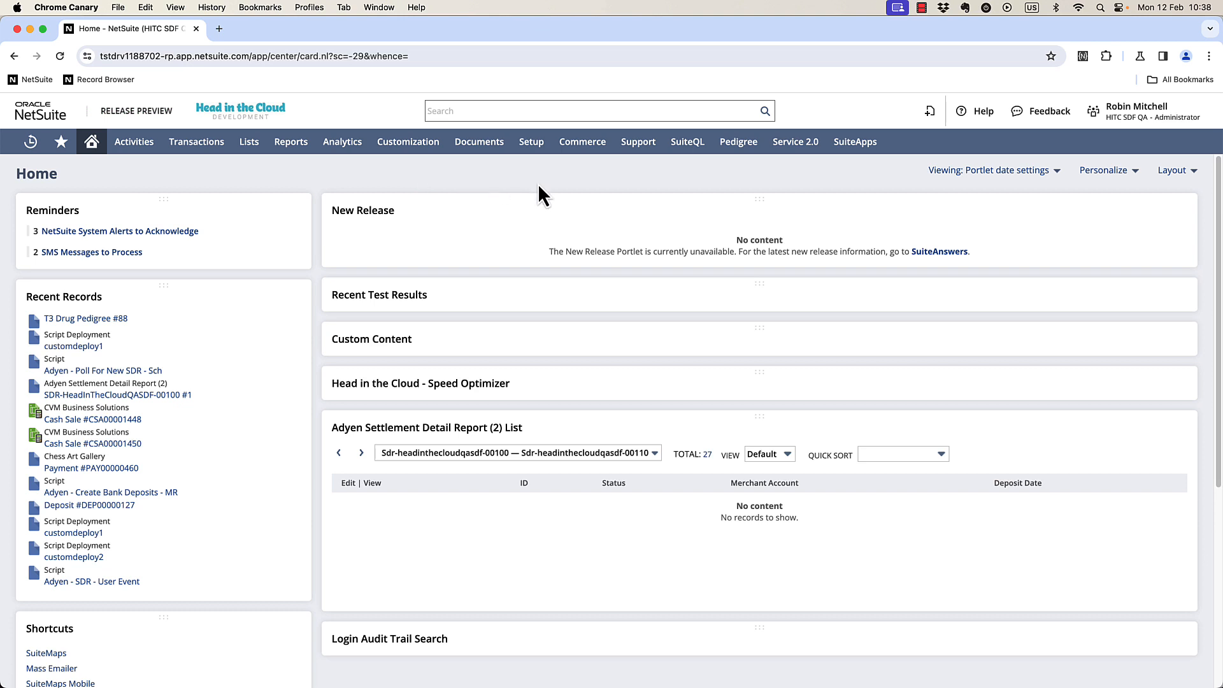
Find the Maps for NetSuite SuiteApp in the SuiteApps marketplace and install it.
click(868, 145)
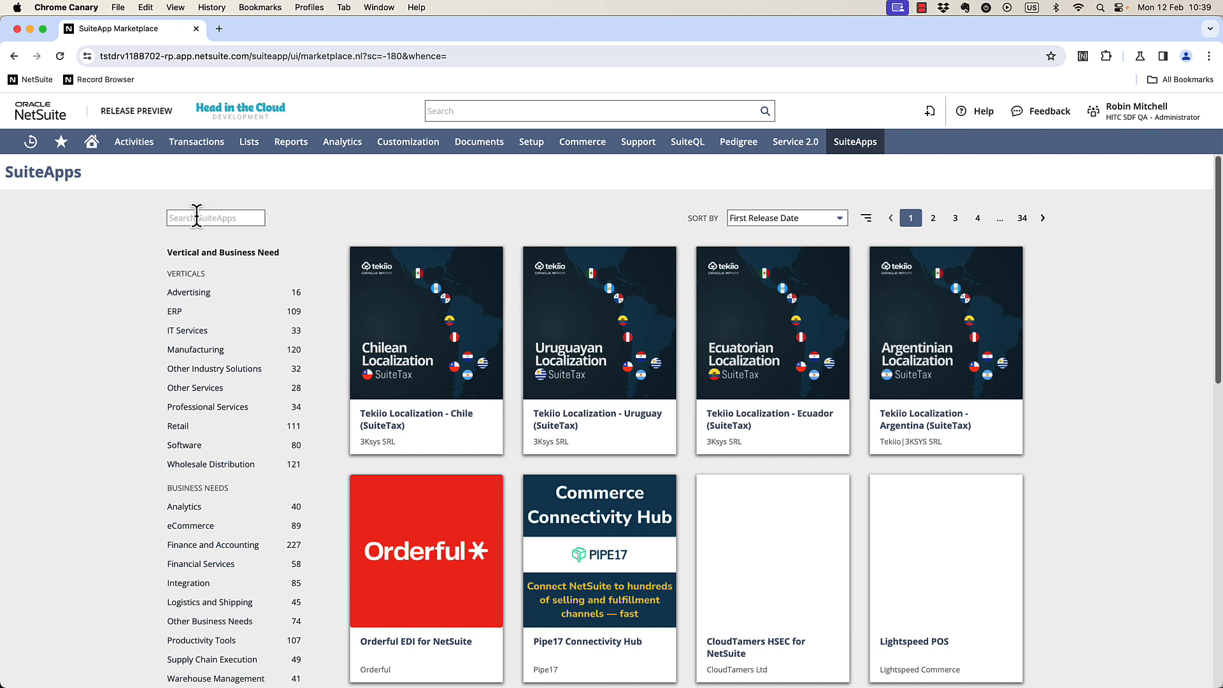
click(197, 216)
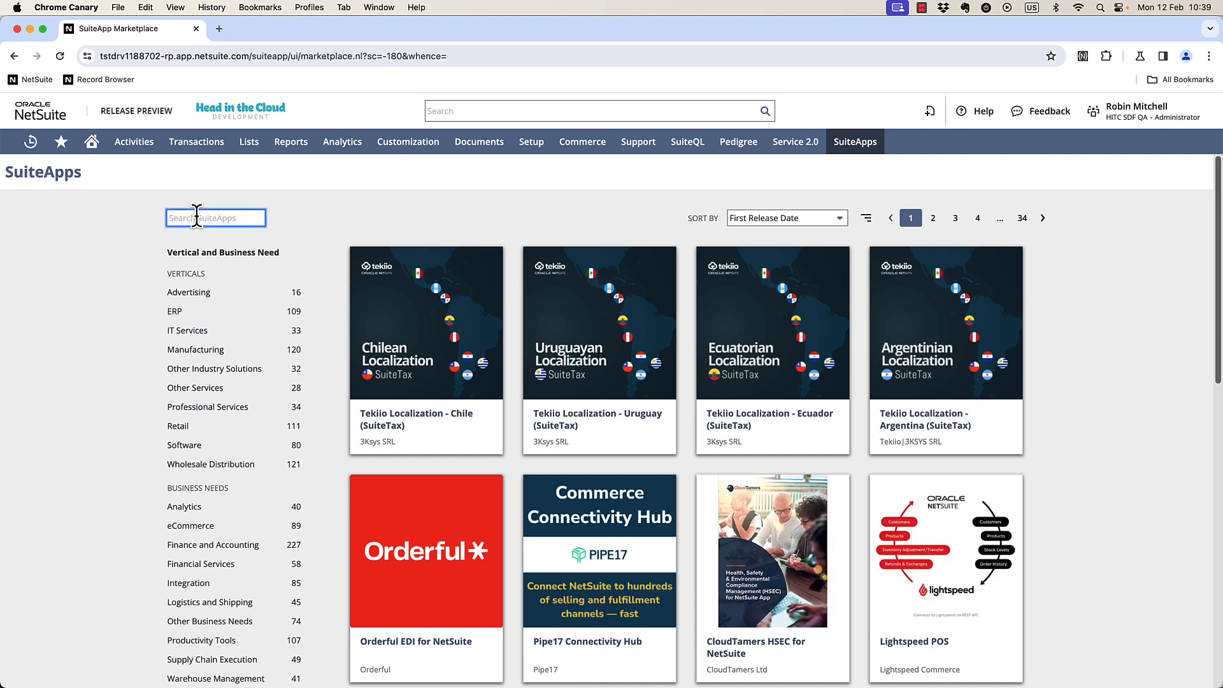
text(maps)
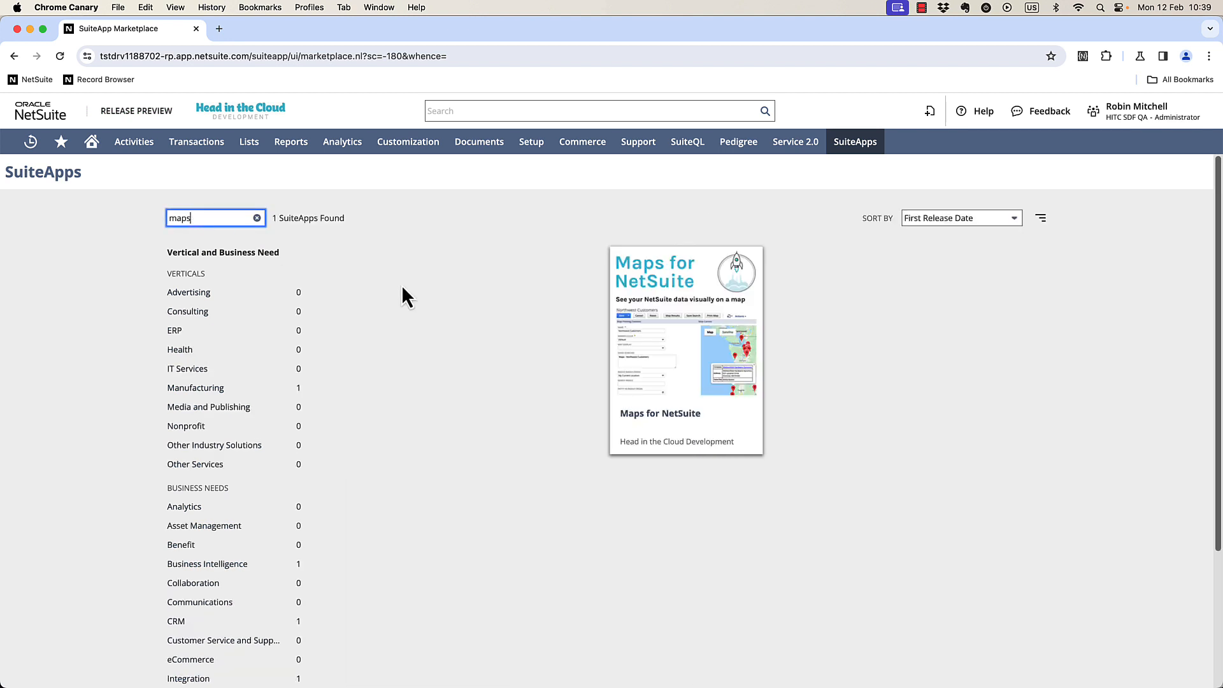
click(671, 340)
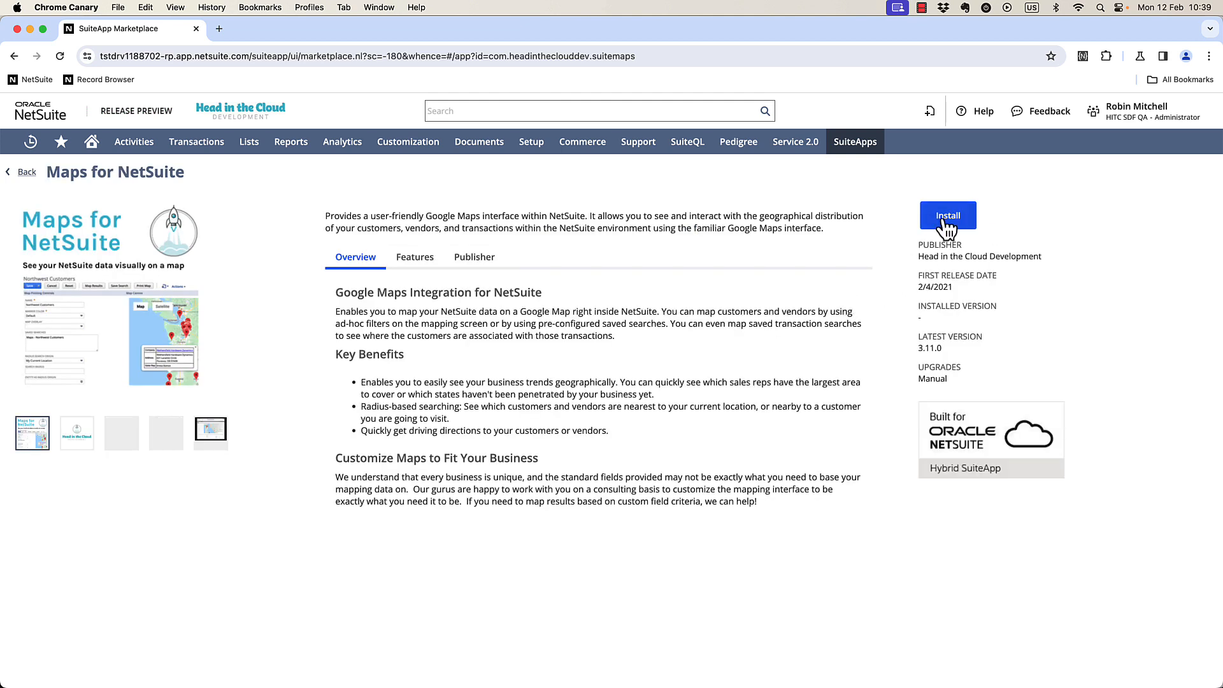
click(946, 220)
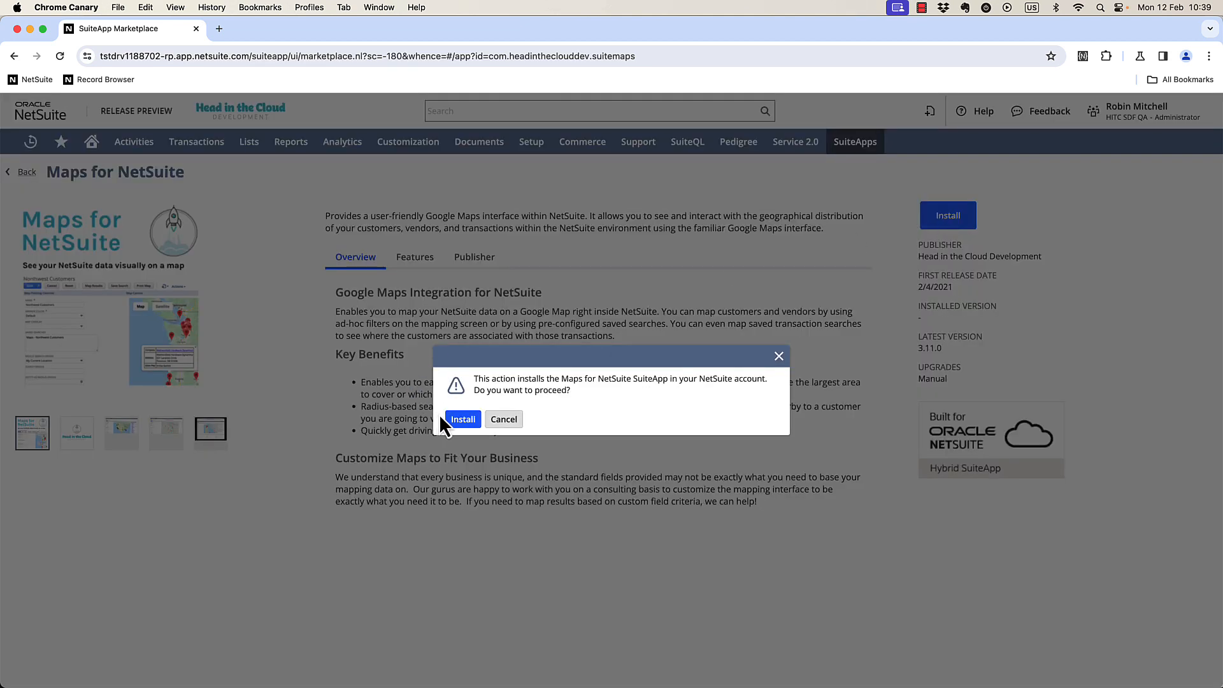
click(463, 420)
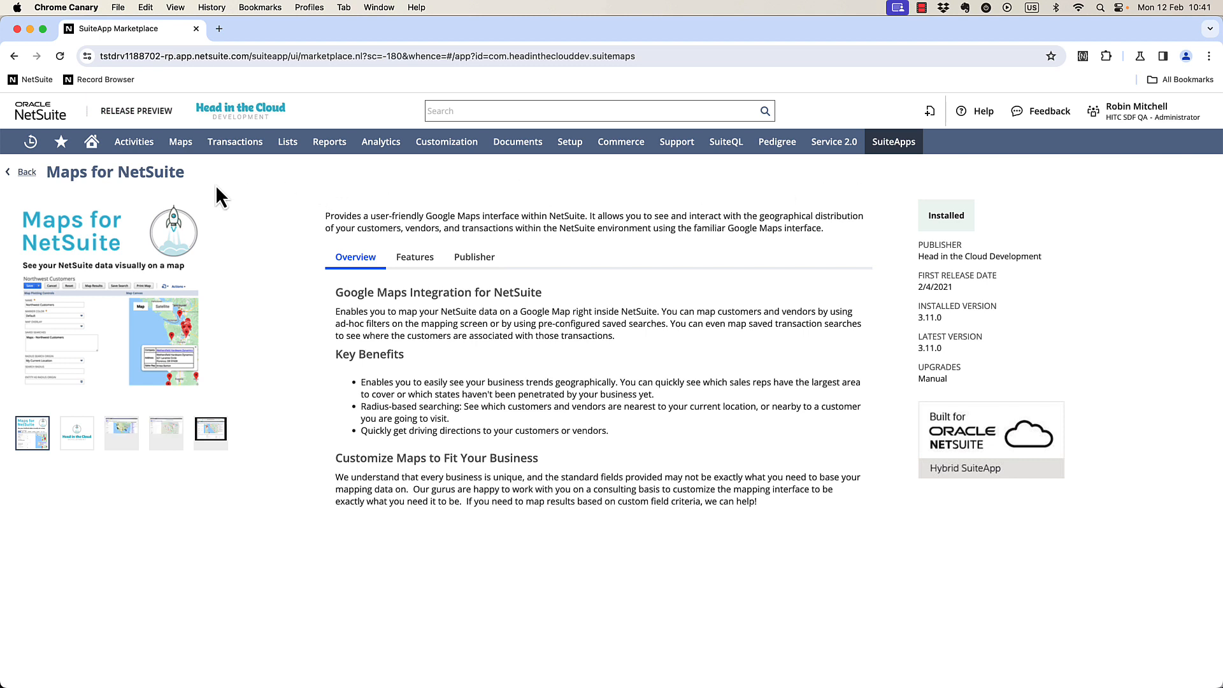
Open a new Map record from the Maps records.
mouse_move(182, 156)
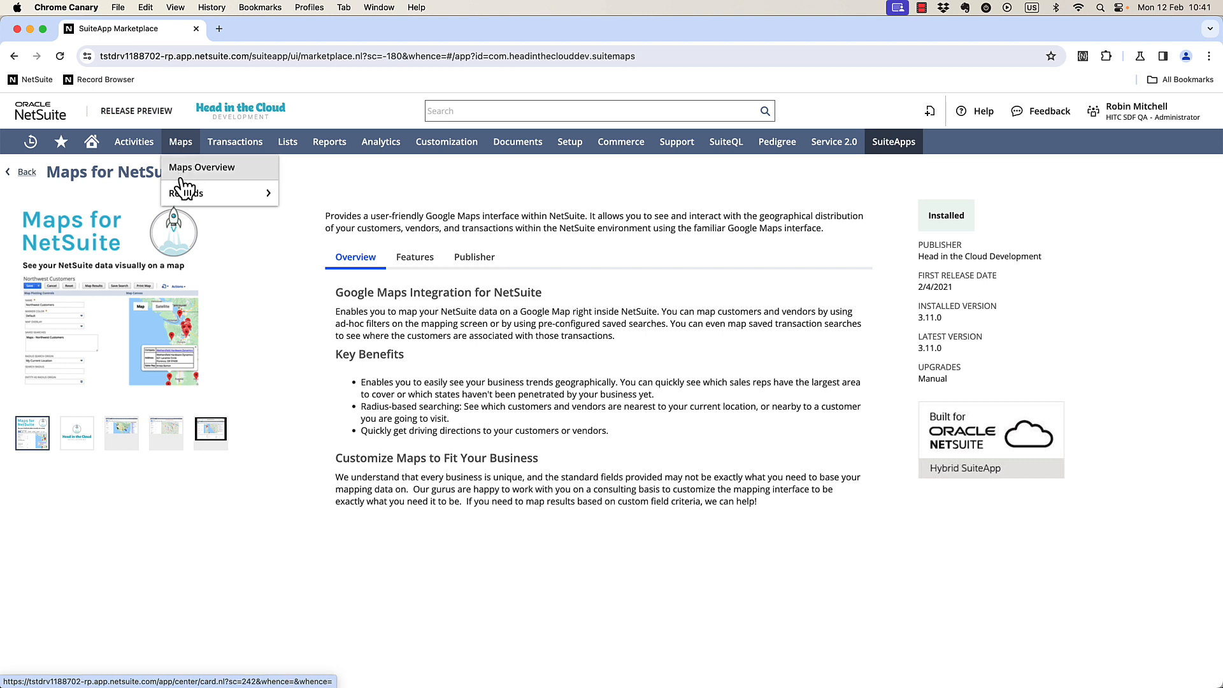
mouse_move(183, 193)
mouse_move(312, 198)
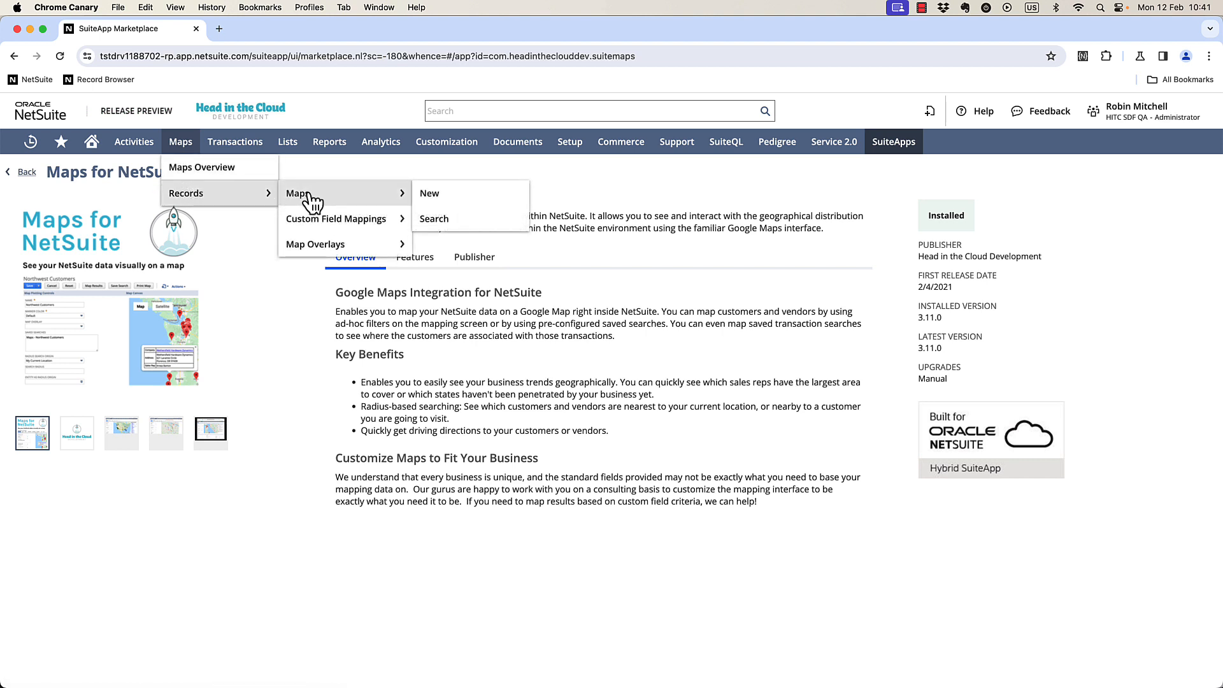
click(459, 199)
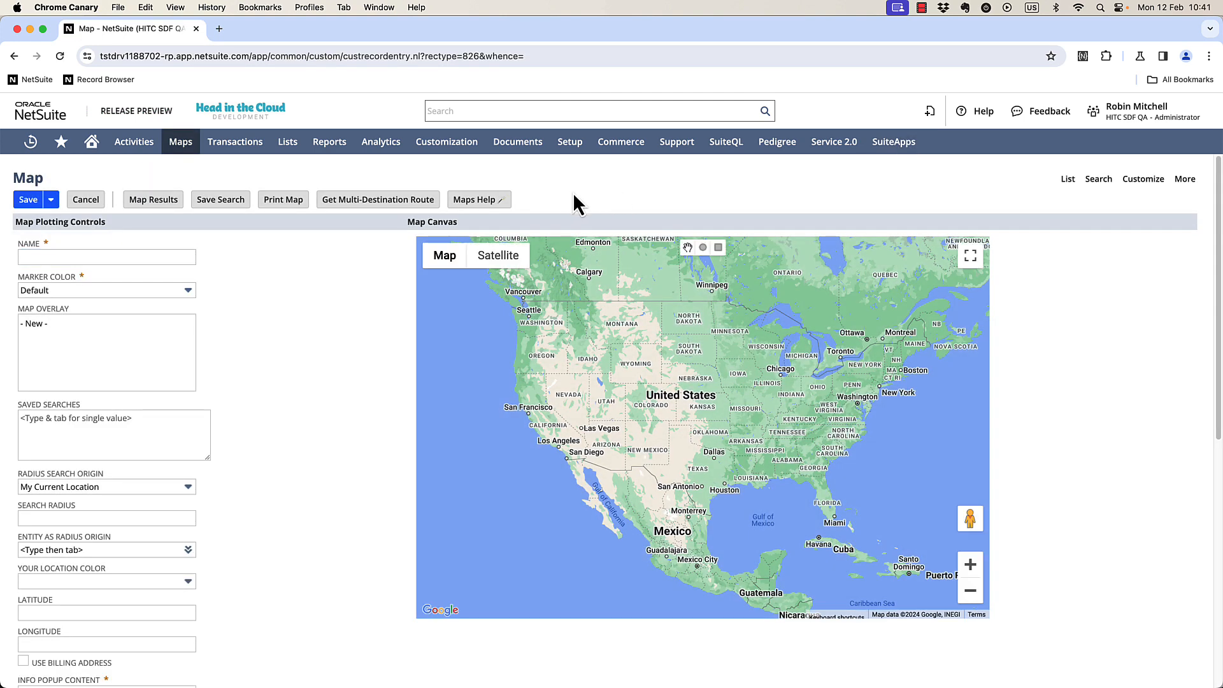
Open the Maps Help resource list and close it.
click(500, 203)
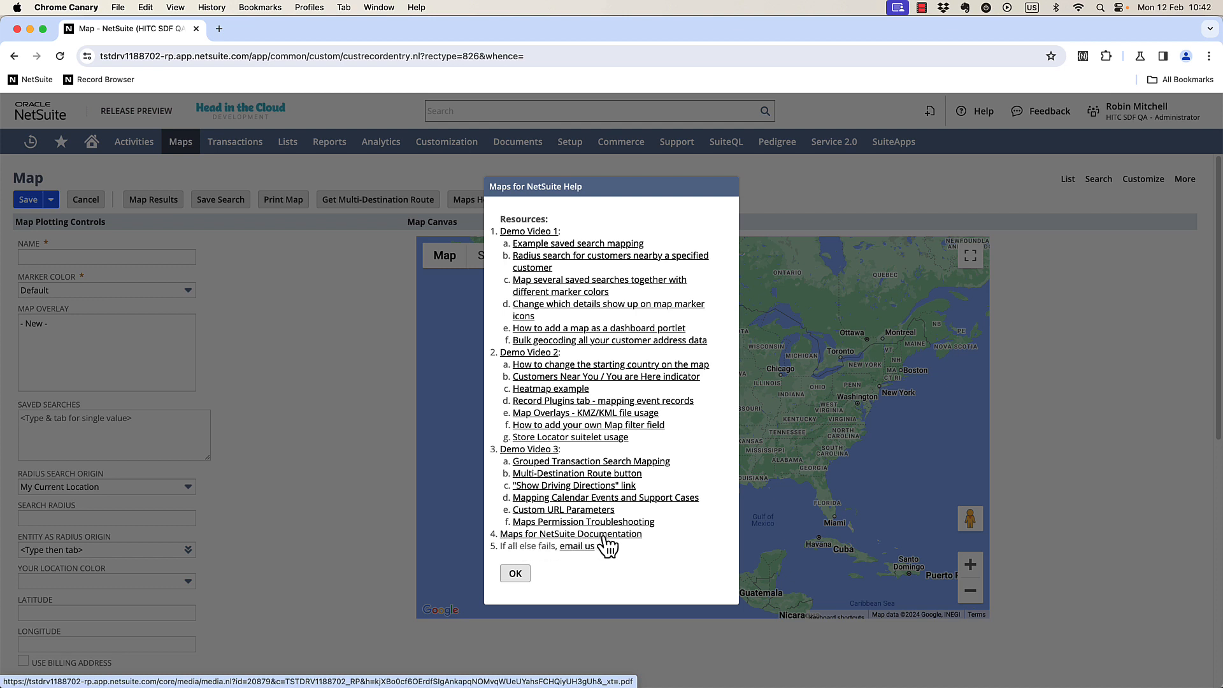
click(515, 575)
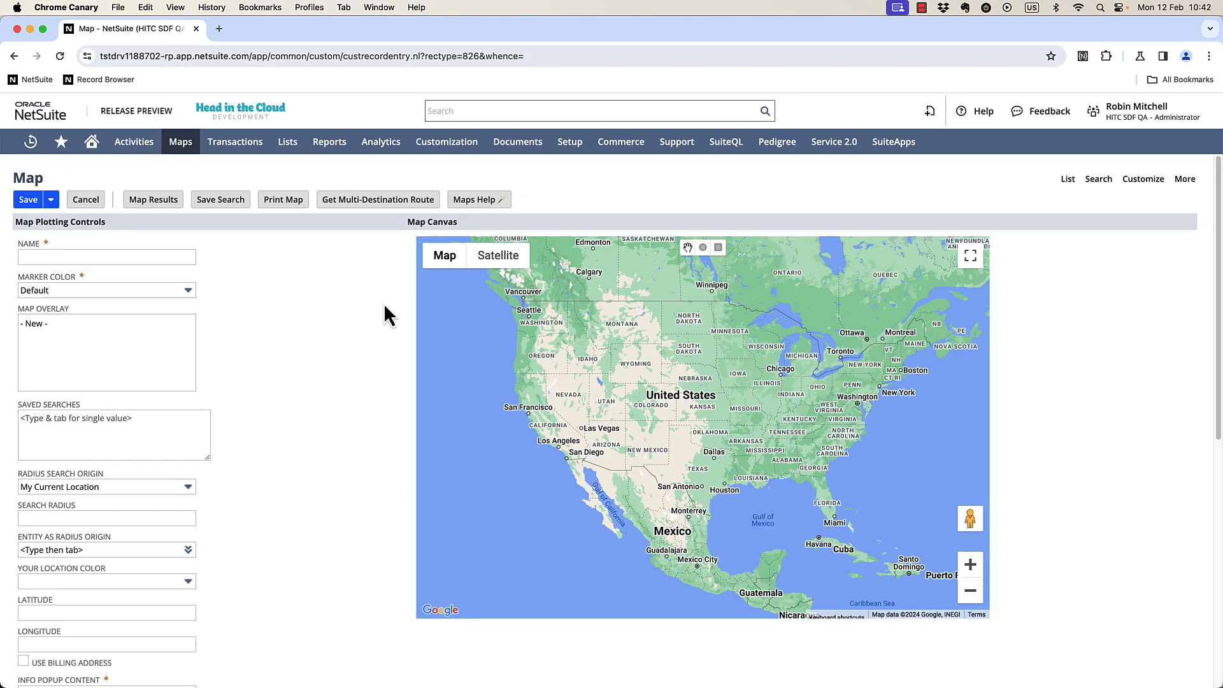
Add the Oregon Customers saved search to plot it on the map.
click(147, 437)
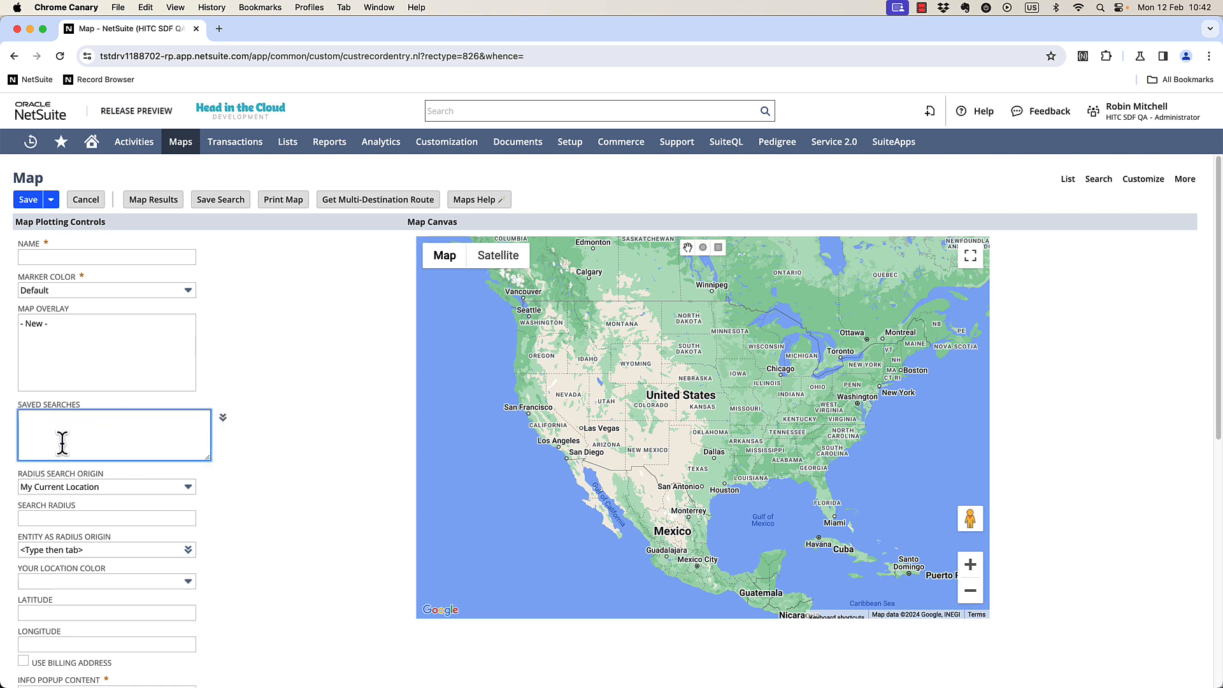
text(oregon cust)
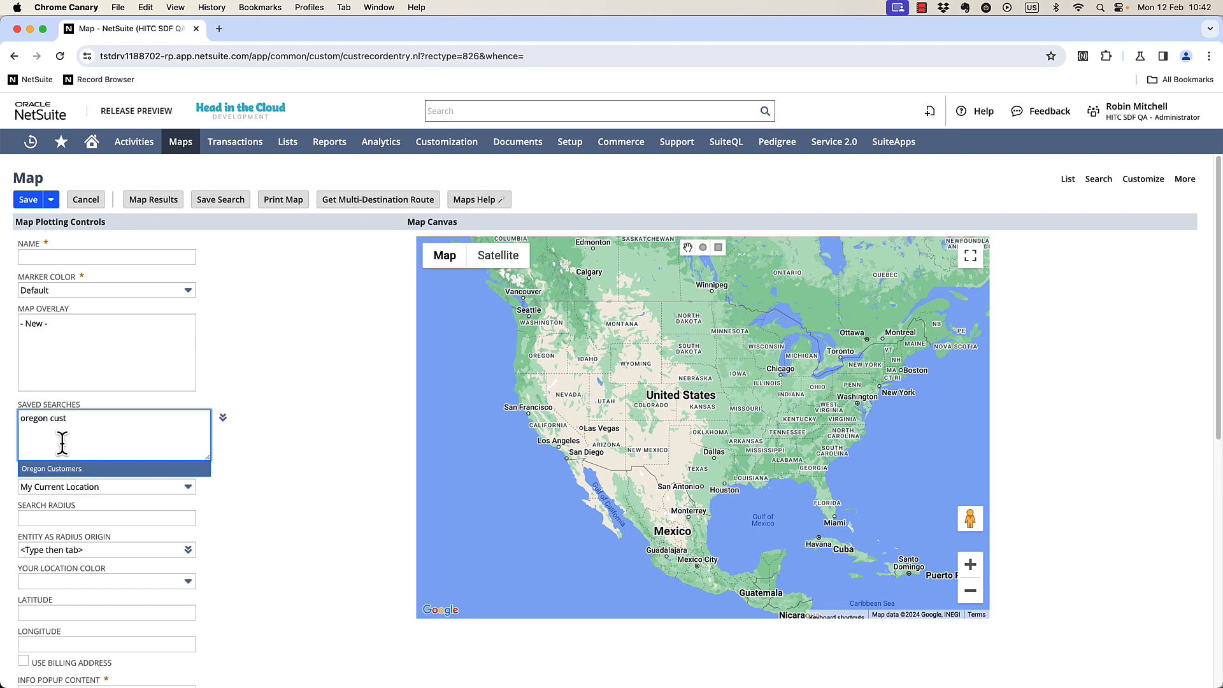
key(Tab)
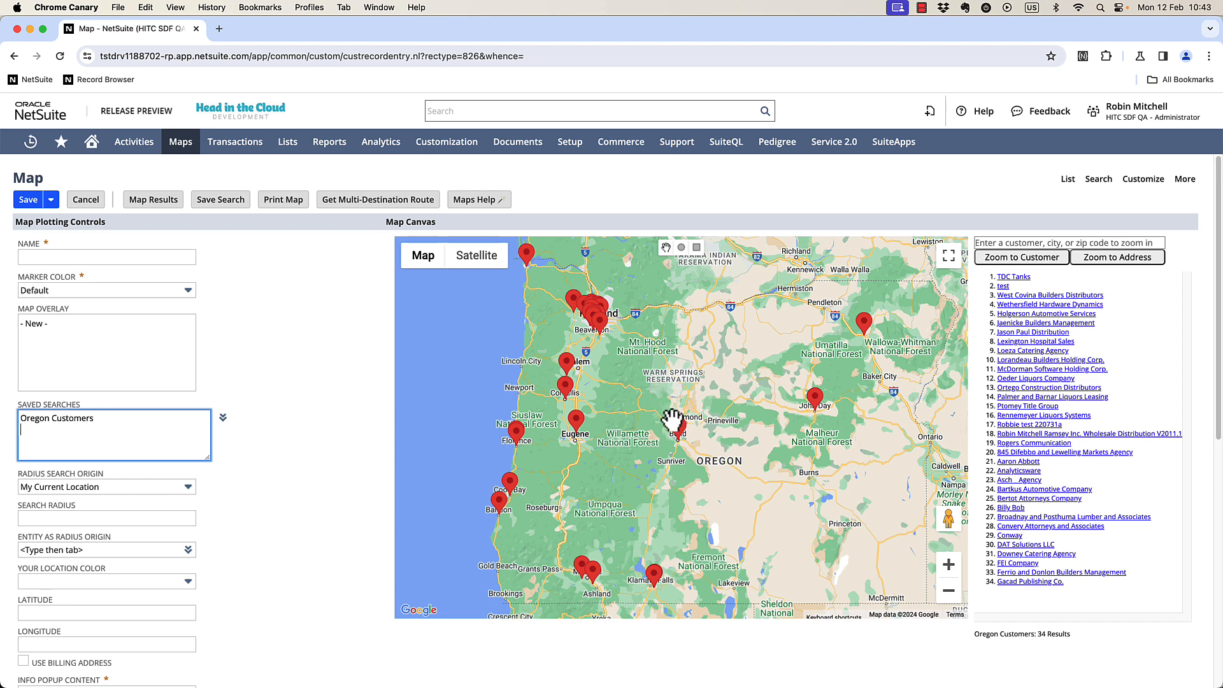
Inspect the info popups of customer markers on the map and the plotting controls.
click(677, 428)
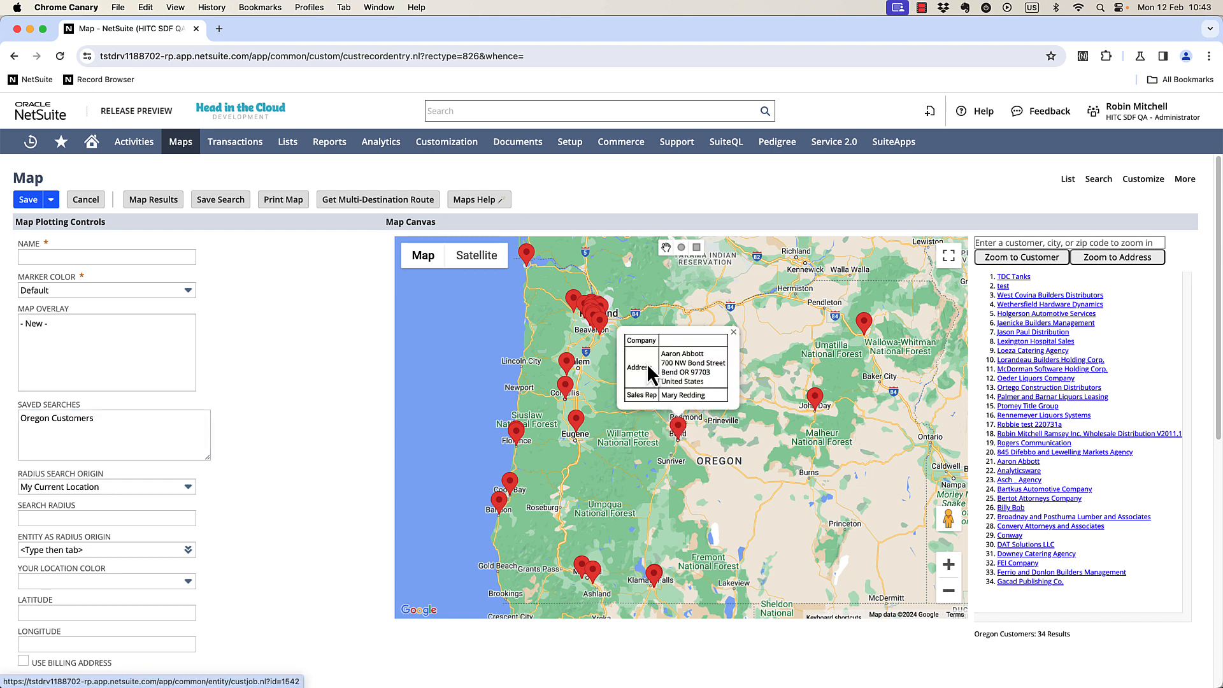
click(577, 419)
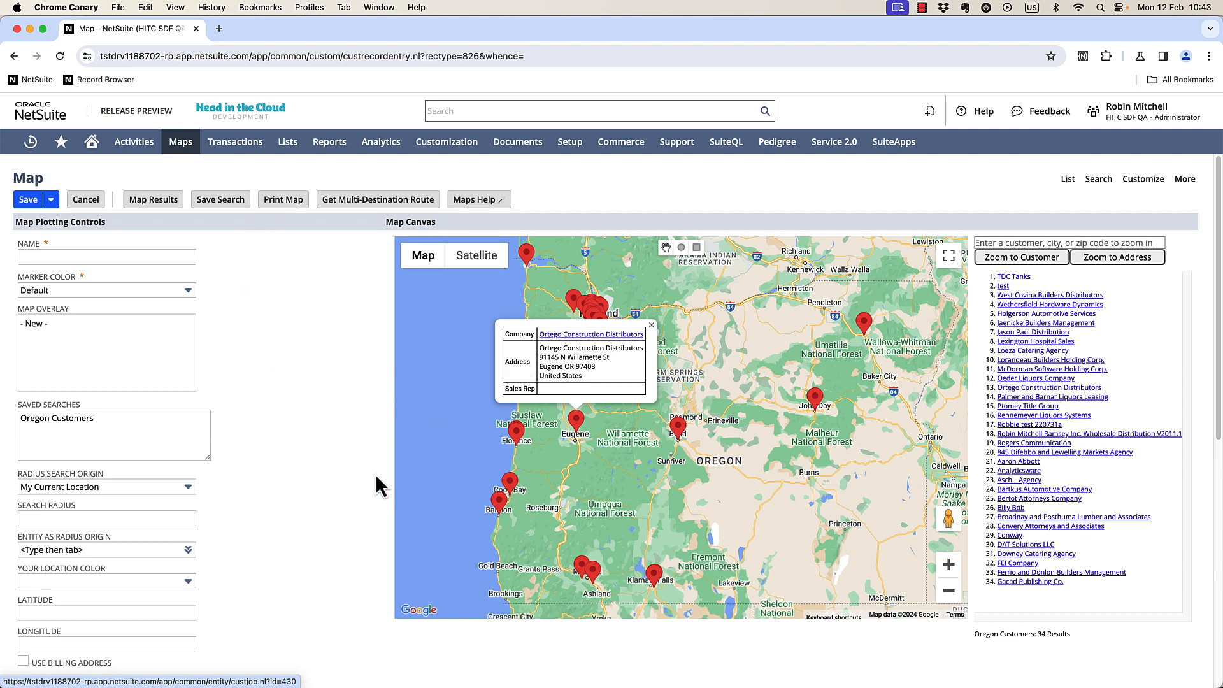
scroll(369, 457, down, 3)
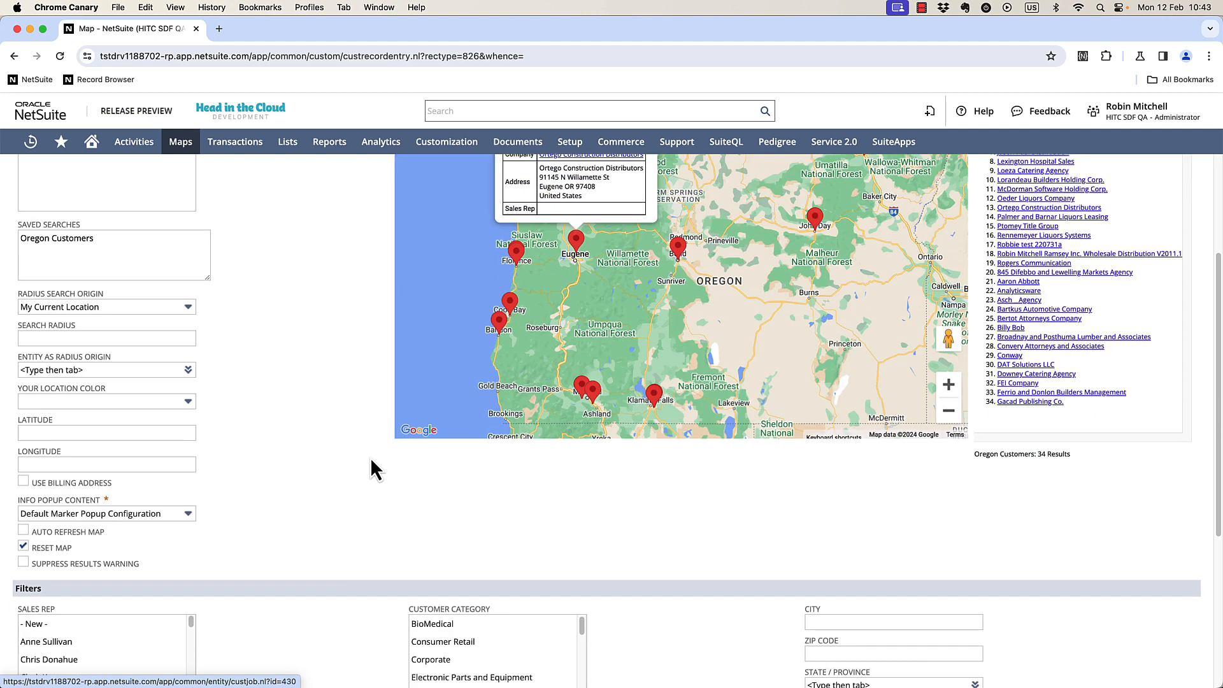
scroll(369, 457, up, 1)
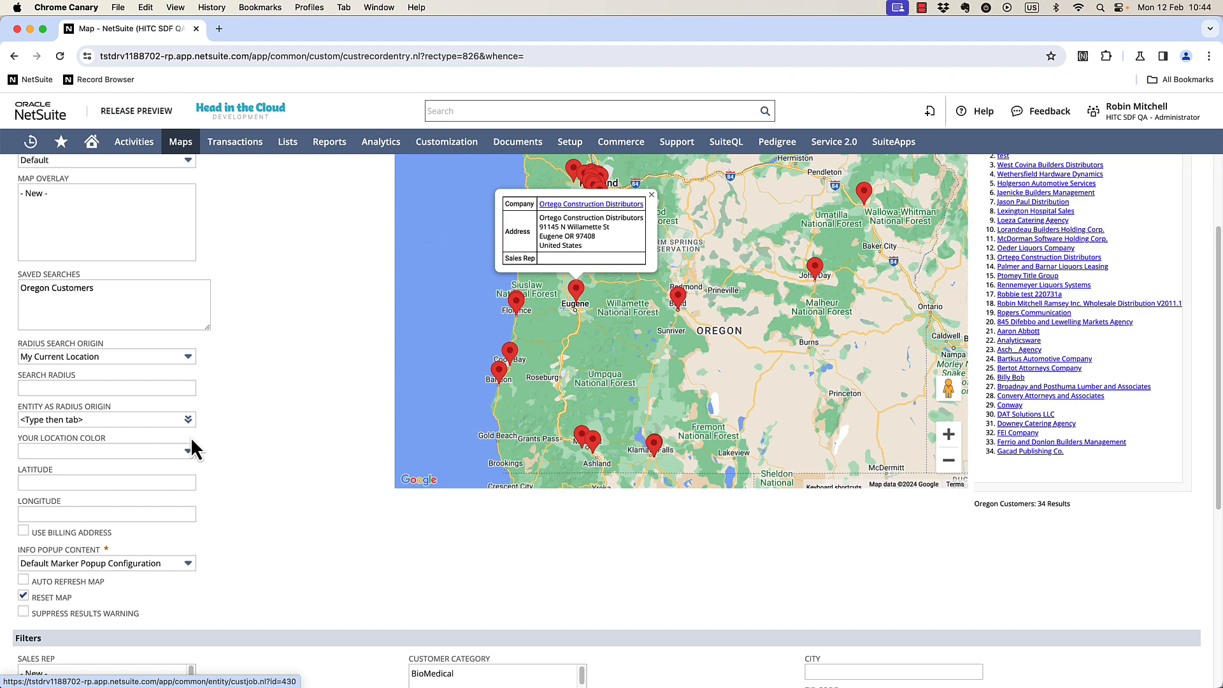
scroll(190, 436, up, 3)
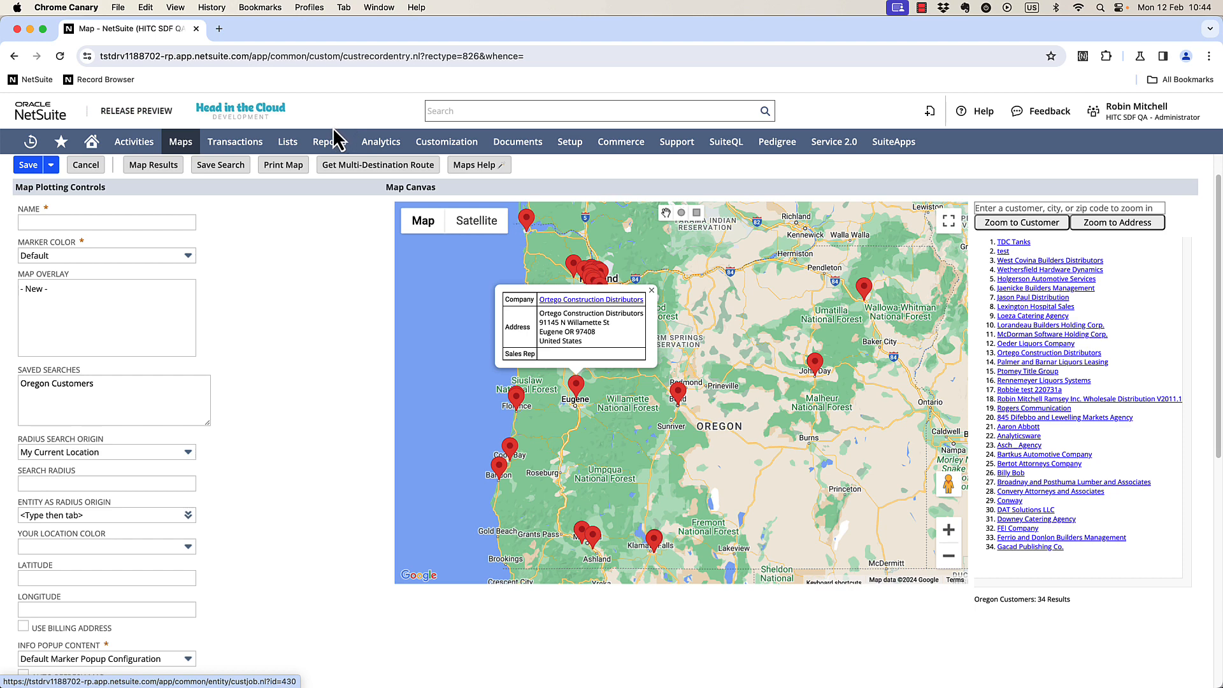
Open the customer search in a new tab and start creating a saved customer search from it.
mouse_move(289, 142)
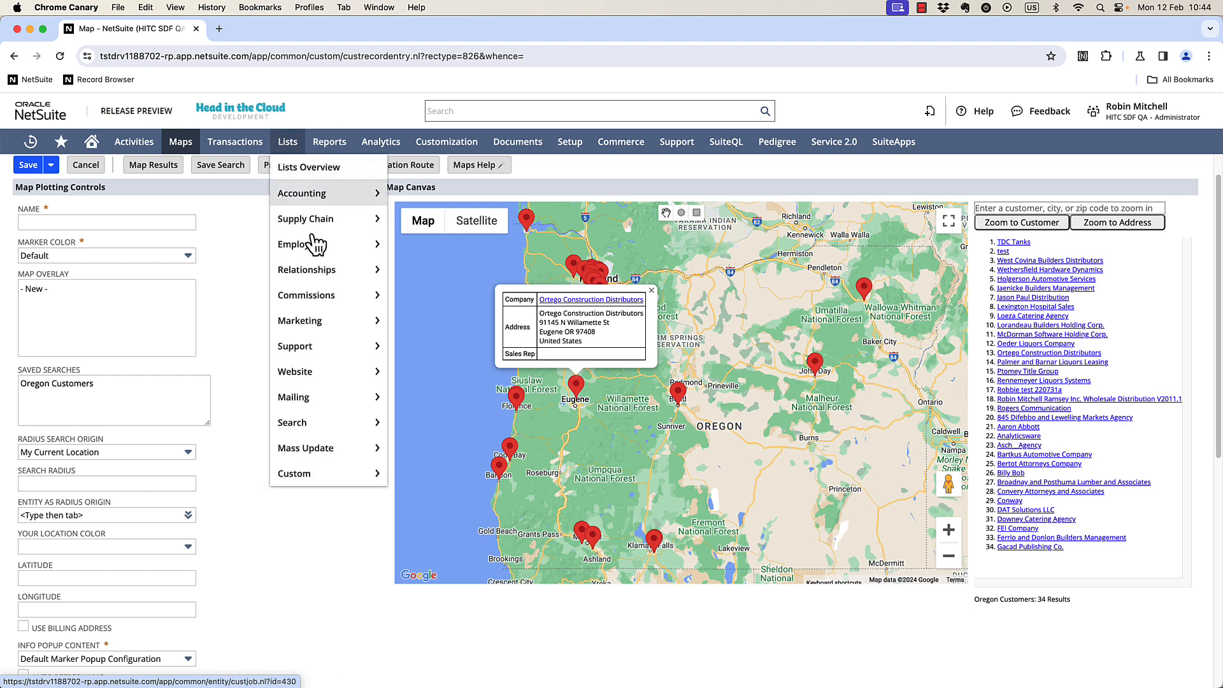
mouse_move(322, 267)
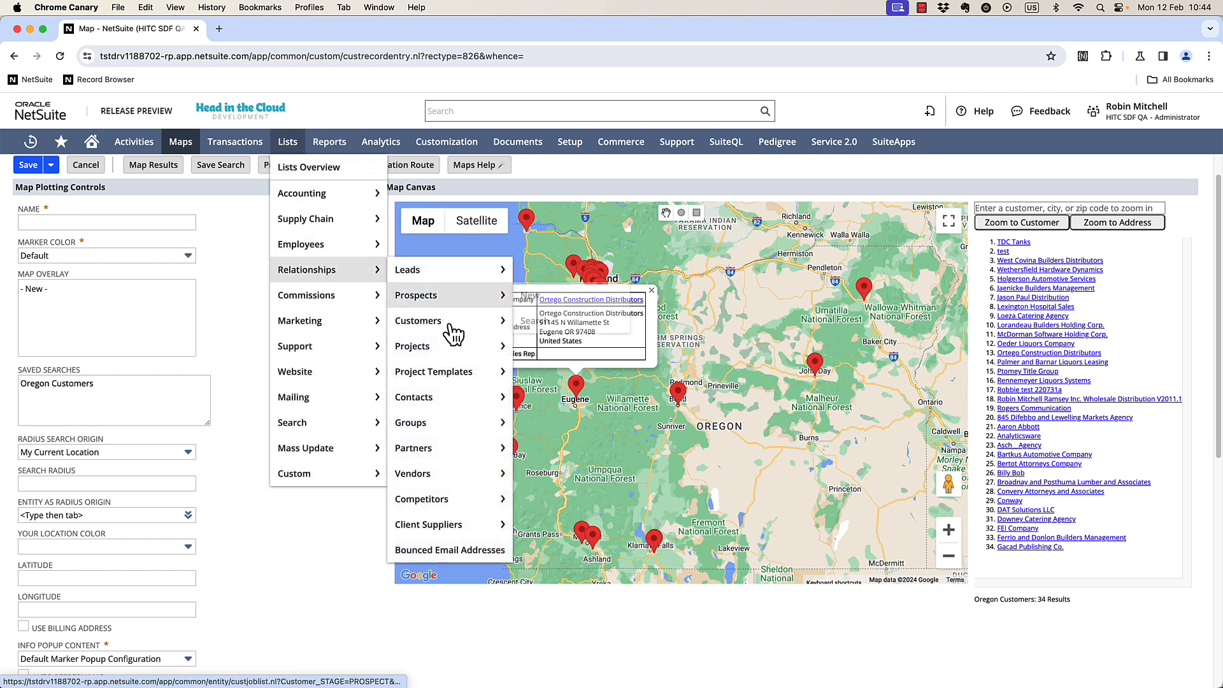
mouse_move(453, 320)
super+click(549, 346)
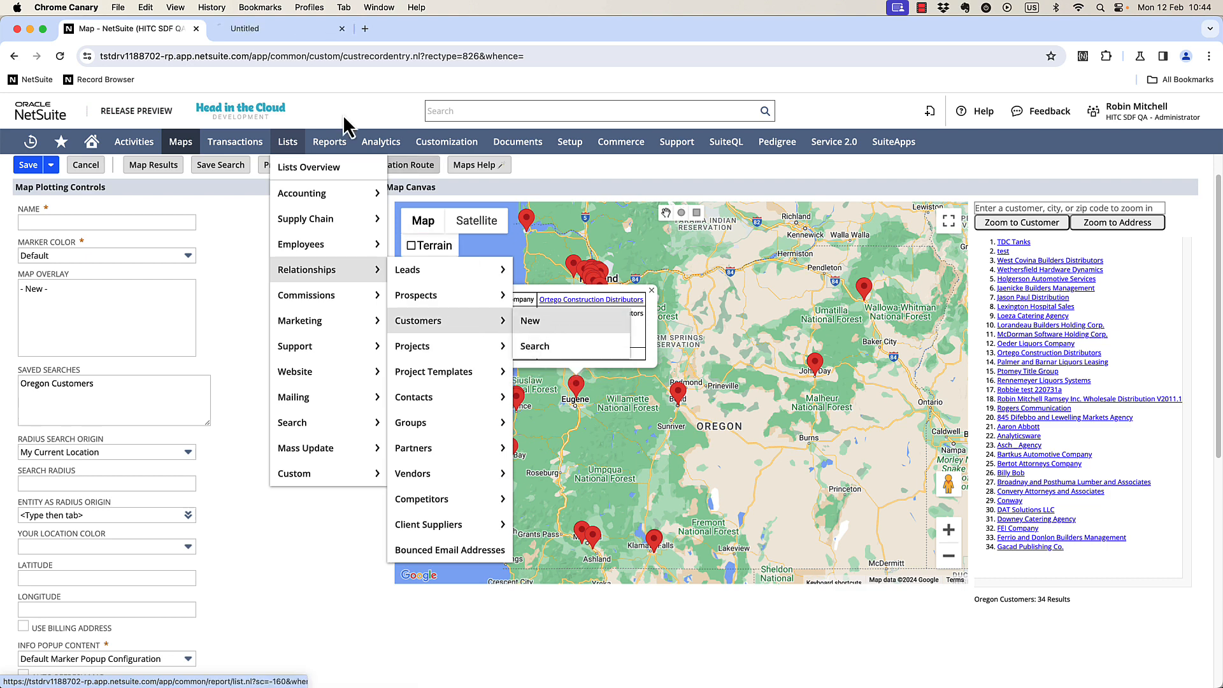
click(291, 36)
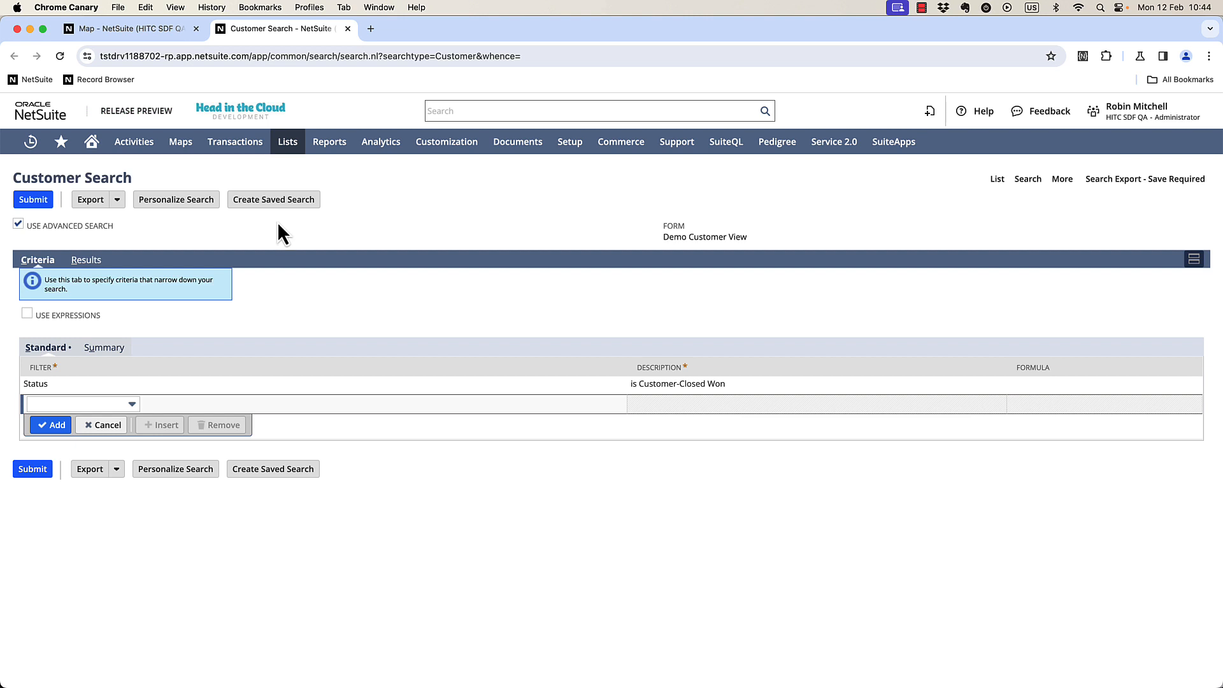
click(277, 203)
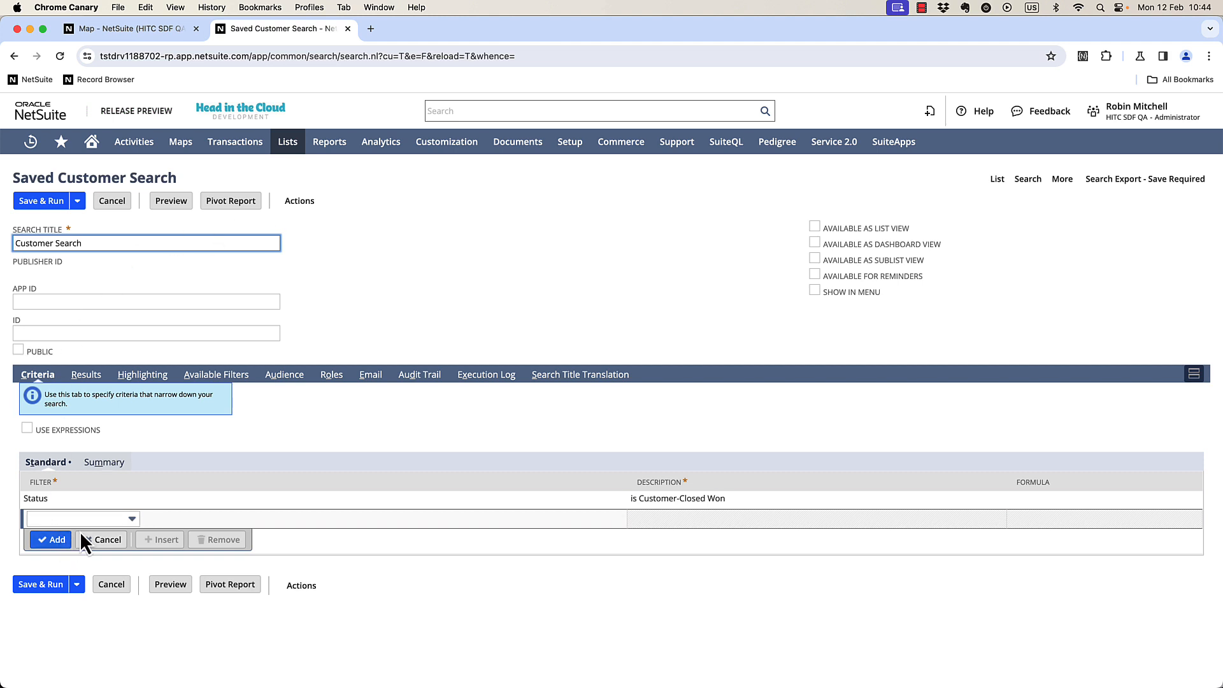
Add a criteria filter for Country is any of United States.
click(89, 519)
text(Country)
key(Tab)
click(521, 347)
text(united sta)
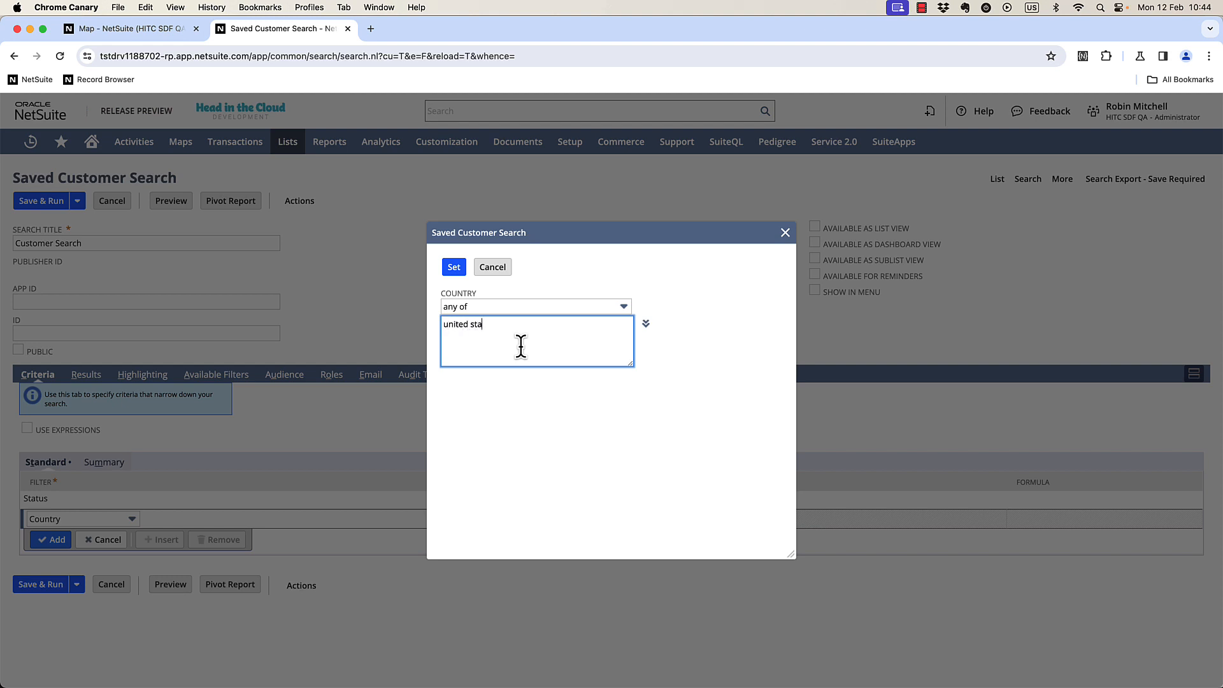
click(517, 373)
click(455, 268)
Remove every result column except Name.
click(83, 375)
scroll(75, 384, down, 5)
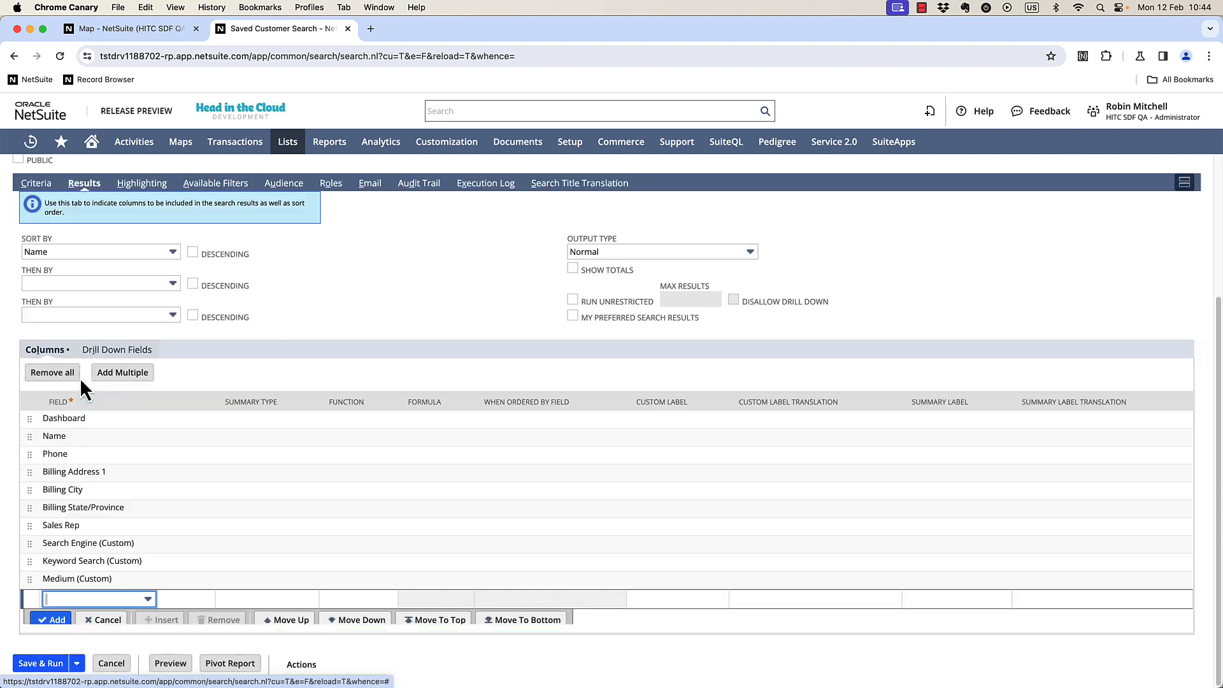
click(128, 456)
click(177, 425)
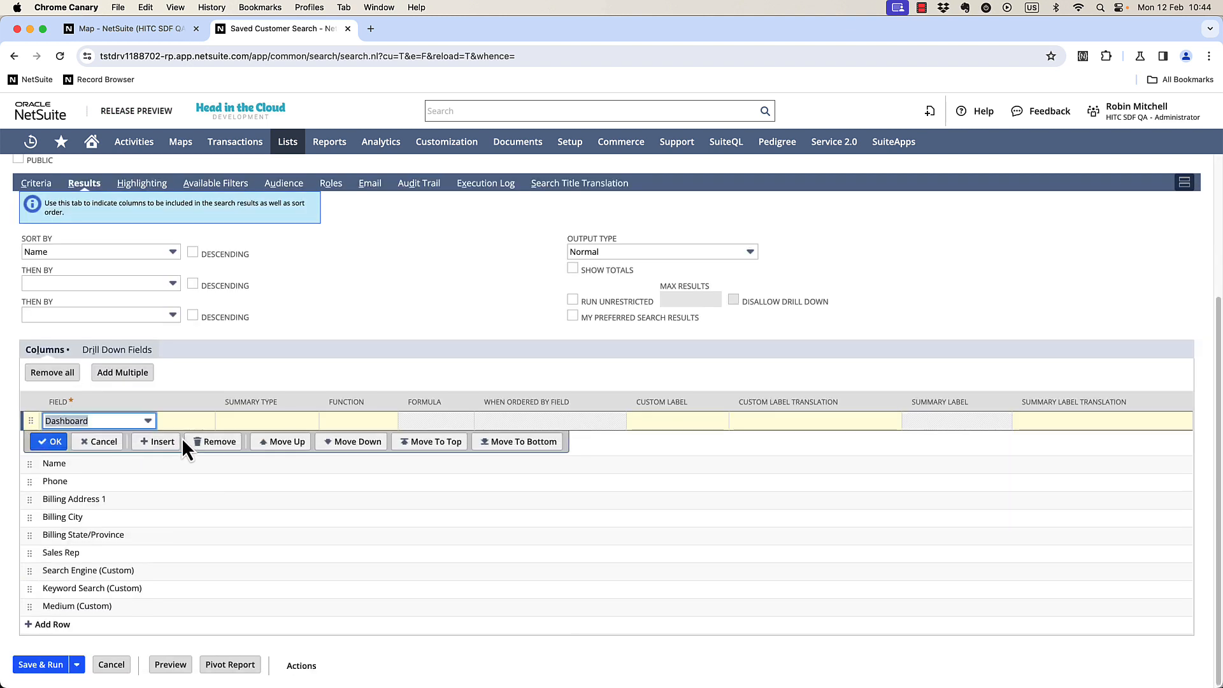
click(217, 438)
click(164, 478)
click(212, 481)
click(210, 495)
click(215, 513)
click(217, 531)
click(218, 549)
click(220, 567)
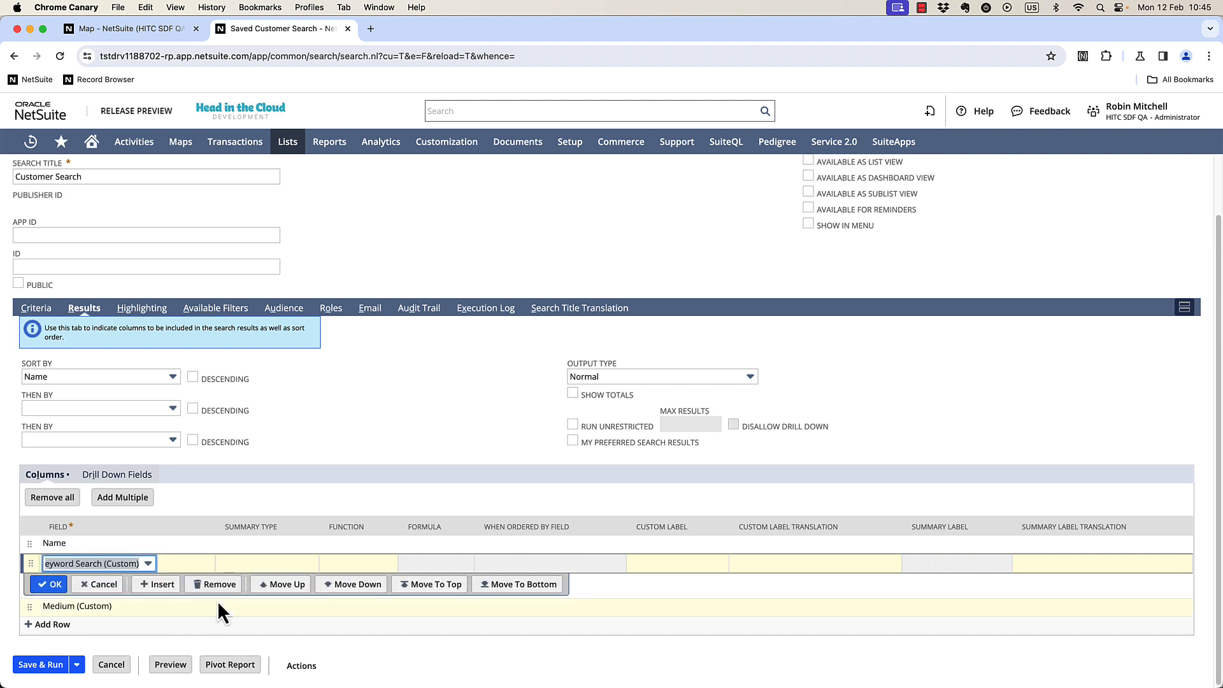
click(219, 602)
click(212, 583)
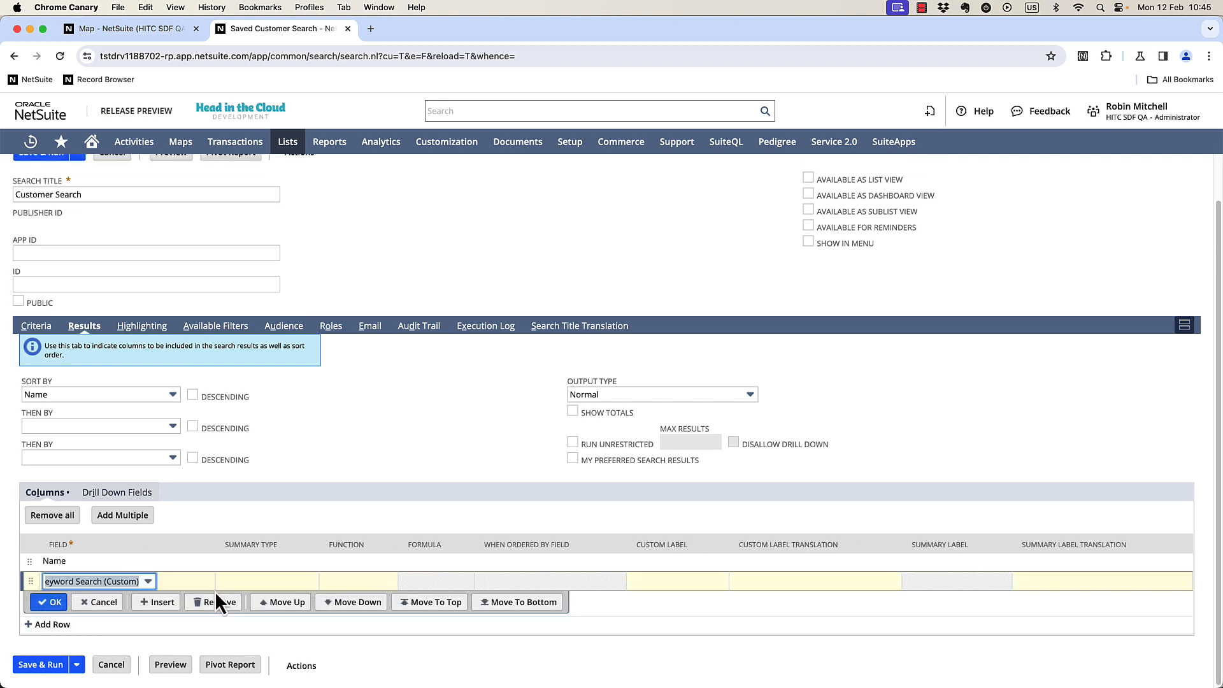
click(215, 601)
Add the City column to the search results.
click(127, 598)
text(c)
key(Down)
key(Down)
key(Down)
key(Down)
key(Down)
key(Down)
key(Down)
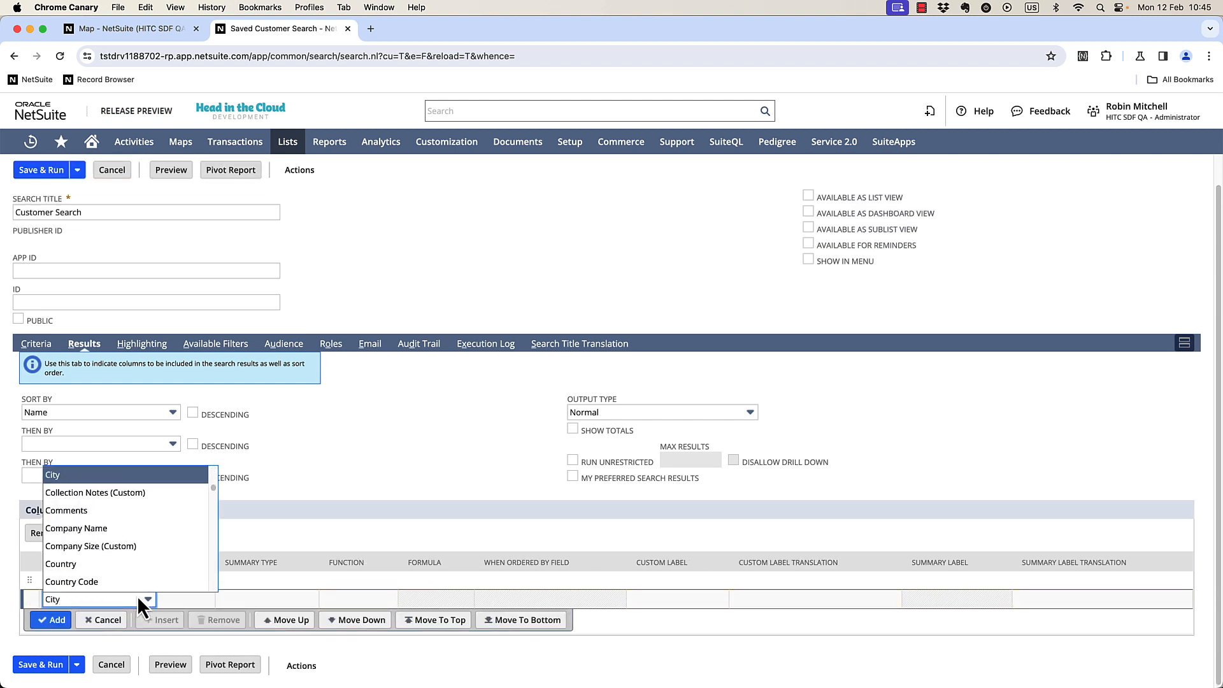
key(Return)
Title the search Maps - Customer Total Sales - Feb 2024, then save and run it.
key(super+a)
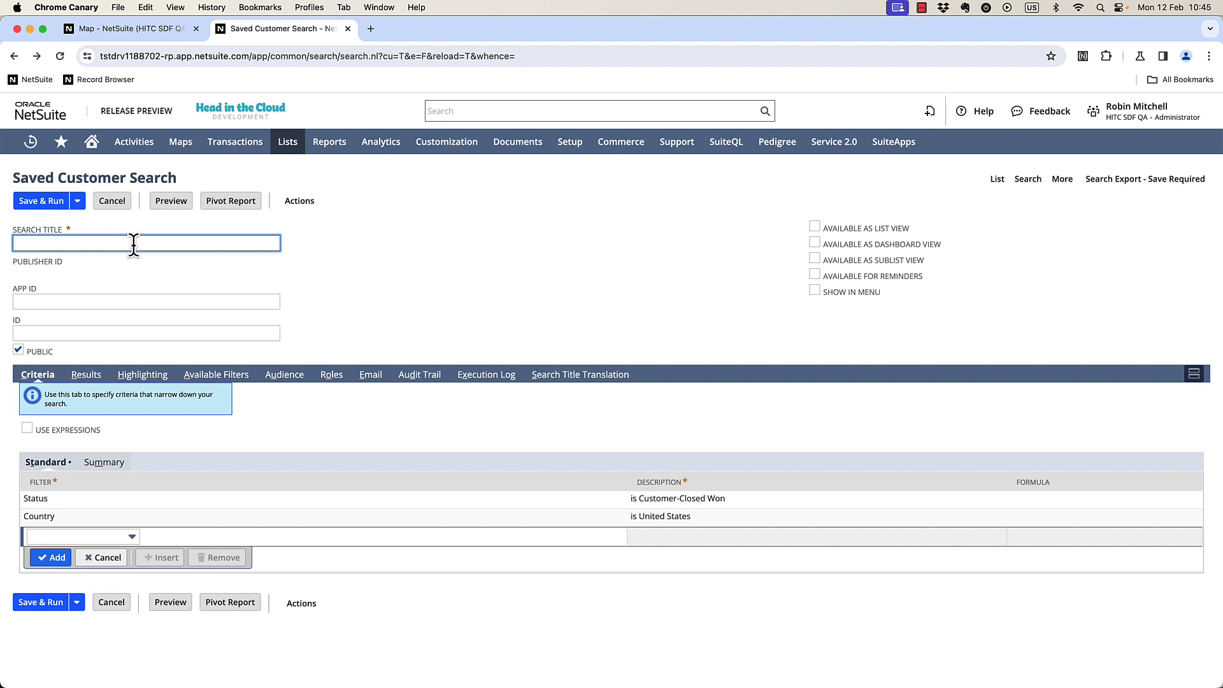
text(Maps - Custome)
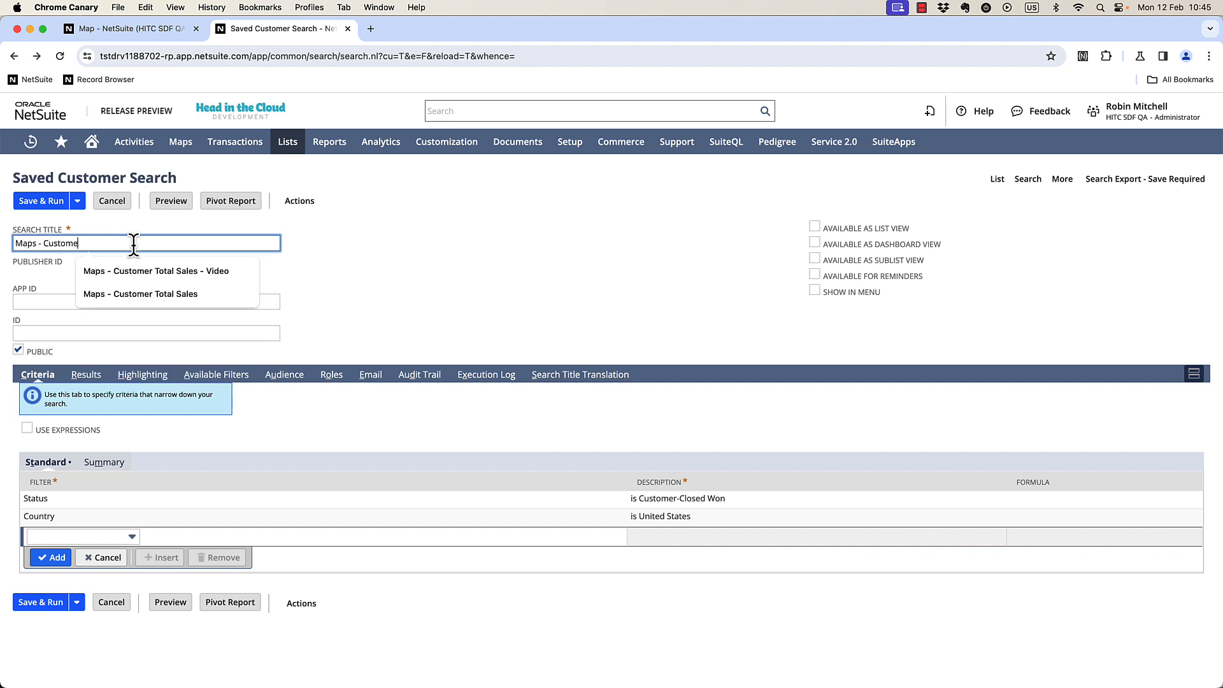
text(r Total Sales - )
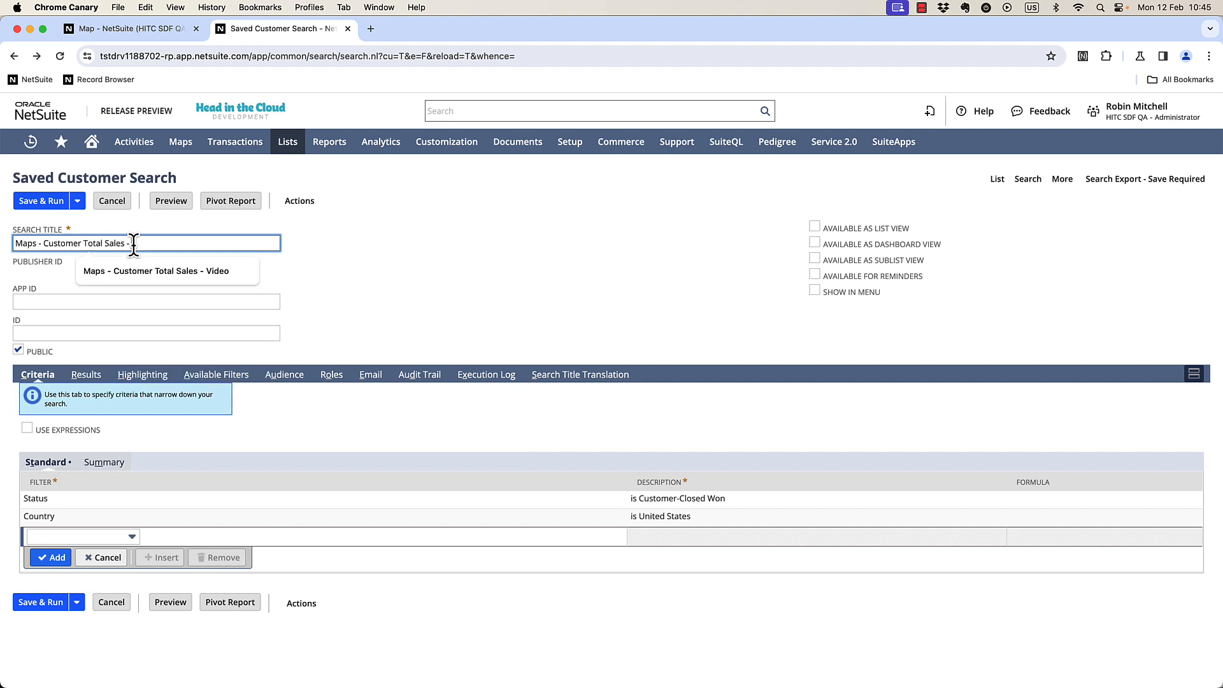
text(Feb 2024)
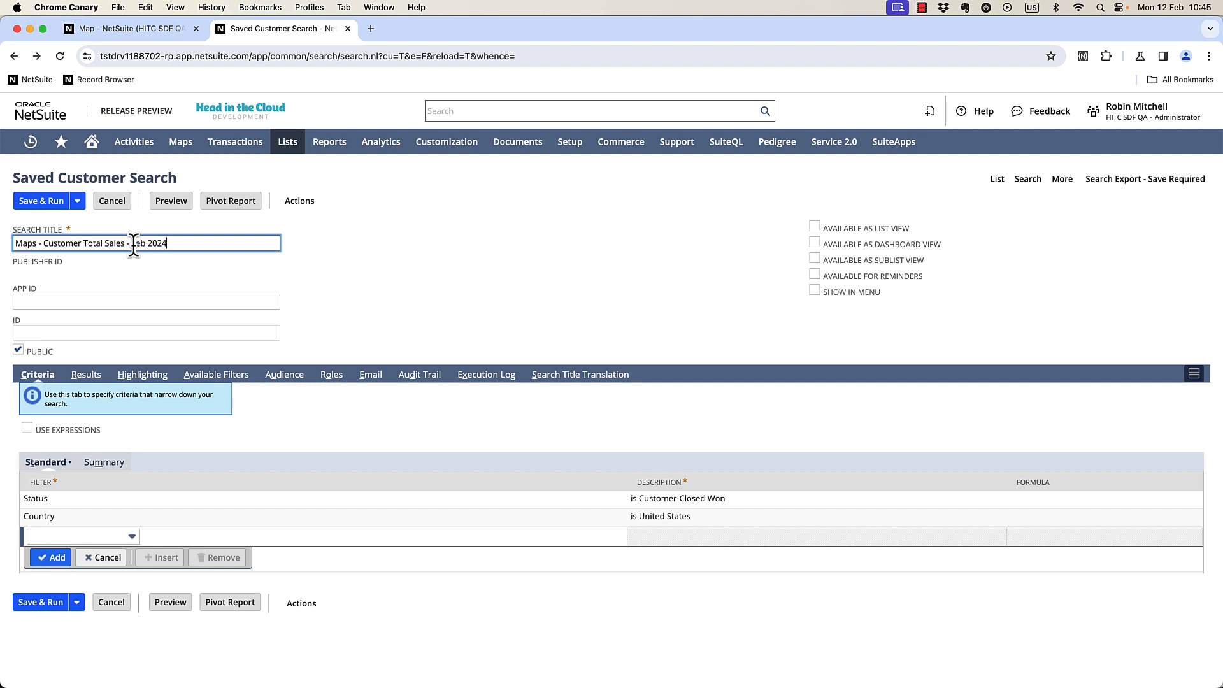
click(25, 202)
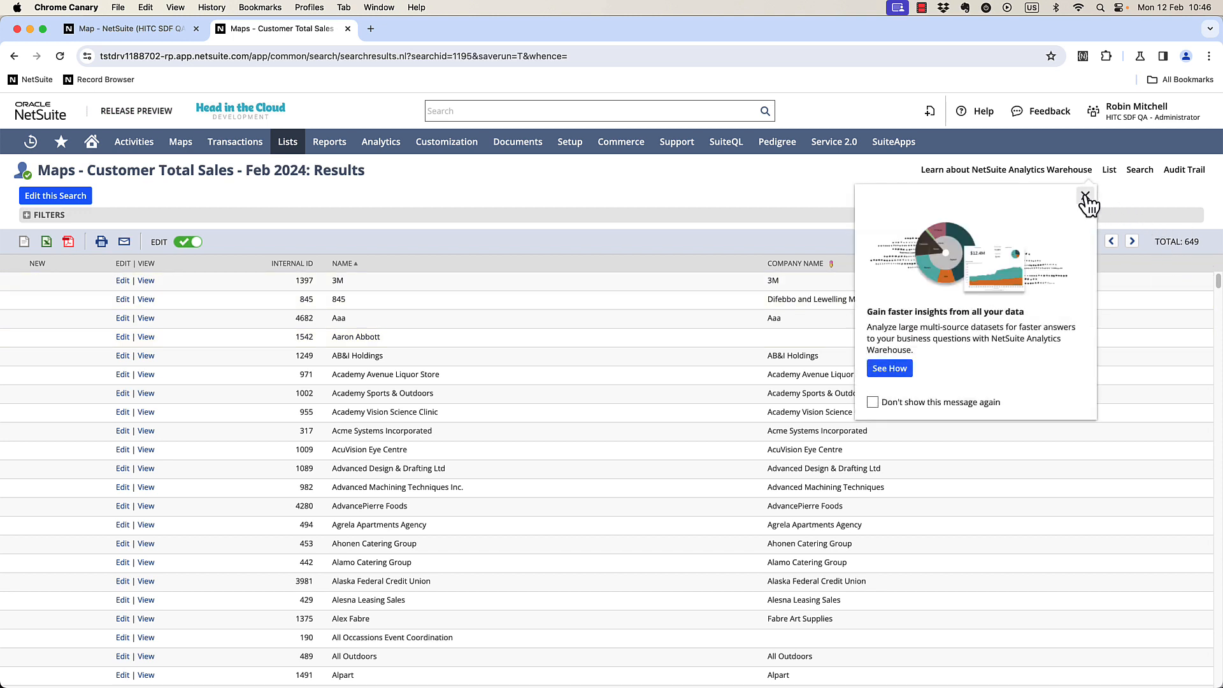
Dismiss the NetSuite Analytics Warehouse promotion for good and open the saved search for editing.
click(873, 403)
click(1084, 196)
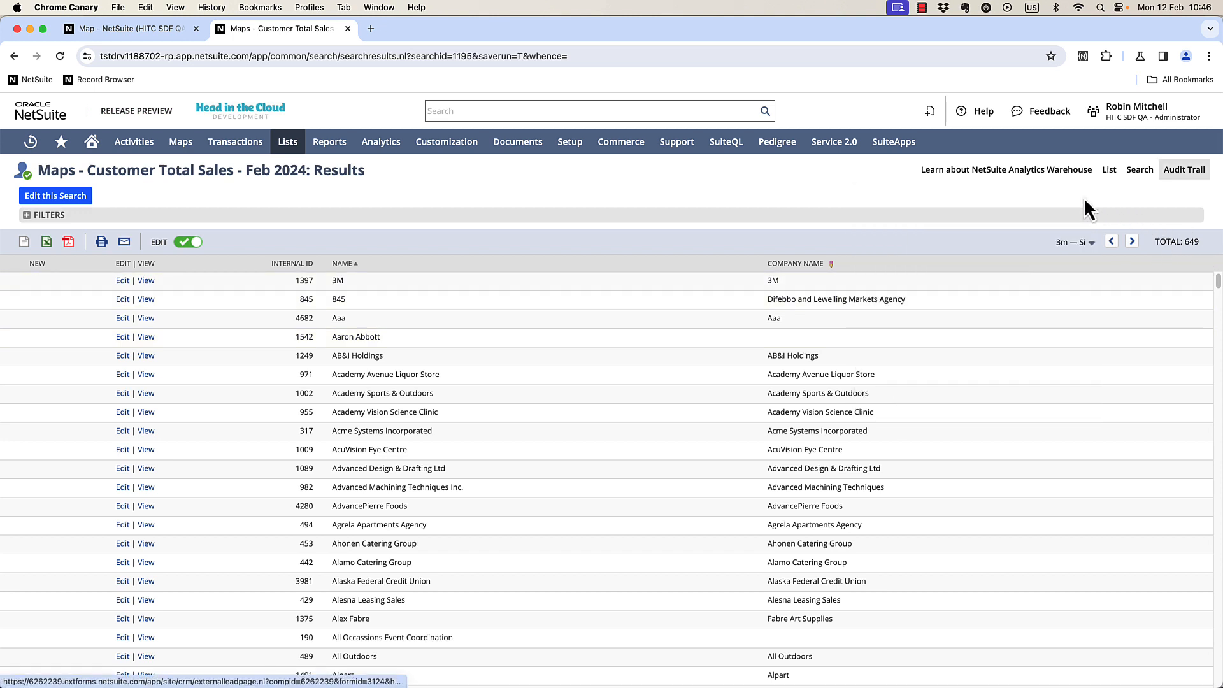
click(57, 195)
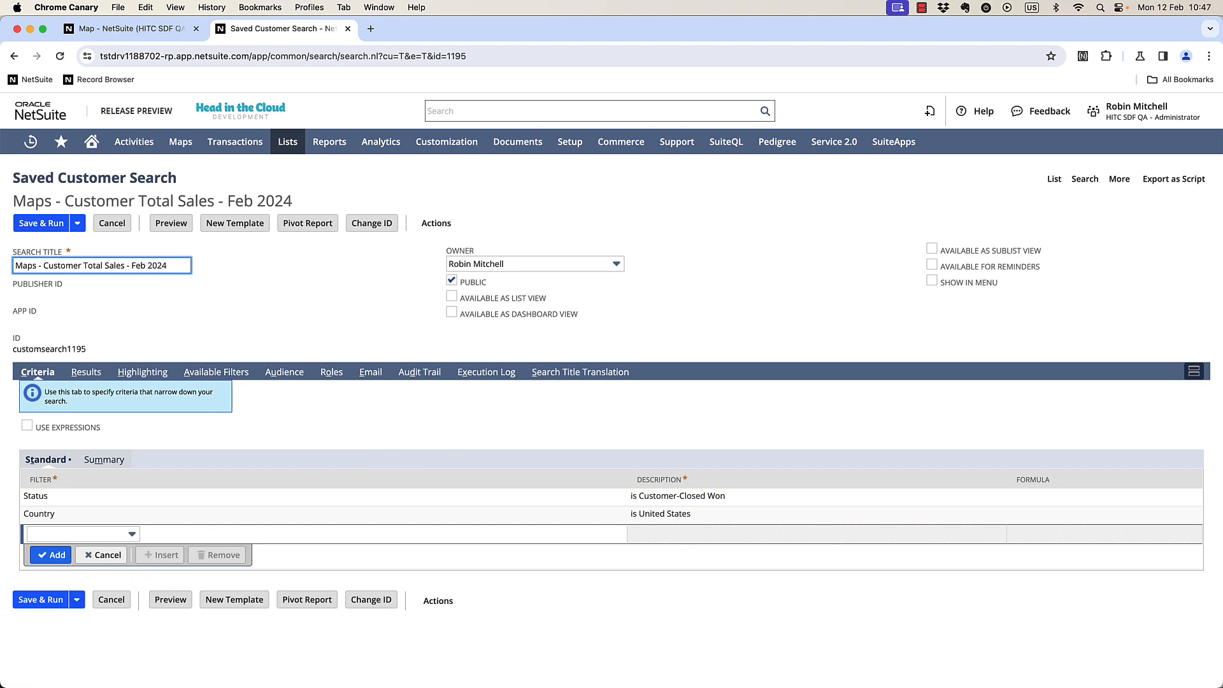
Add a criteria filter for Transaction : Main Line is true.
text(tran)
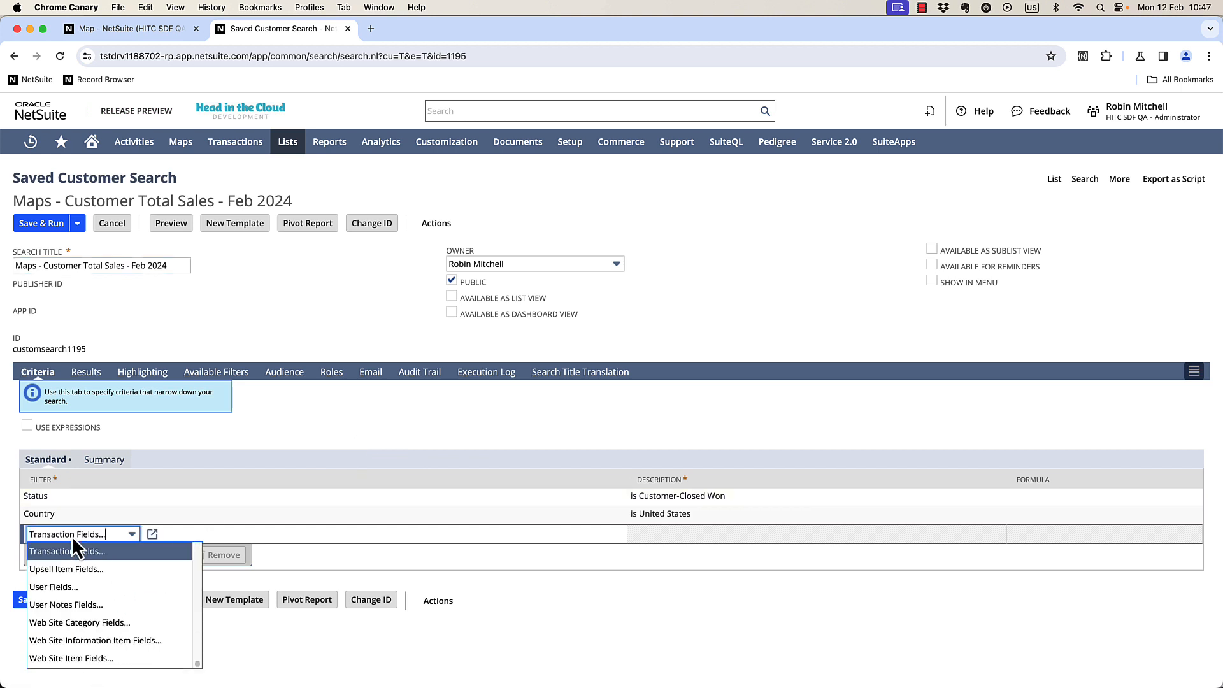
key(Return)
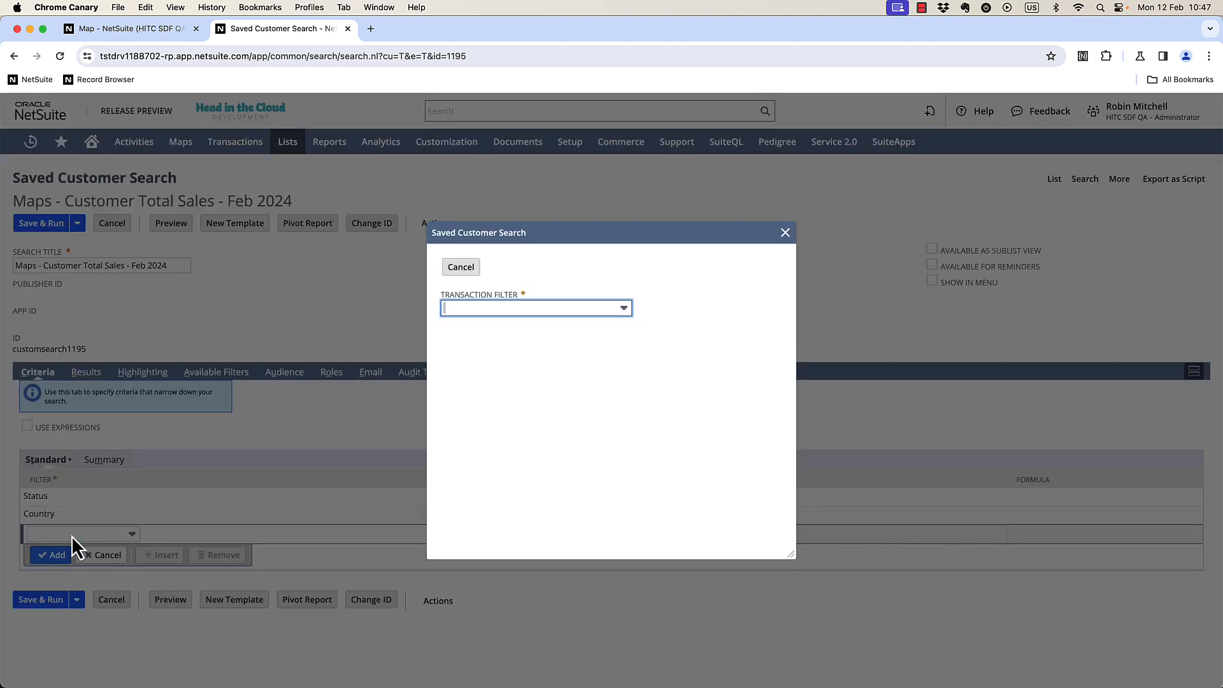
key(Return)
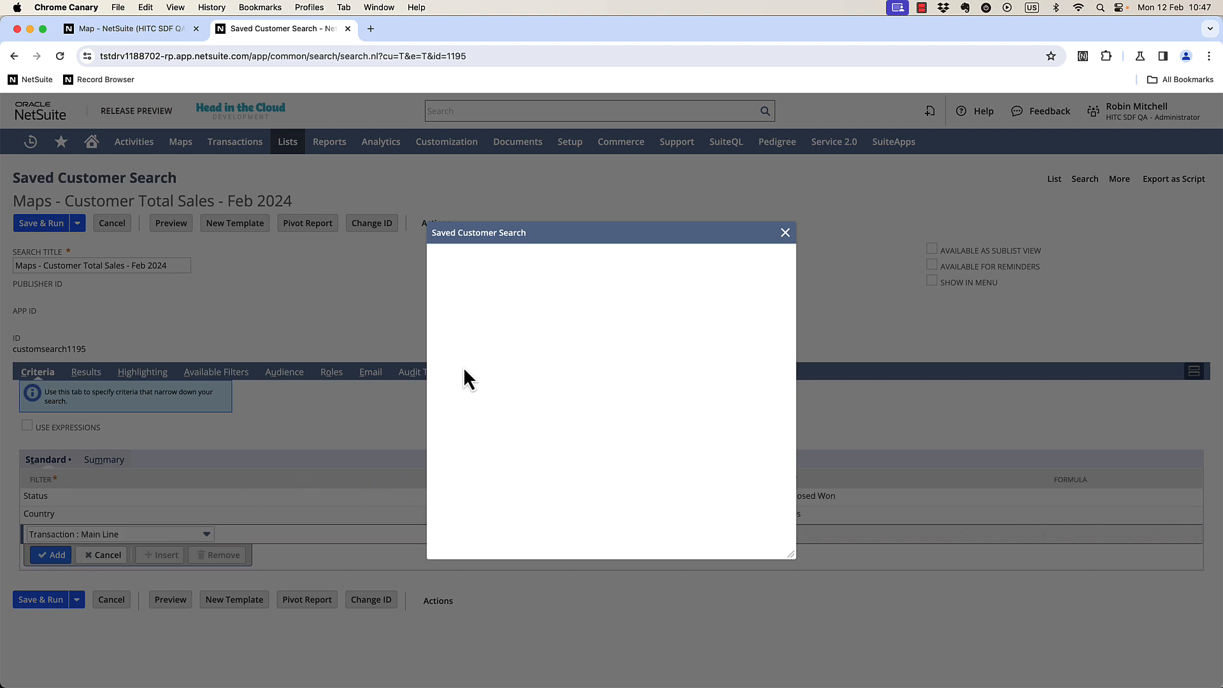
click(537, 289)
click(462, 267)
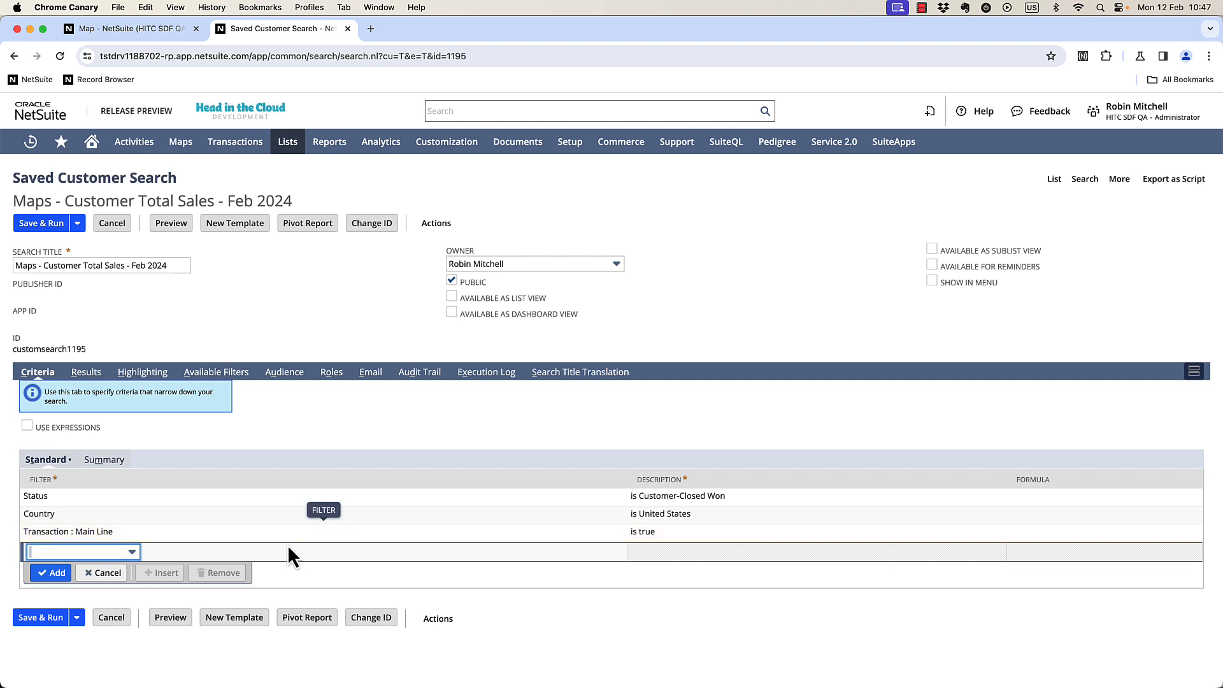
Add a criteria filter for Transaction : Type is any of Sales Order.
click(75, 551)
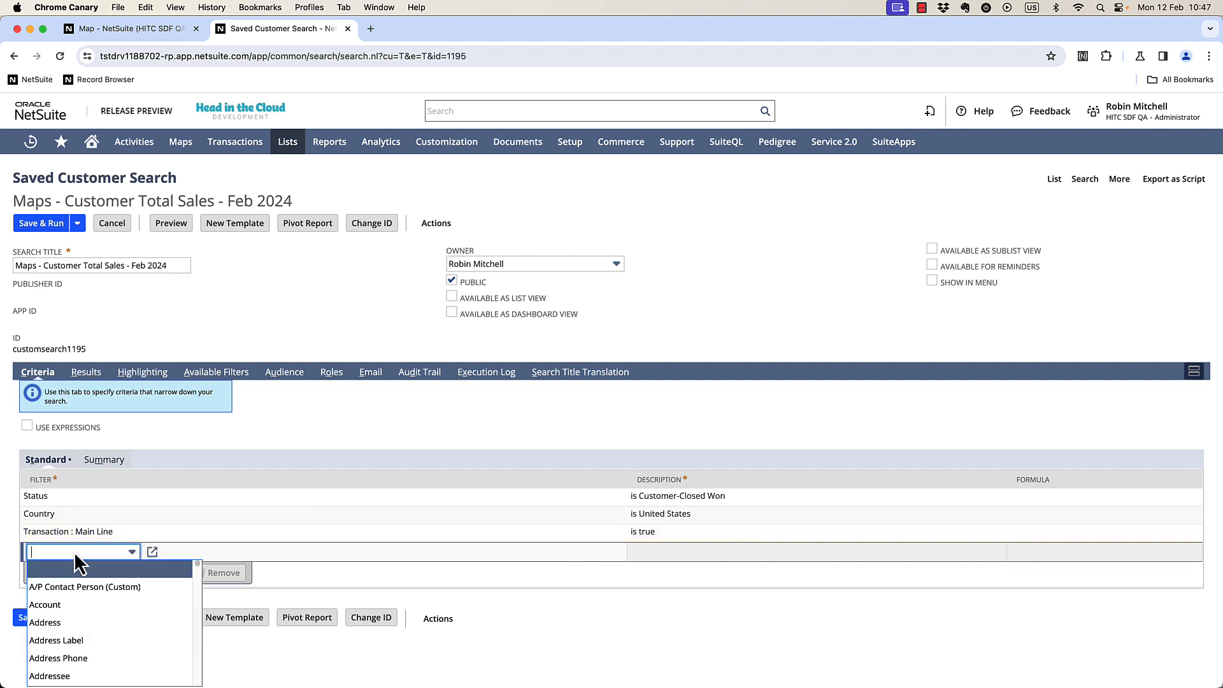
text(trans)
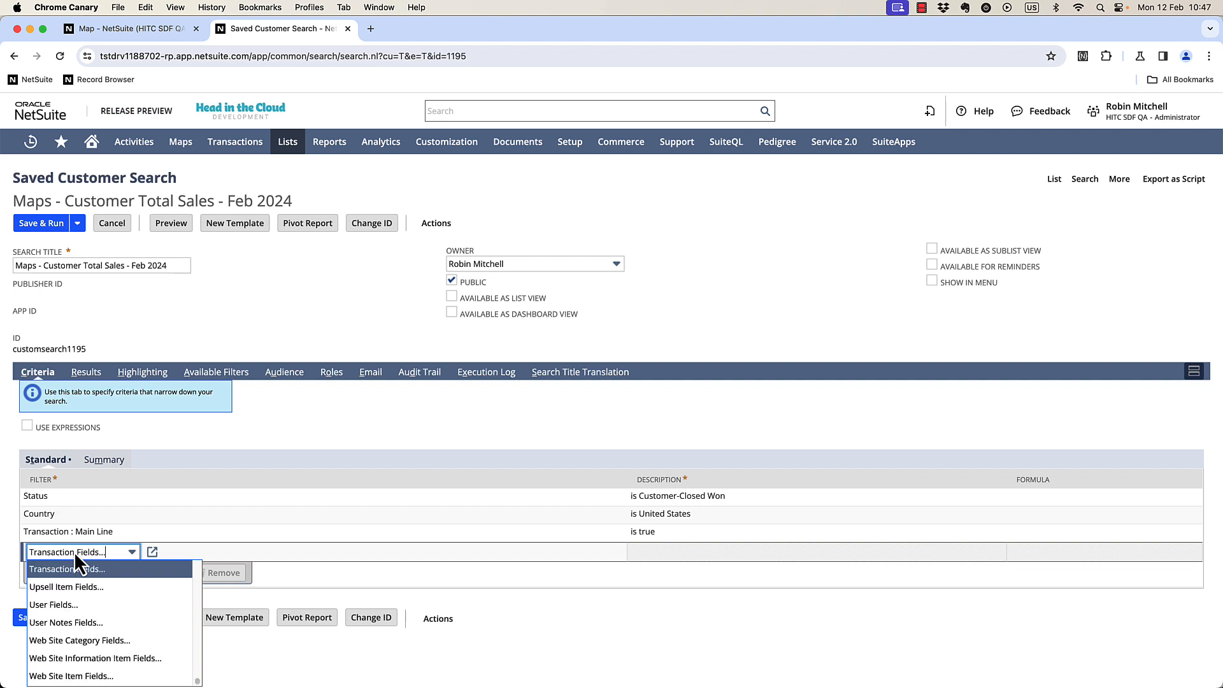
key(Return)
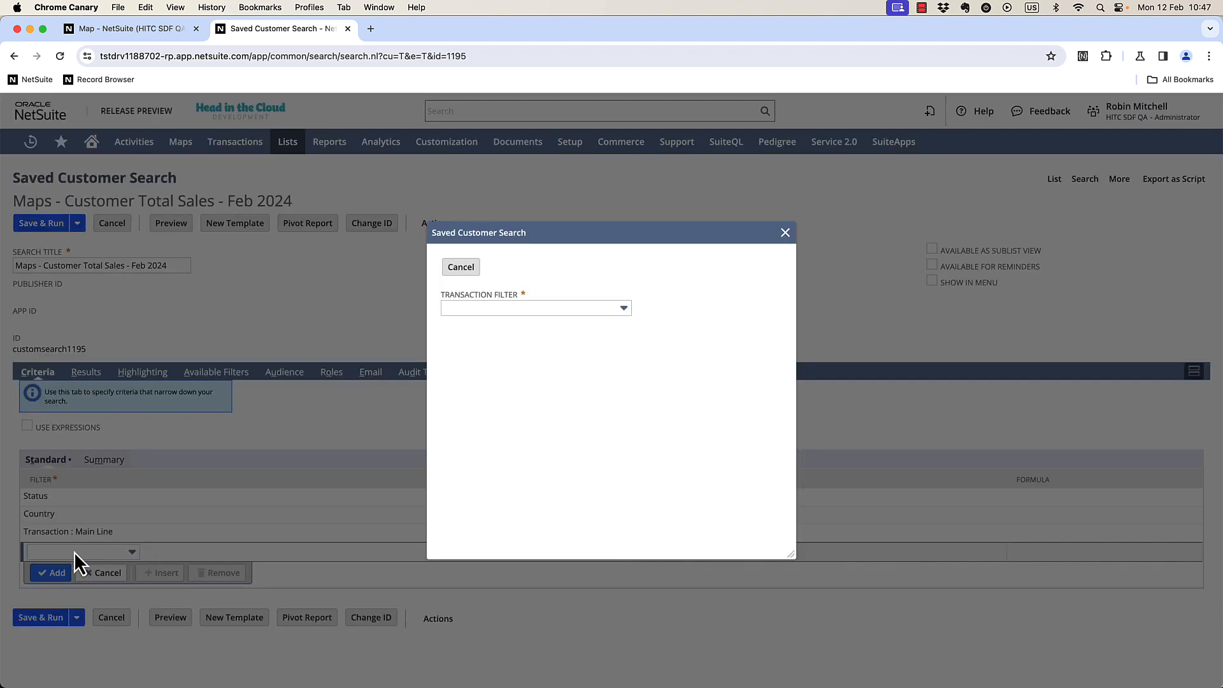
text(type)
key(Tab)
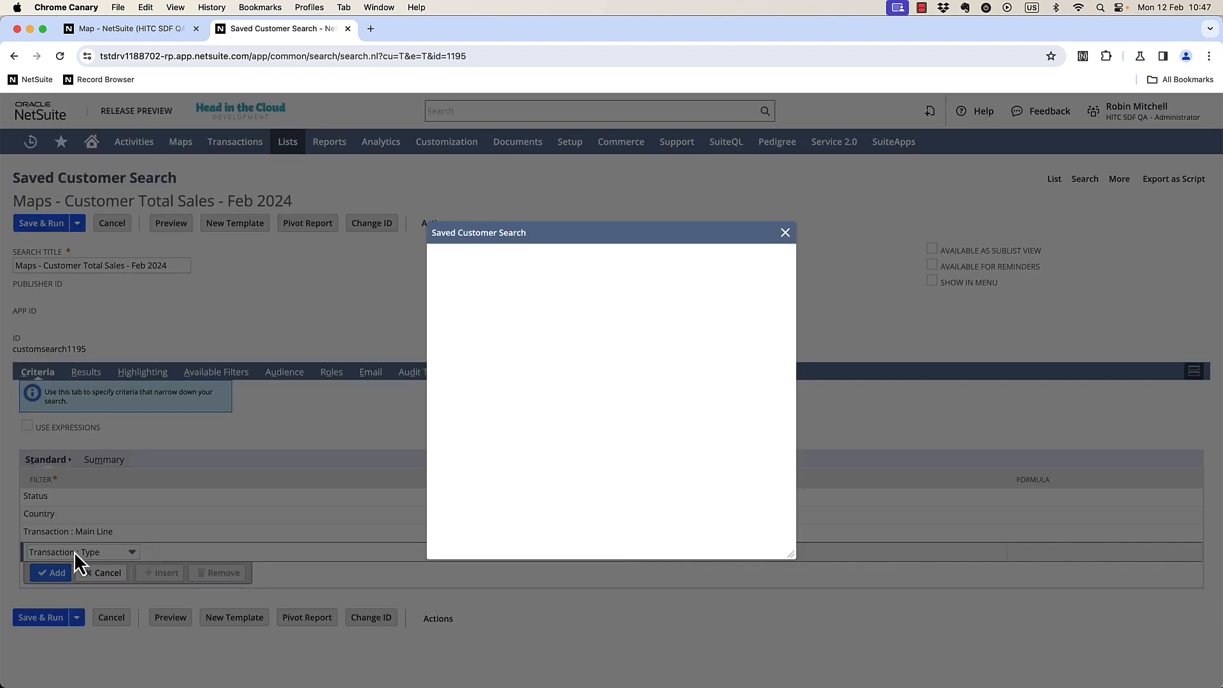
click(524, 340)
text(sales ord)
key(Tab)
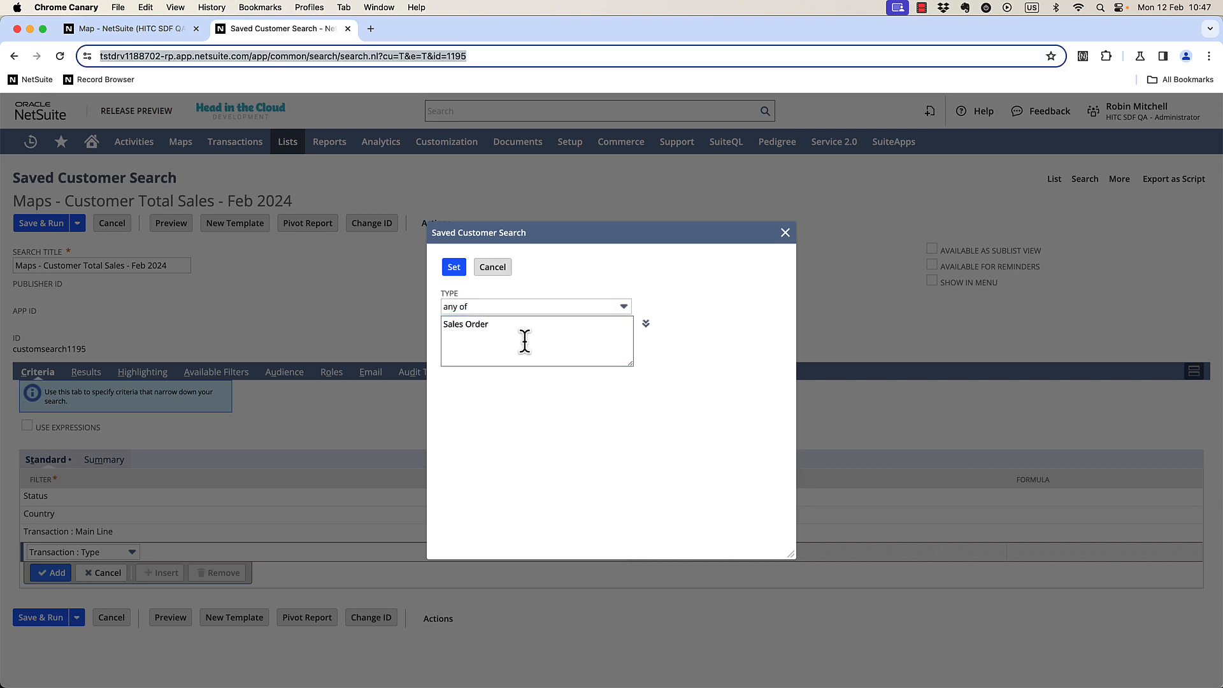
click(454, 268)
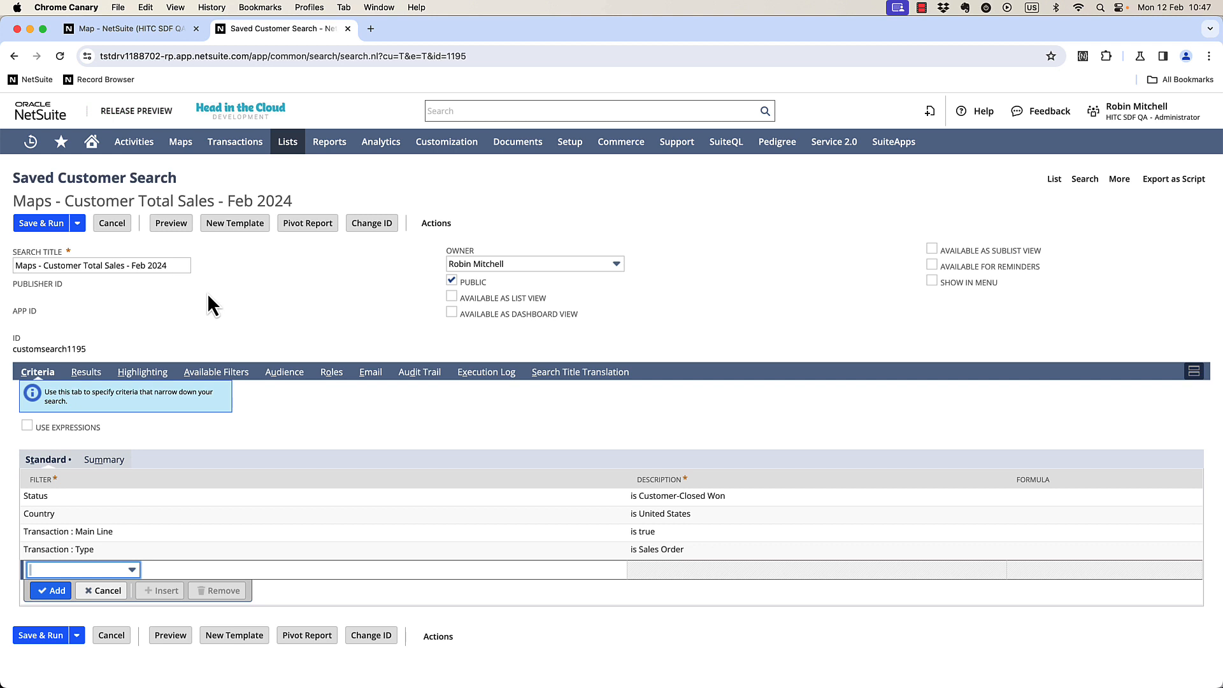
Add a Transaction : Amount column to the search results.
click(86, 372)
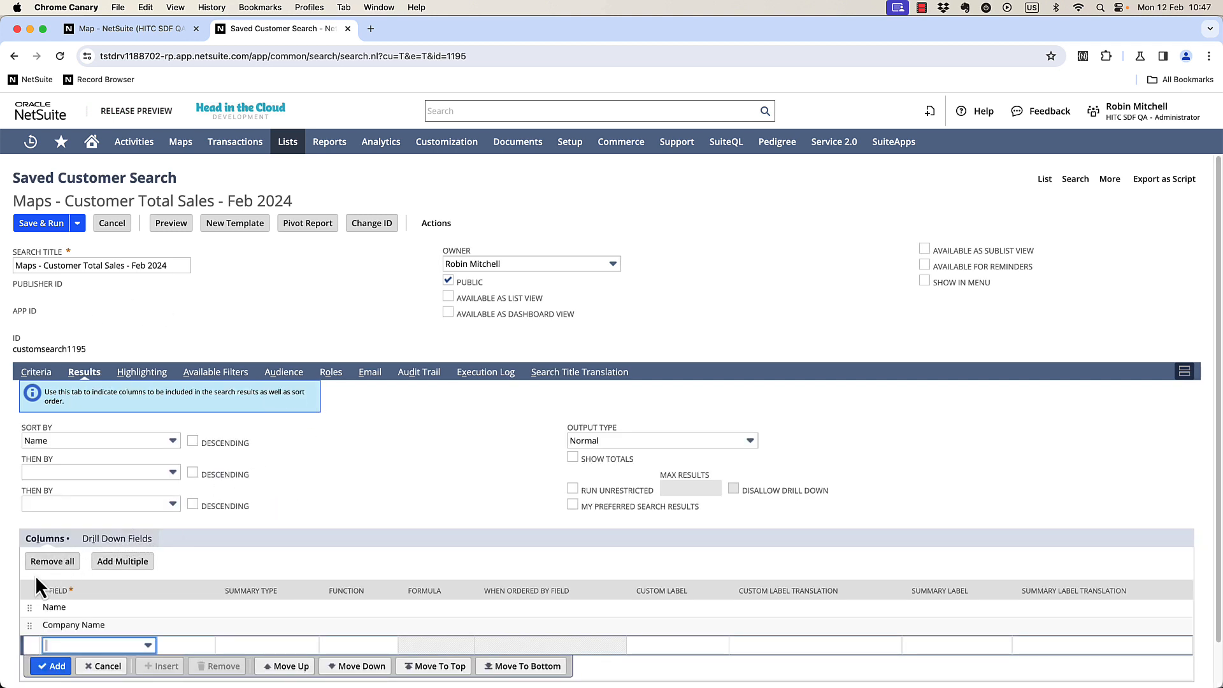
click(106, 645)
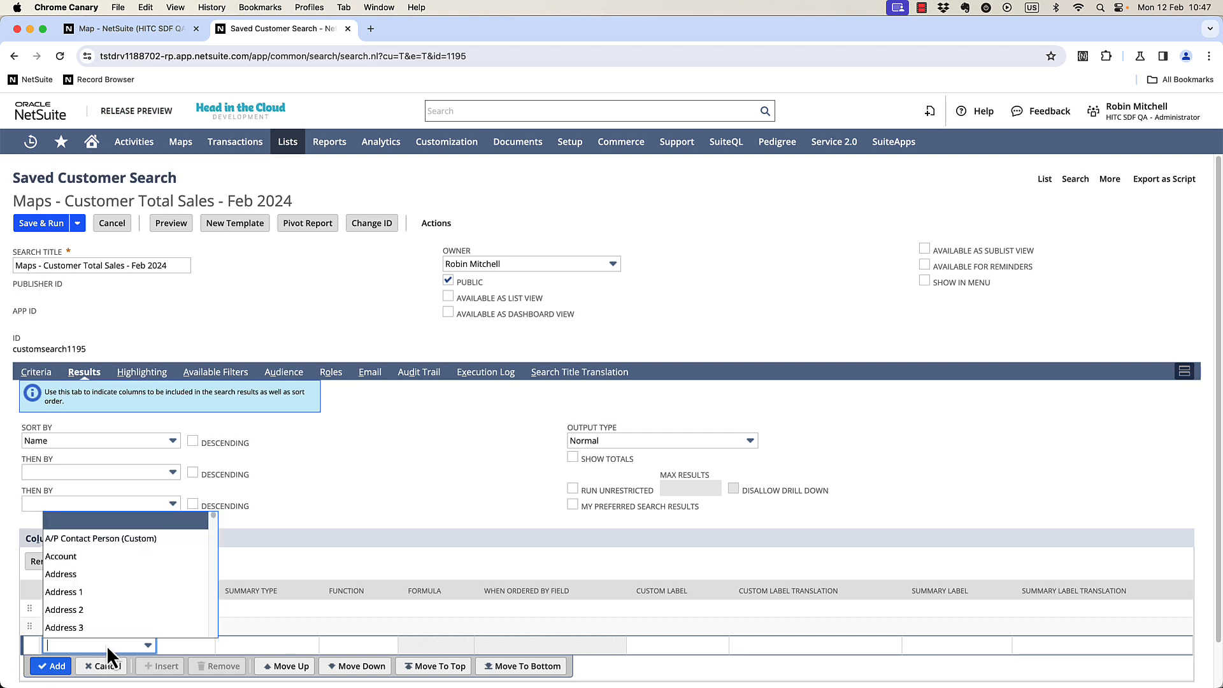
text(tra)
key(Return)
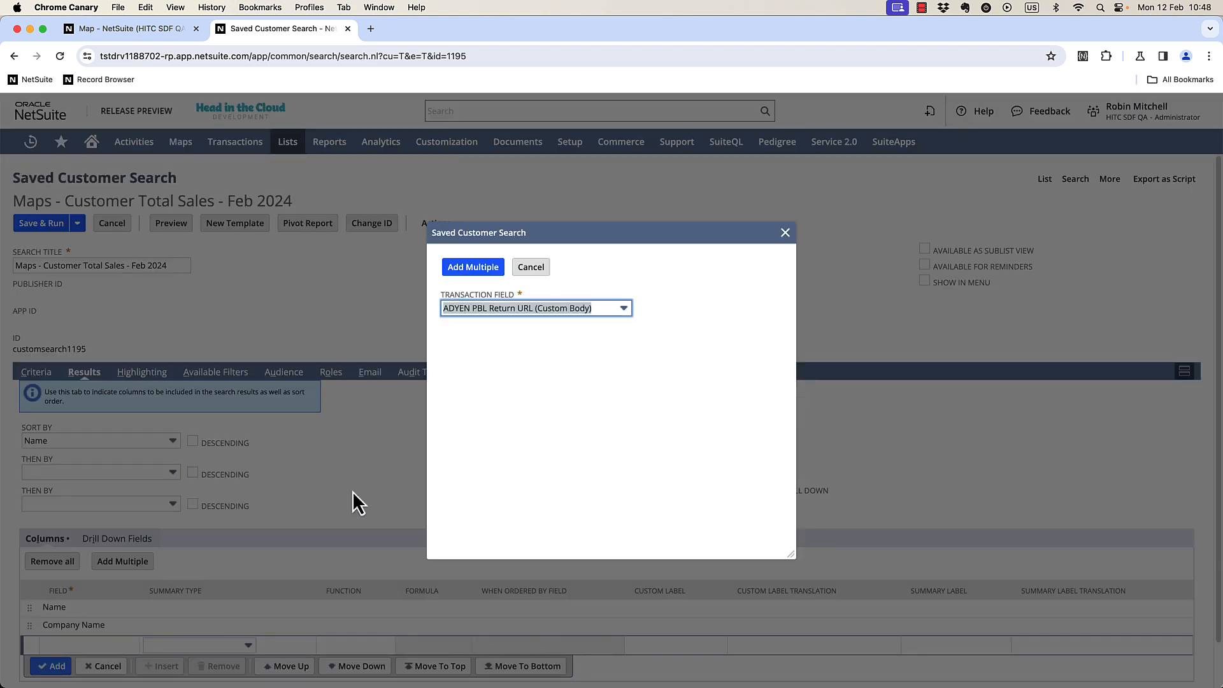
click(527, 314)
scroll(538, 376, down, 5)
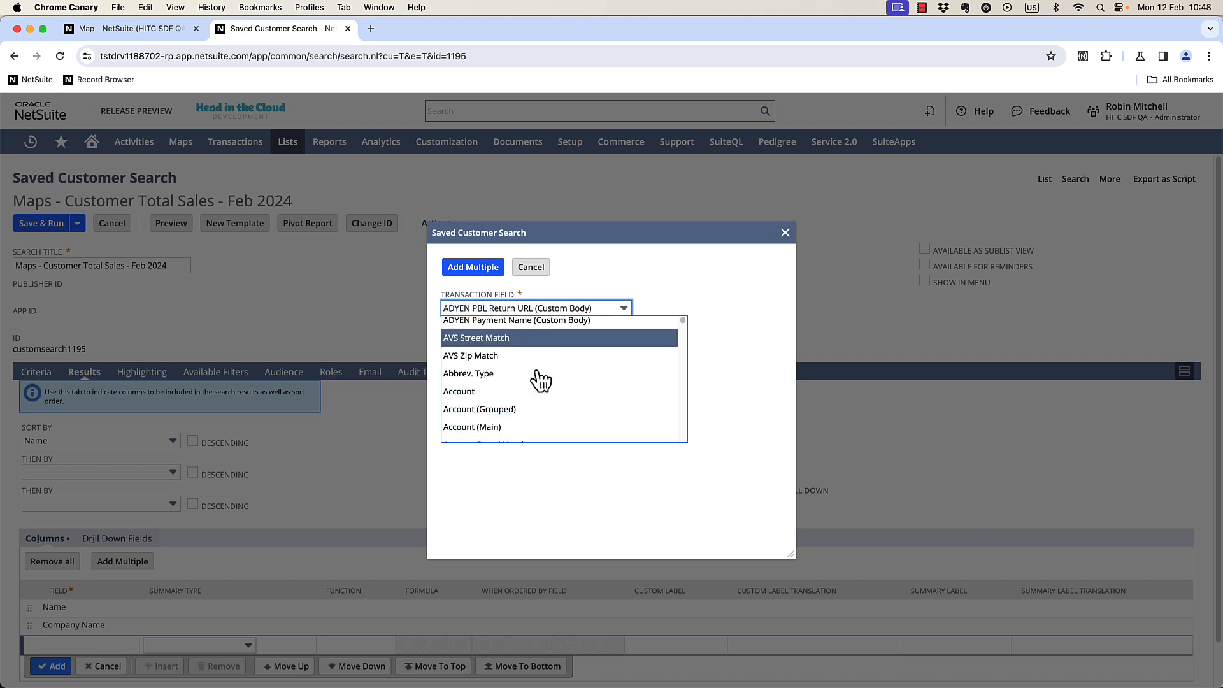
scroll(537, 381, down, 10)
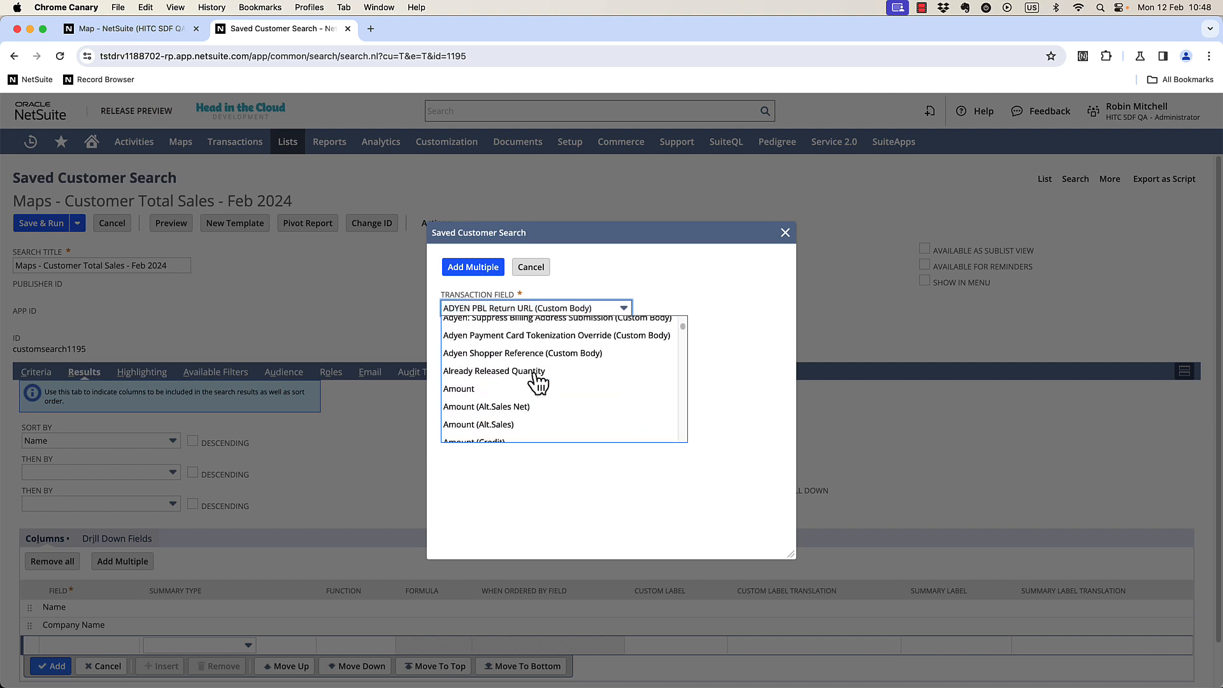
click(535, 380)
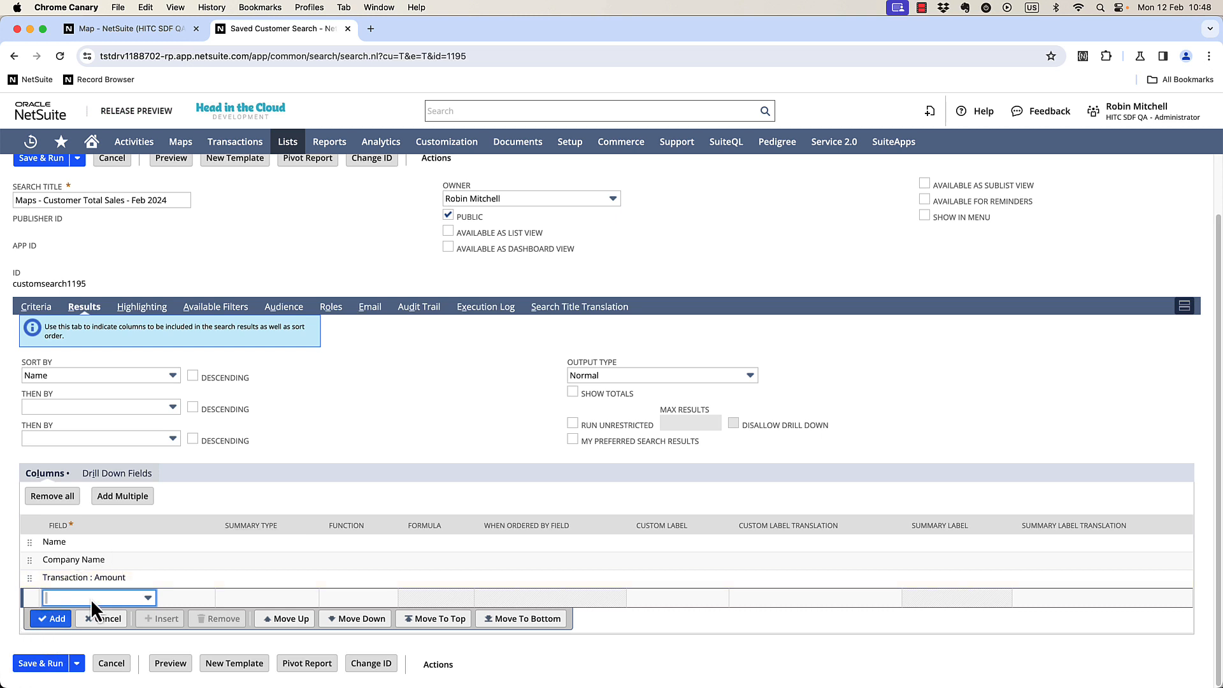
Change that results column's field to Formula (Currency).
click(95, 577)
text(form)
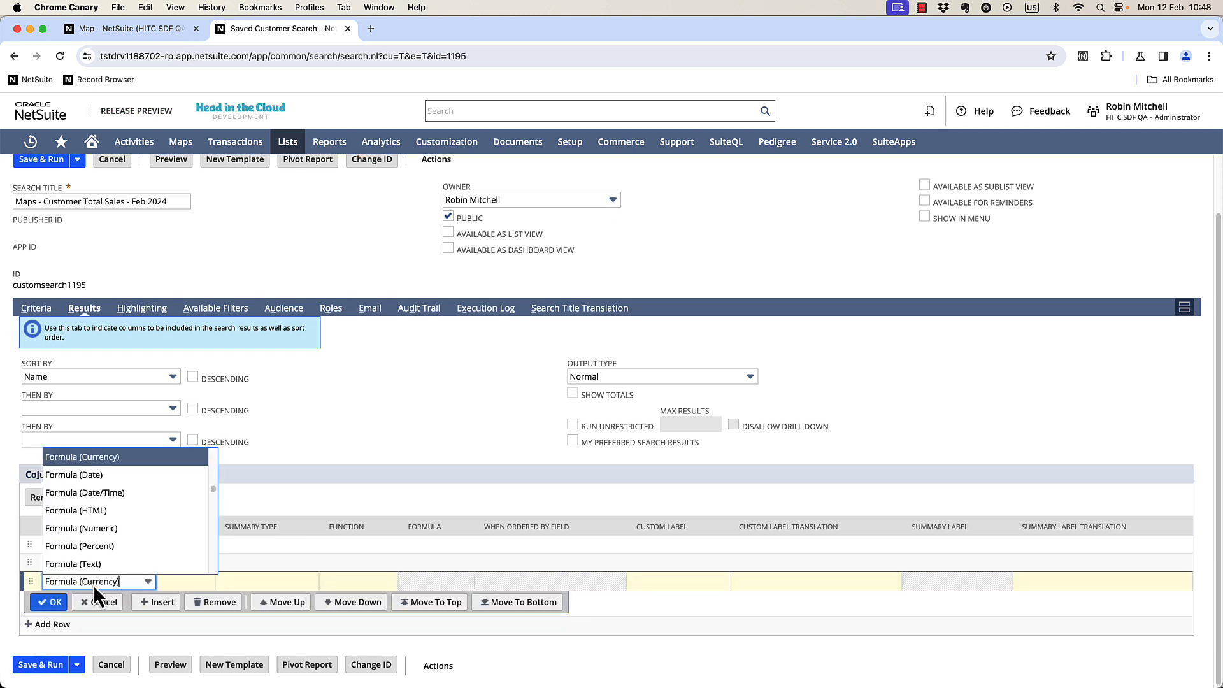
key(Tab)
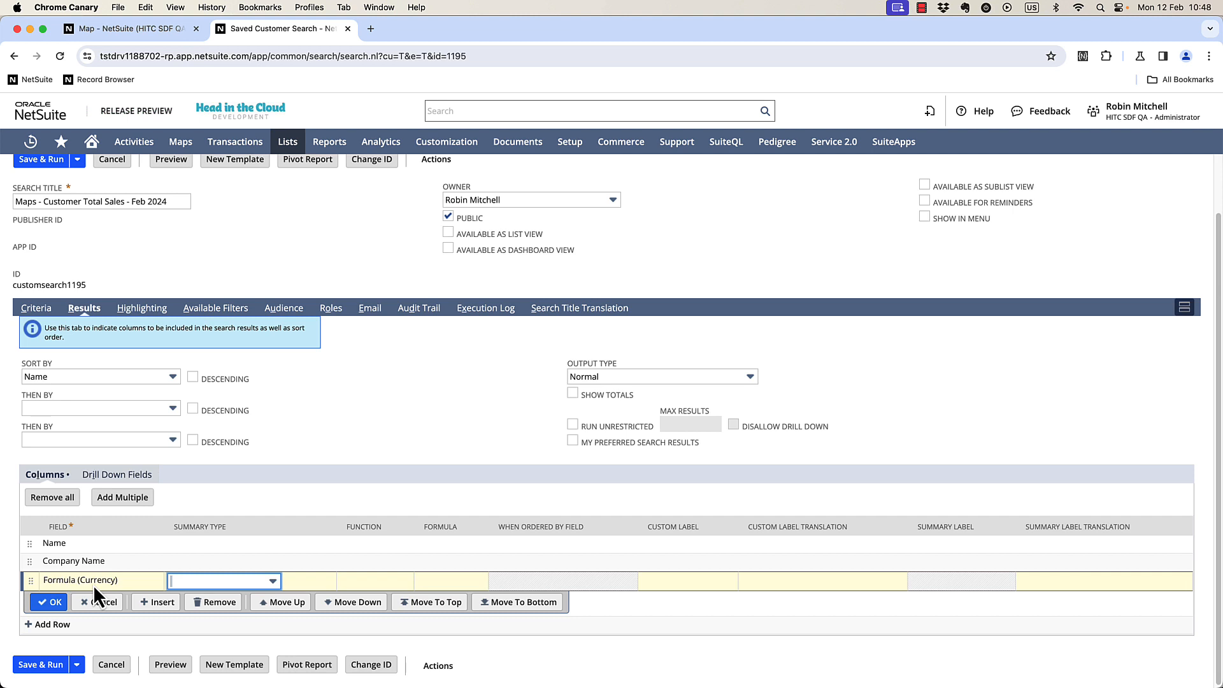
Start the column's formula with the transaction Amount (Transaction Total) field followed by a minus sign.
click(419, 579)
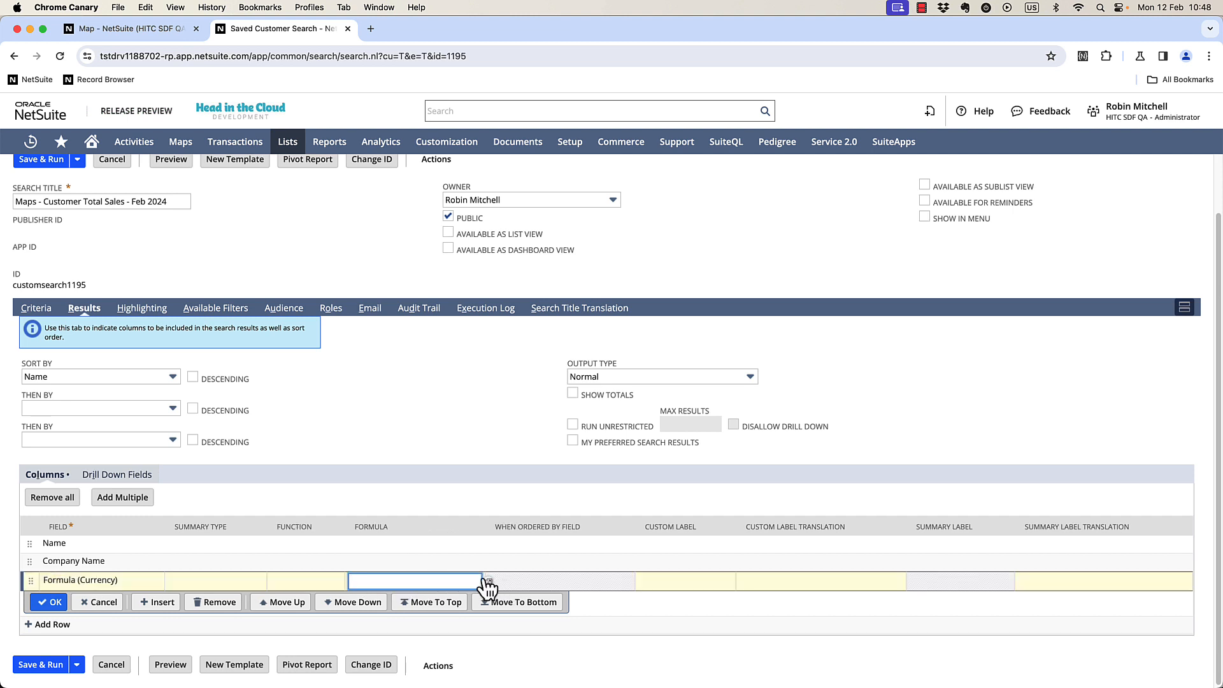
click(487, 580)
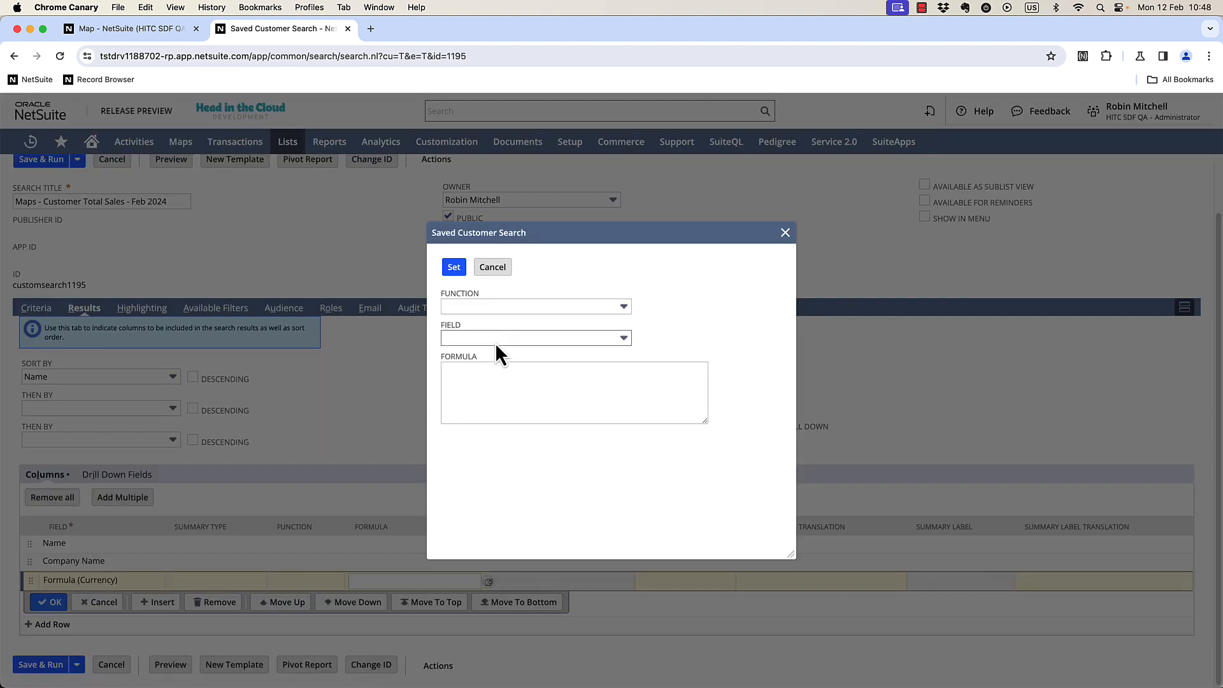
click(503, 339)
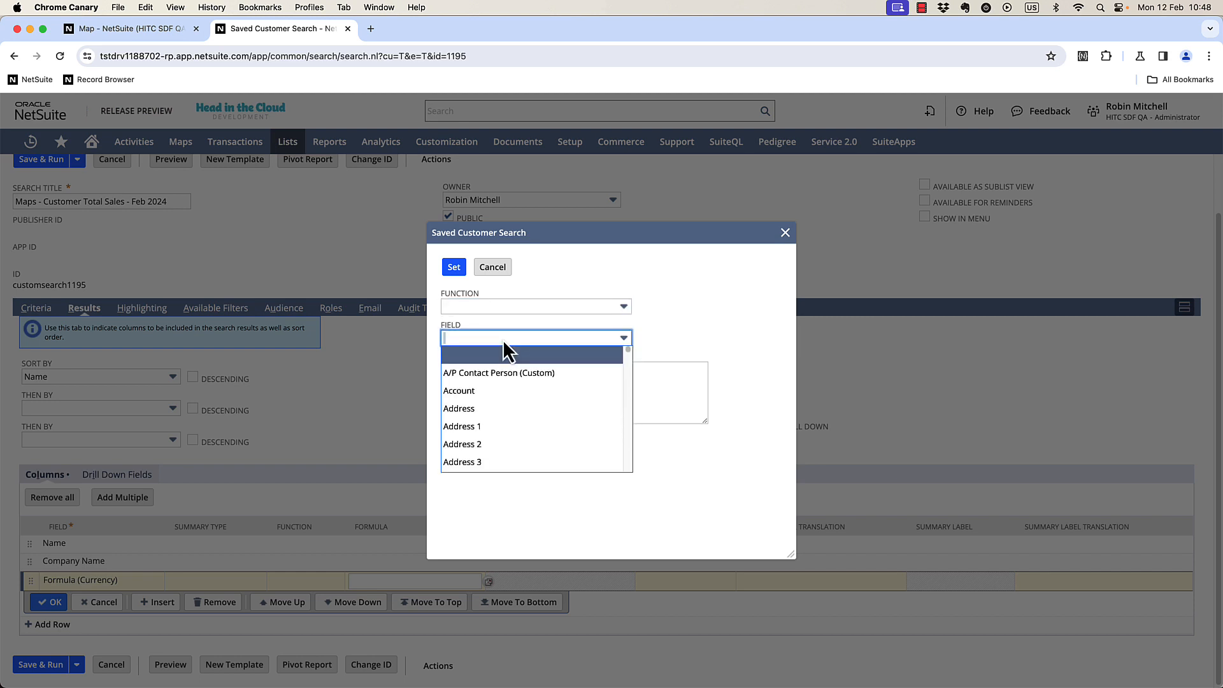
text(trans)
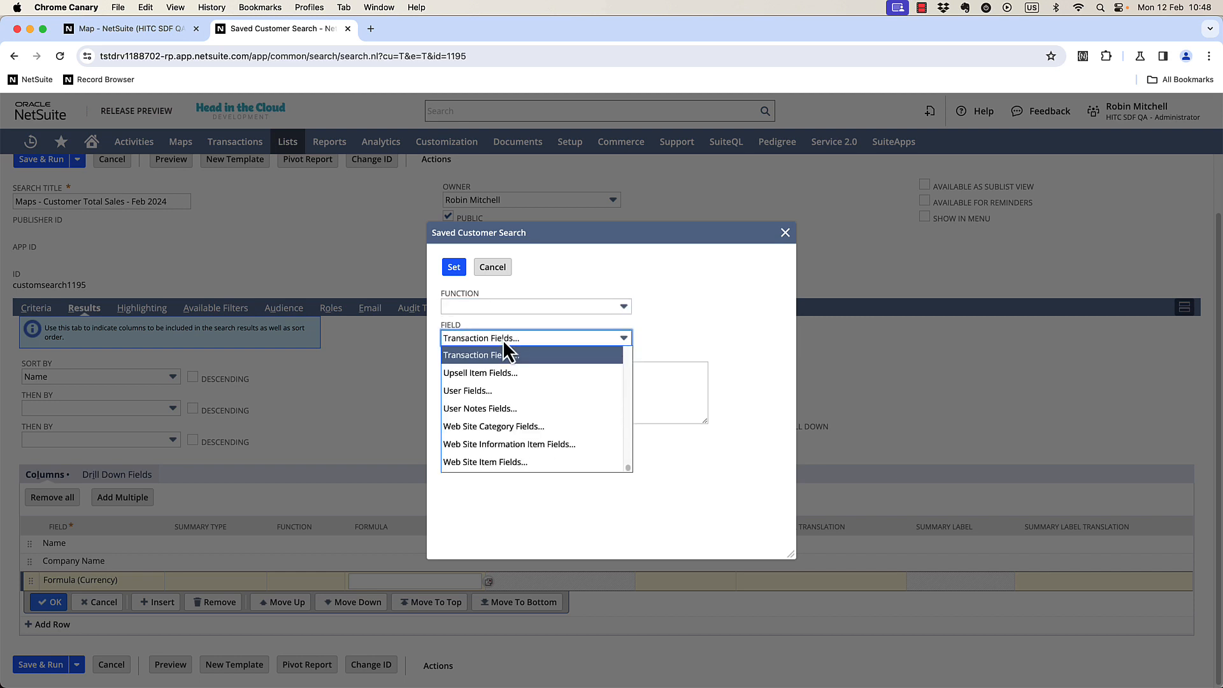
key(Return)
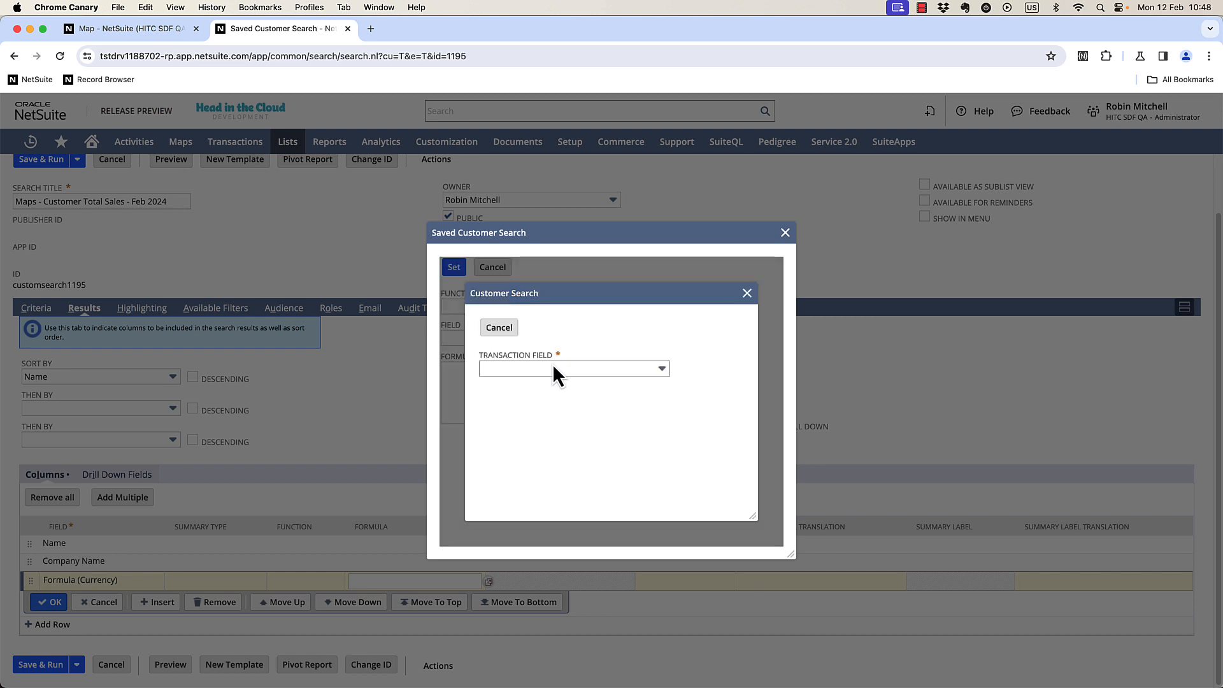
click(549, 367)
scroll(540, 414, down, 10)
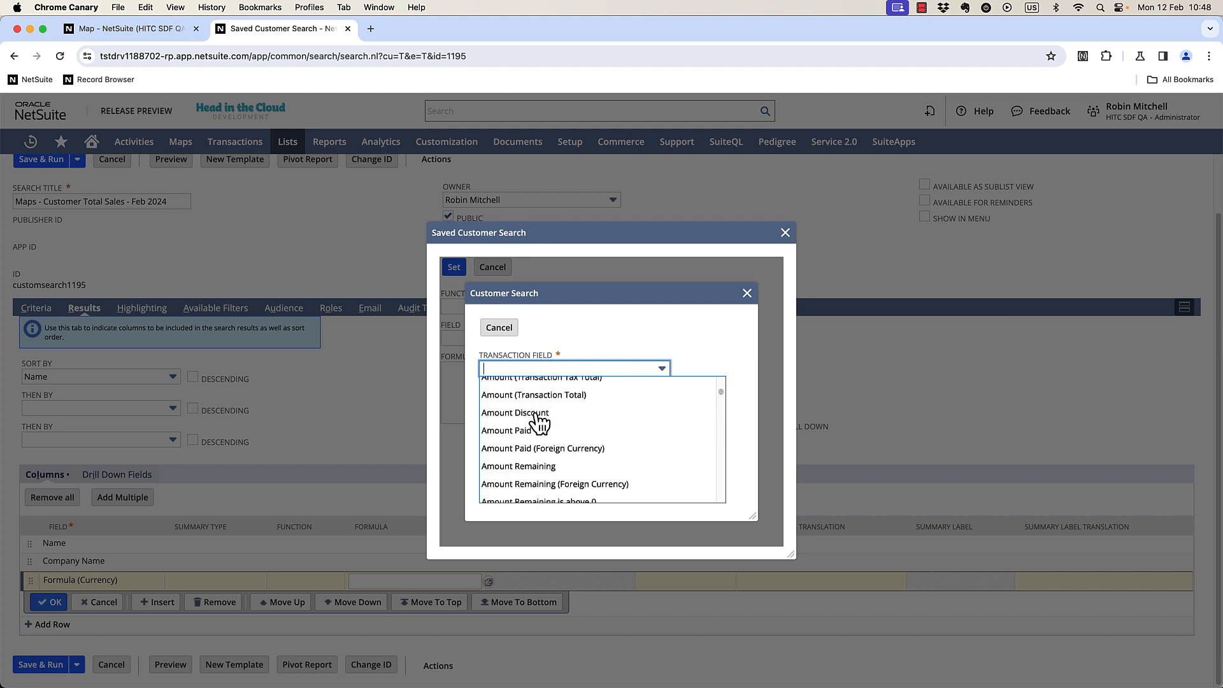
scroll(540, 422, down, 5)
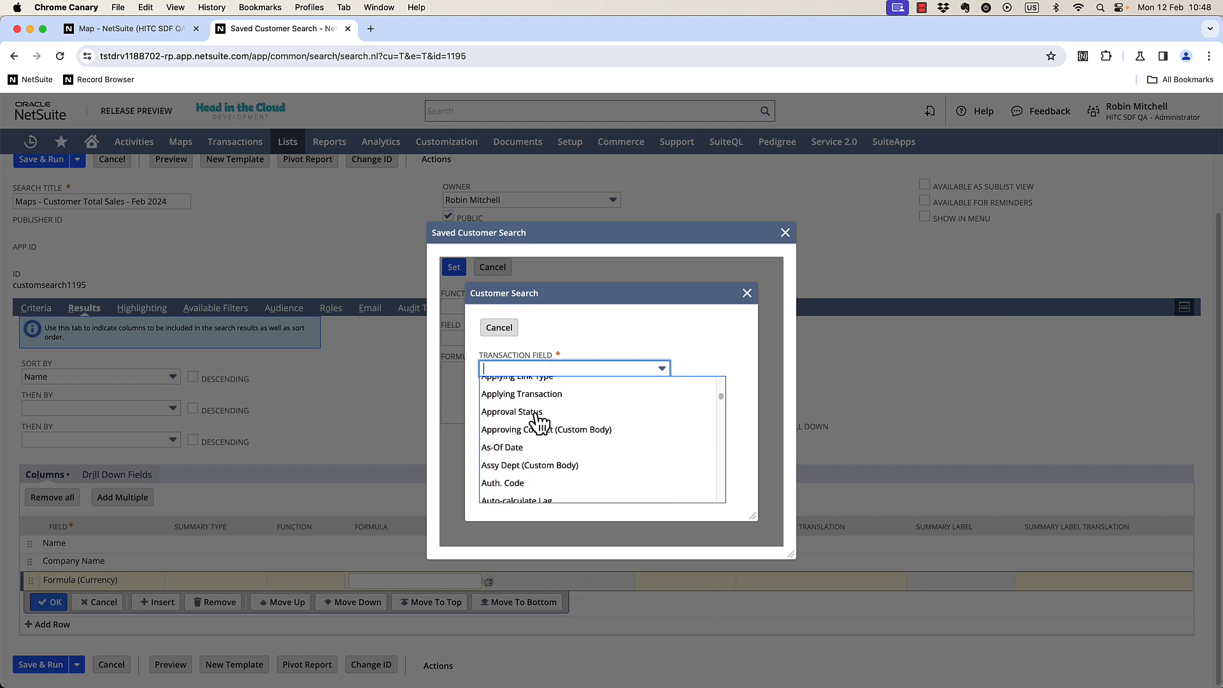
scroll(540, 422, up, 5)
scroll(593, 449, down, 1)
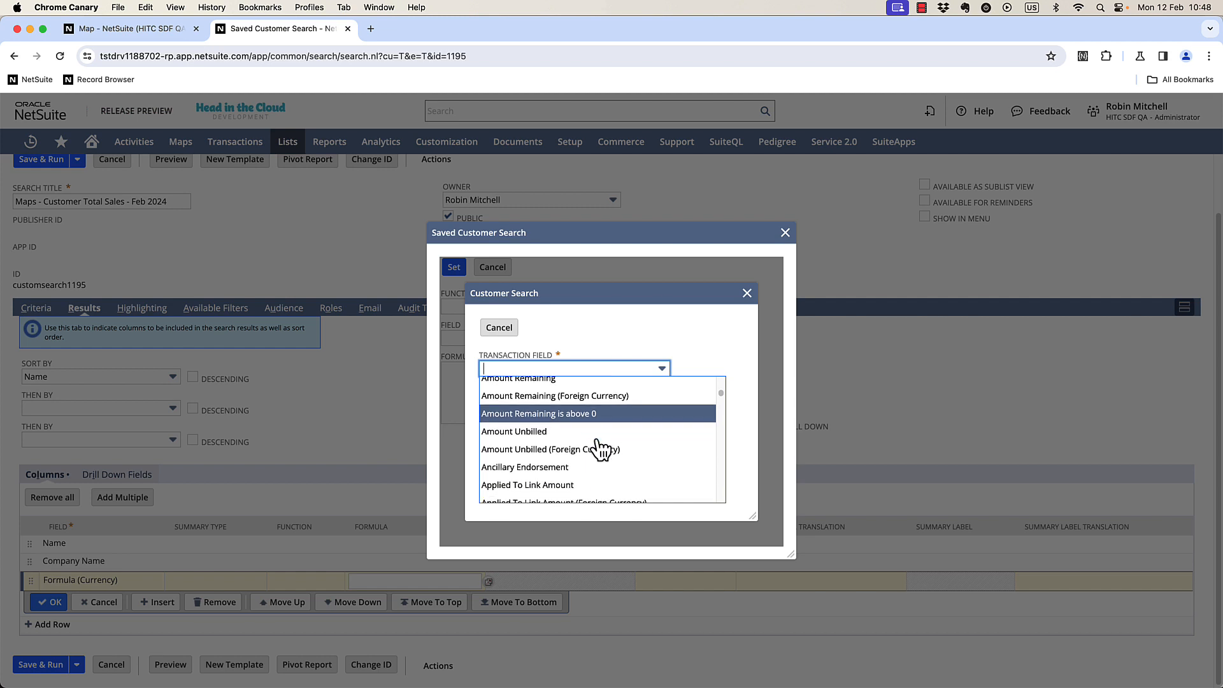
scroll(598, 449, up, 5)
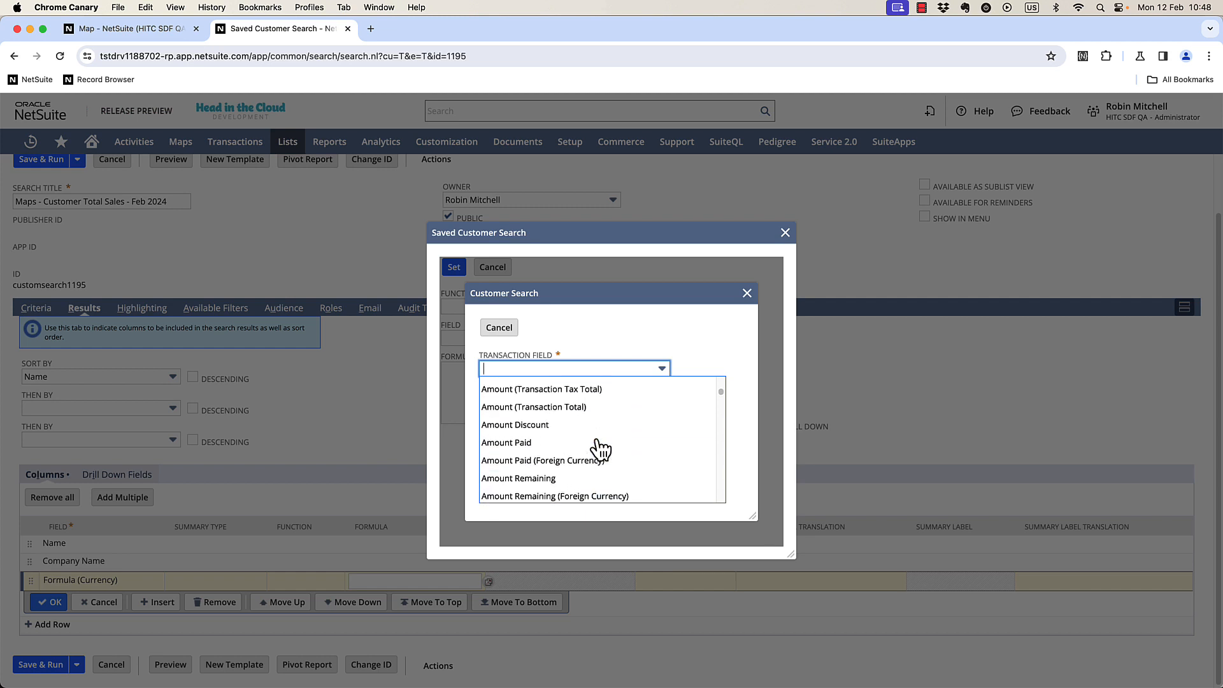
click(599, 458)
click(625, 395)
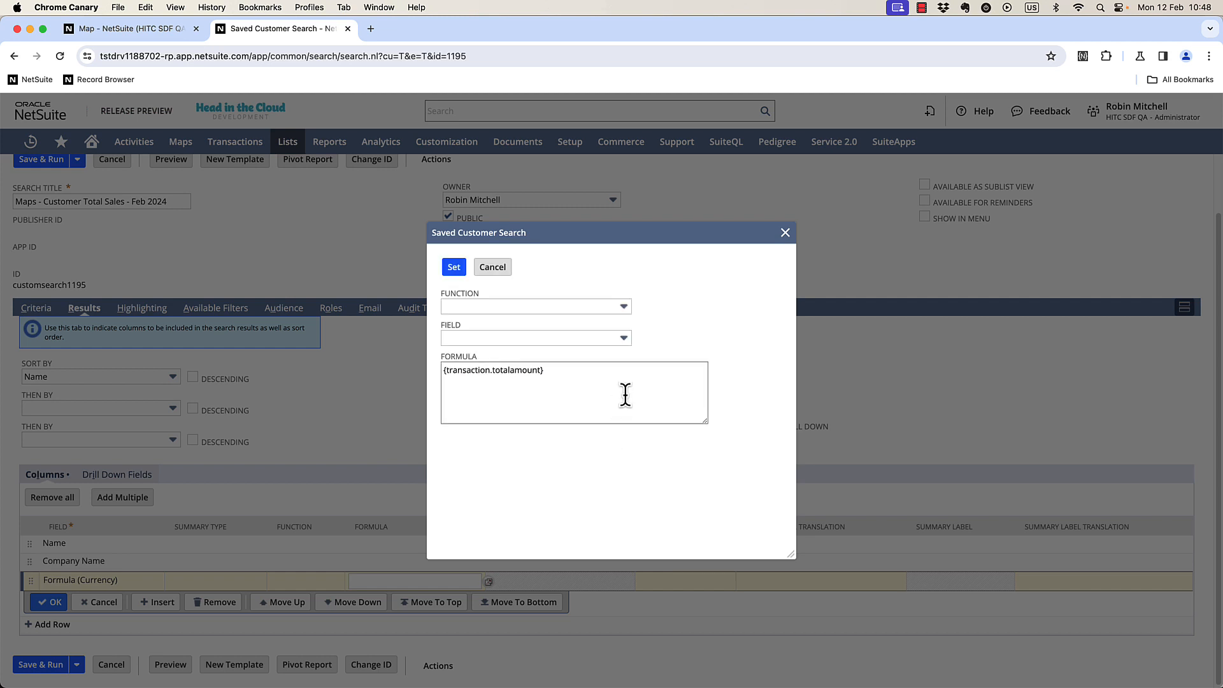
Append the Amount (Transaction Tax Total) field to the formula, apply it and confirm the column.
click(612, 341)
text(trans)
key(Return)
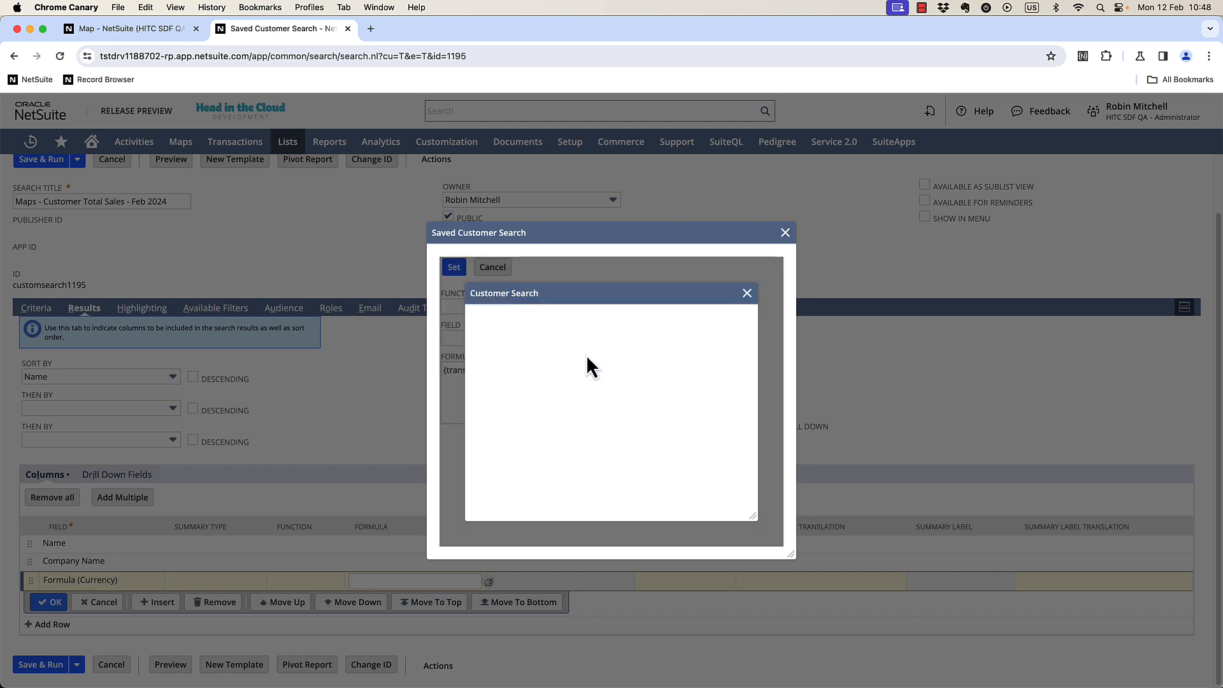
click(571, 367)
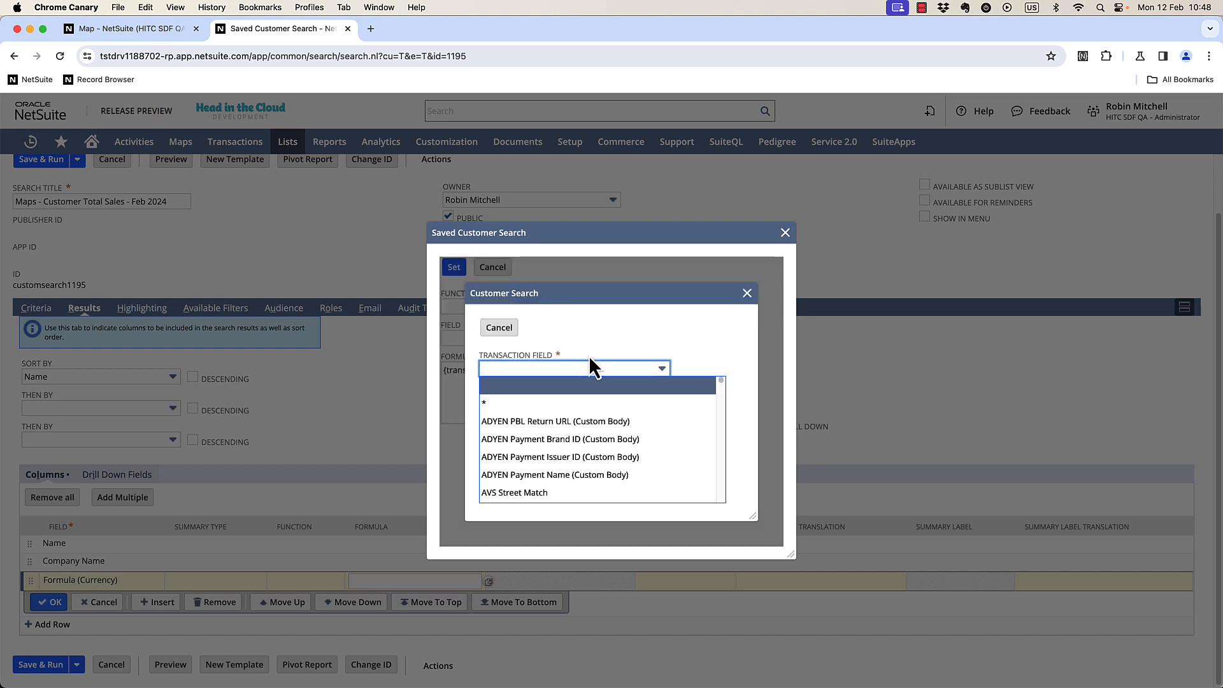
text(amount)
scroll(582, 433, down, 3)
scroll(581, 439, down, 3)
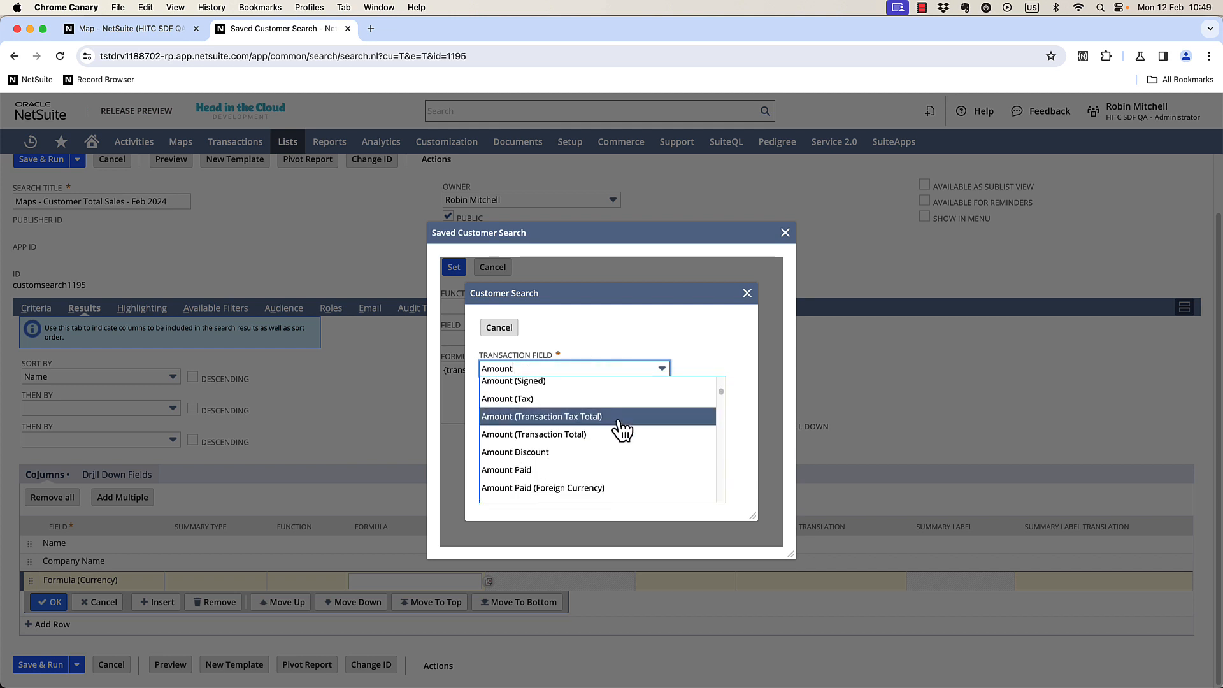
click(618, 423)
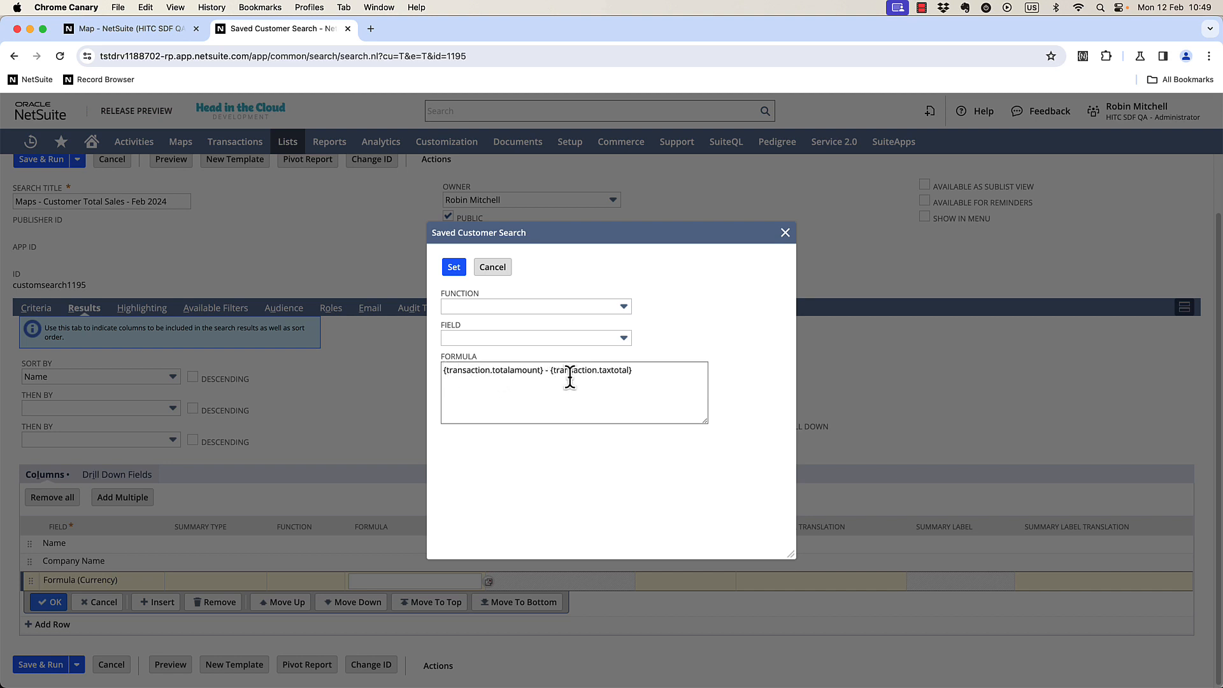
click(455, 267)
click(50, 602)
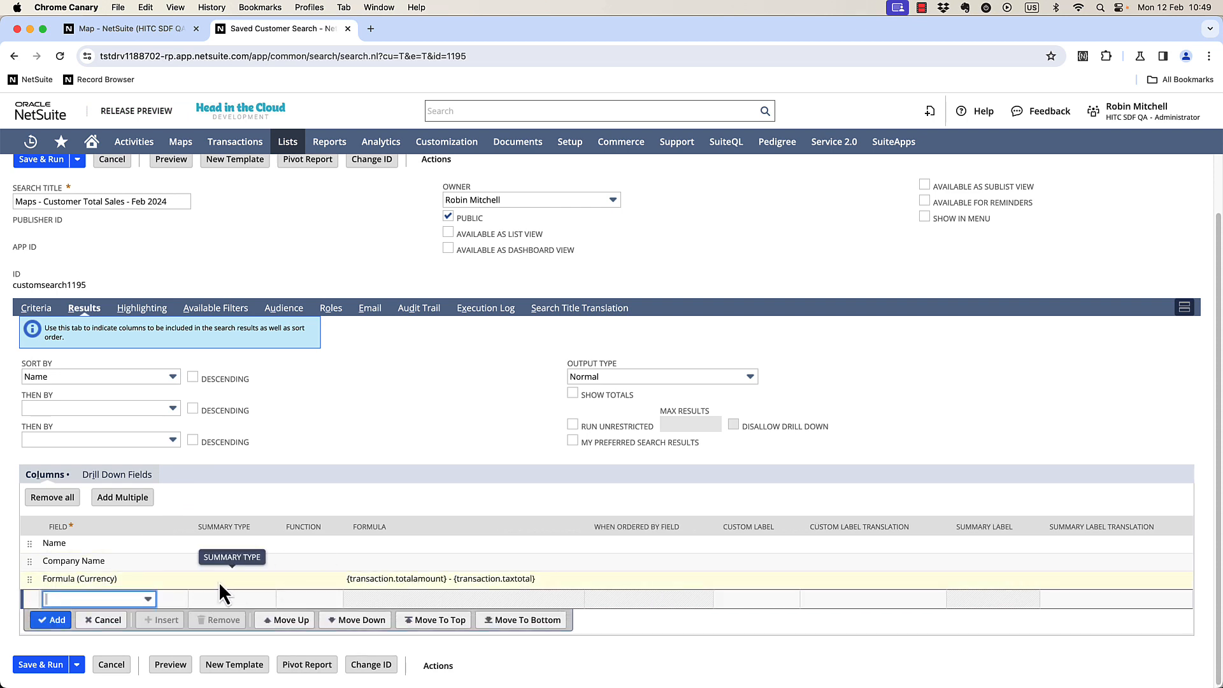
Set the Formula (Currency) column's summary type to Sum.
click(257, 581)
click(228, 584)
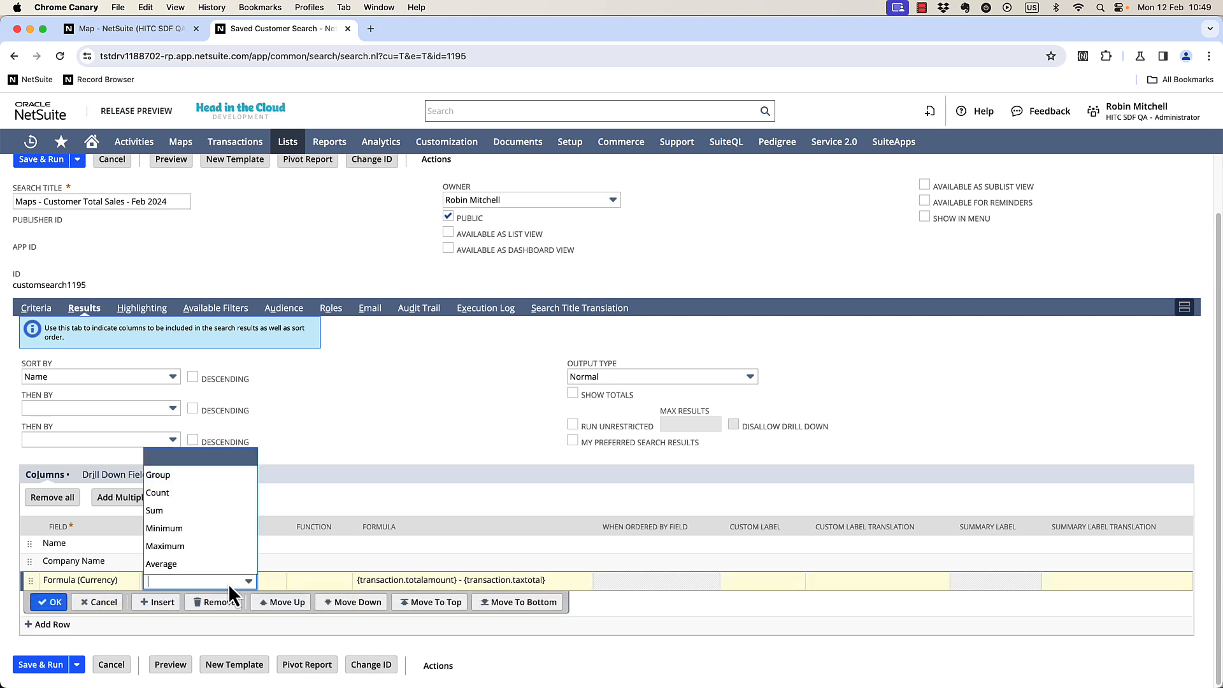
click(237, 523)
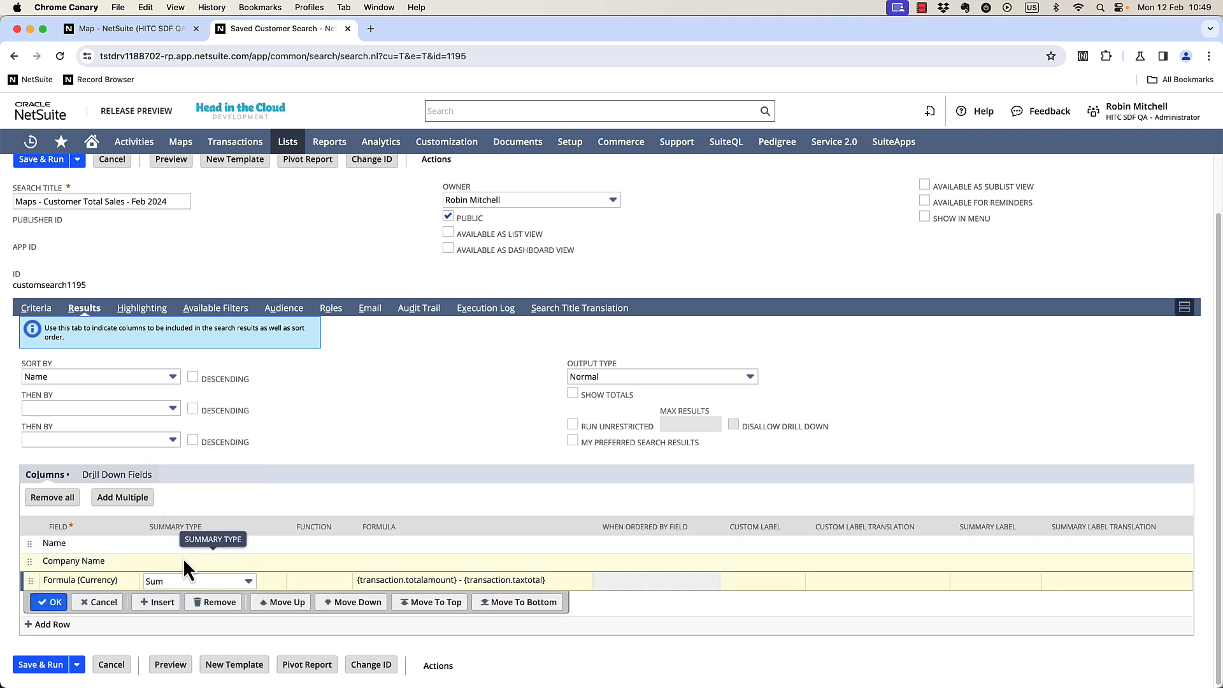
Set the Company Name column's summary type to Group and confirm the row.
click(182, 558)
click(177, 560)
click(182, 460)
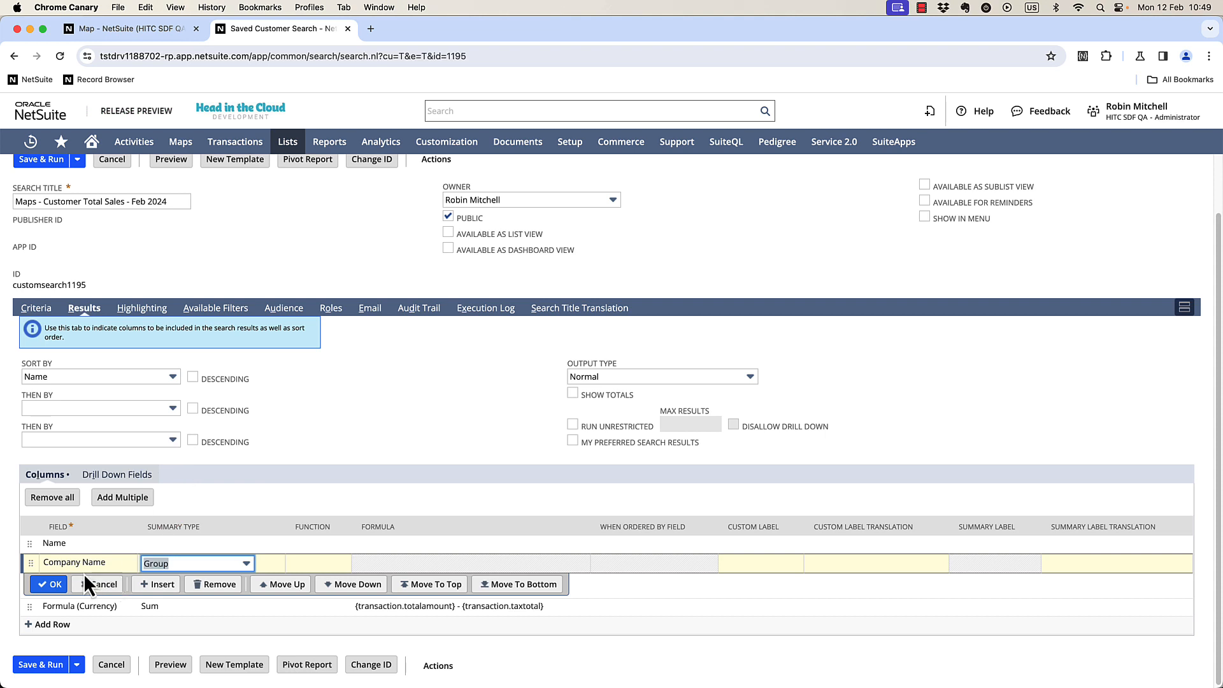
click(54, 578)
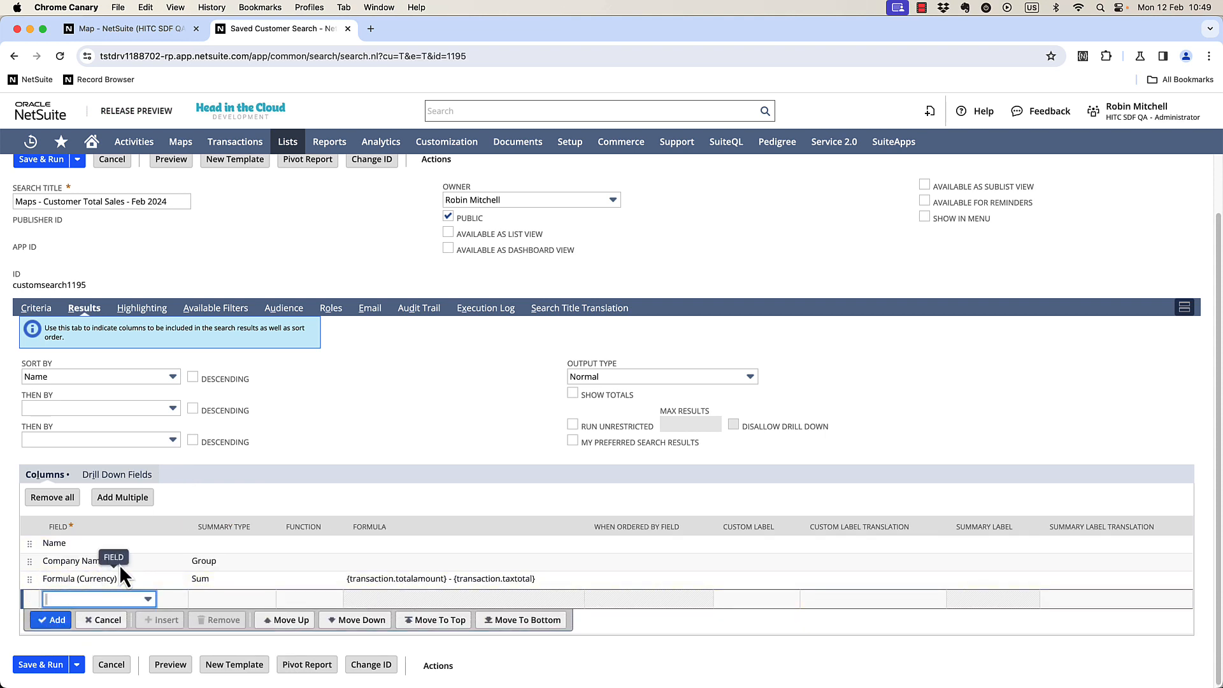
Save and run the search, then scroll through the per-company summed results.
scroll(44, 265, up, 2)
click(42, 223)
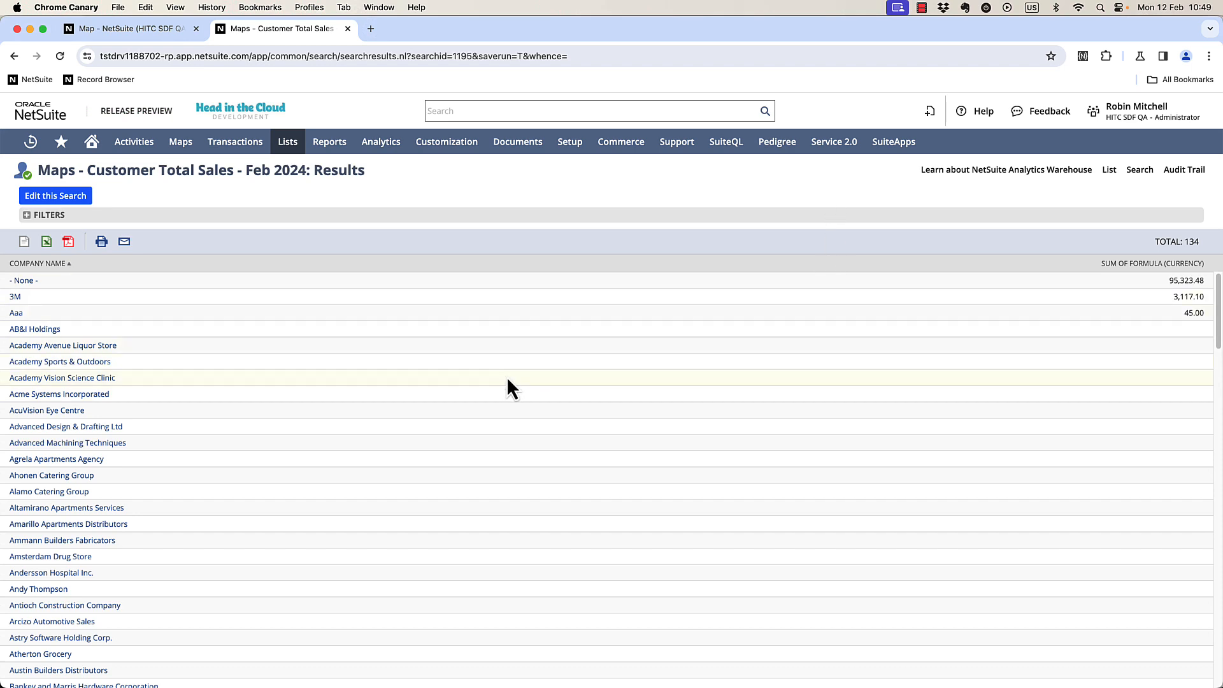
scroll(1170, 288, down, 15)
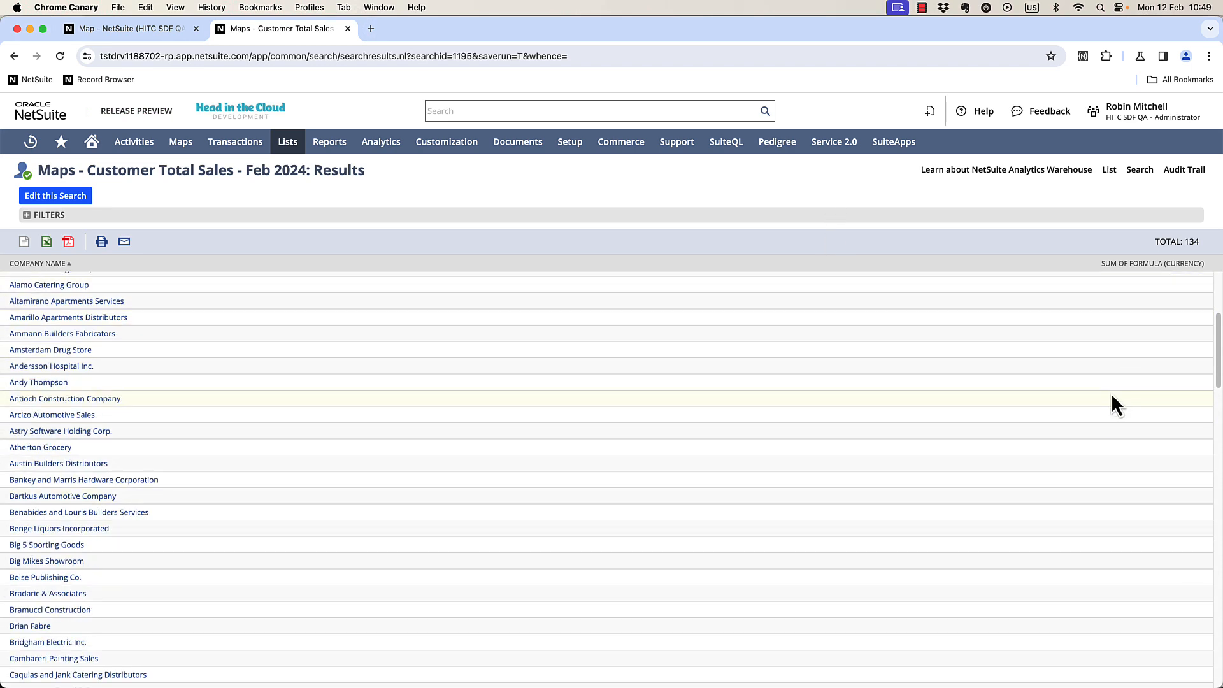
scroll(1105, 353, down, 6)
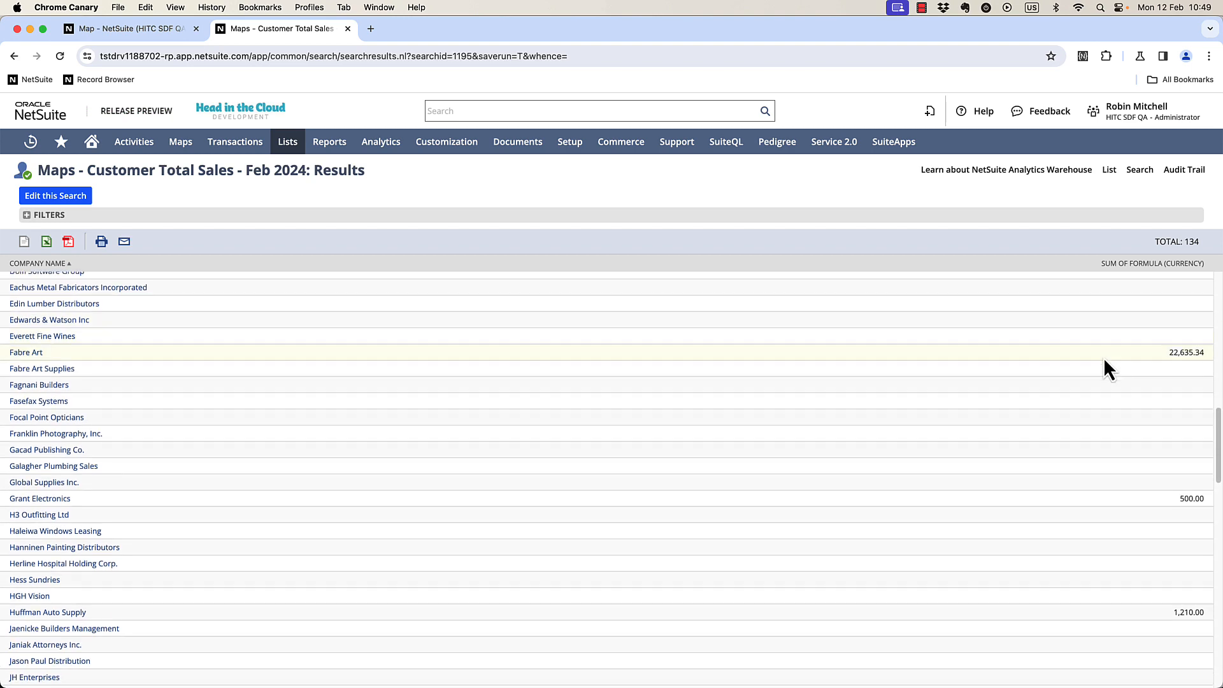
scroll(1080, 417, down, 20)
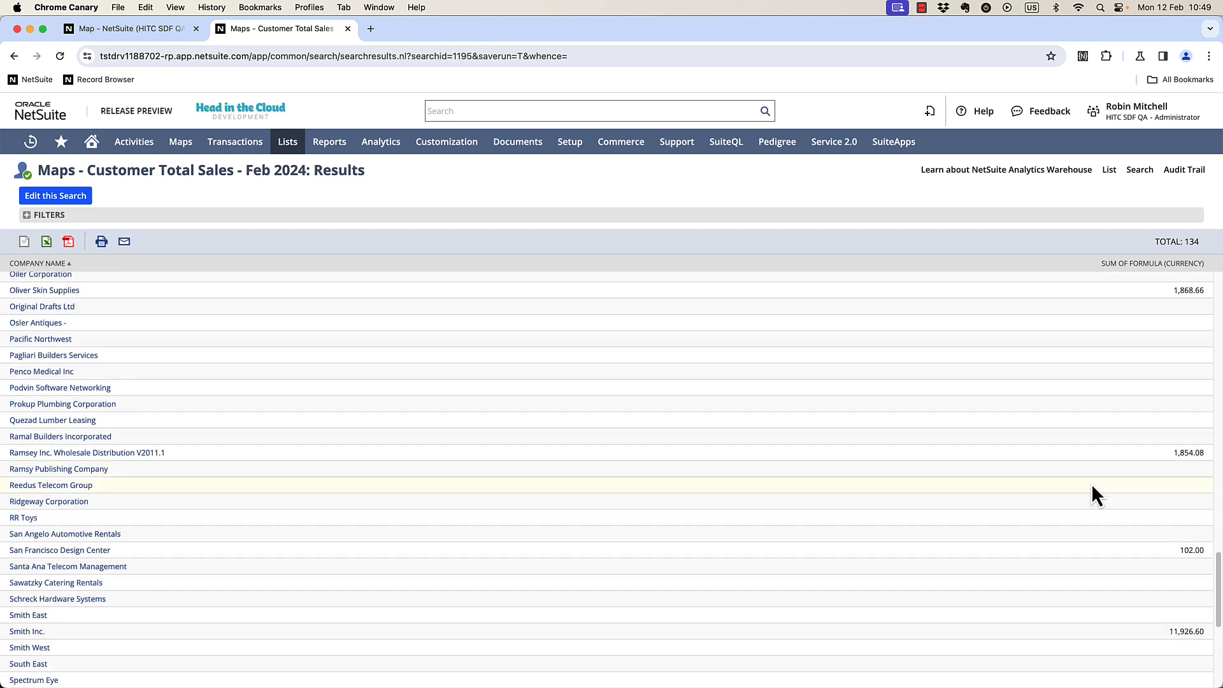
scroll(1093, 454, up, 20)
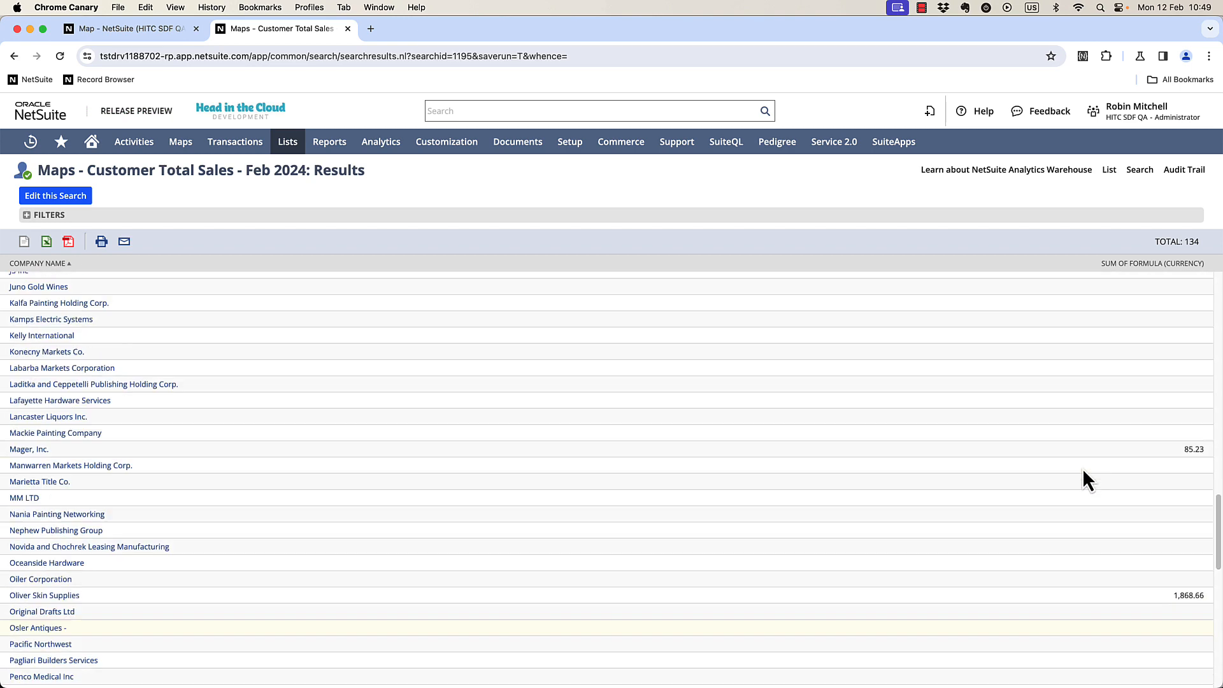
On the map form, create a new Info Popup Content configuration.
click(135, 30)
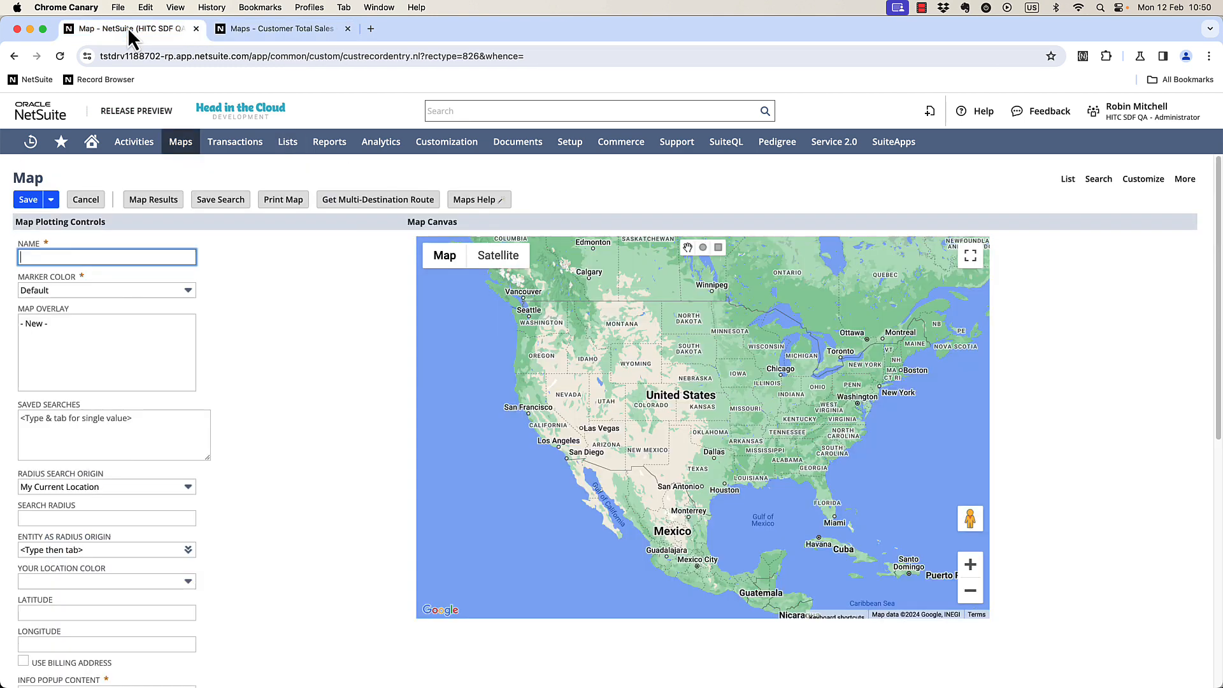
scroll(276, 372, down, 3)
scroll(277, 384, down, 6)
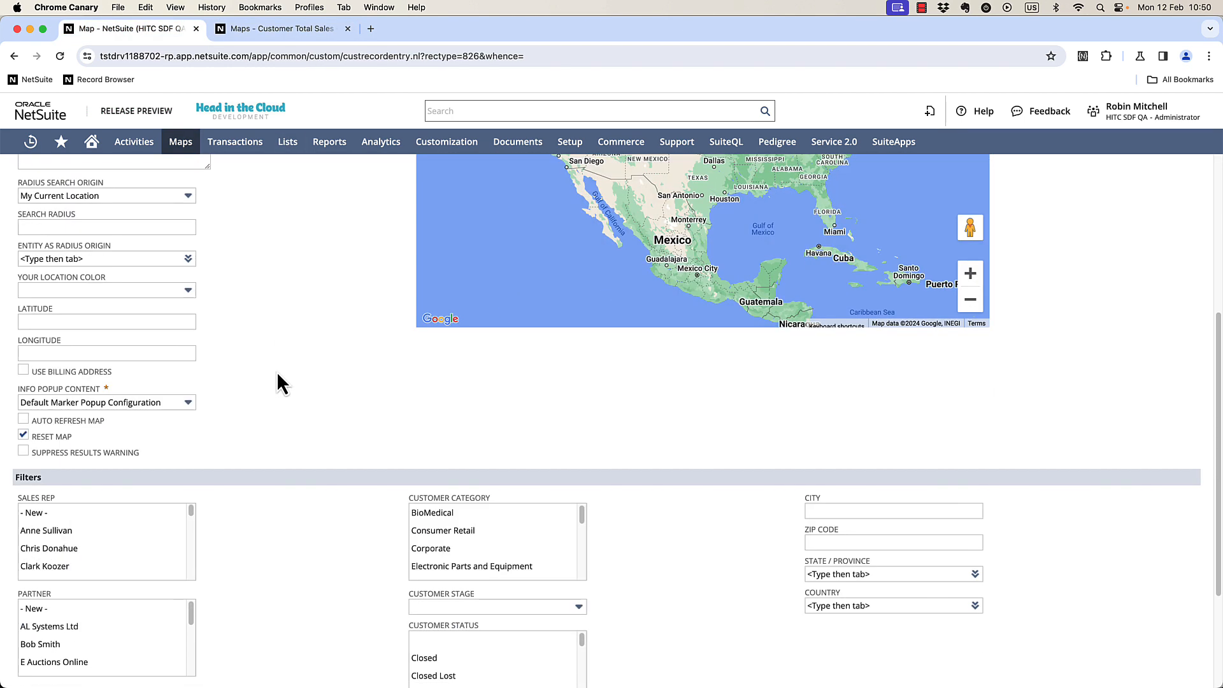
mouse_move(68, 401)
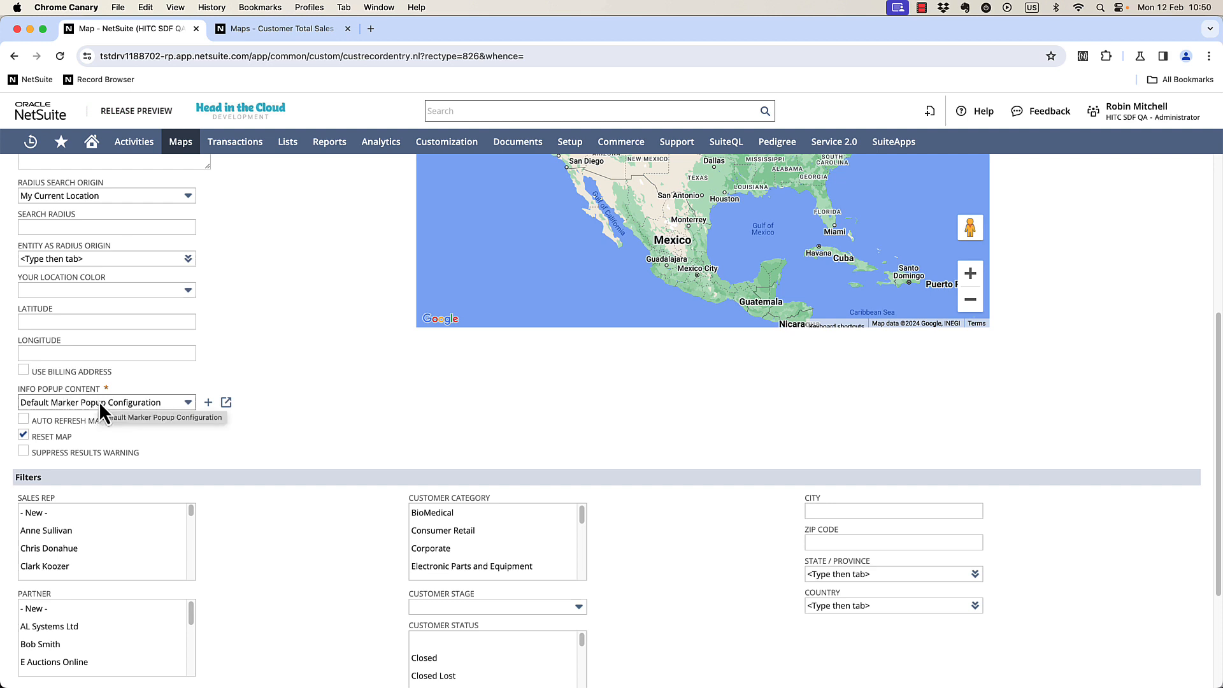
click(187, 402)
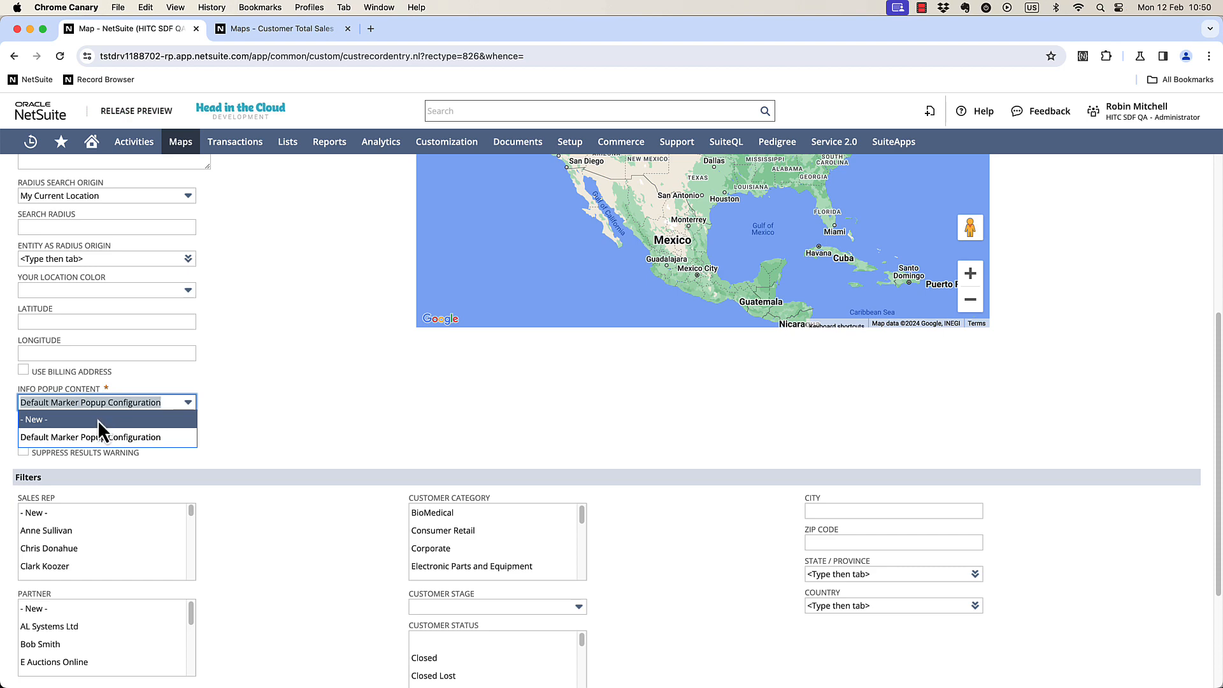
click(100, 420)
Name the new info content configuration Customer Total Sales.
drag(850, 26, 301, 66)
click(397, 212)
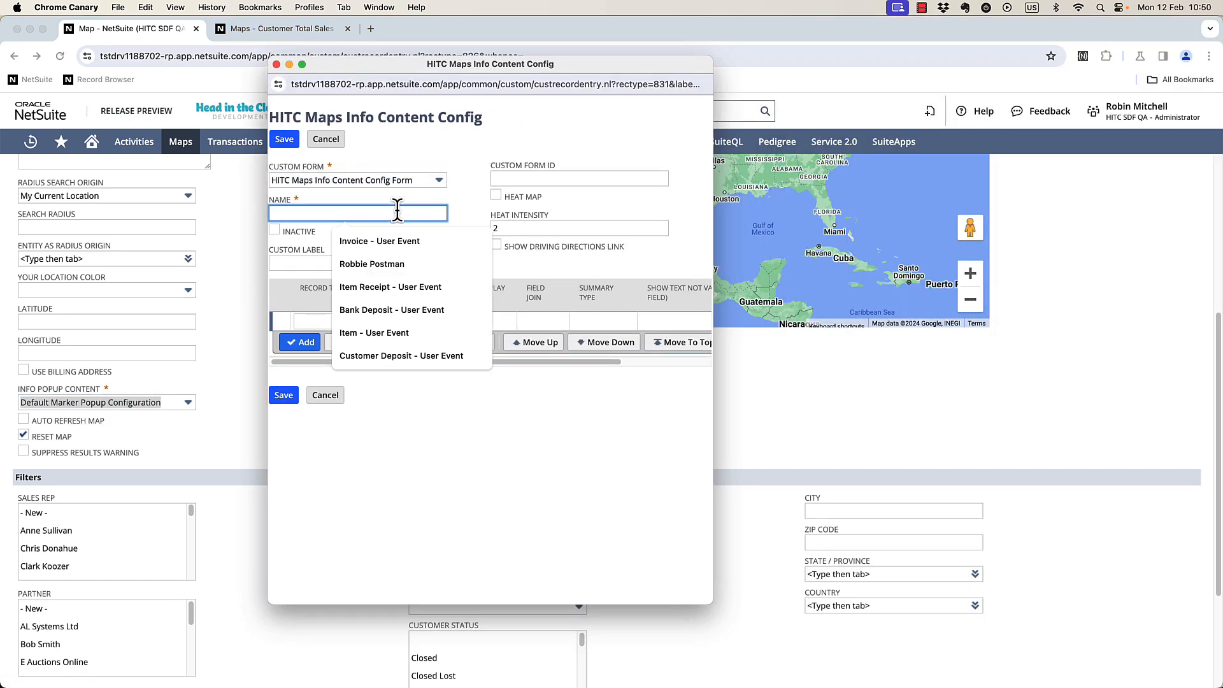
key(Escape)
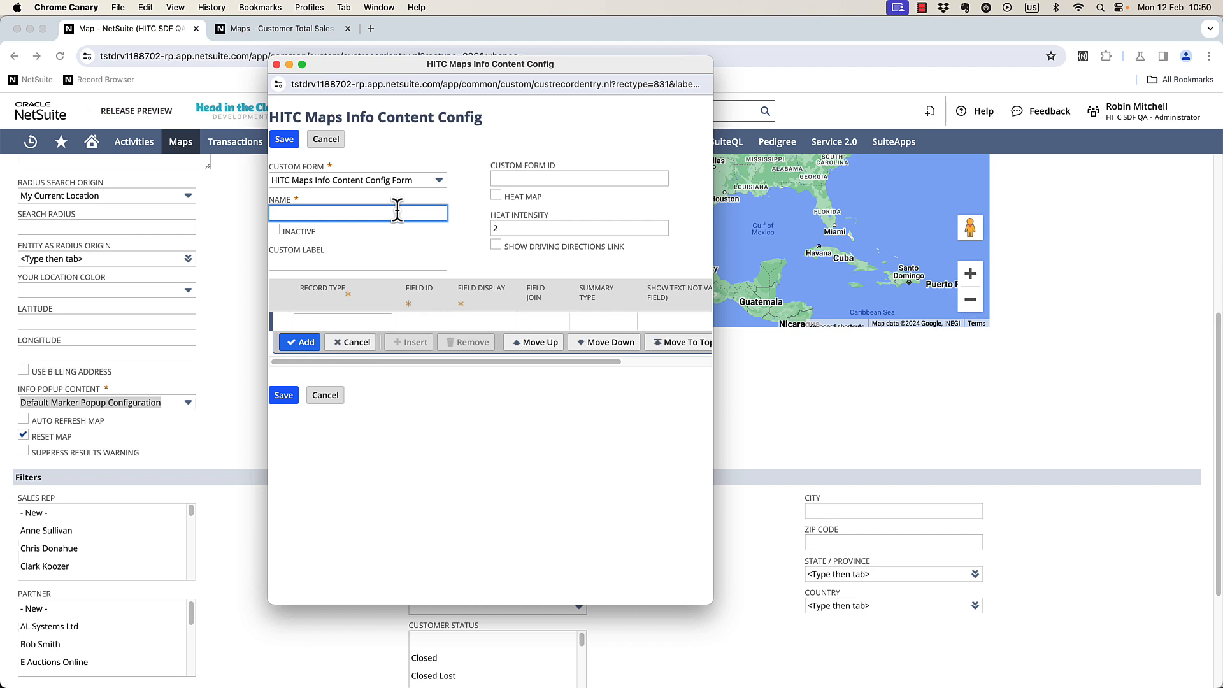
text(Customer Total Sales)
Open the saved search for editing and export it as script to view its code.
drag(490, 64, 992, 117)
click(845, 374)
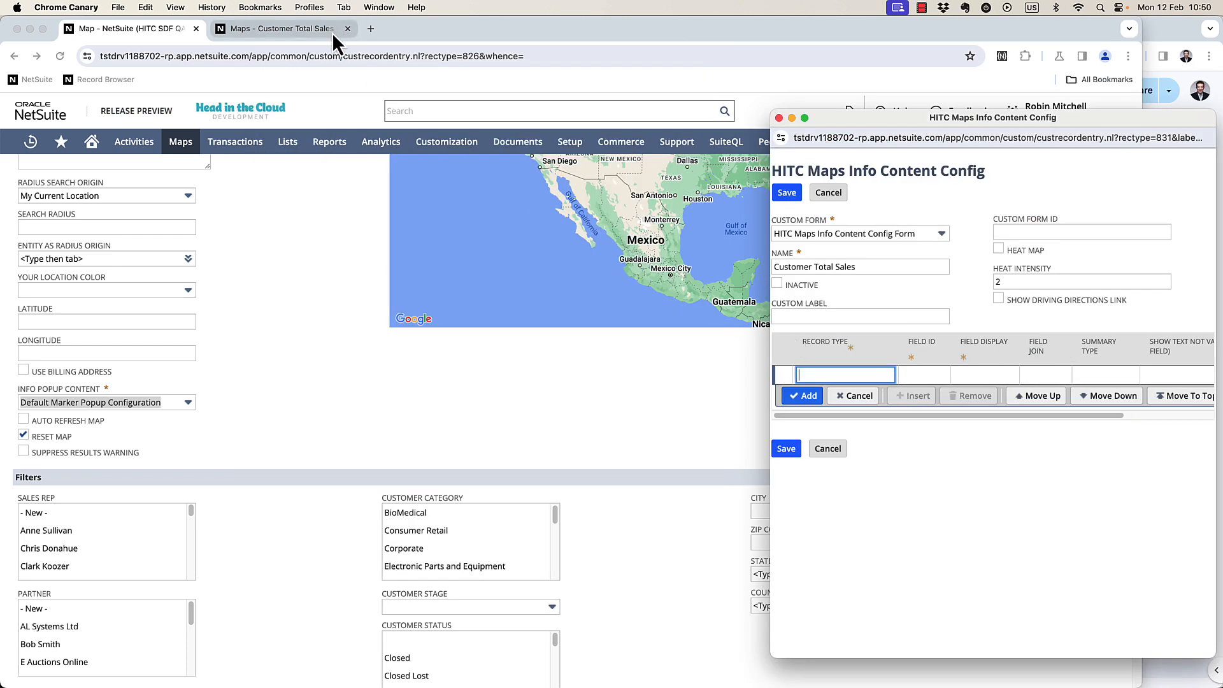
click(235, 33)
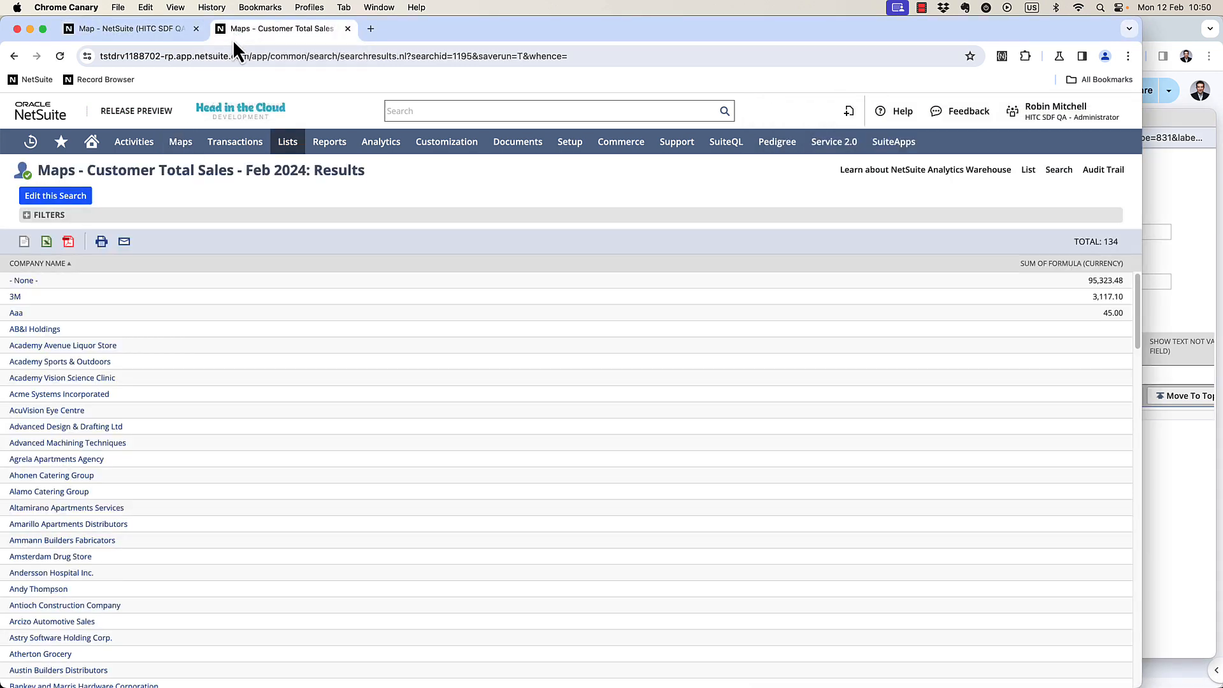
click(67, 199)
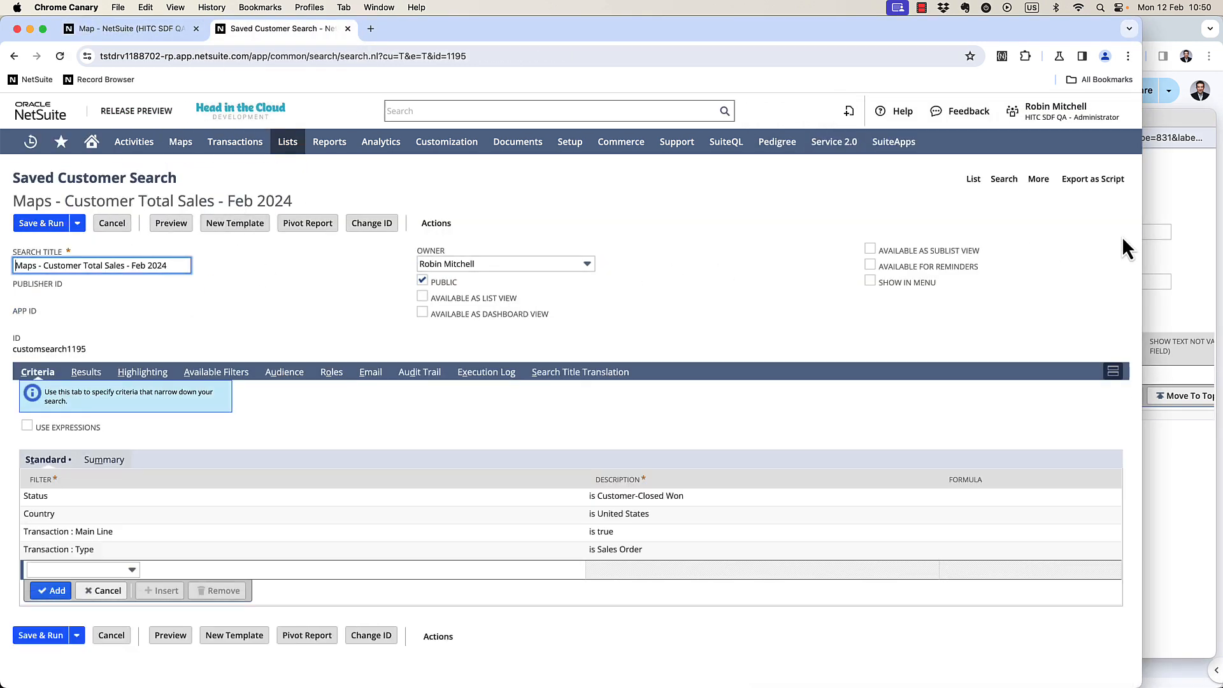
click(1091, 186)
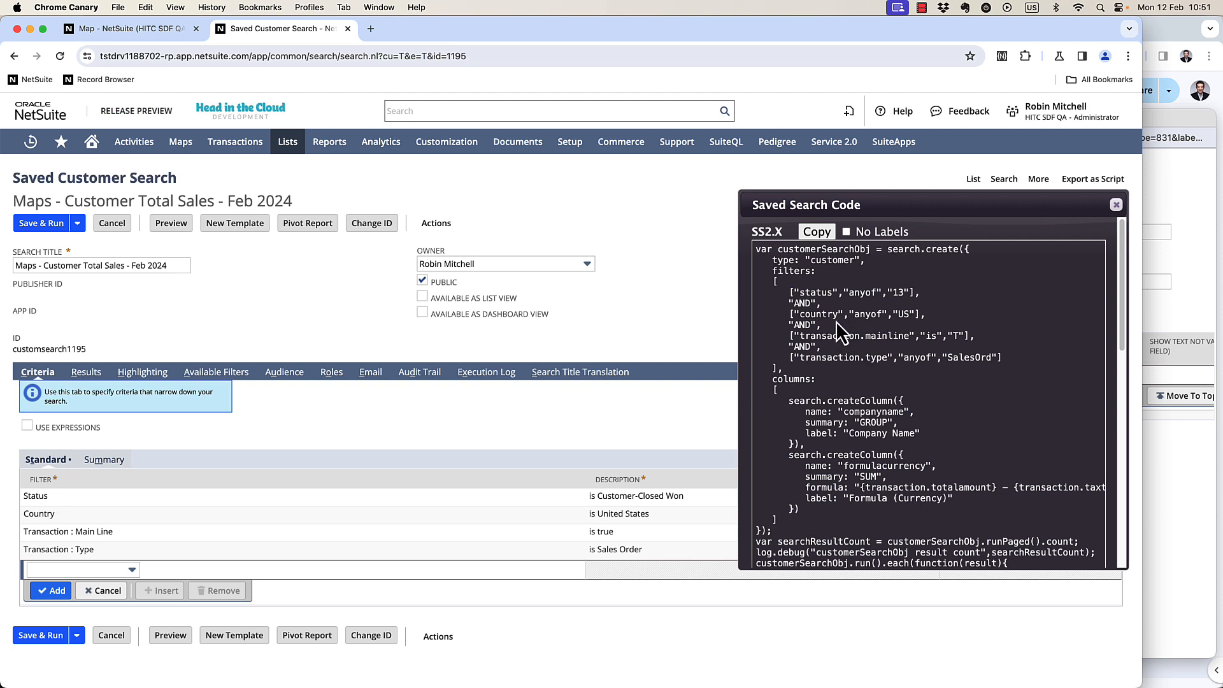
Copy the search type customer from the code into the first row's Record Type.
double_click(831, 260)
key(super+c)
click(1155, 312)
key(super+v)
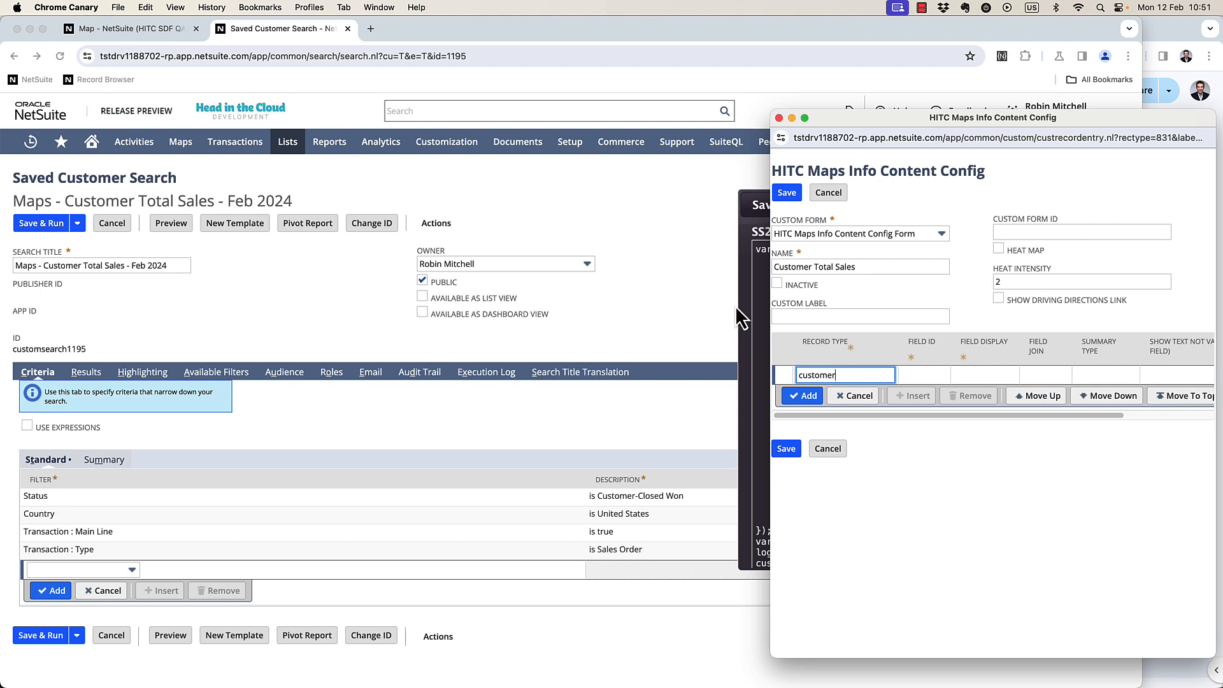
click(742, 309)
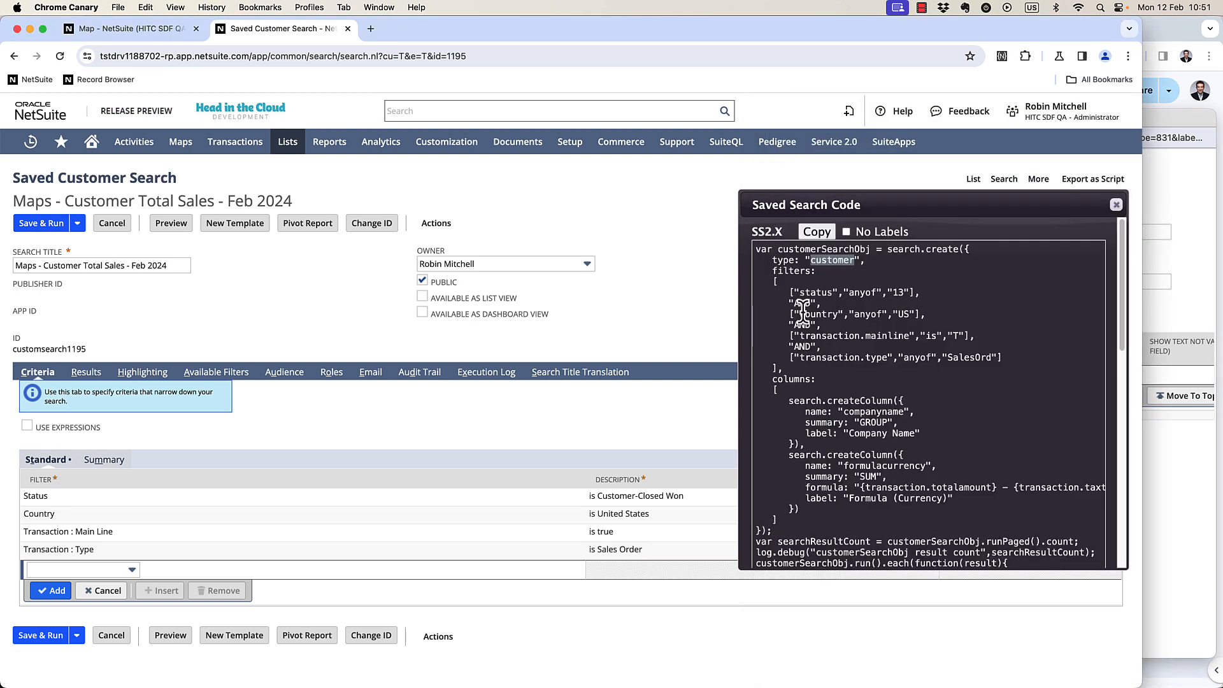
Fill the first row with Field ID companyname, Field Display Company Name and Summary Type group, and add it.
double_click(867, 411)
key(cmd+c)
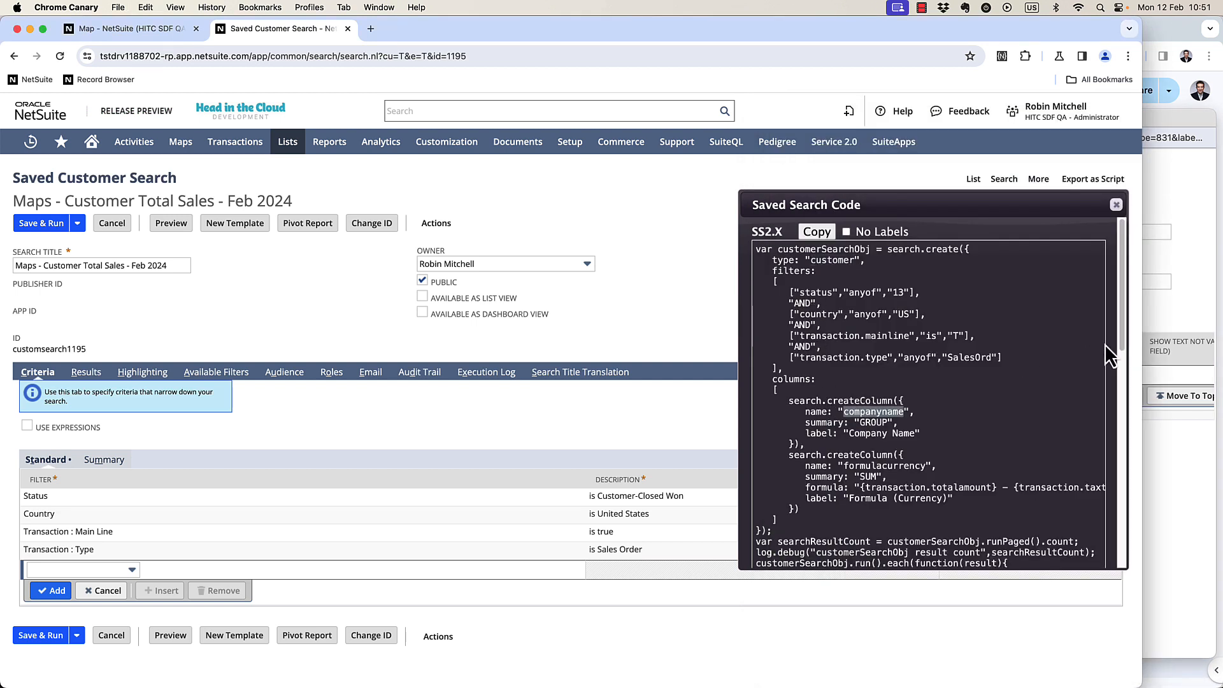
click(1174, 316)
click(923, 380)
key(cmd+v)
key(Tab)
text(Company Name)
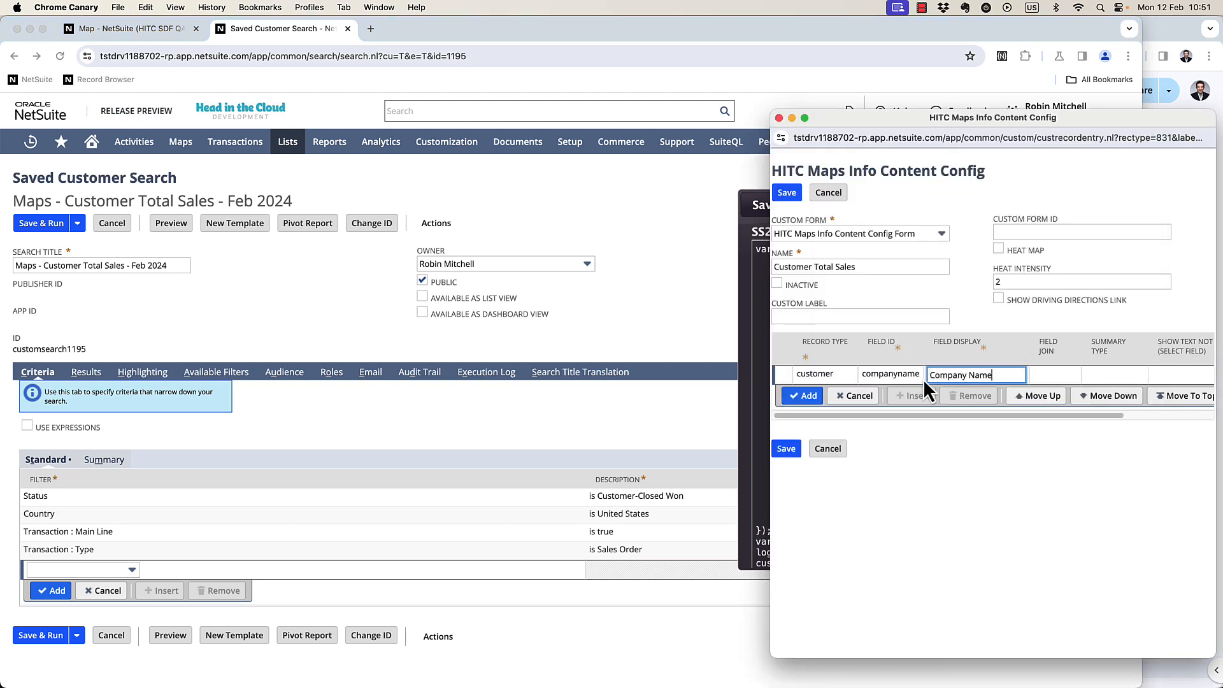
key(Tab)
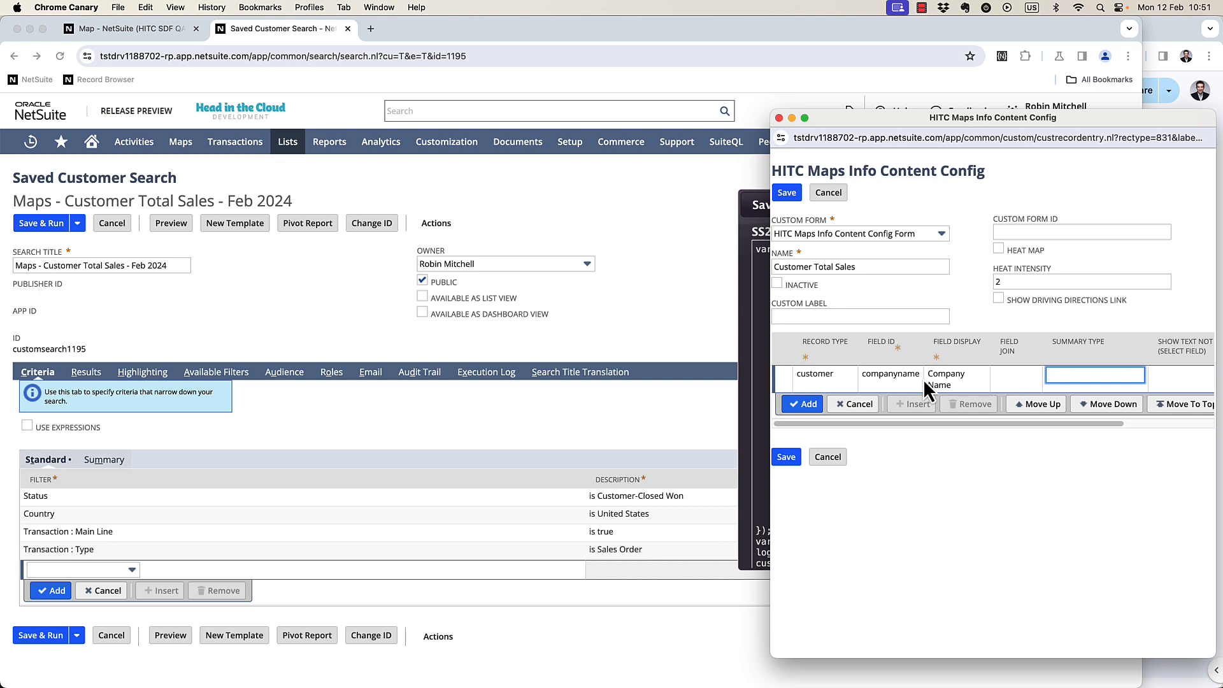
text(group)
key(Return)
Start a second row with Record Type customer and the Field ID formulacurrency copied from the code.
click(762, 326)
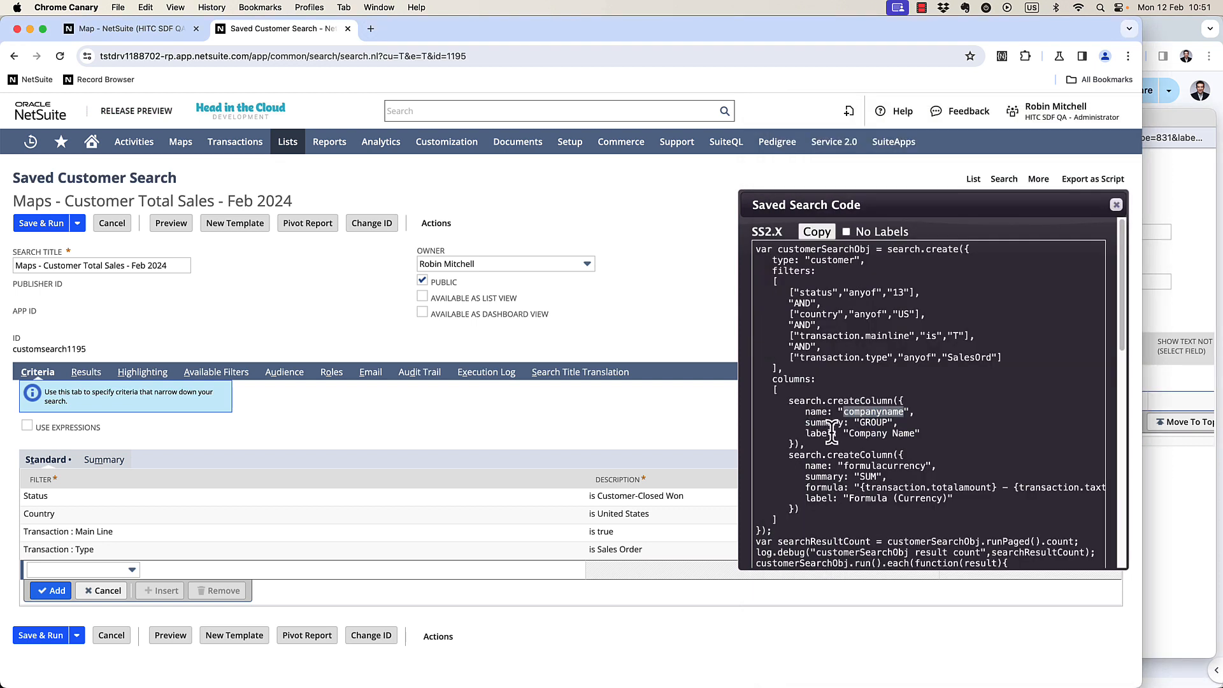
double_click(868, 465)
key(super+c)
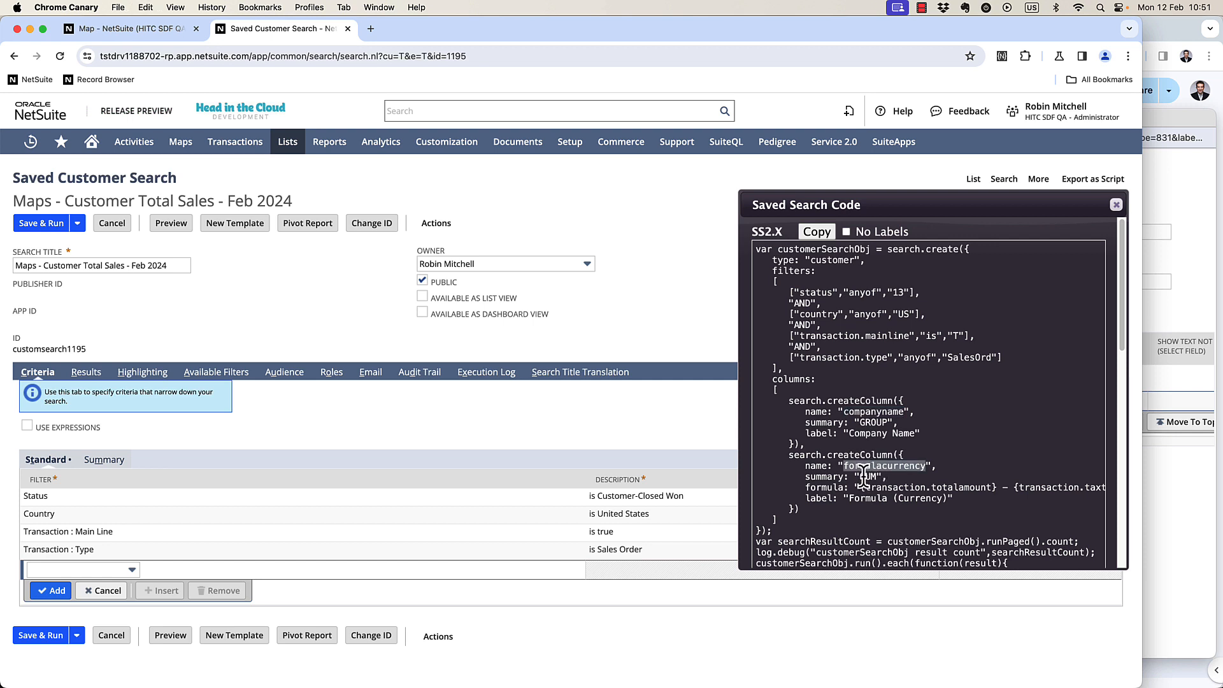
click(1148, 324)
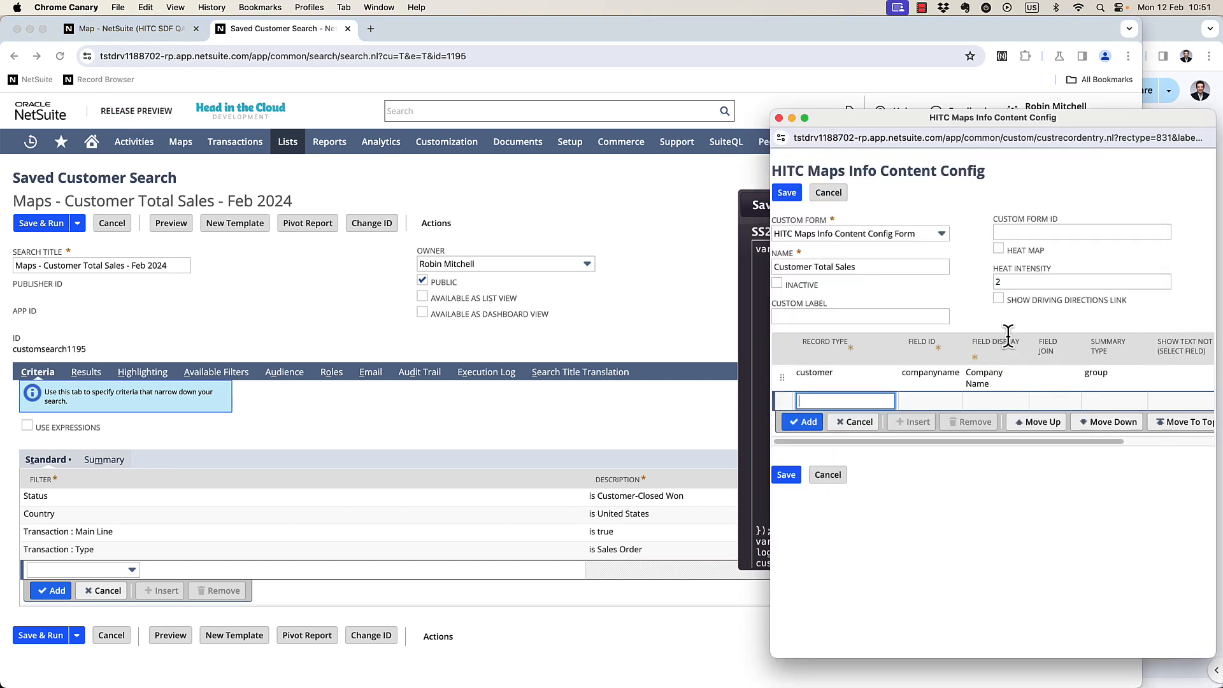
text(customer)
key(Tab)
key(super+v)
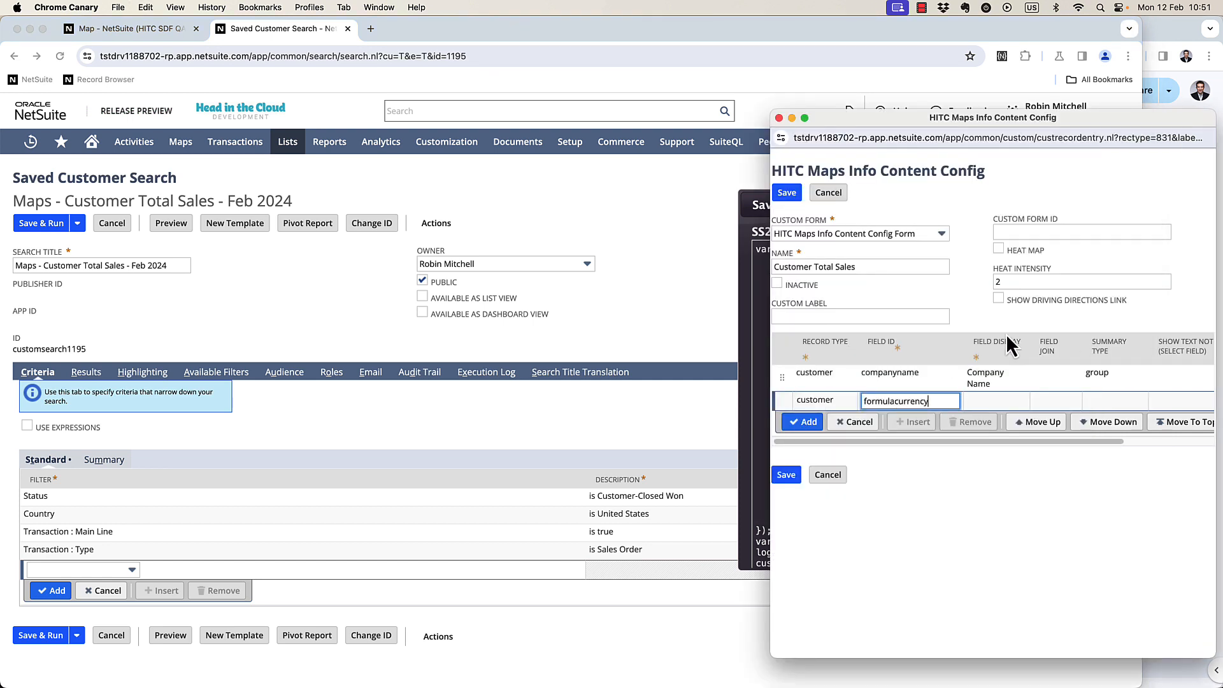
key(Tab)
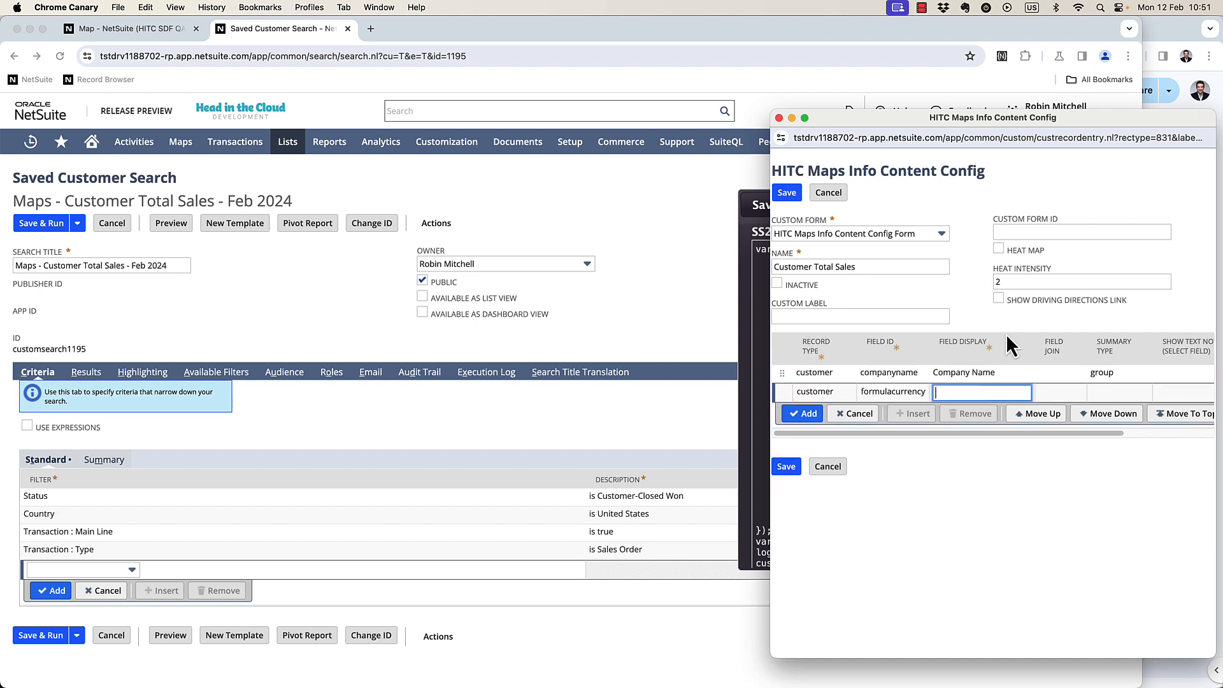
Set the second row's Field Display to Sales Total and Summary Type to sum, add it and save the configuration.
text(Sales total)
key(BackSpace)
key(BackSpace)
key(BackSpace)
key(BackSpace)
key(BackSpace)
text(To)
key(Tab)
text(sum)
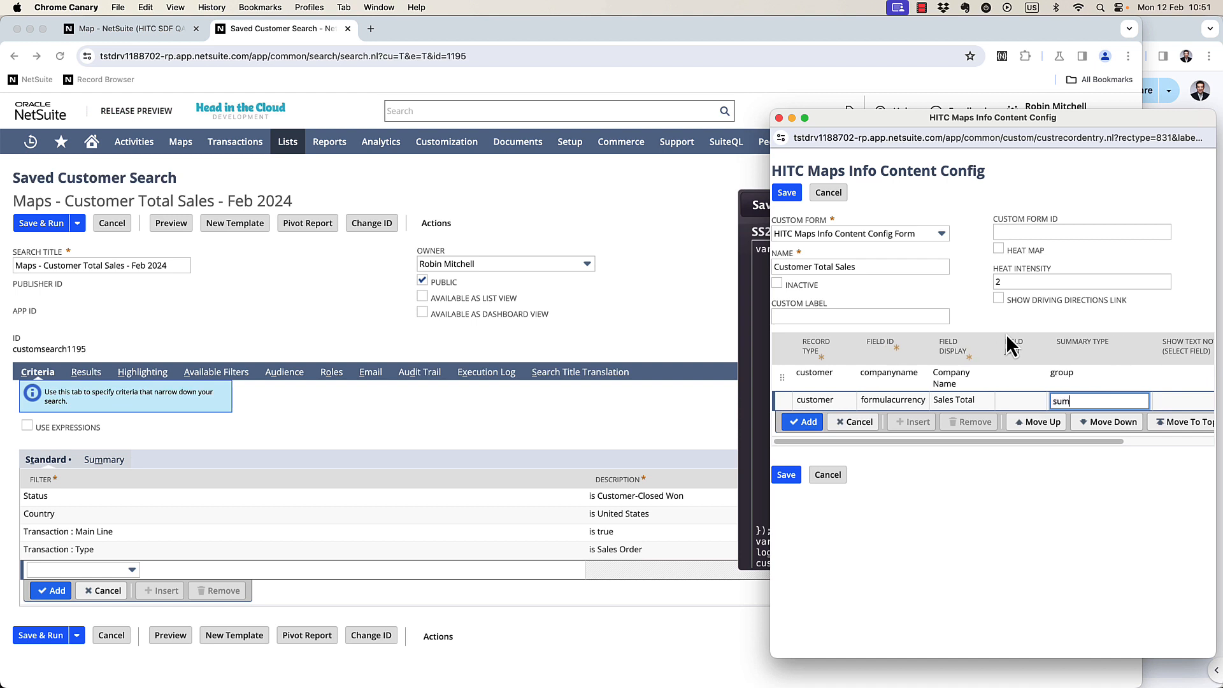
key(Return)
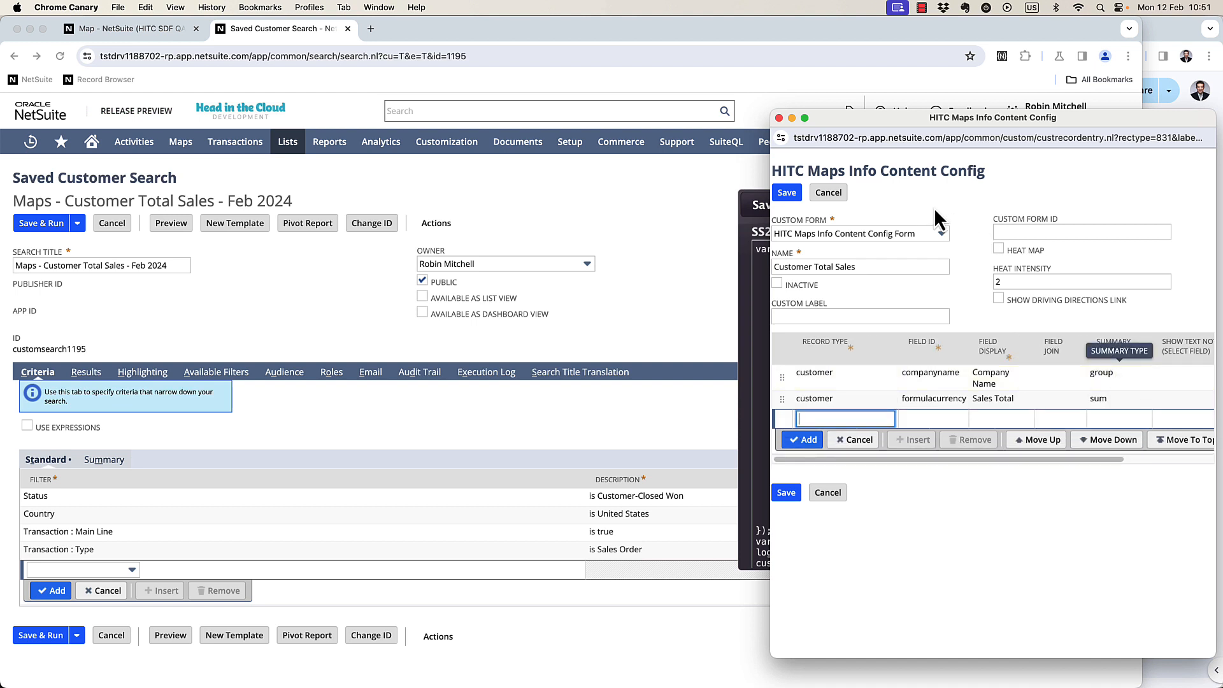
click(796, 197)
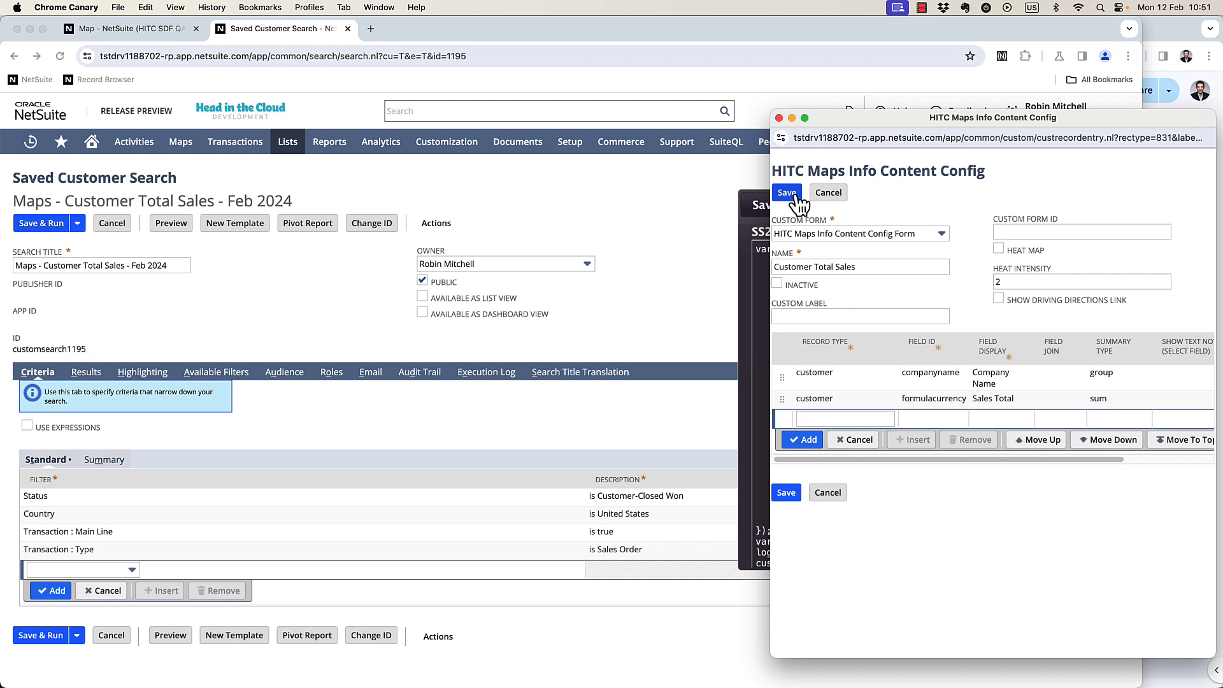
Add the saved search Maps - Customer Total Sales - Feb 2024 to the map's Saved Searches field to plot its results.
click(102, 32)
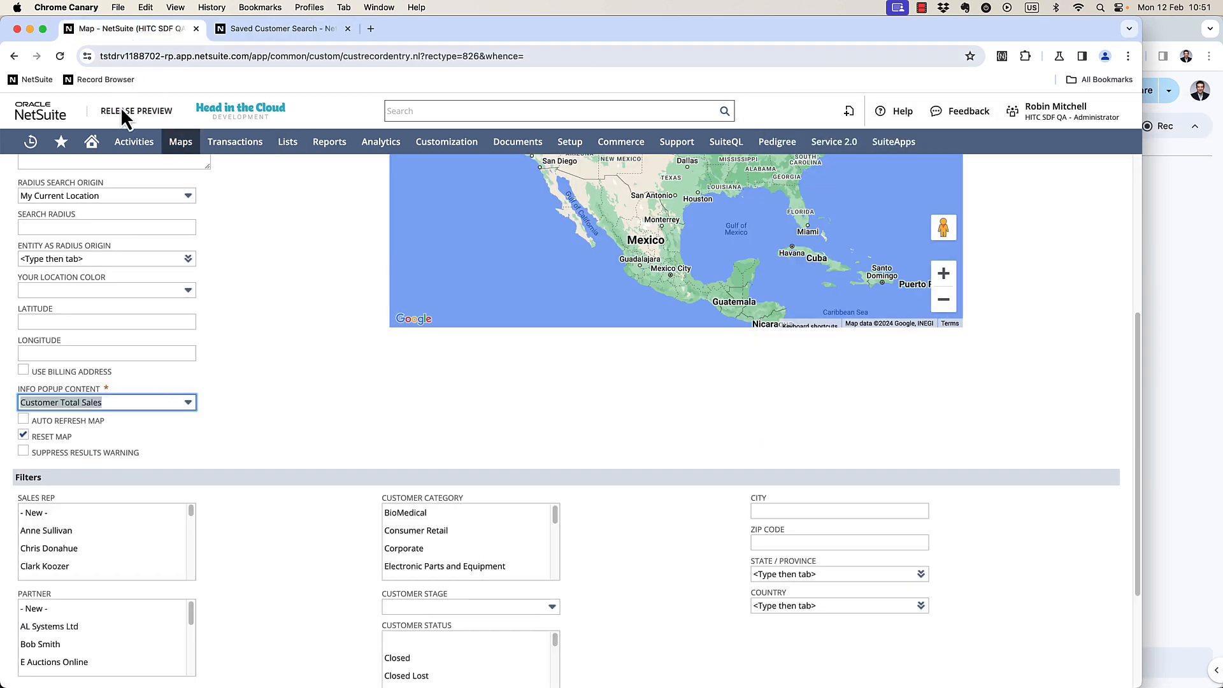
scroll(99, 311, up, 1)
scroll(98, 309, up, 3)
click(90, 382)
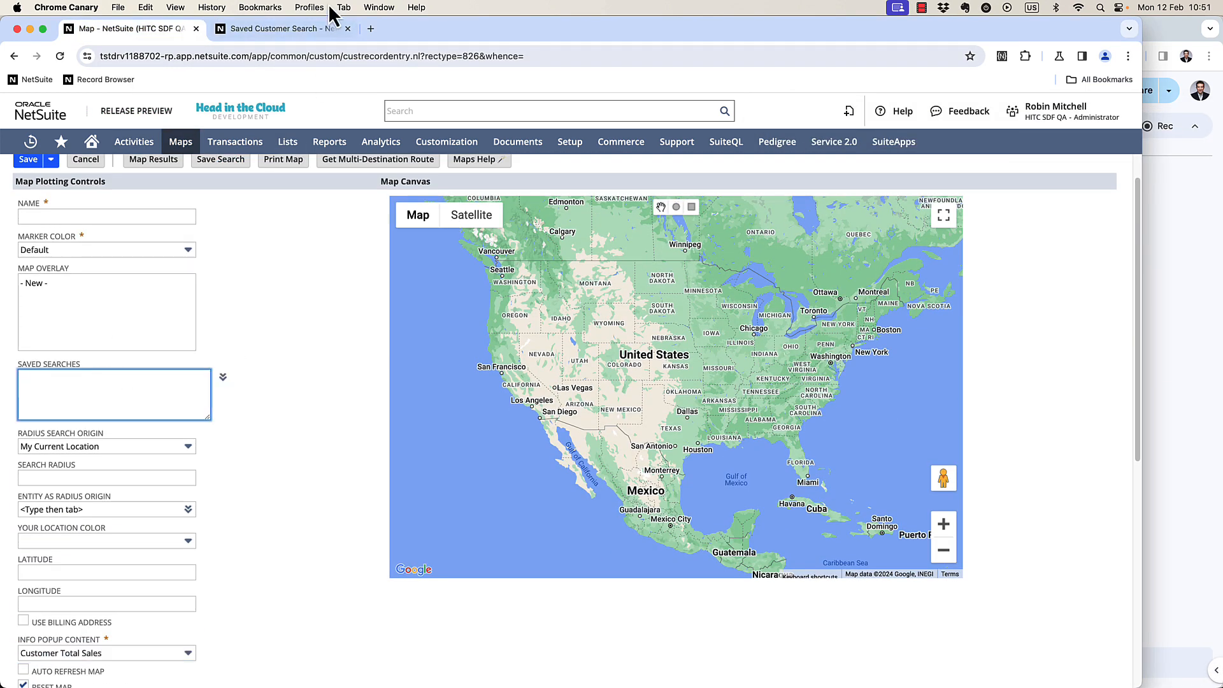
key(ctrl+Tab)
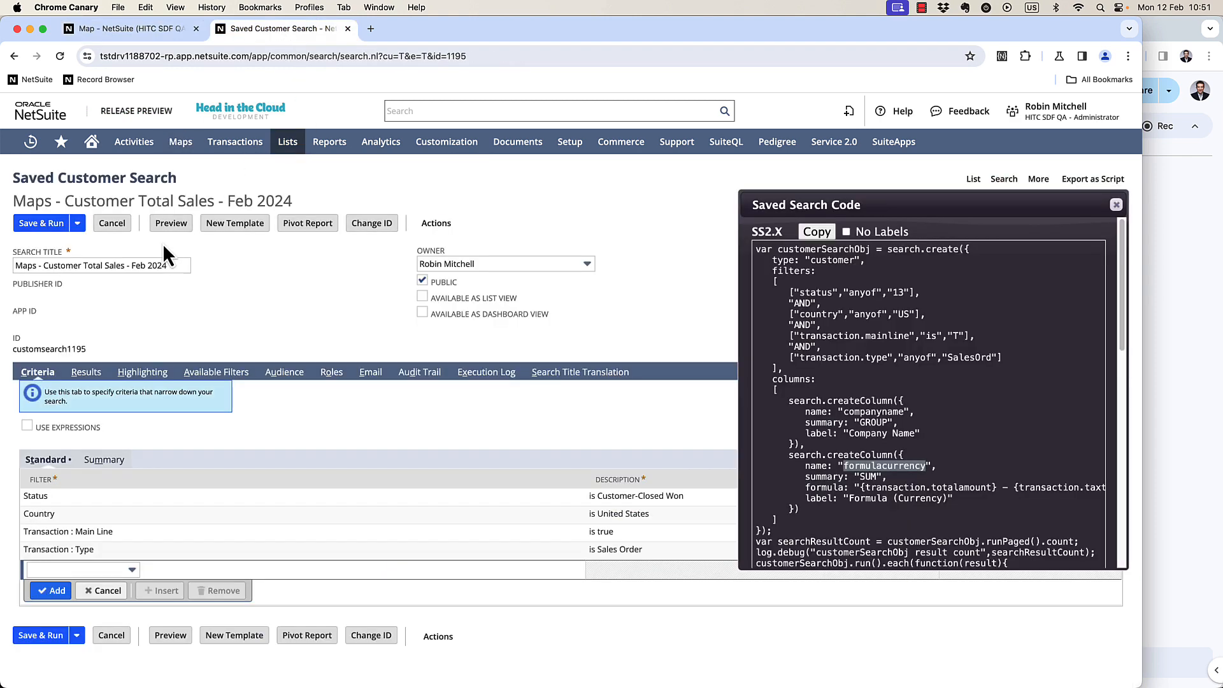
triple_click(157, 265)
key(super+c)
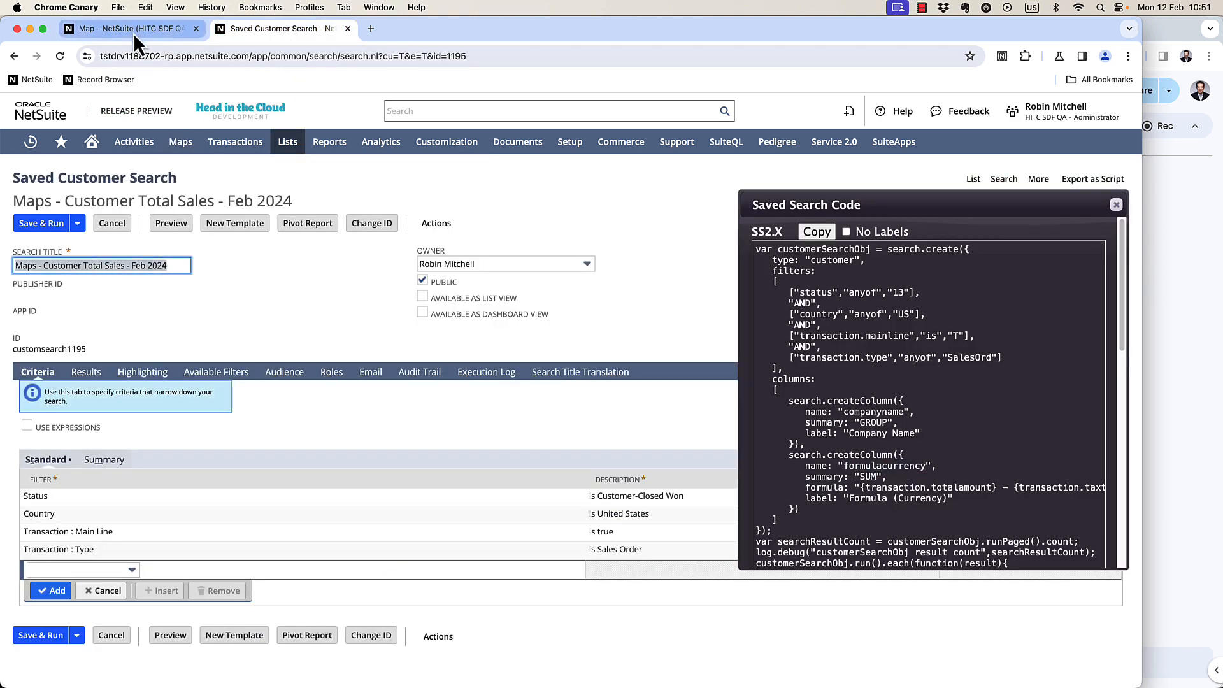
click(135, 36)
key(super+v)
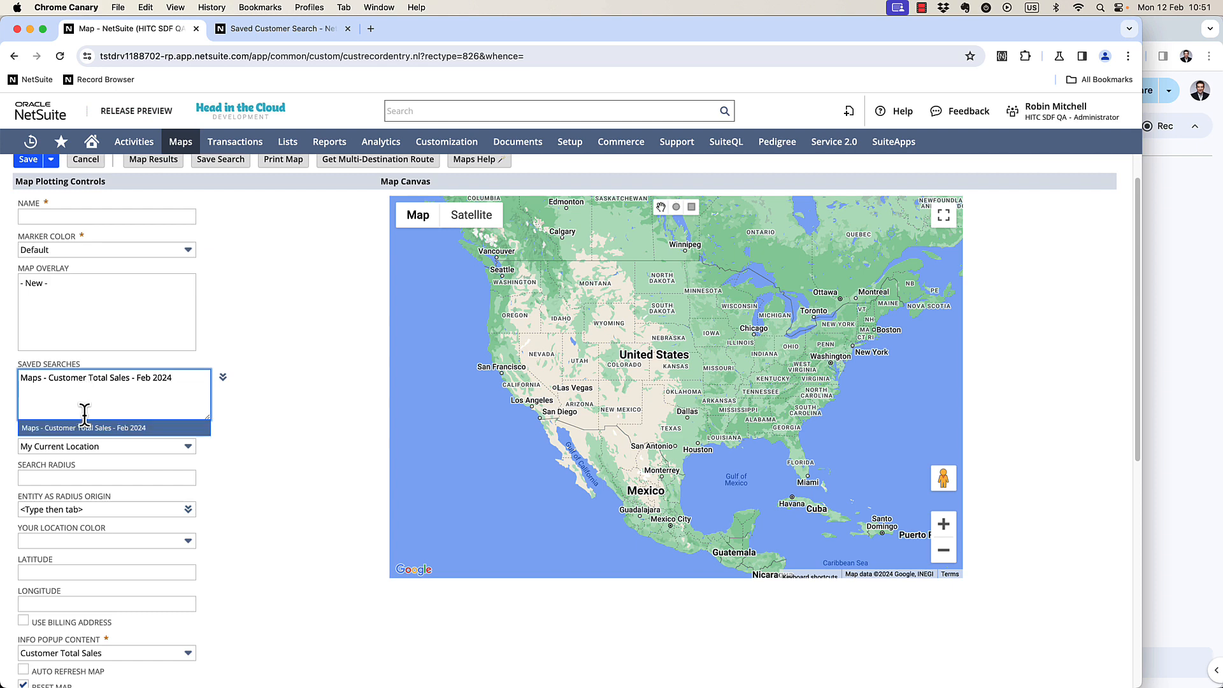
click(85, 427)
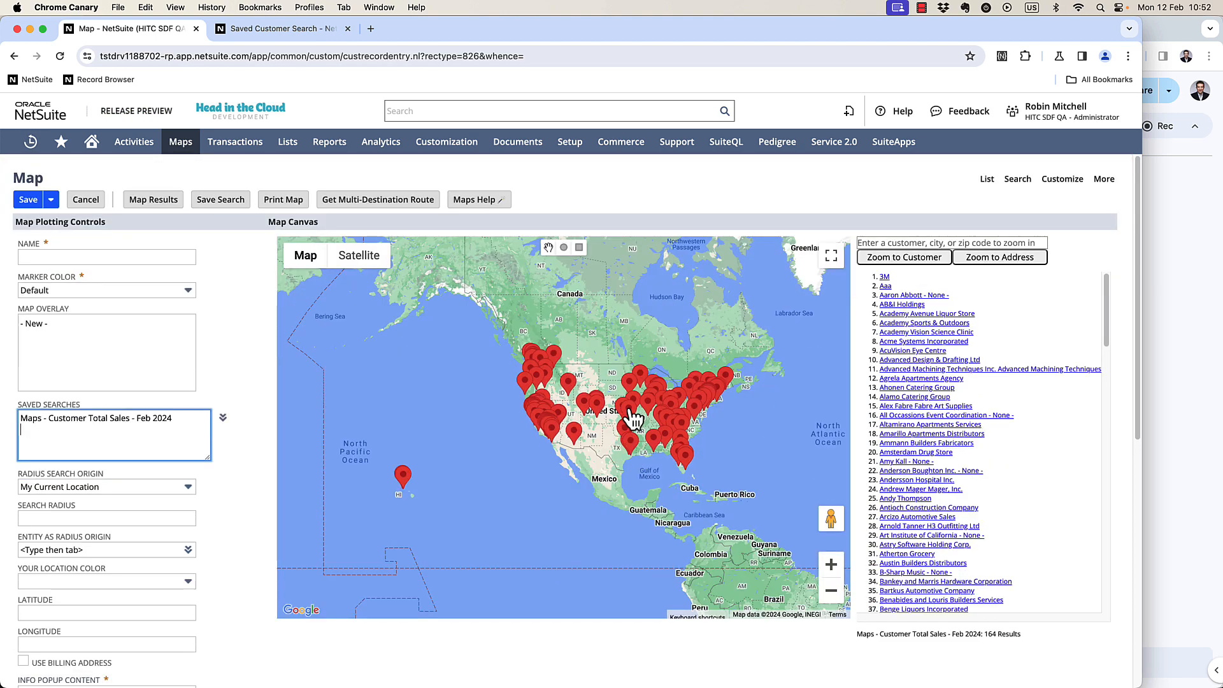
Open the info popups of a few customer markers on the map to inspect company names and sales totals.
click(632, 419)
click(666, 426)
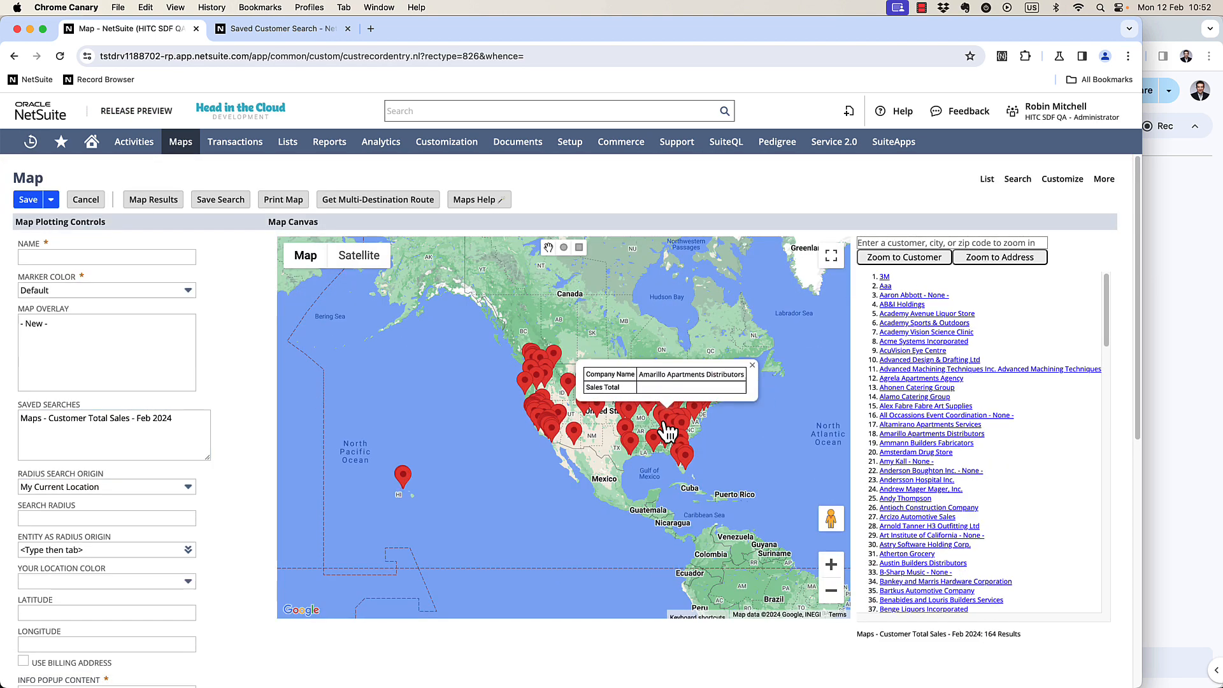
click(665, 438)
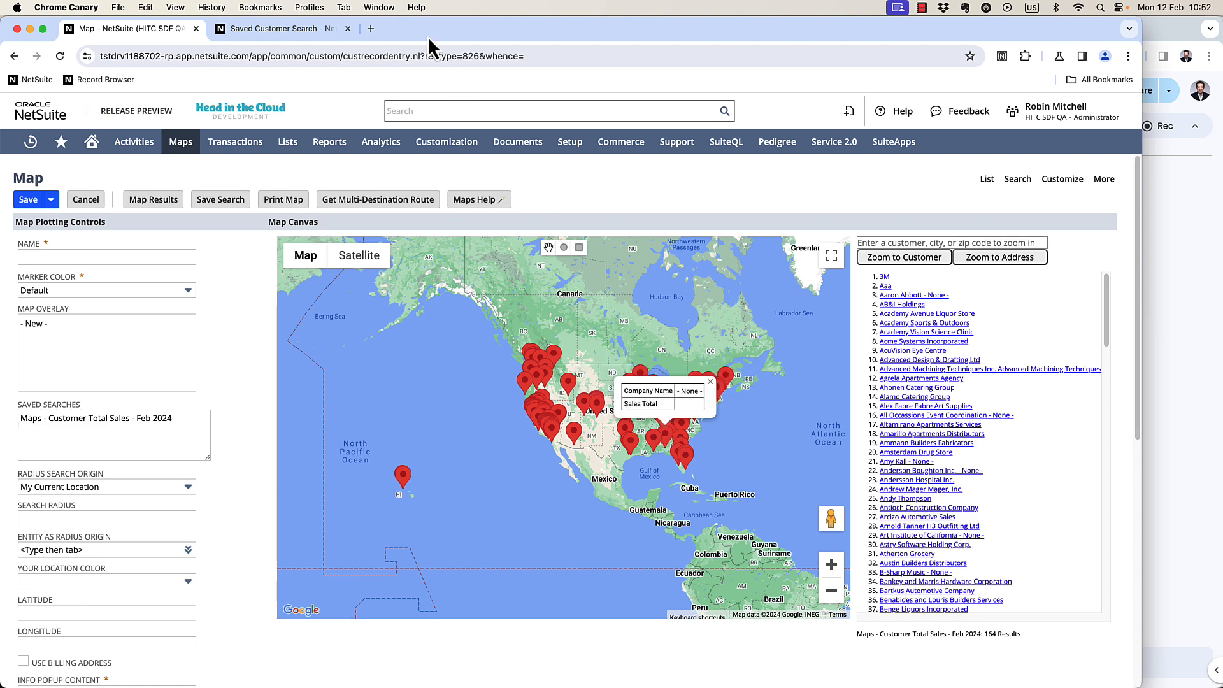
Save and run the customer sales saved search and scroll through its results.
click(266, 34)
click(51, 223)
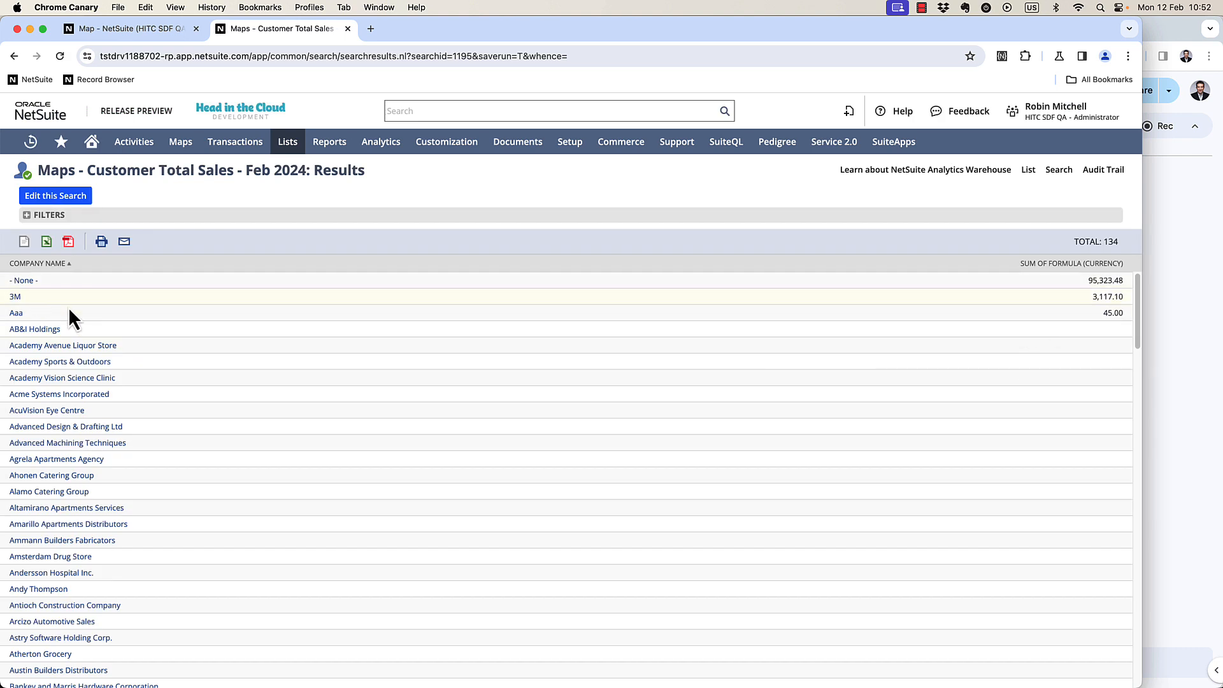
scroll(1045, 334, down, 10)
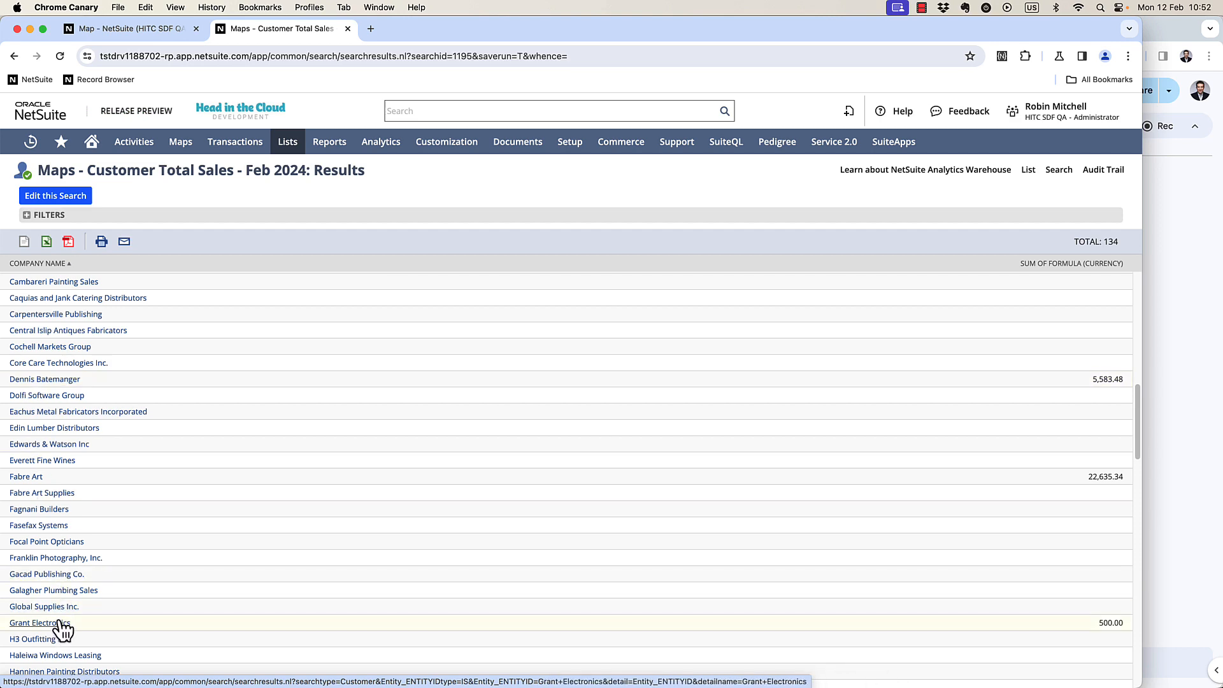
Locate Grant Electronics in the map's results list to open its marker popup.
click(152, 34)
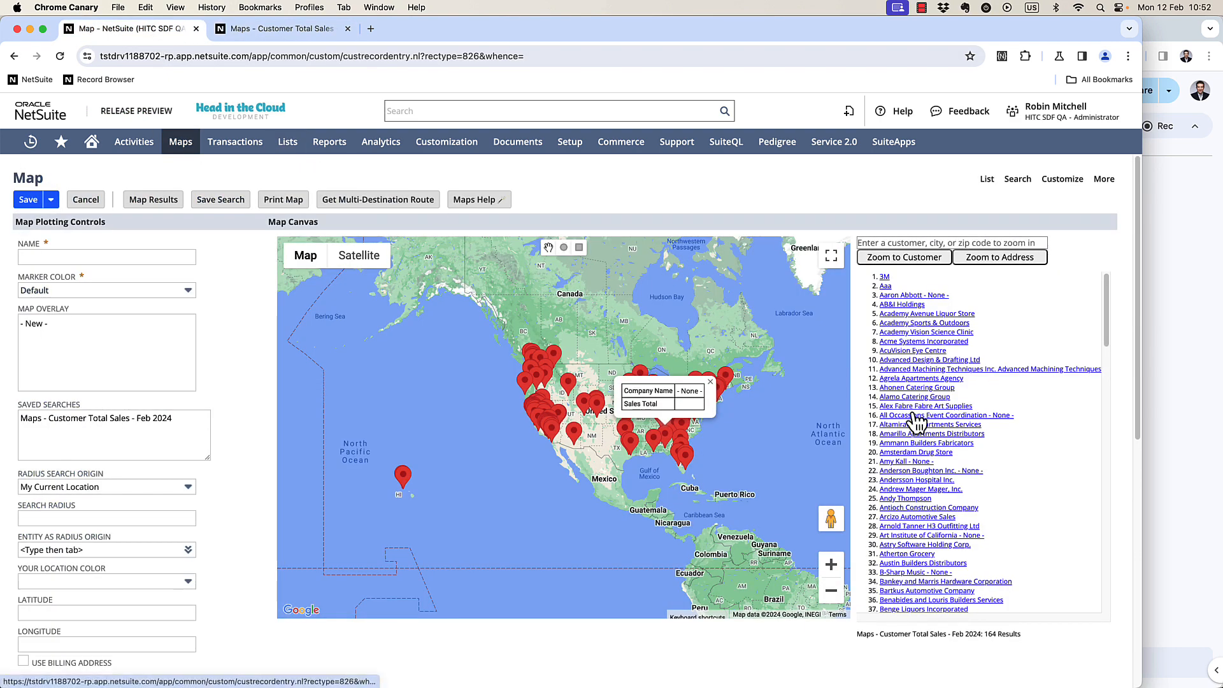
scroll(915, 420, down, 10)
scroll(924, 417, down, 2)
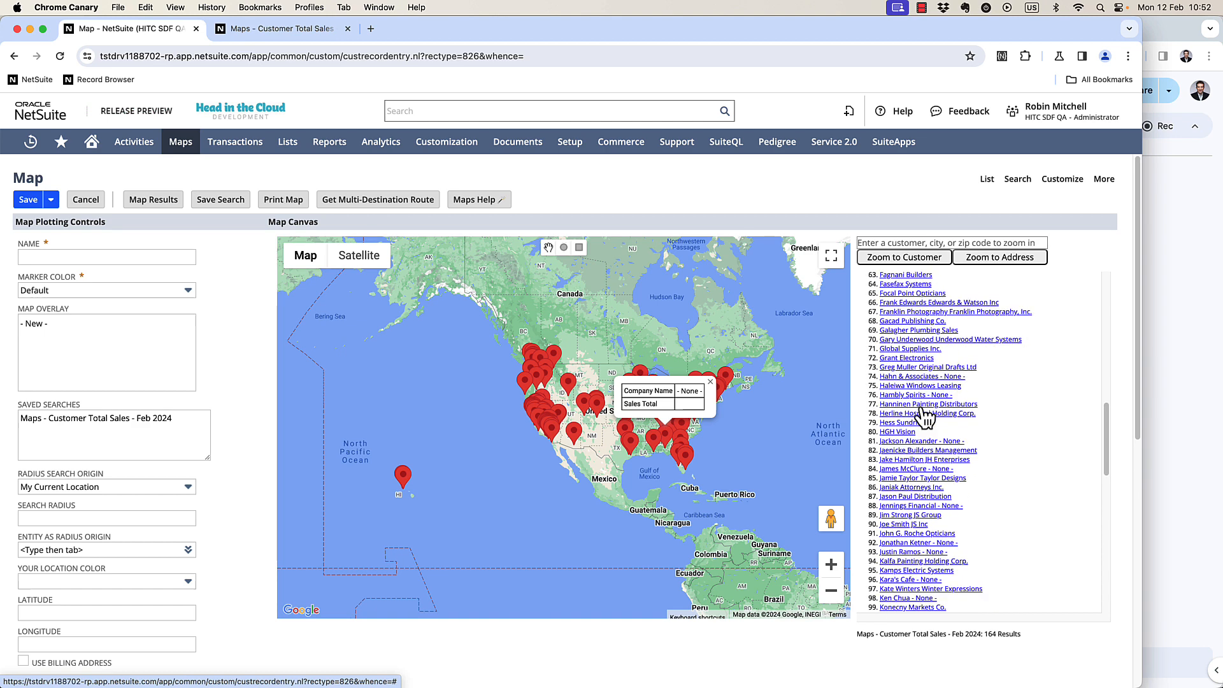
click(897, 359)
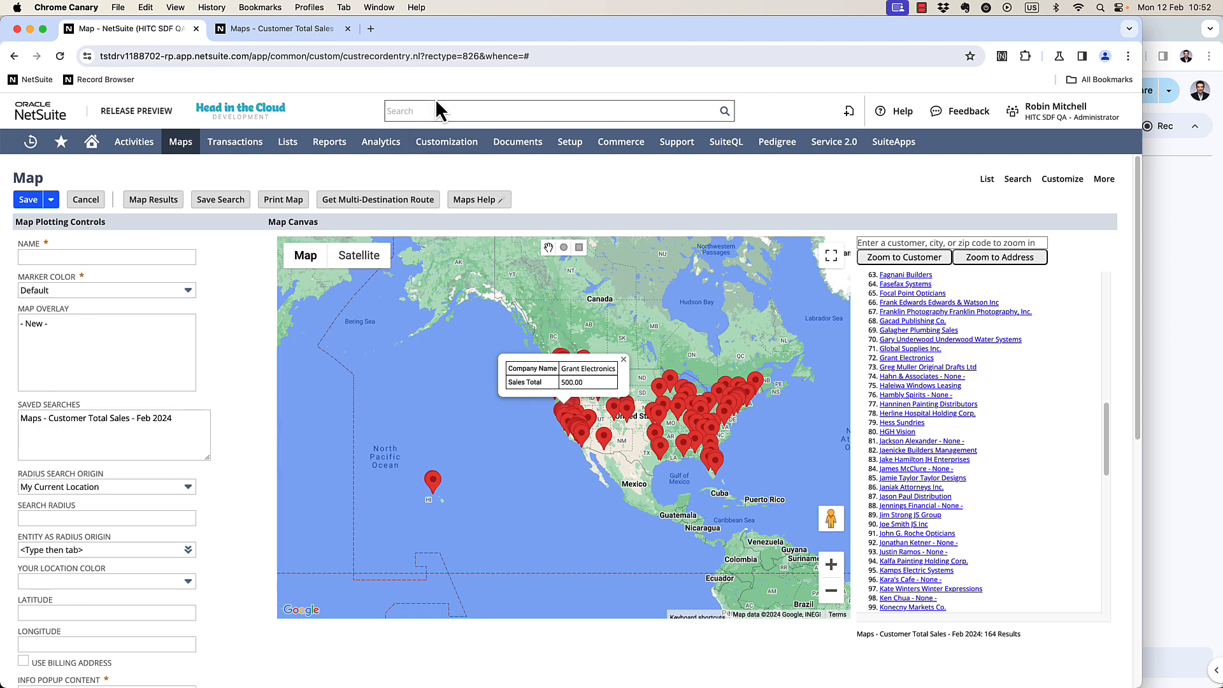
Use global search with the cu: prefix to find an individual customer and open the record for editing.
click(295, 32)
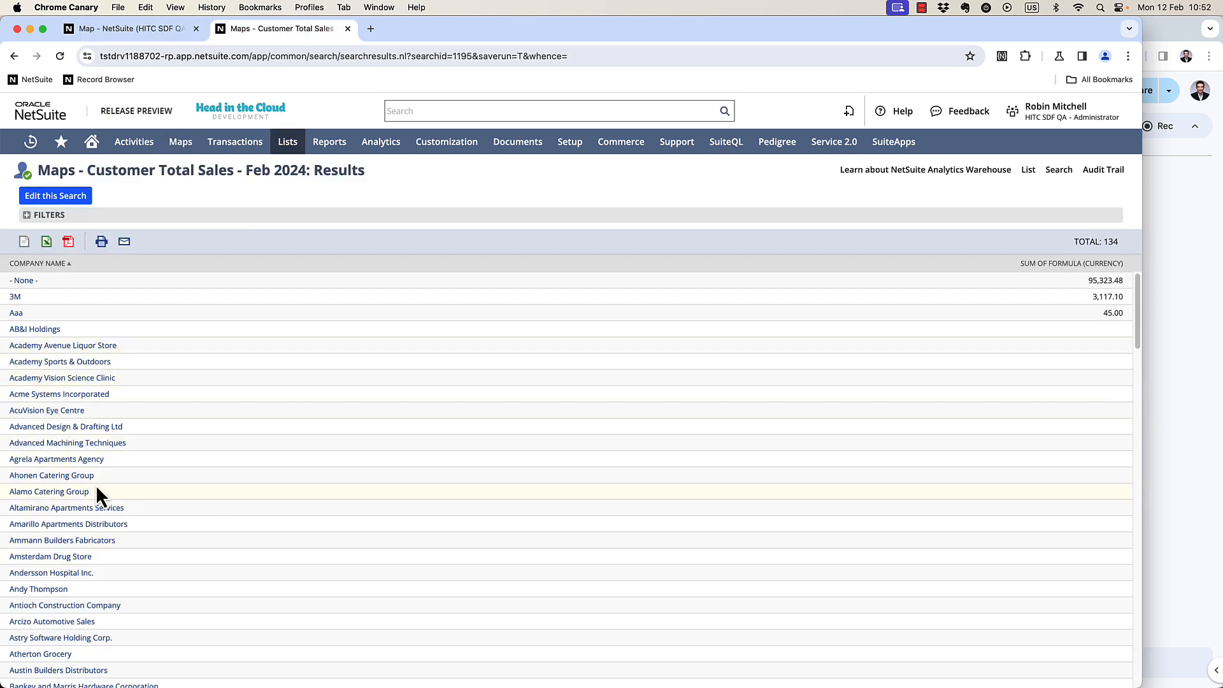
click(421, 108)
text(cu: Aaron)
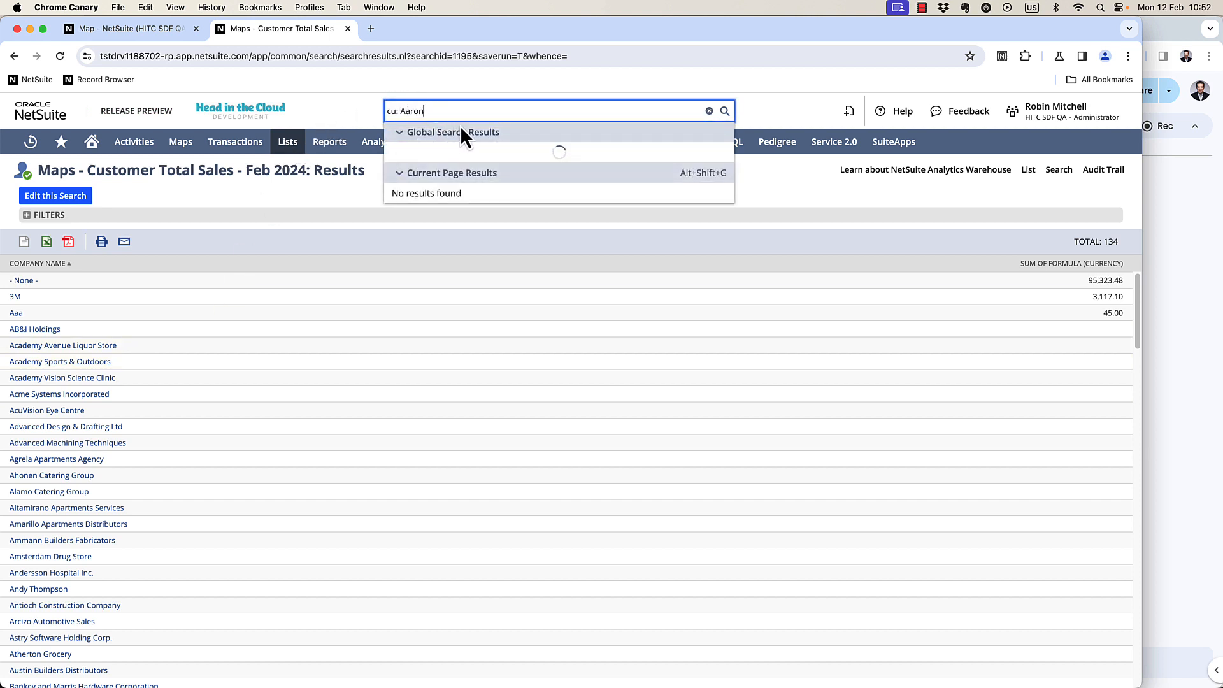
click(666, 154)
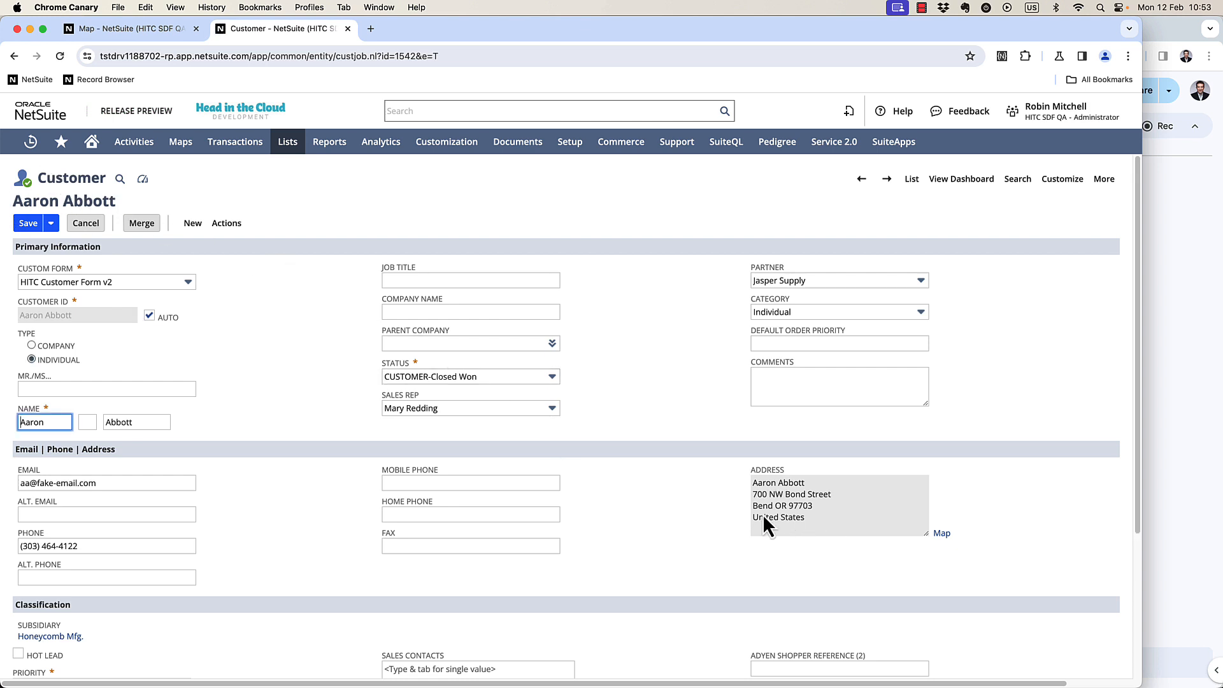
Edit the customer's default address, entering a new street address, city and ZIP code, and confirm the address form.
scroll(751, 500, down, 5)
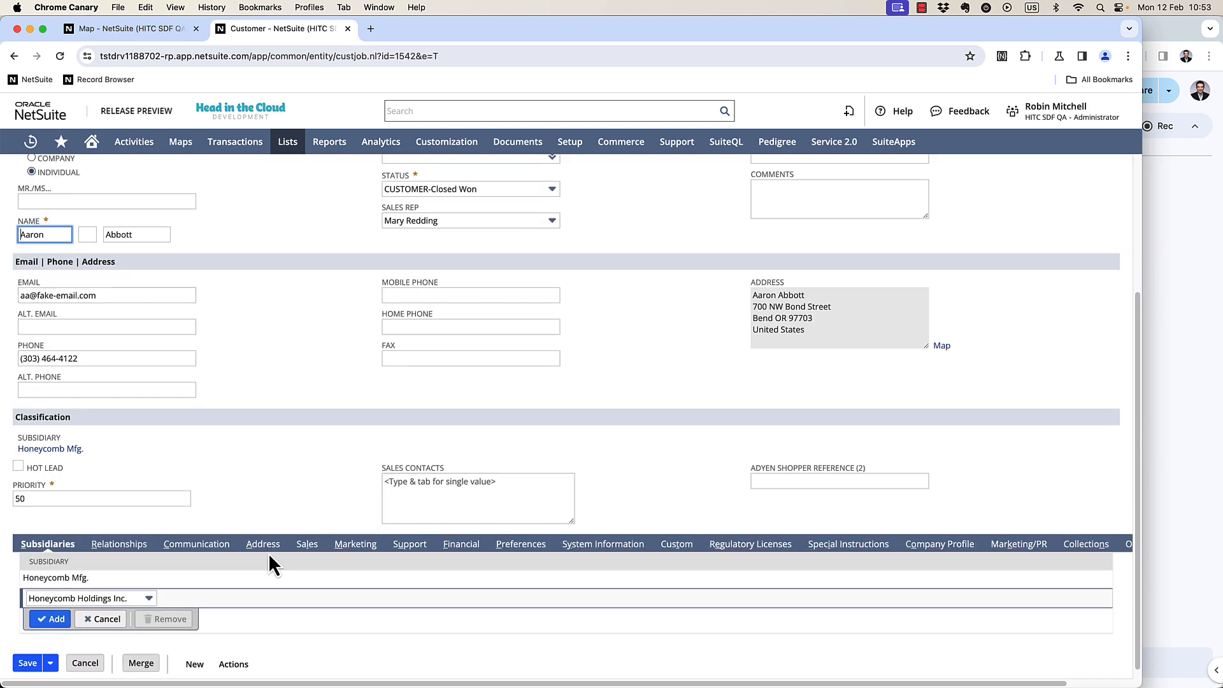
click(263, 547)
click(599, 554)
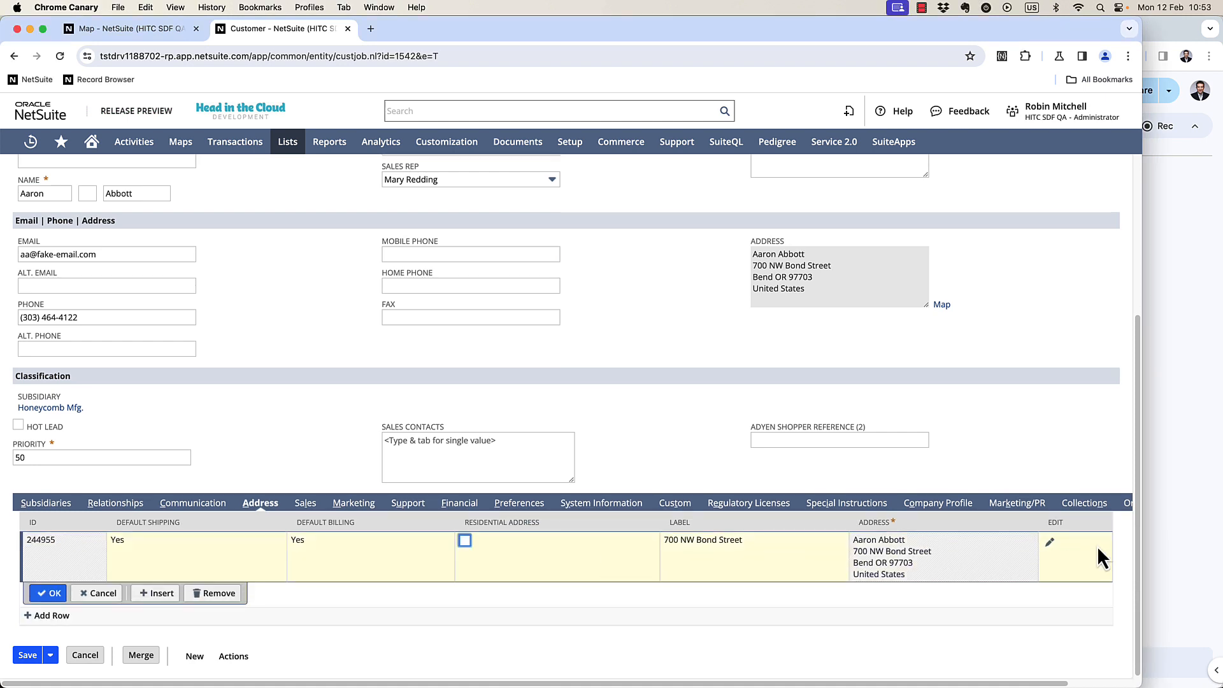
click(1051, 543)
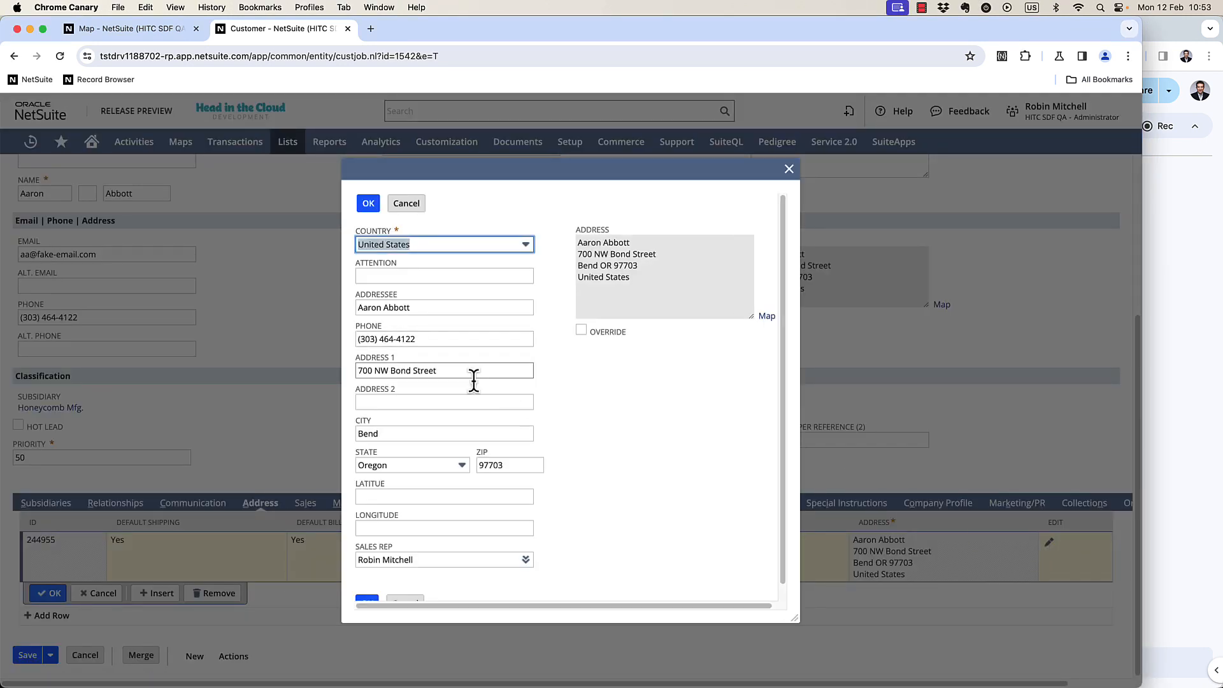
triple_click(487, 373)
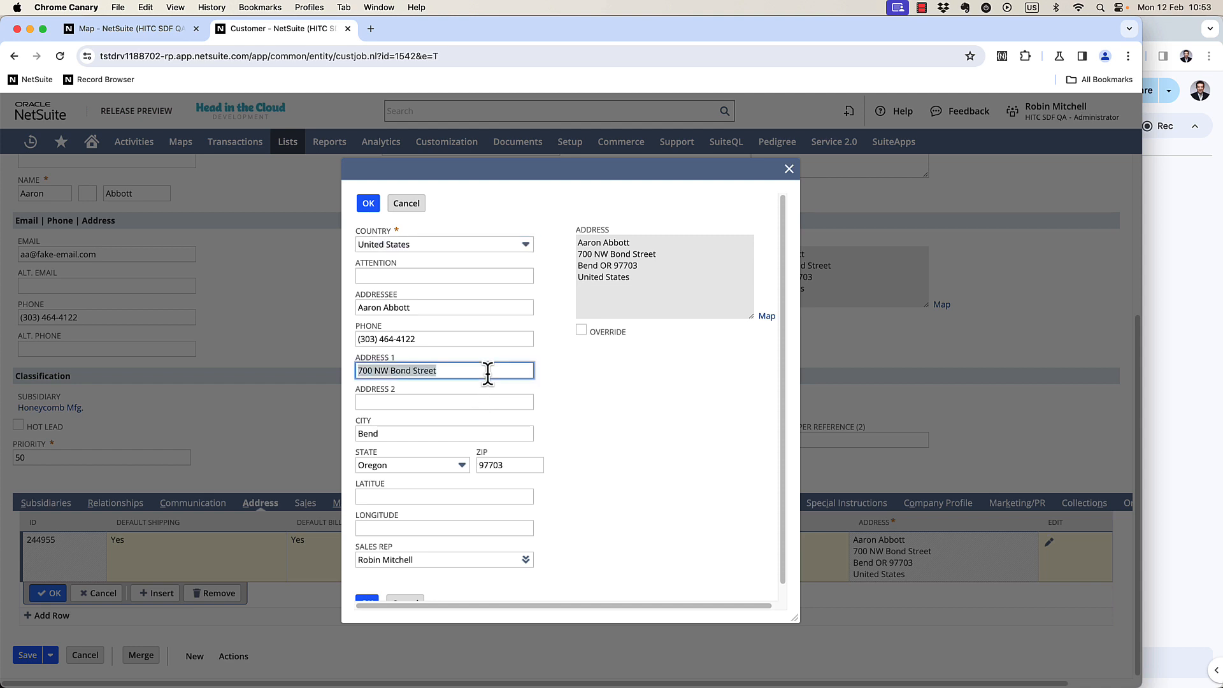
key(Tab)
key(Tab)
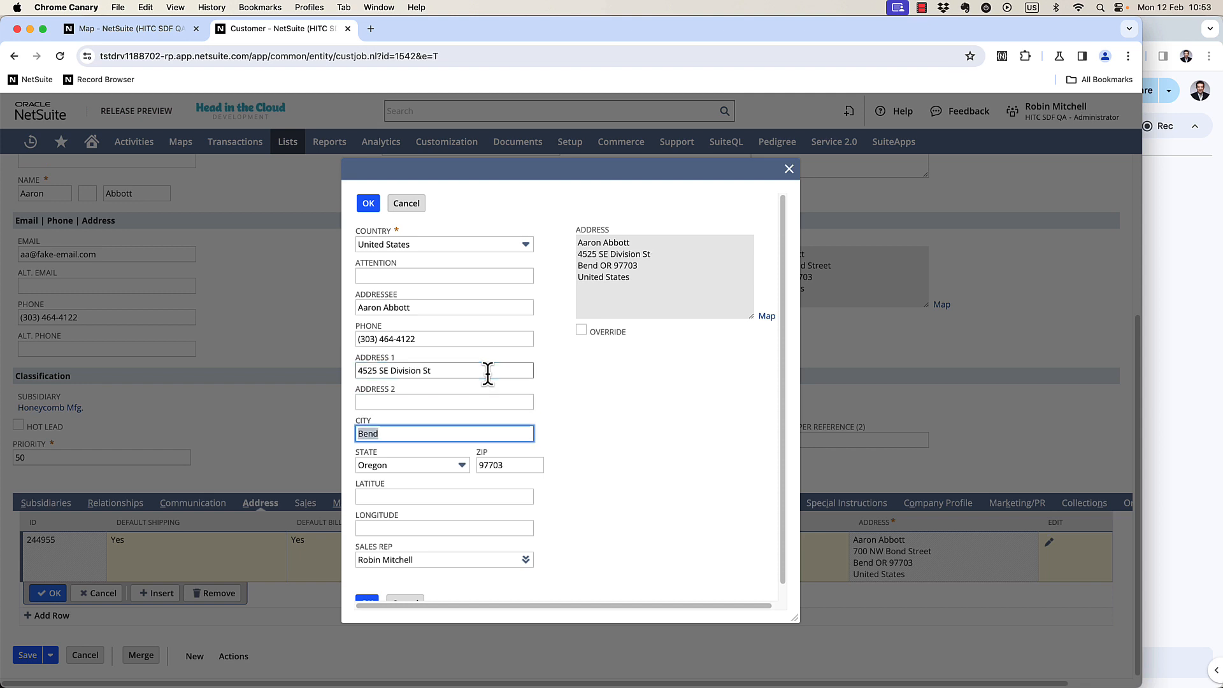
text(Portland)
key(Tab)
text(97206)
key(Tab)
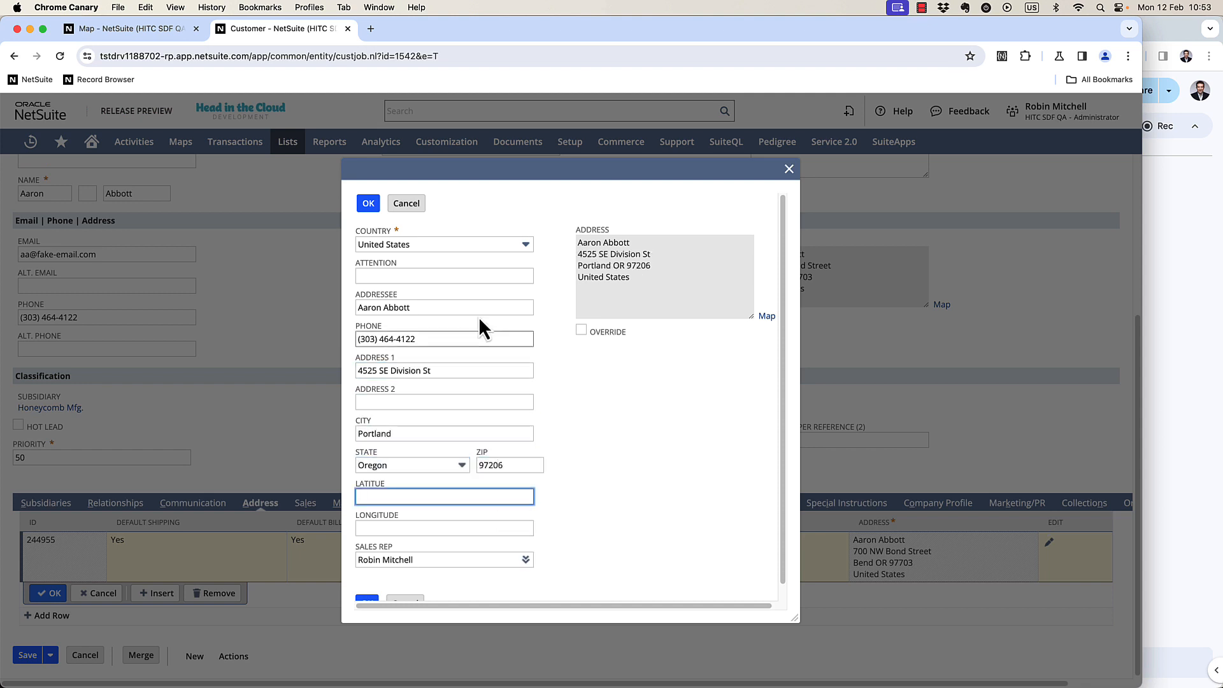
click(368, 203)
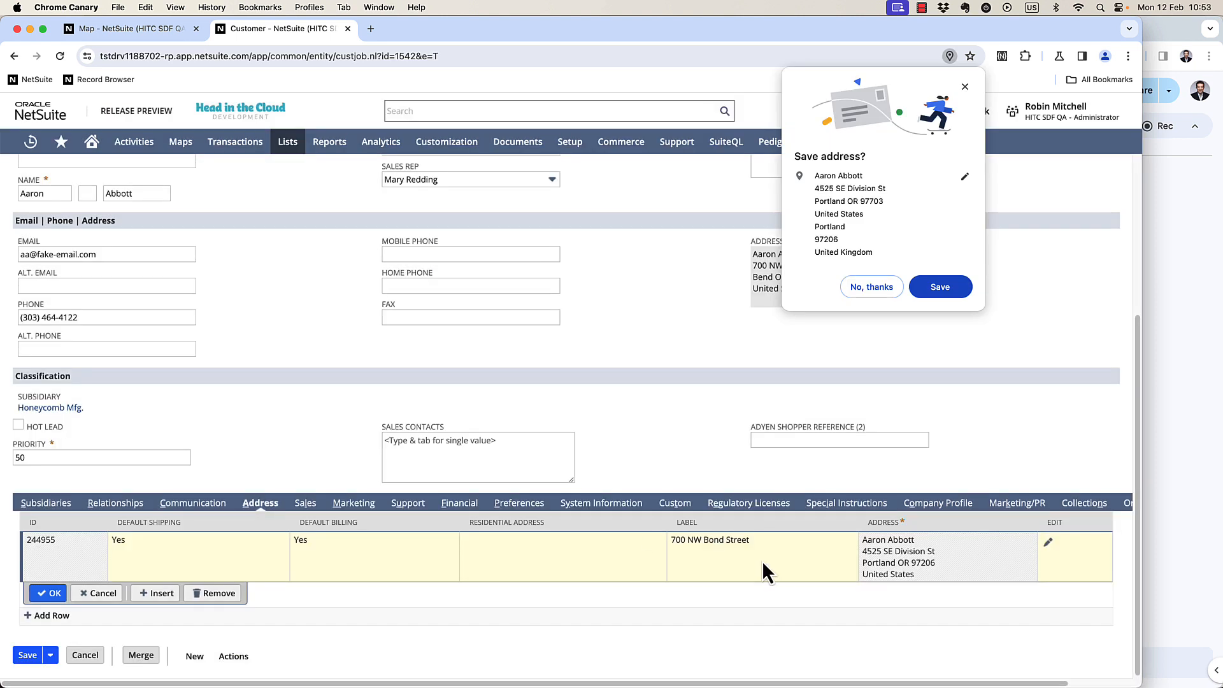
Dismiss the browser's save-address offer, set the address row's label to the new street name, and save the customer.
click(964, 86)
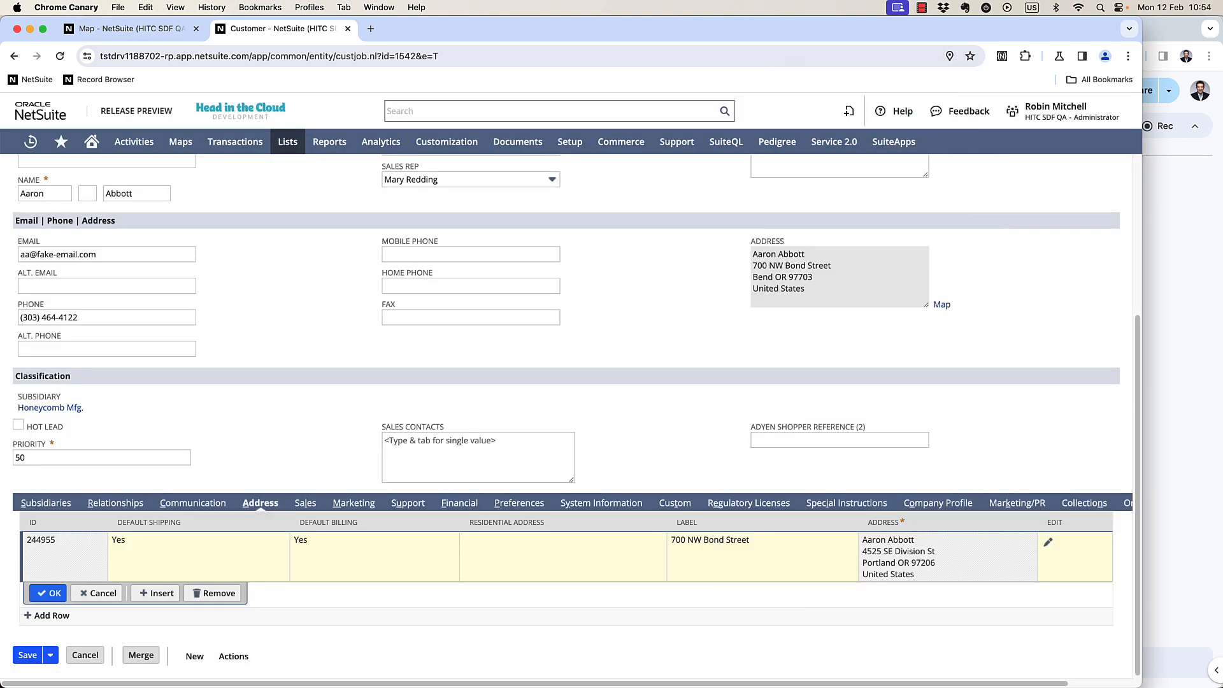
click(742, 555)
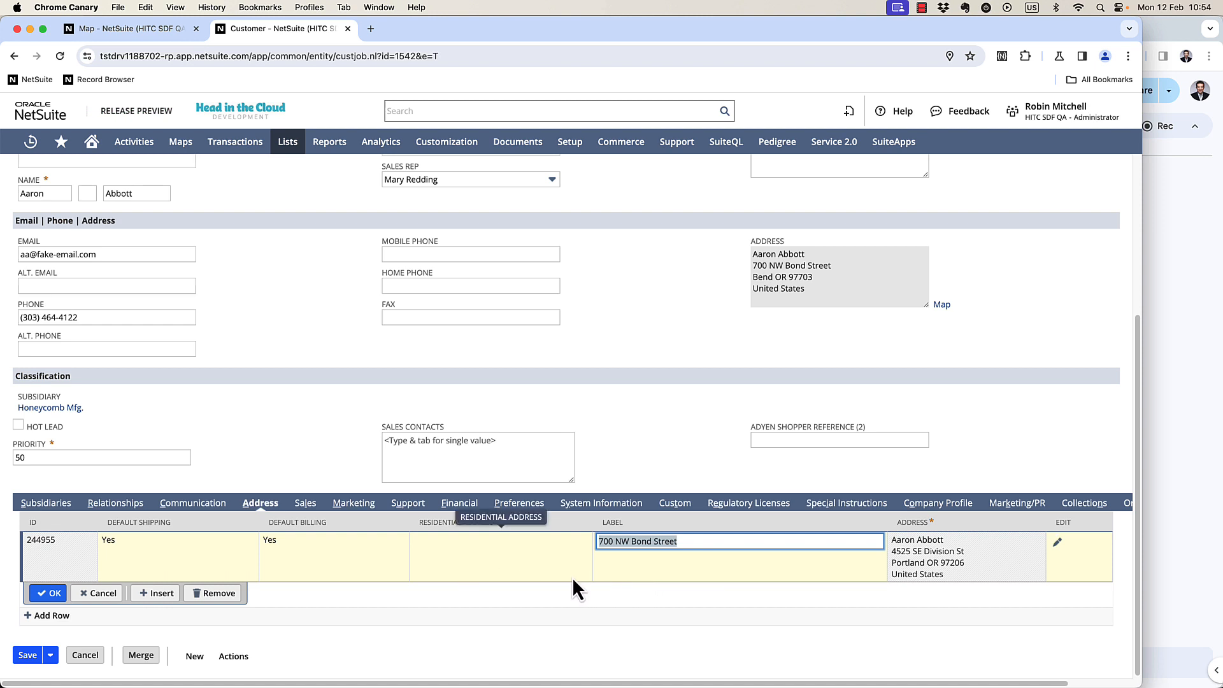
key(Return)
click(18, 655)
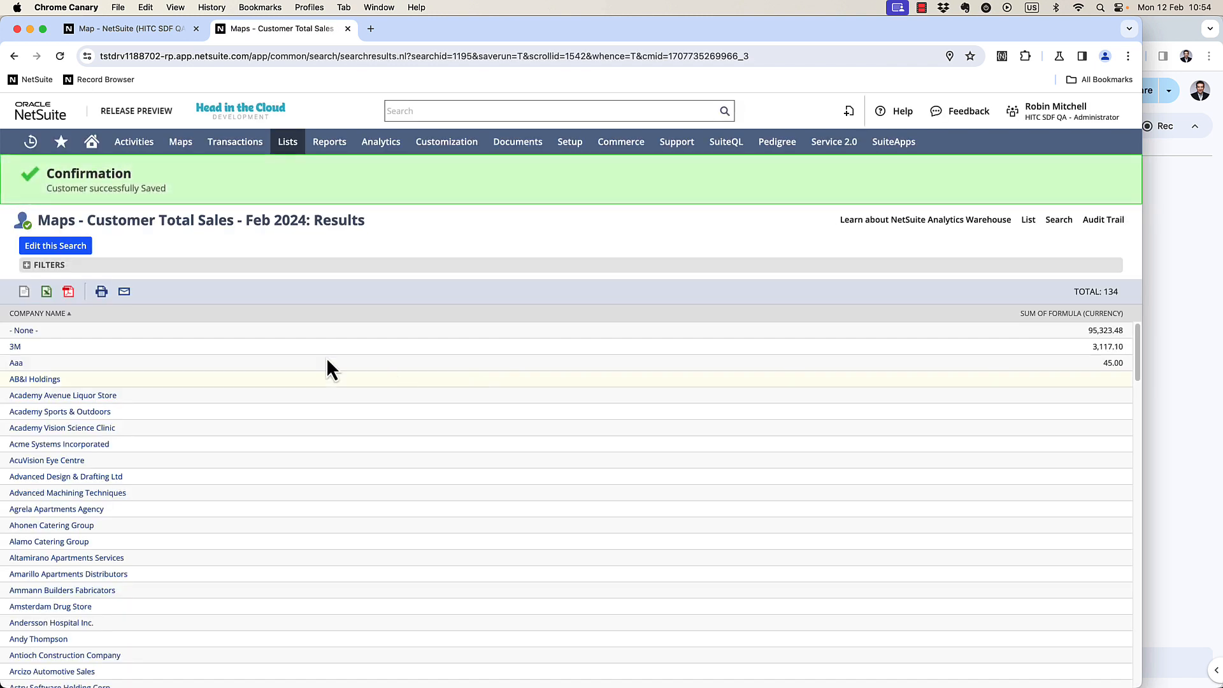
Open the saved customer's System Information to review the system notes for the address and map coordinate changes.
click(42, 147)
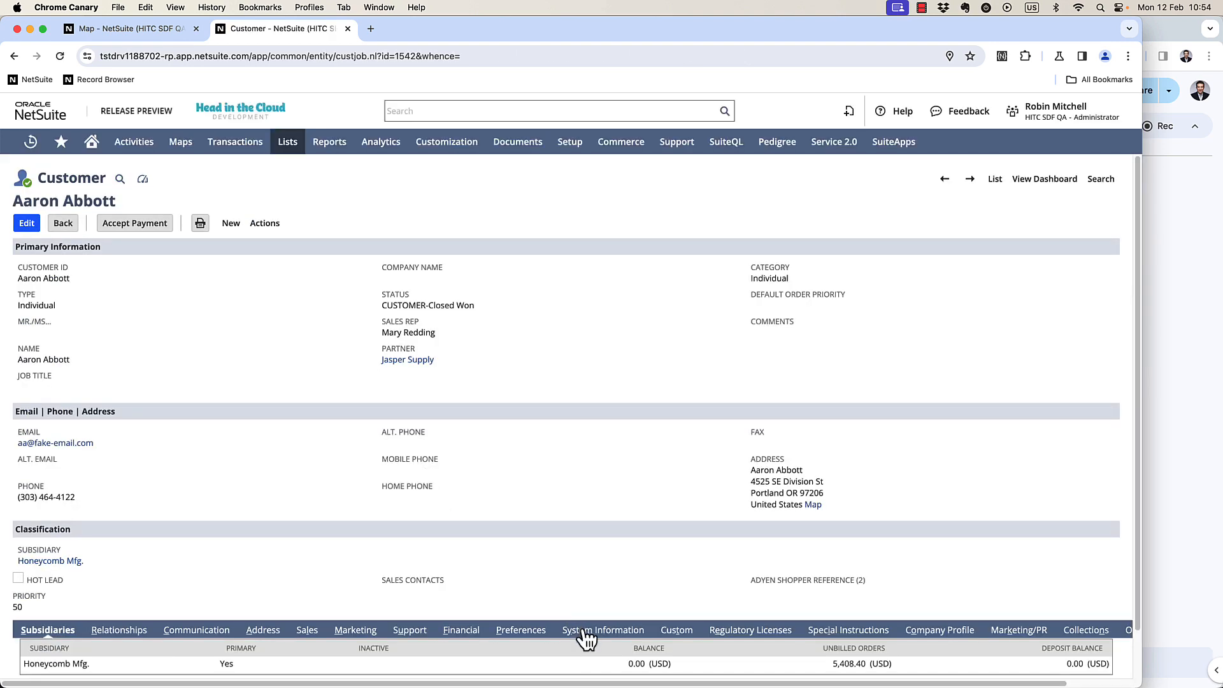
click(589, 630)
scroll(516, 478, down, 3)
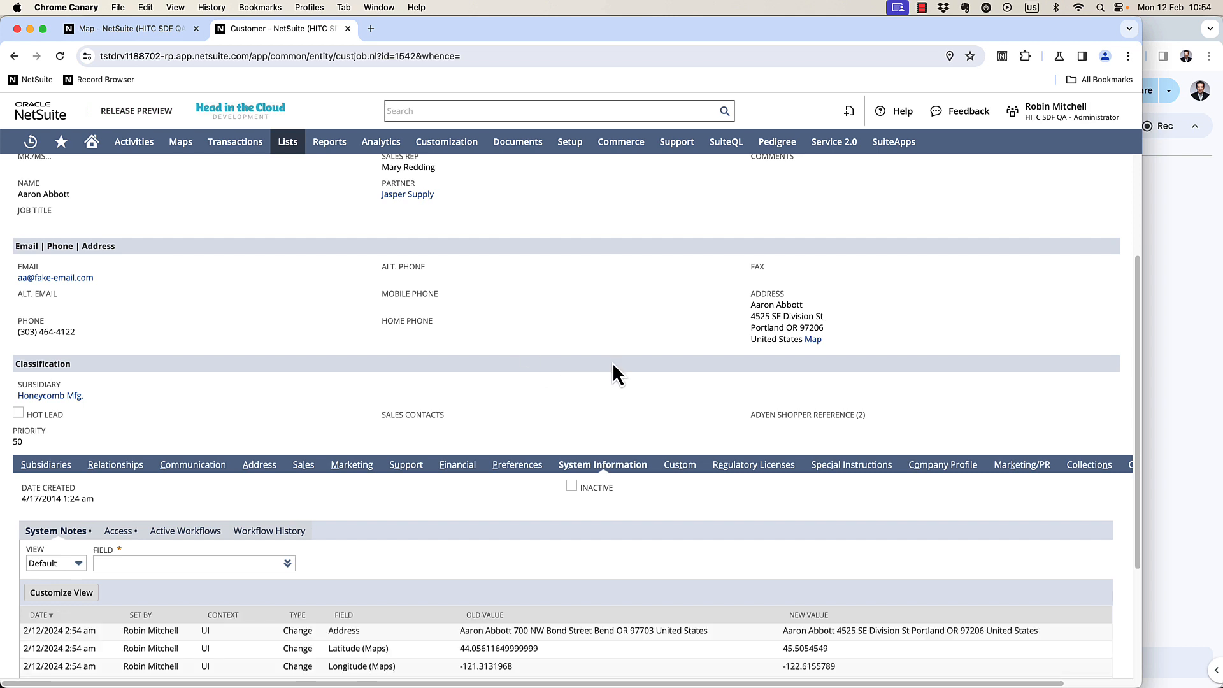
scroll(613, 369, down, 1)
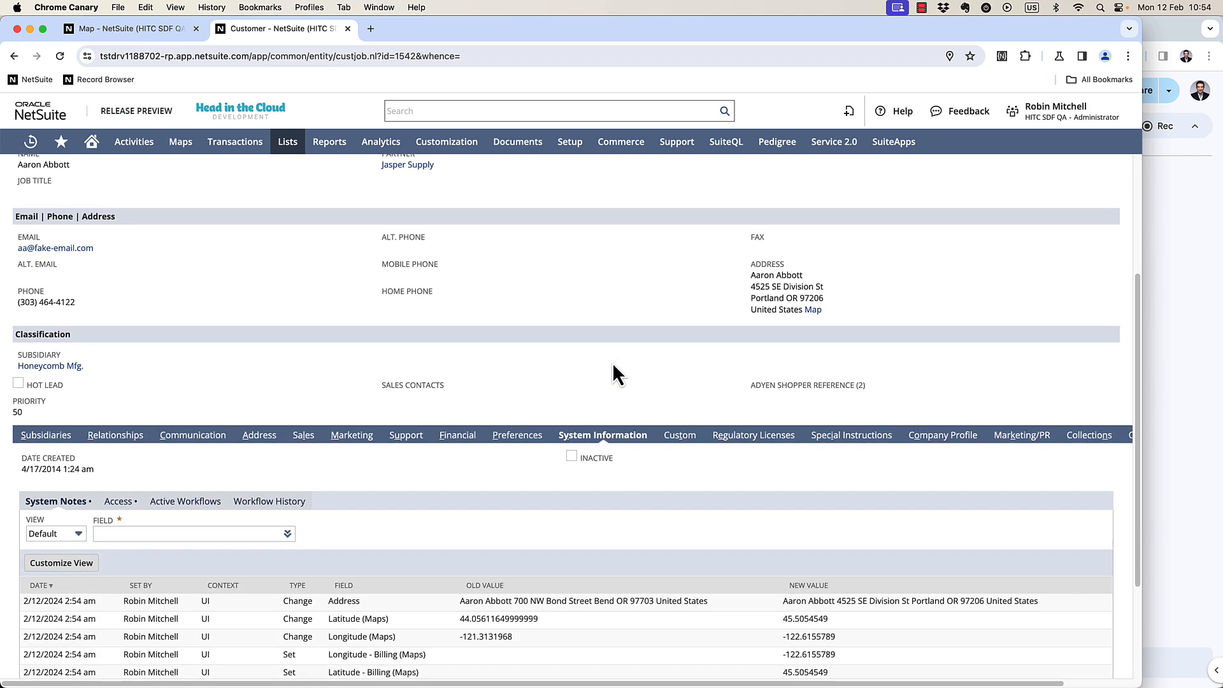
scroll(612, 362, down, 1)
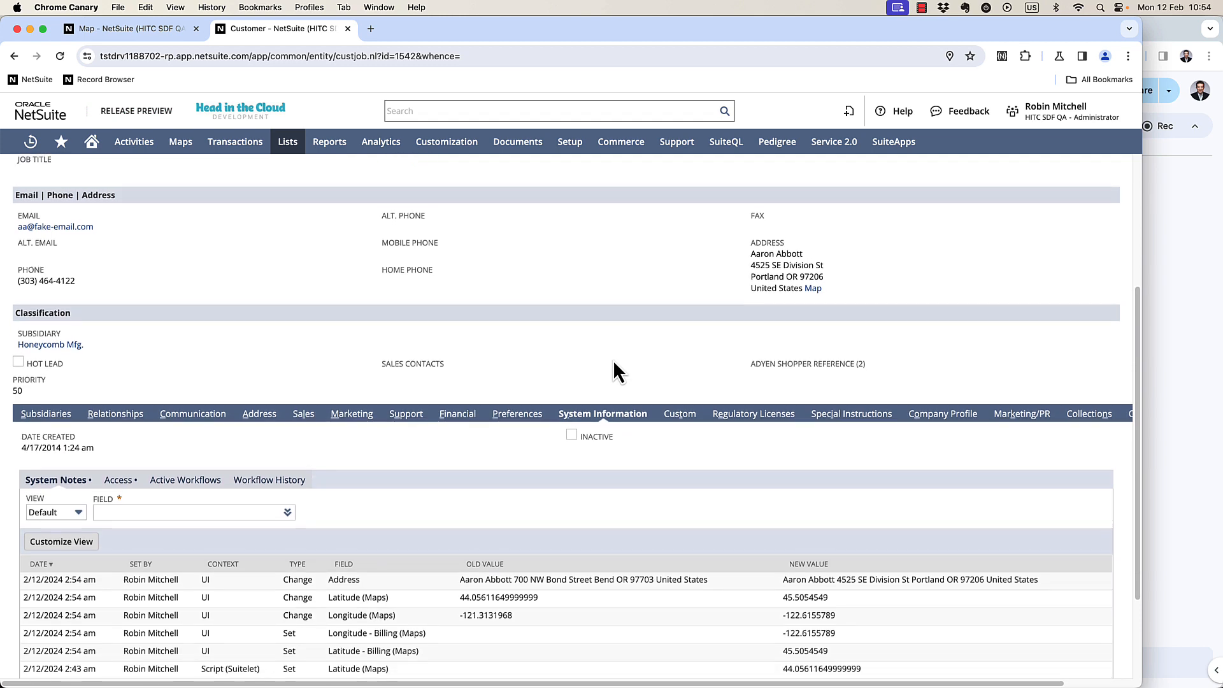
scroll(613, 372, up, 1)
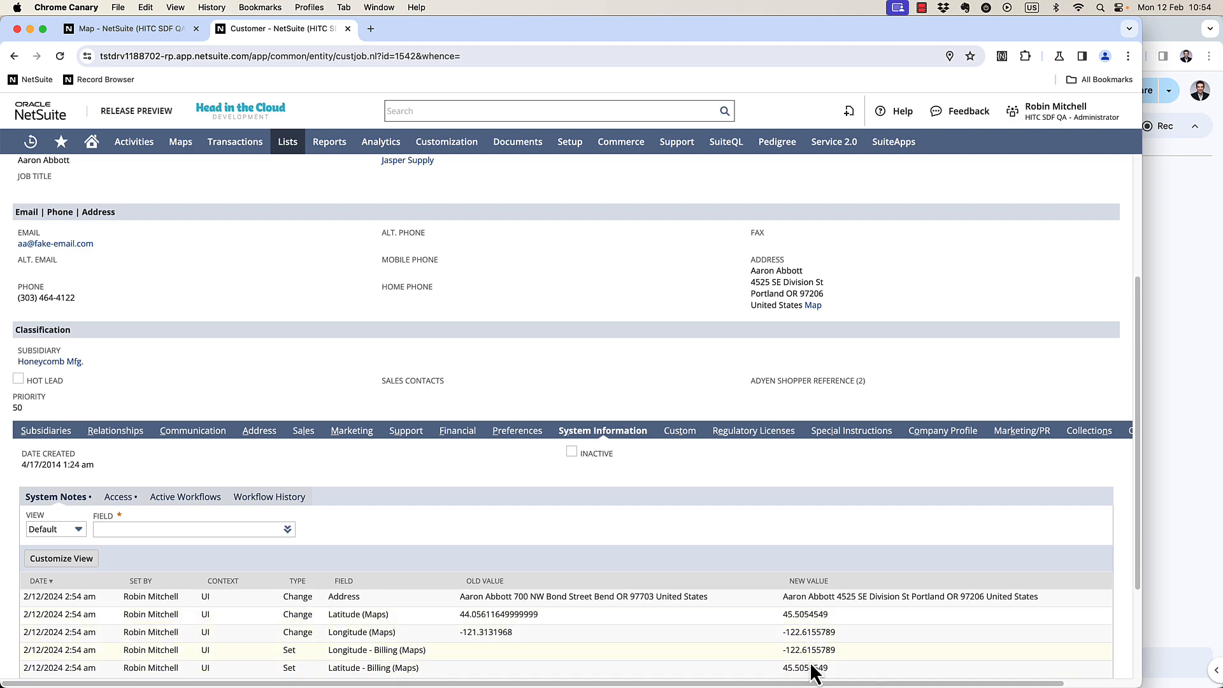
Return to the map page and reload it to clear the plotted customer results.
click(154, 31)
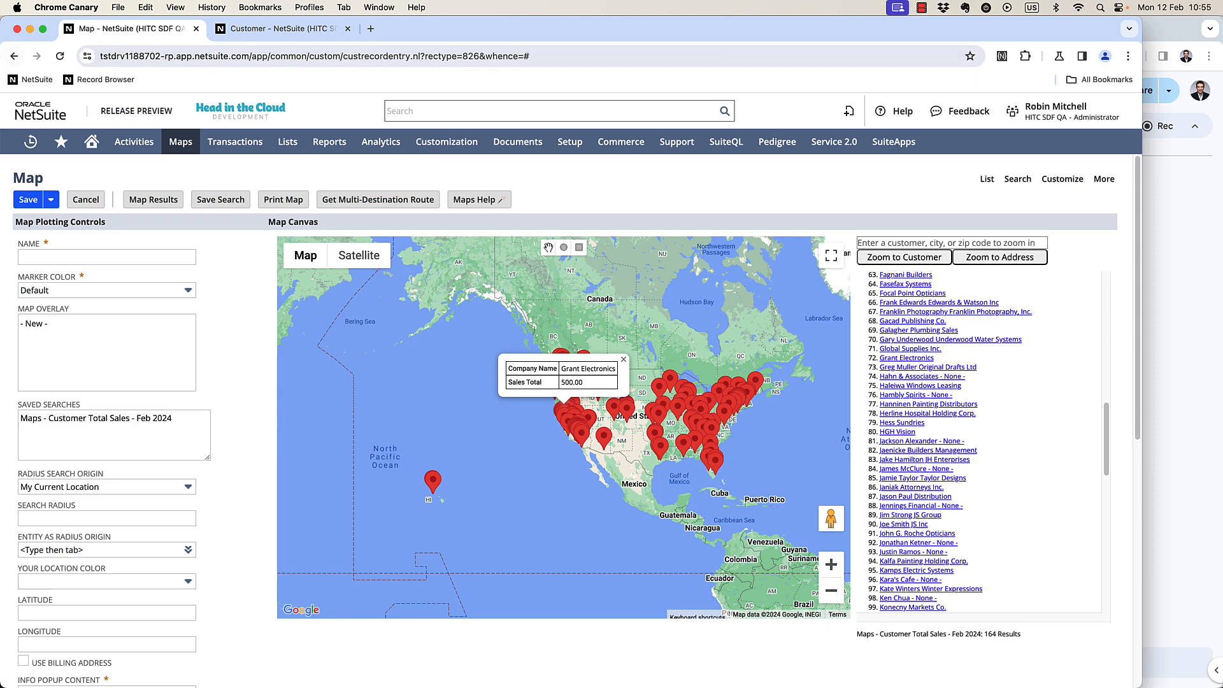
click(59, 56)
click(628, 269)
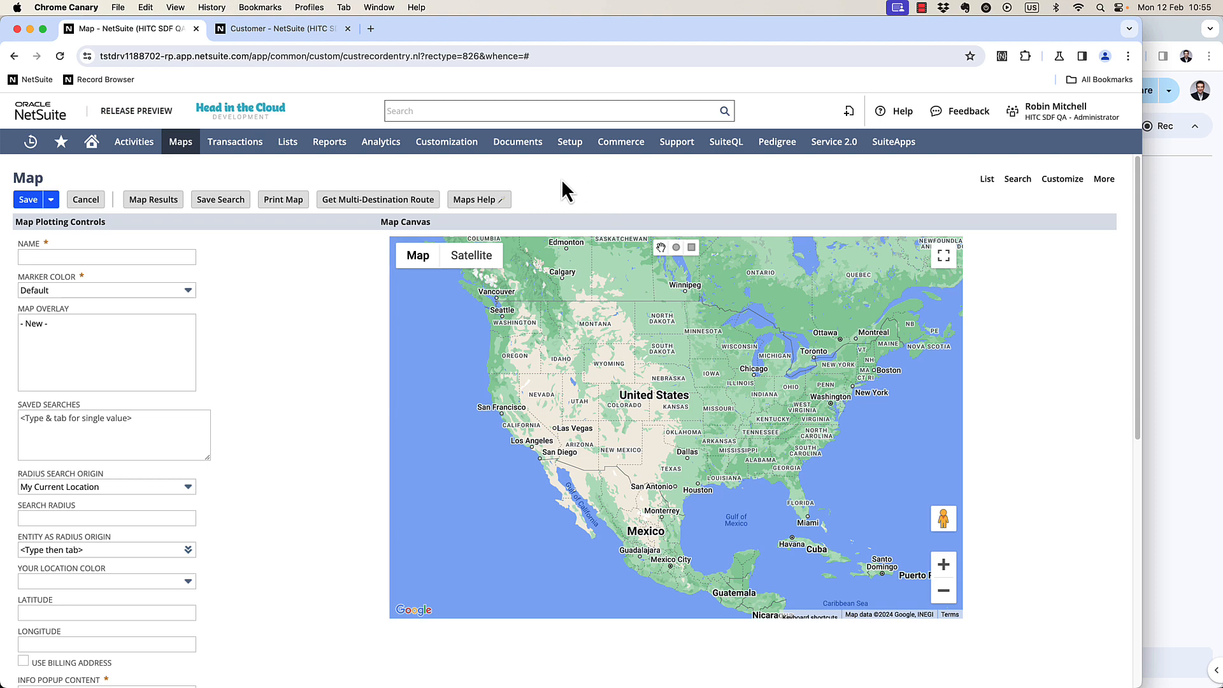
Open the custom Asset record list in a new tab.
mouse_move(287, 142)
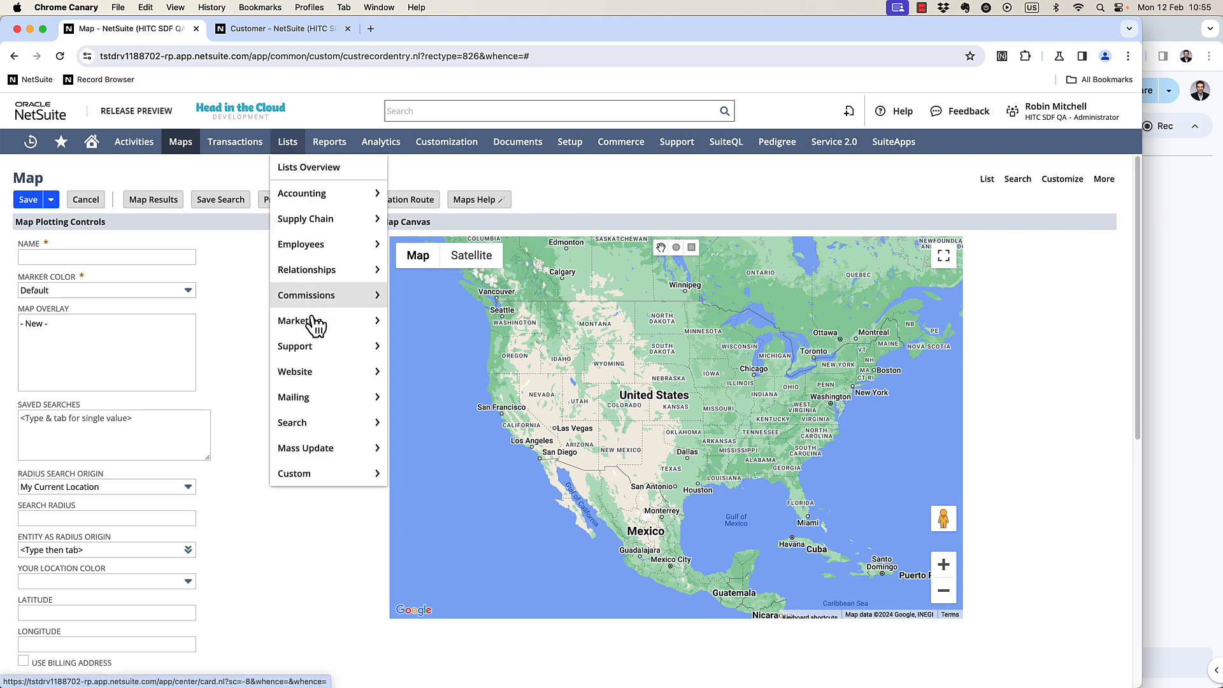
mouse_move(326, 477)
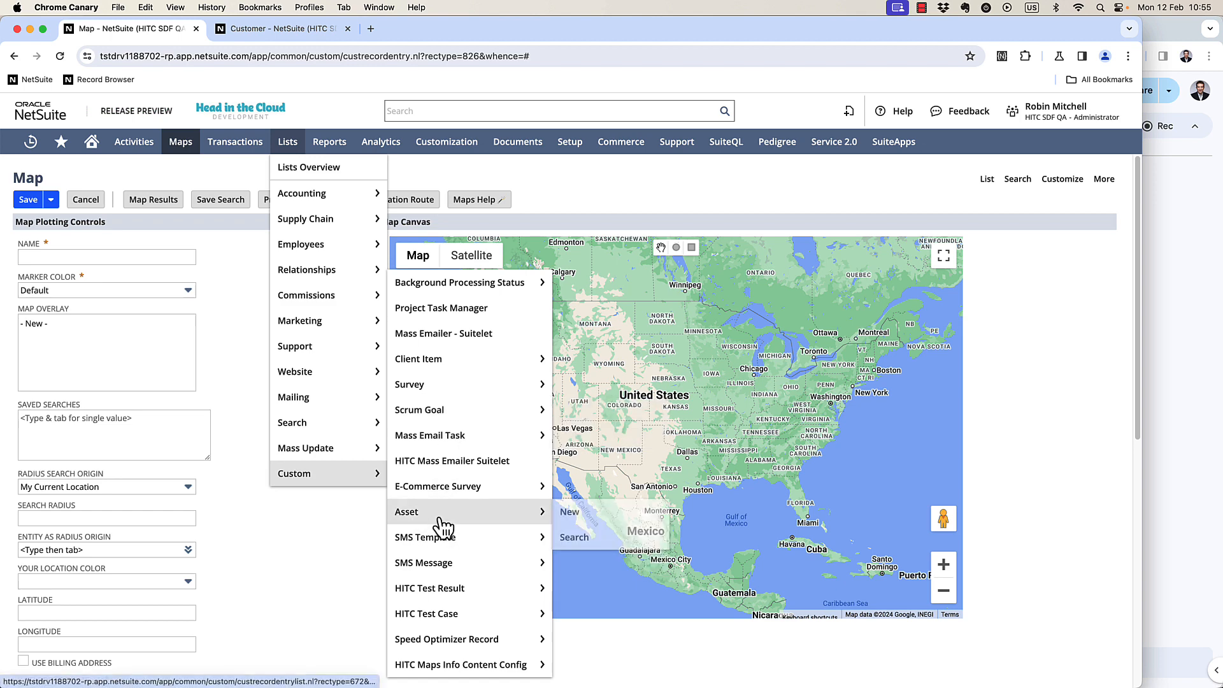
click(398, 332)
click(348, 29)
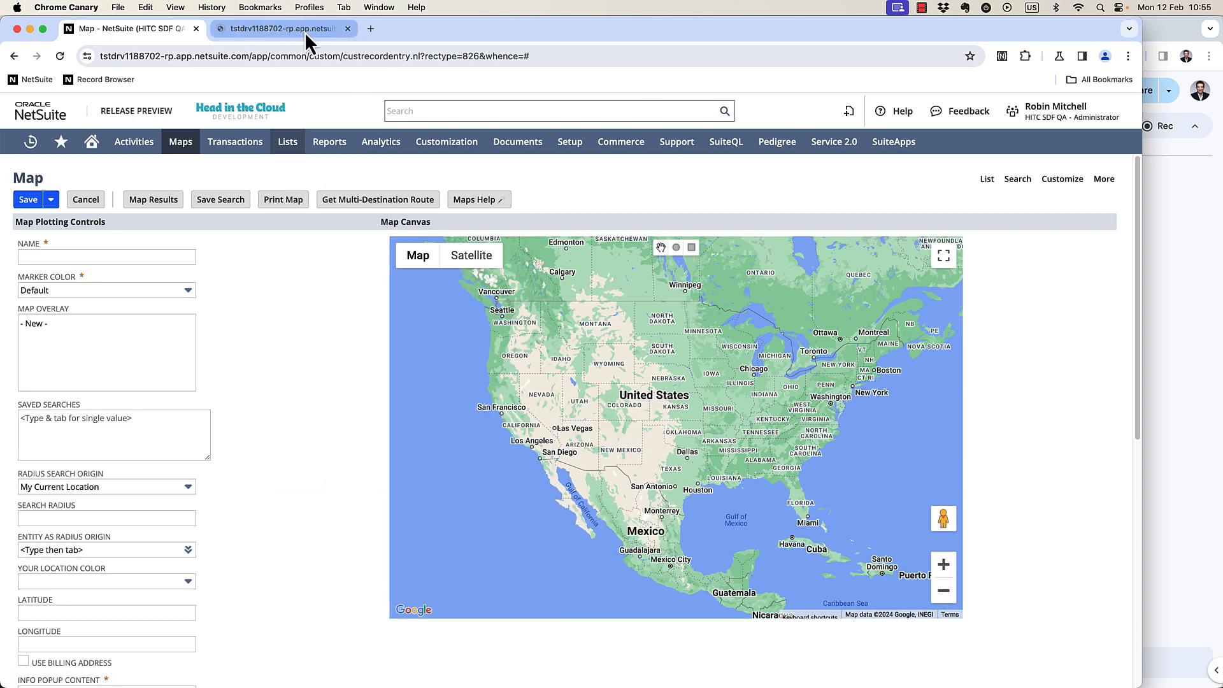
click(305, 31)
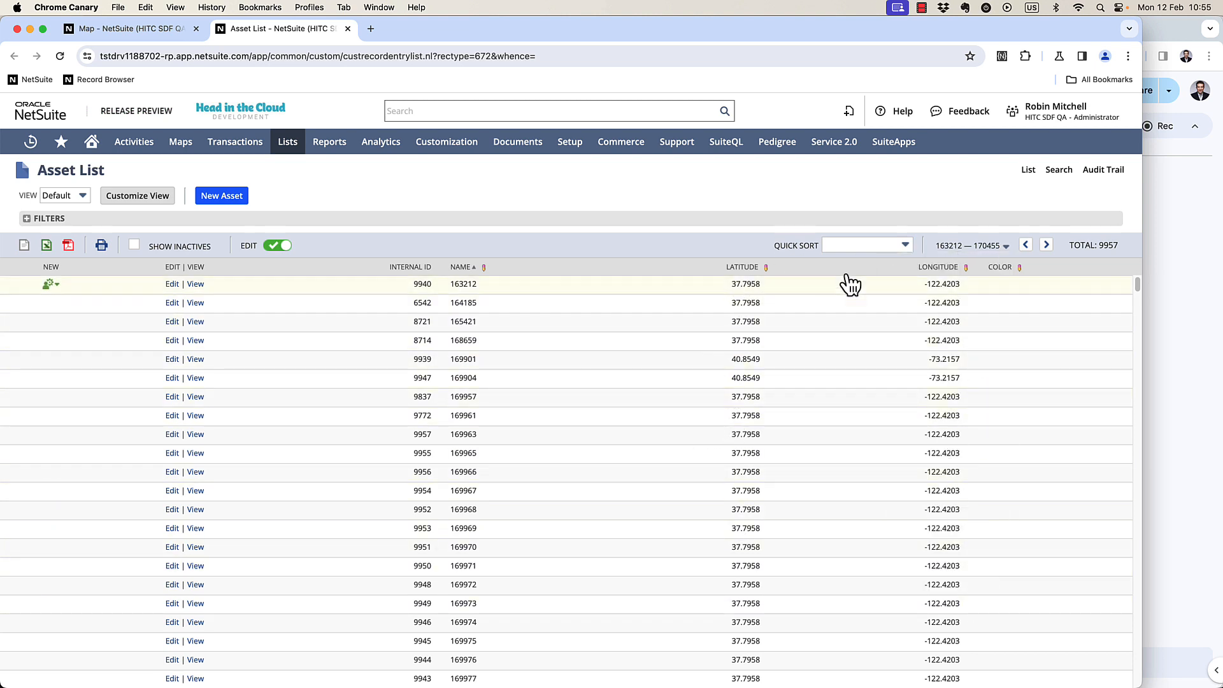
Start a new saved asset search and title it Maps - Assets - Video.
click(1057, 171)
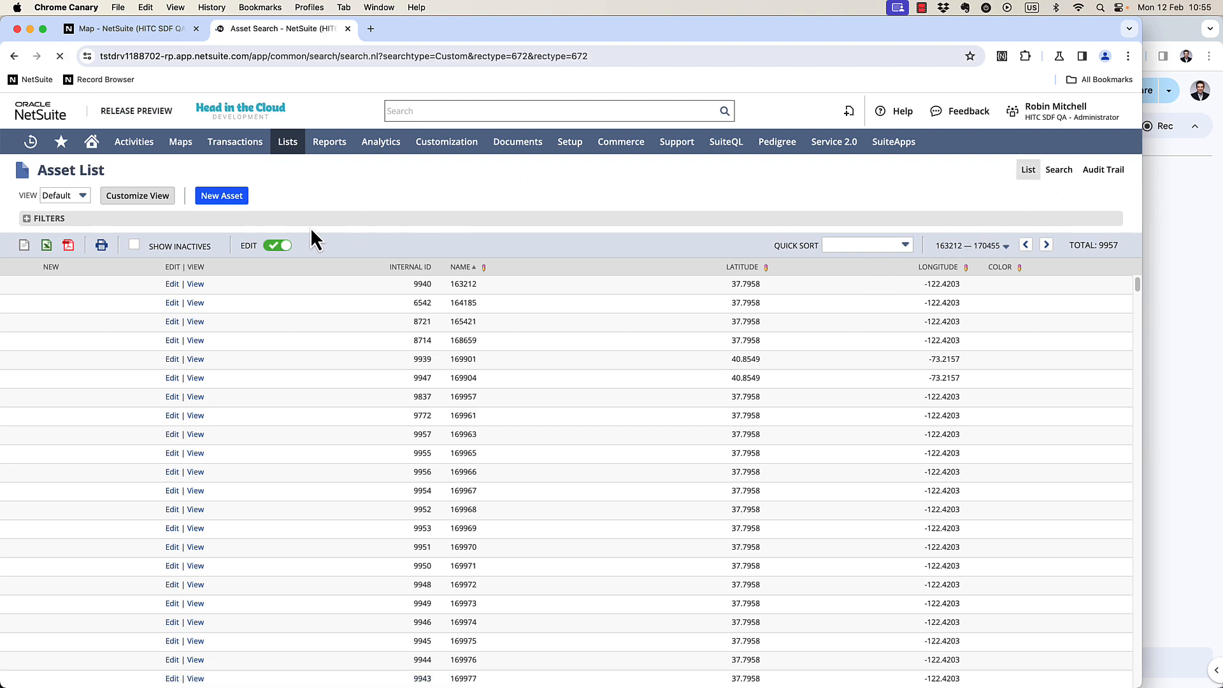
click(287, 194)
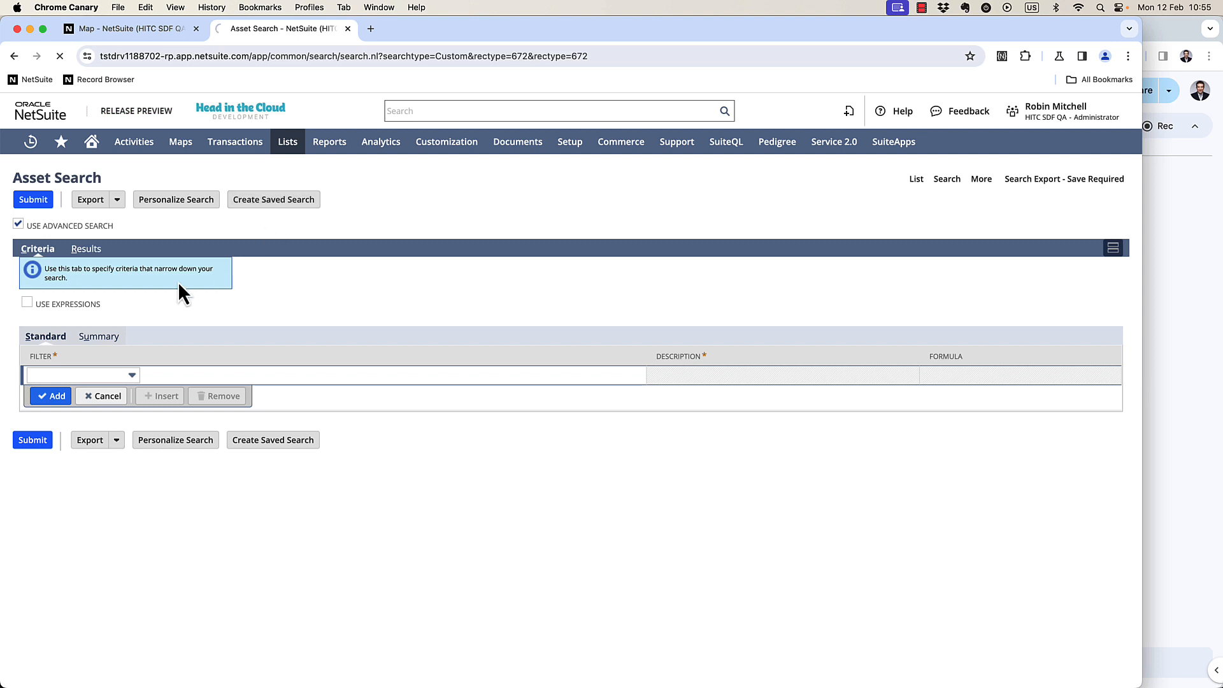
click(18, 350)
triple_click(124, 245)
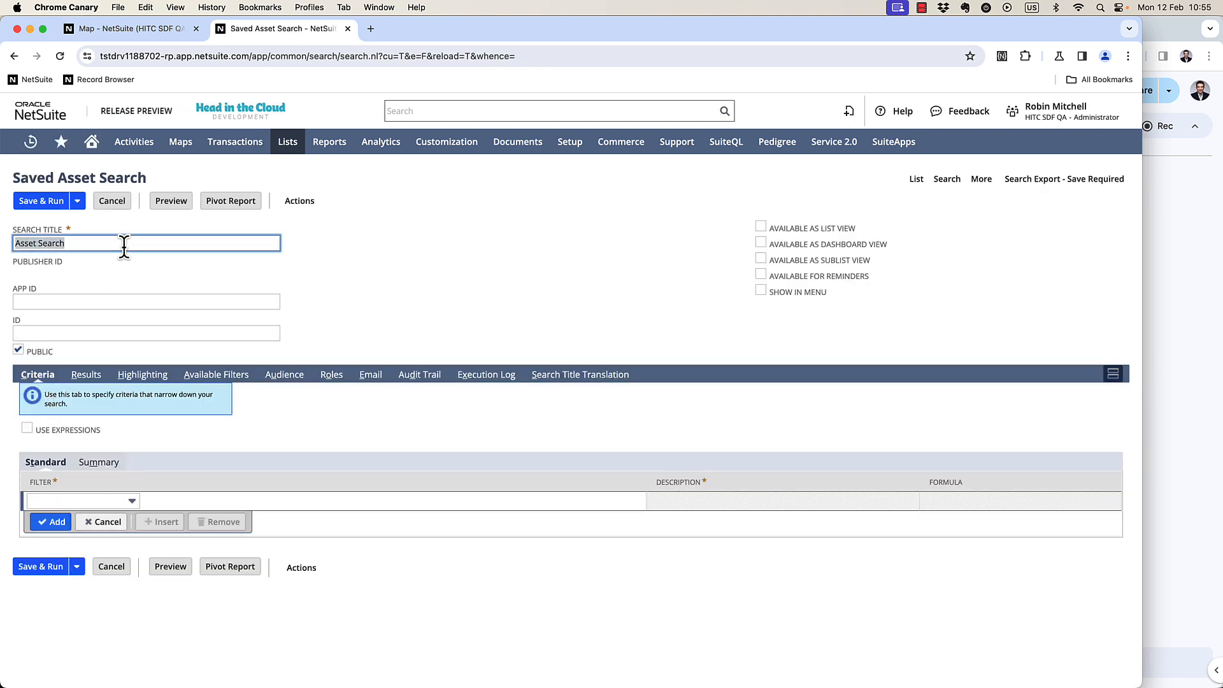
text(Maps - Asset)
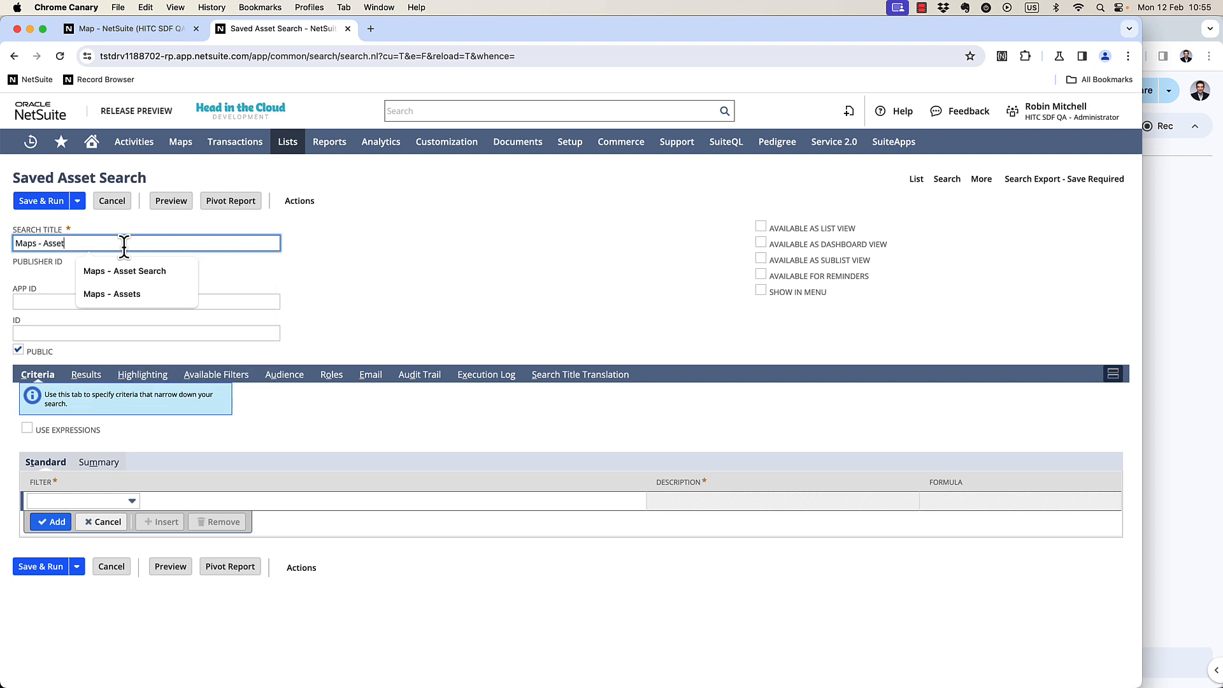
text(s - Video)
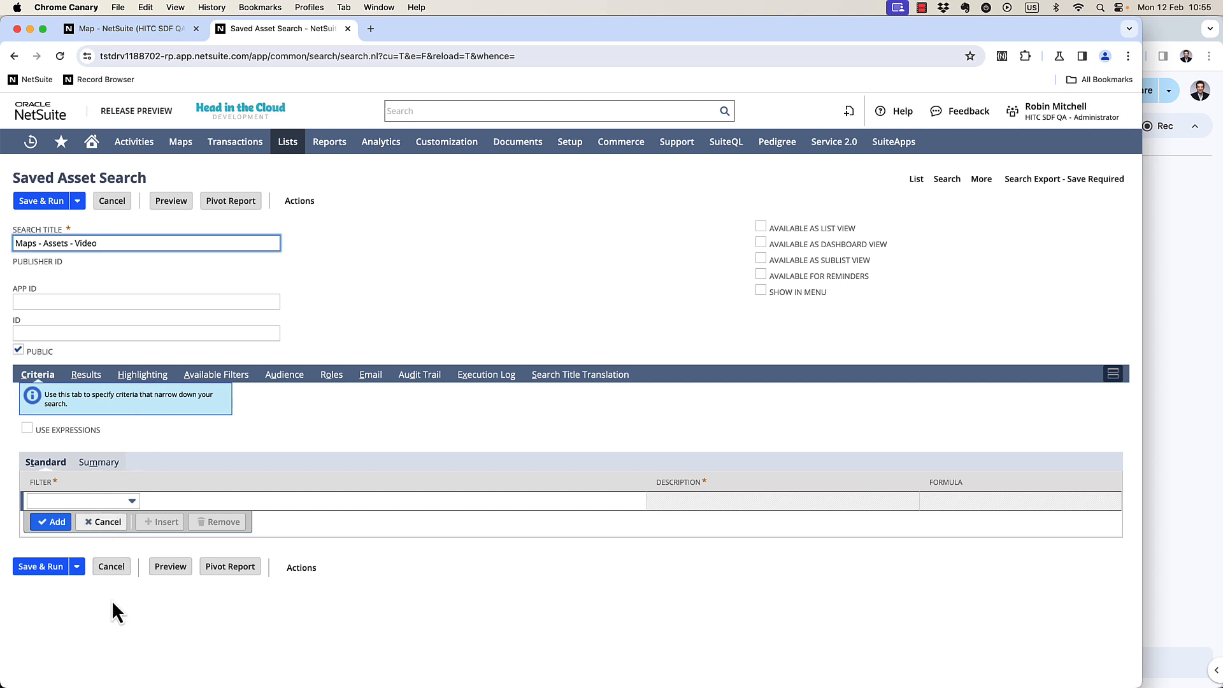
Add a criteria filter where Name starts with M, then save and run the search.
click(107, 497)
text(name)
key(Tab)
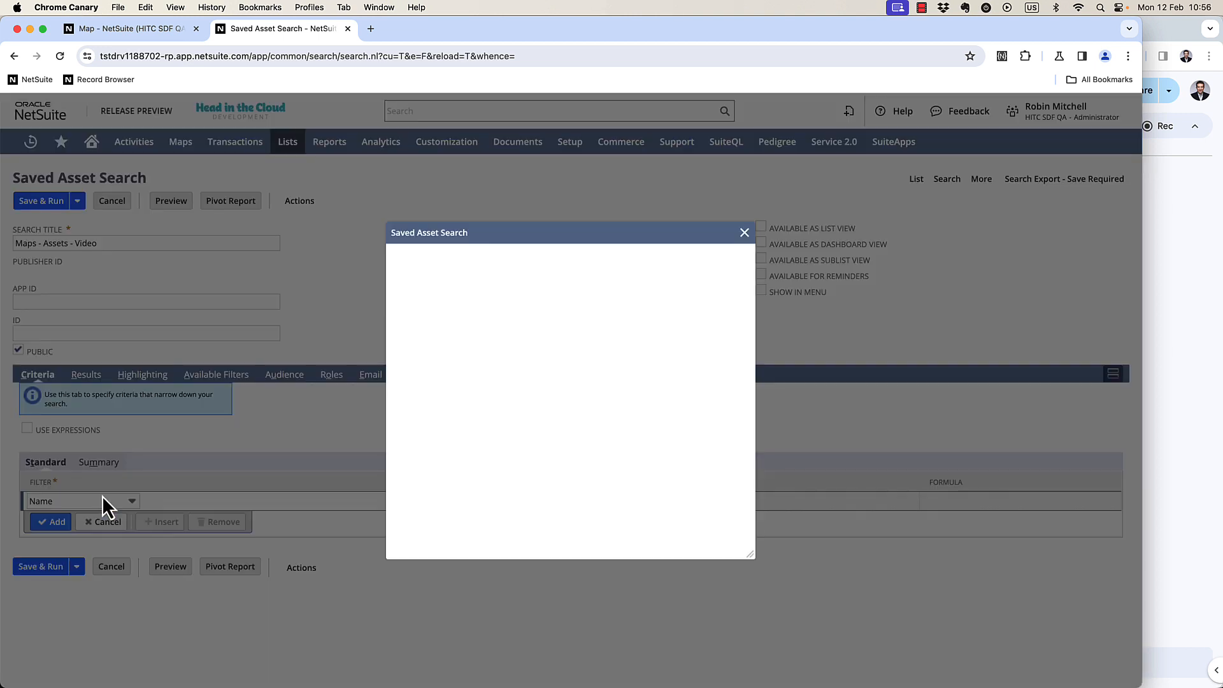
key(s)
key(Tab)
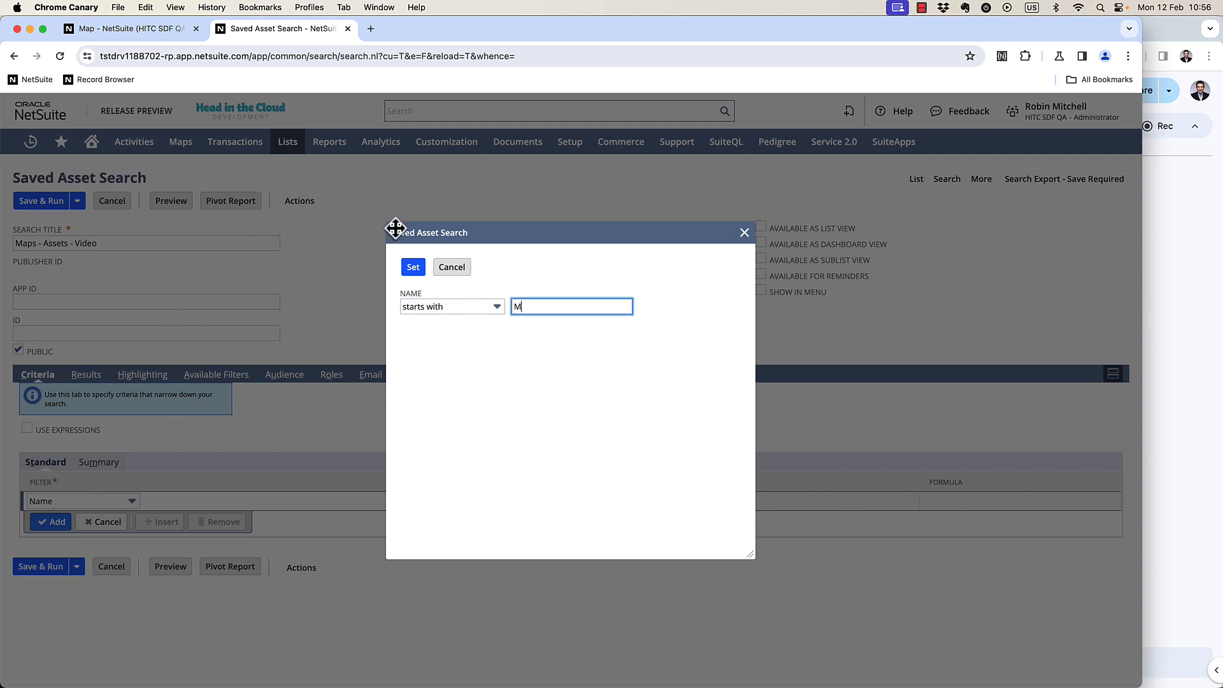
click(413, 267)
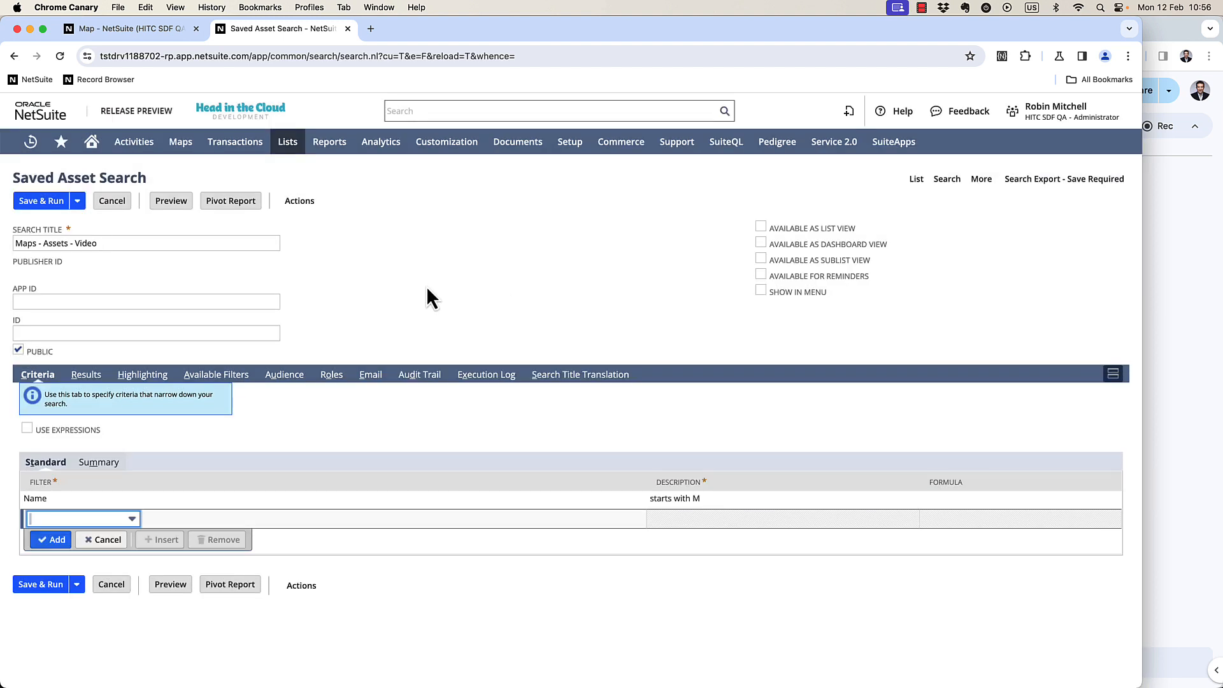
click(51, 203)
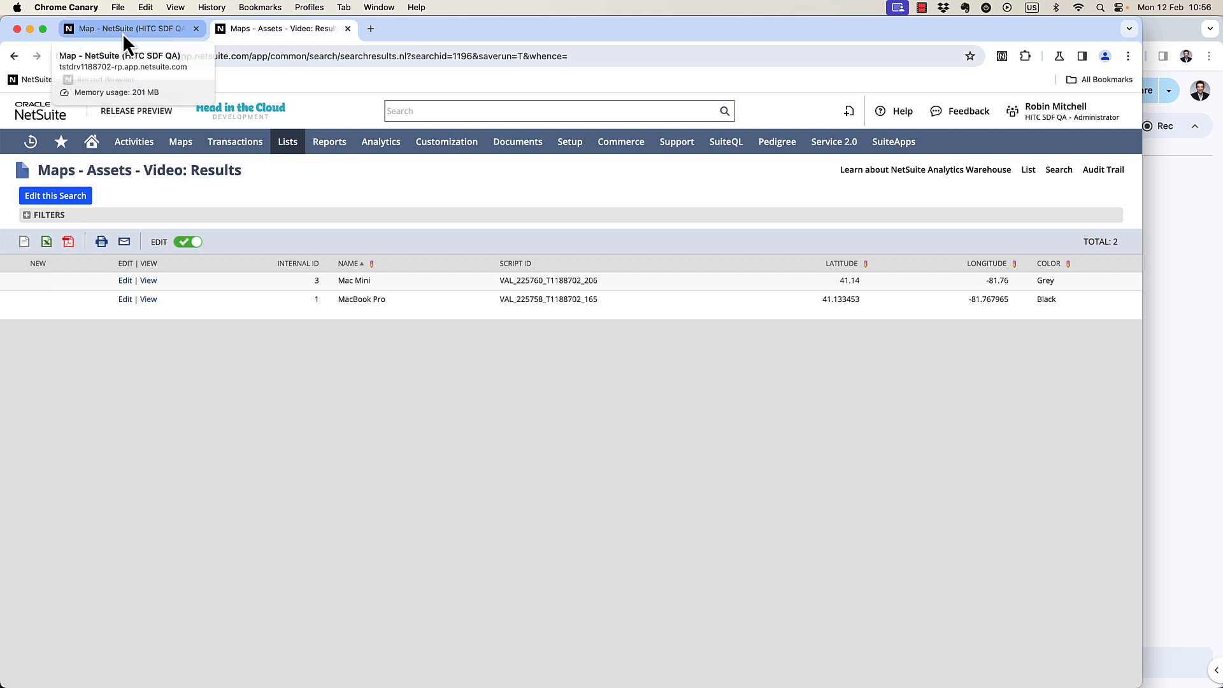
Export the asset search as script and copy its record type customrecord_asset into a new map record plugin row.
click(59, 348)
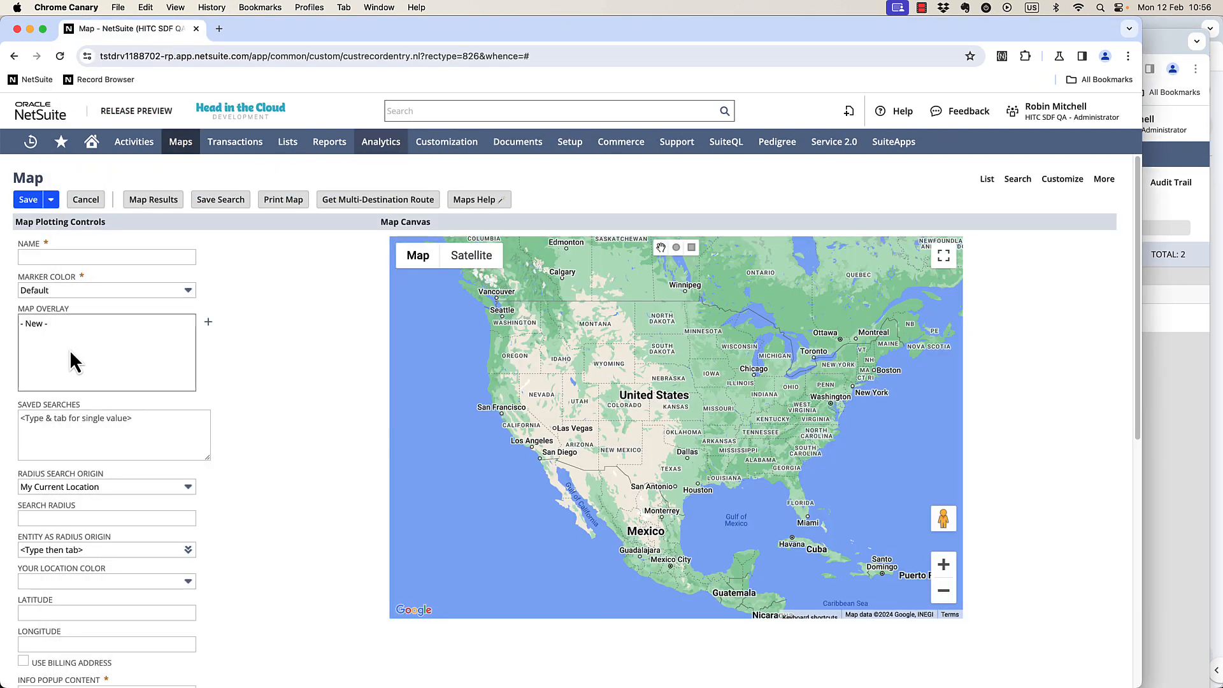
scroll(156, 390, down, 7)
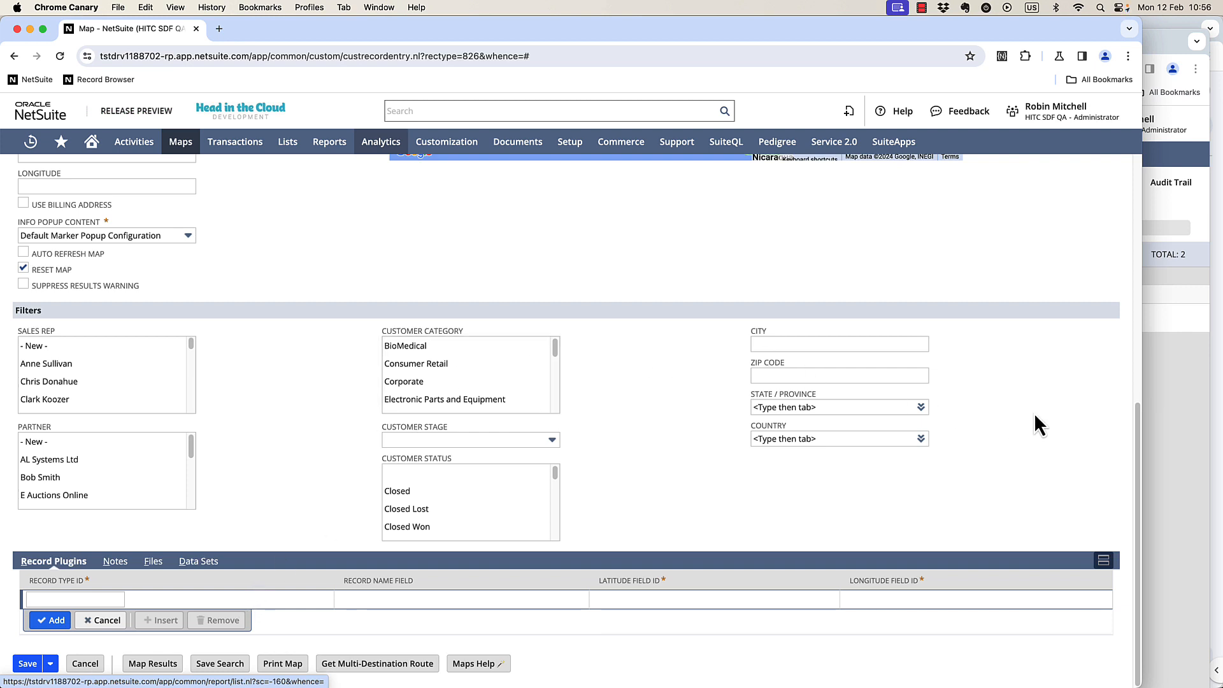
click(1149, 408)
click(160, 207)
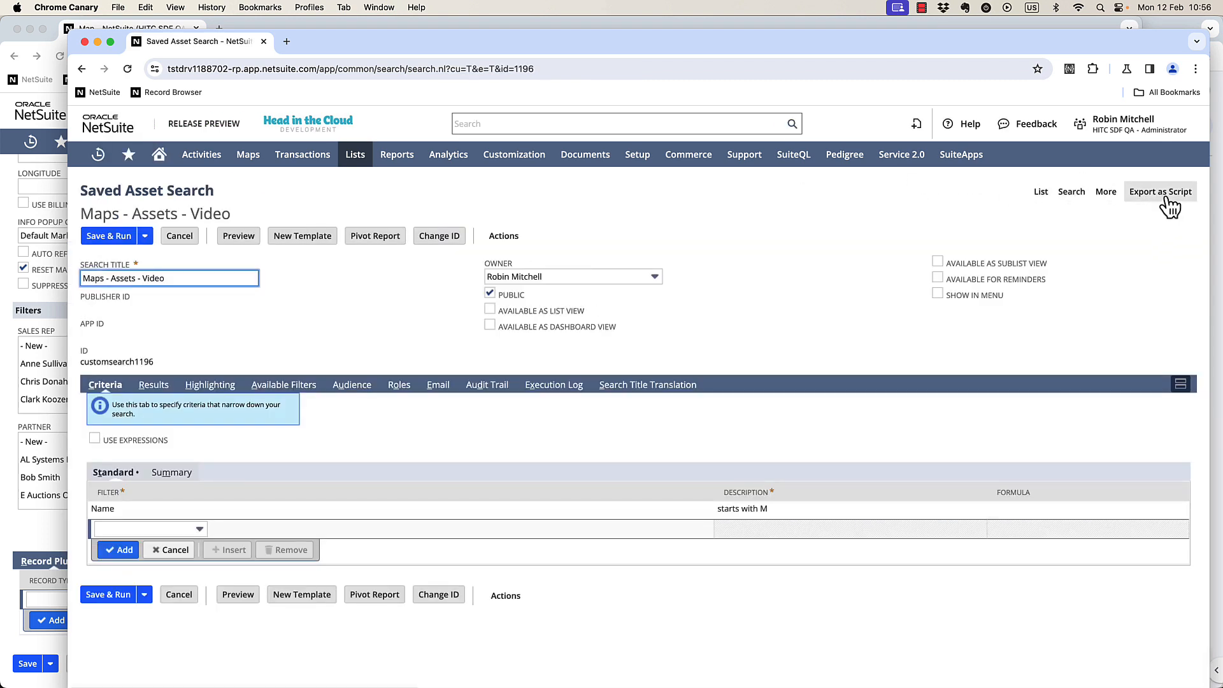
click(1167, 199)
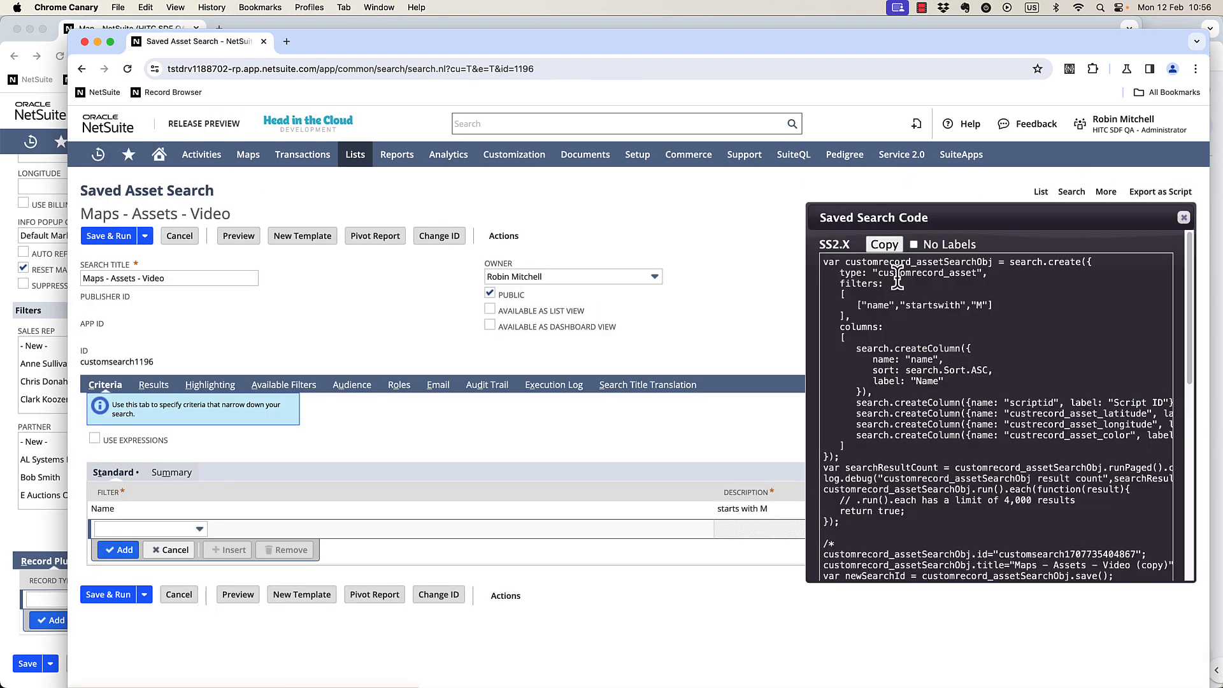
double_click(912, 273)
key(super+c)
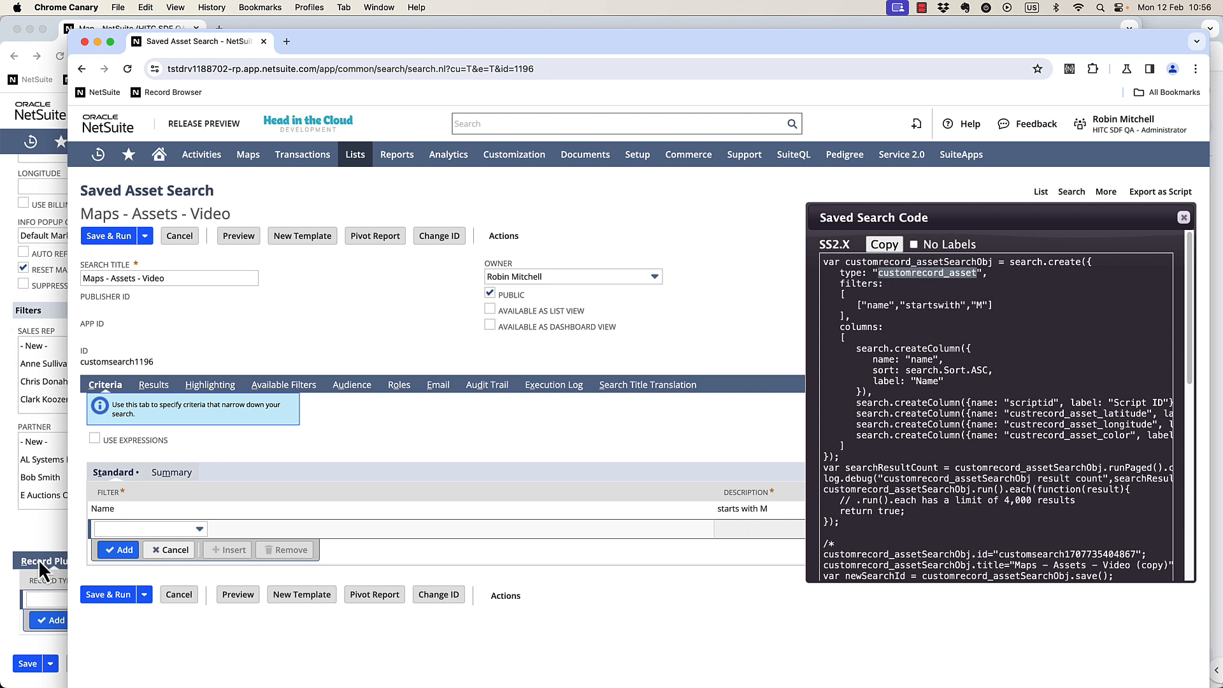
click(53, 598)
key(super+v)
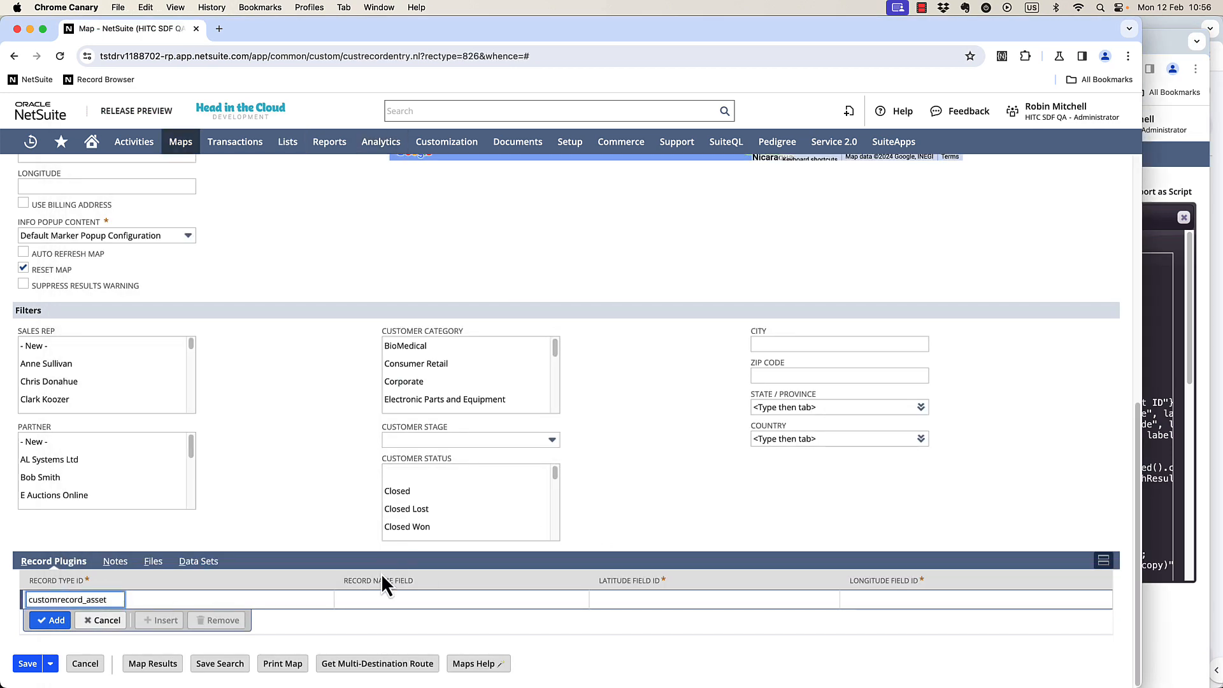
Set the plugin's record name field to name and its latitude field ID to custrecord_asset_latitude.
click(378, 603)
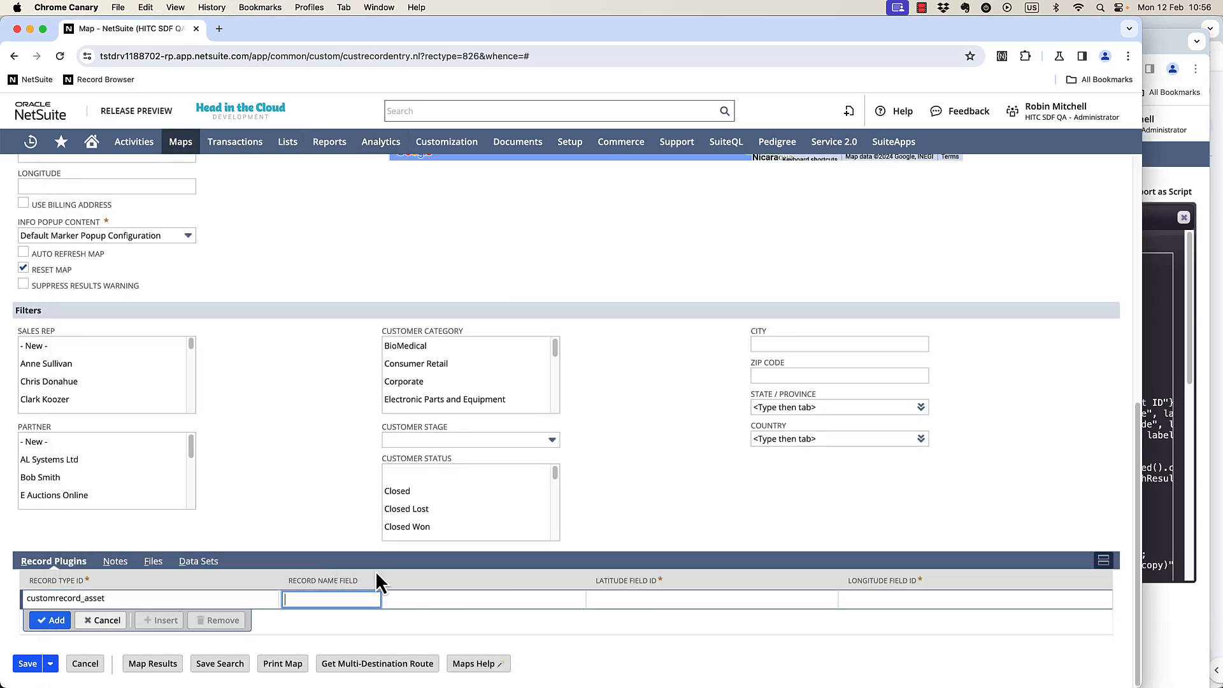
text(name)
key(Tab)
click(1172, 408)
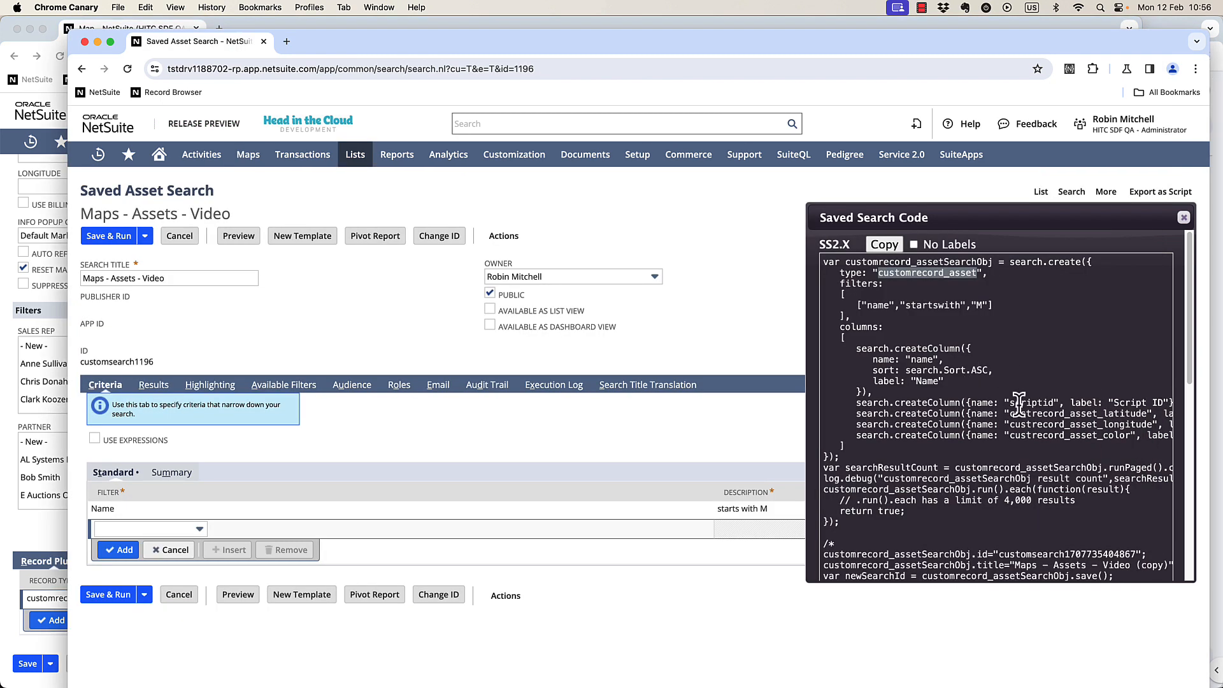
double_click(1078, 414)
key(super+c)
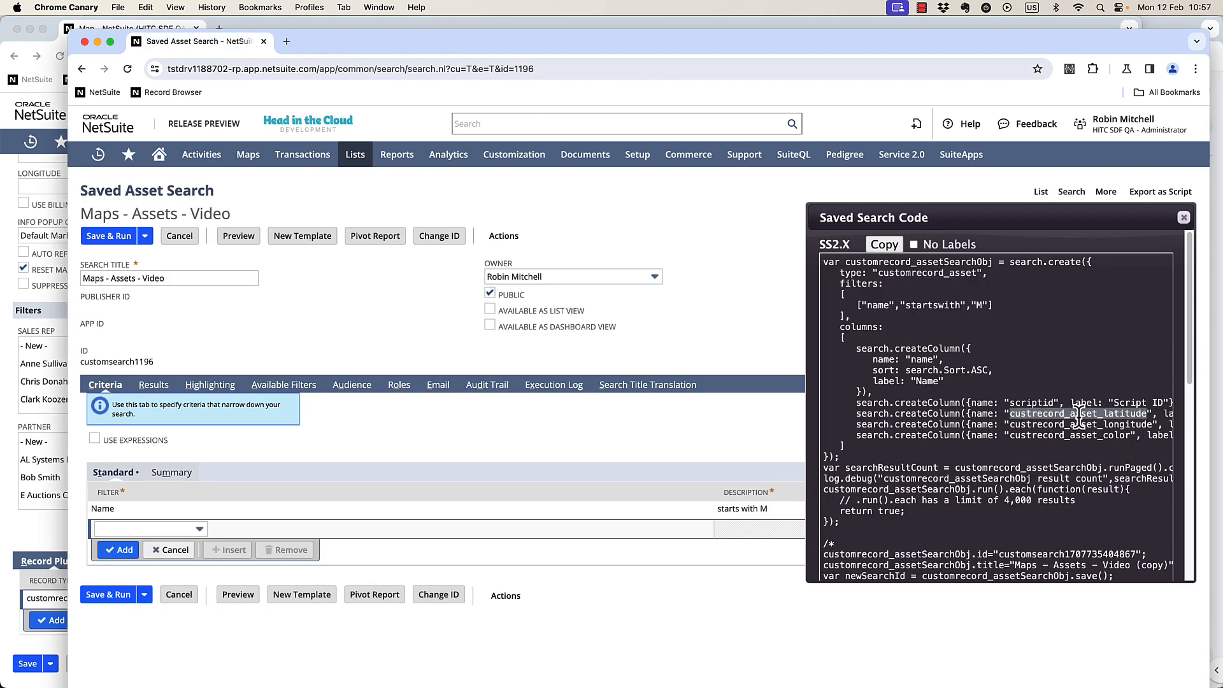
click(44, 466)
key(super+v)
Set the plugin's longitude field ID to custrecord_asset_longitude and add the record plugin row.
click(1168, 429)
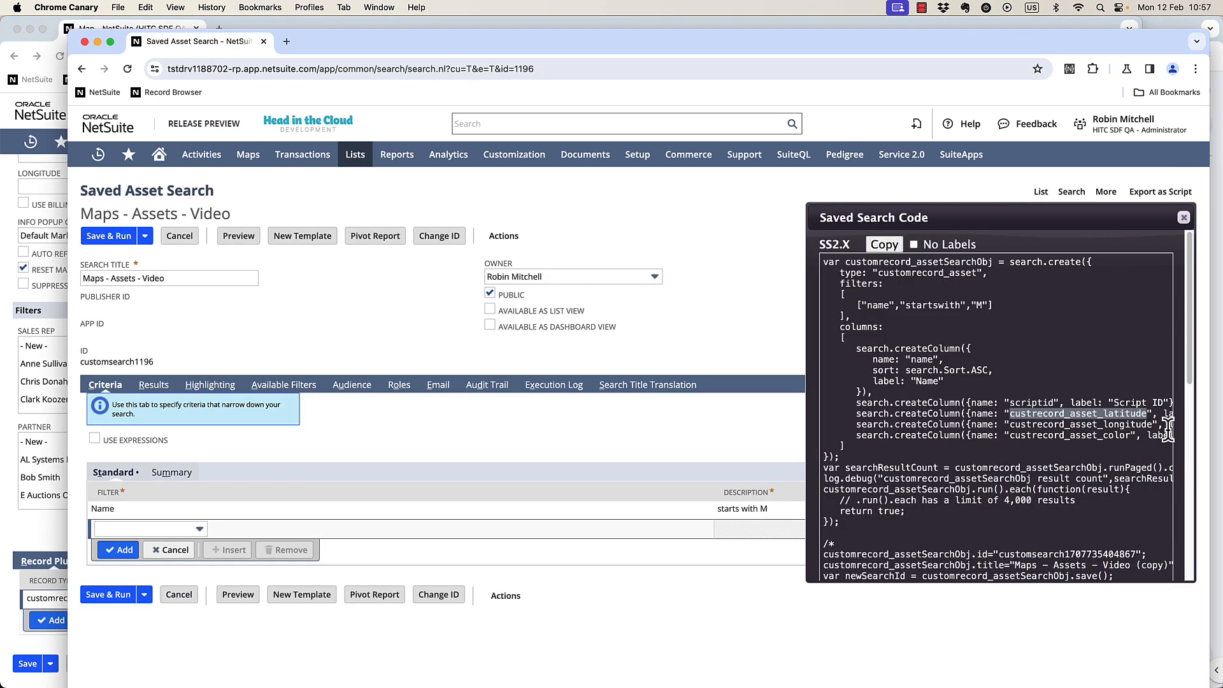
double_click(1119, 425)
key(super+c)
click(51, 438)
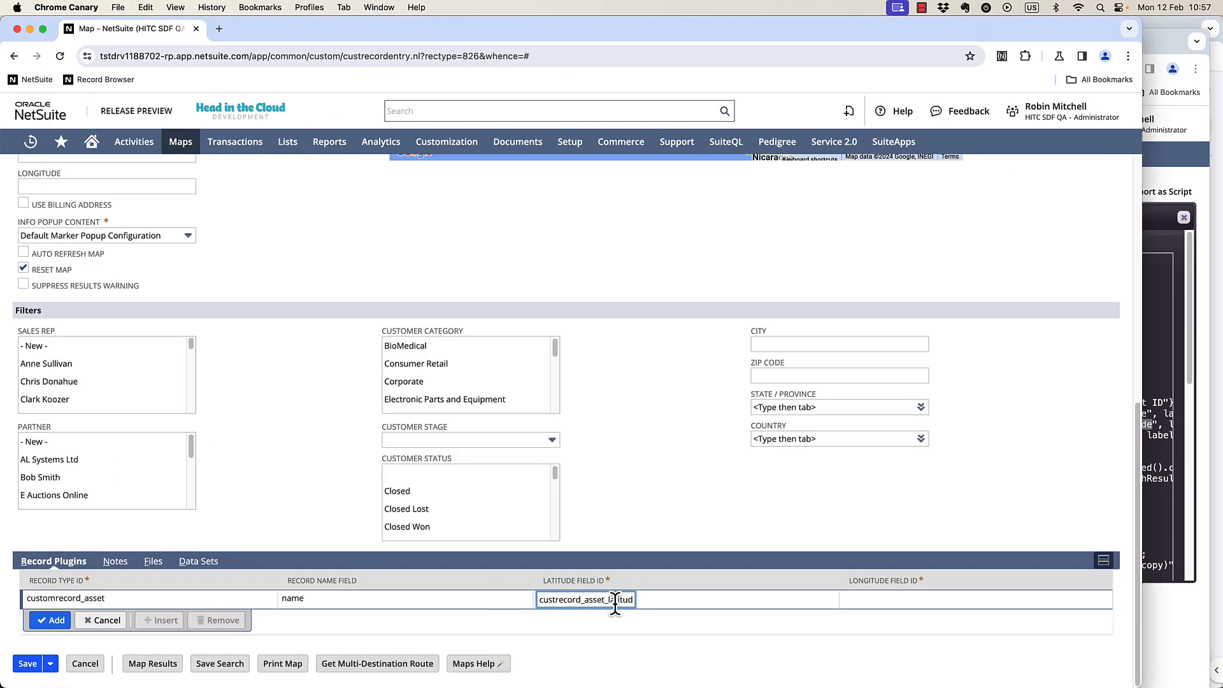
click(903, 609)
key(super+v)
click(50, 620)
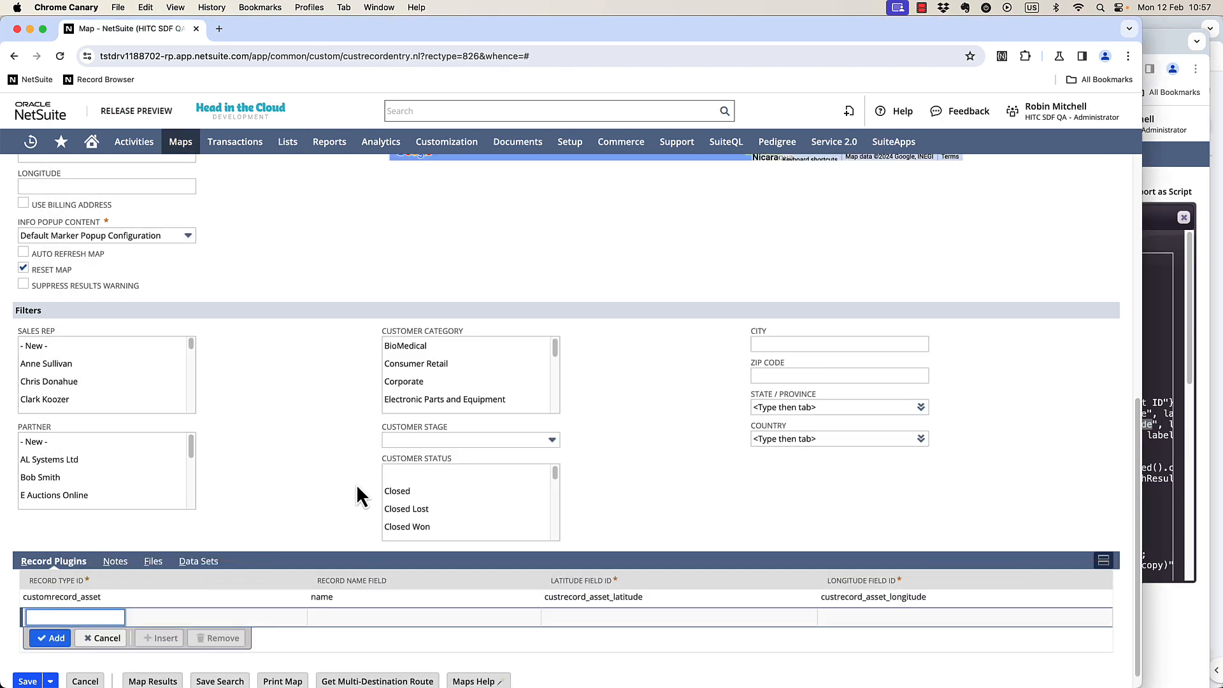
Select the Maps - Assets - Video saved search to plot the assets on the map.
scroll(316, 500, up, 10)
click(90, 430)
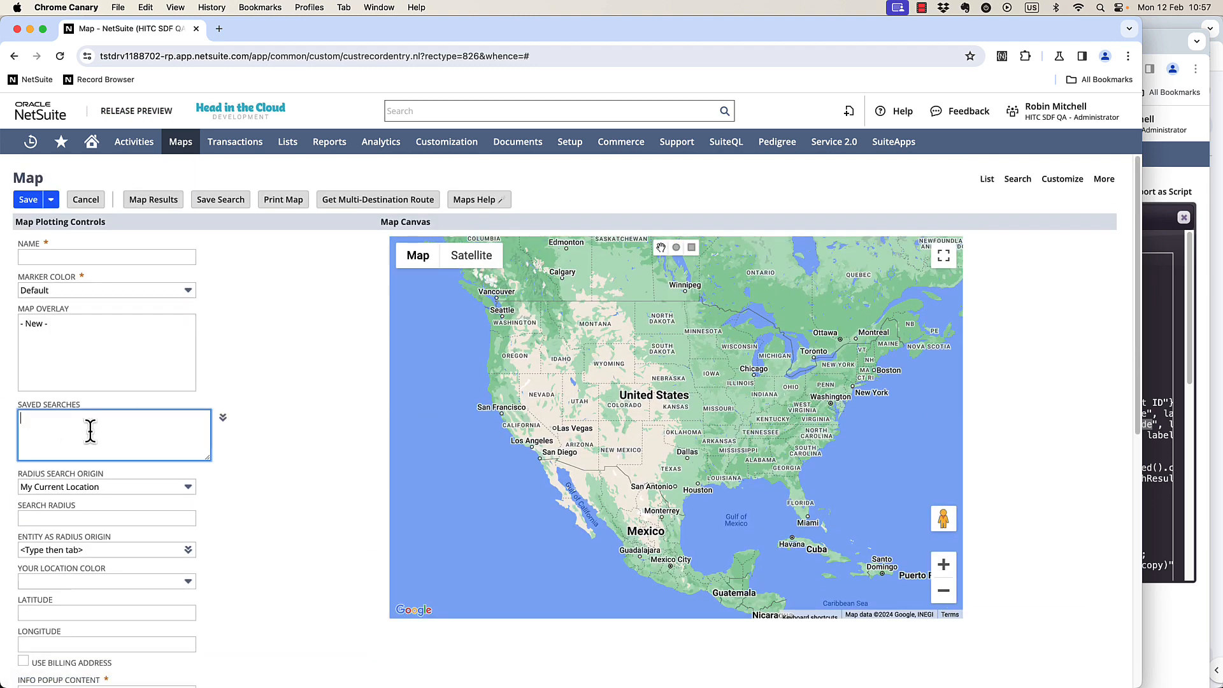
text(maps - ass)
key(Down)
key(Down)
key(Down)
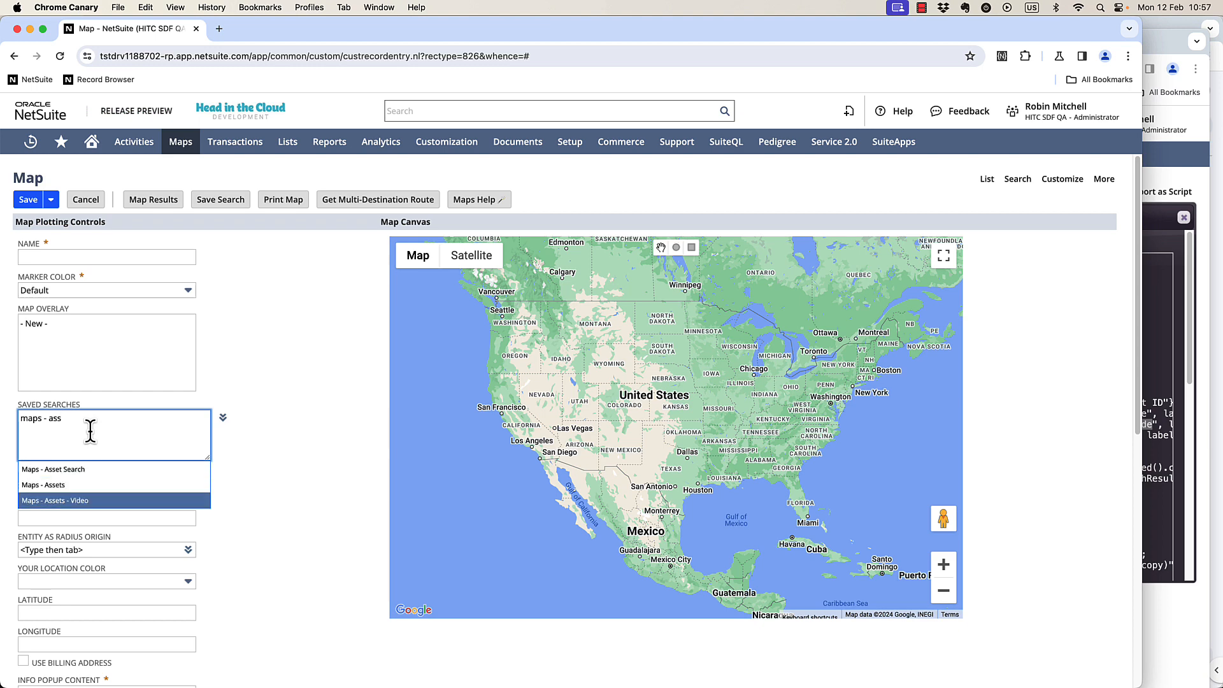
key(Return)
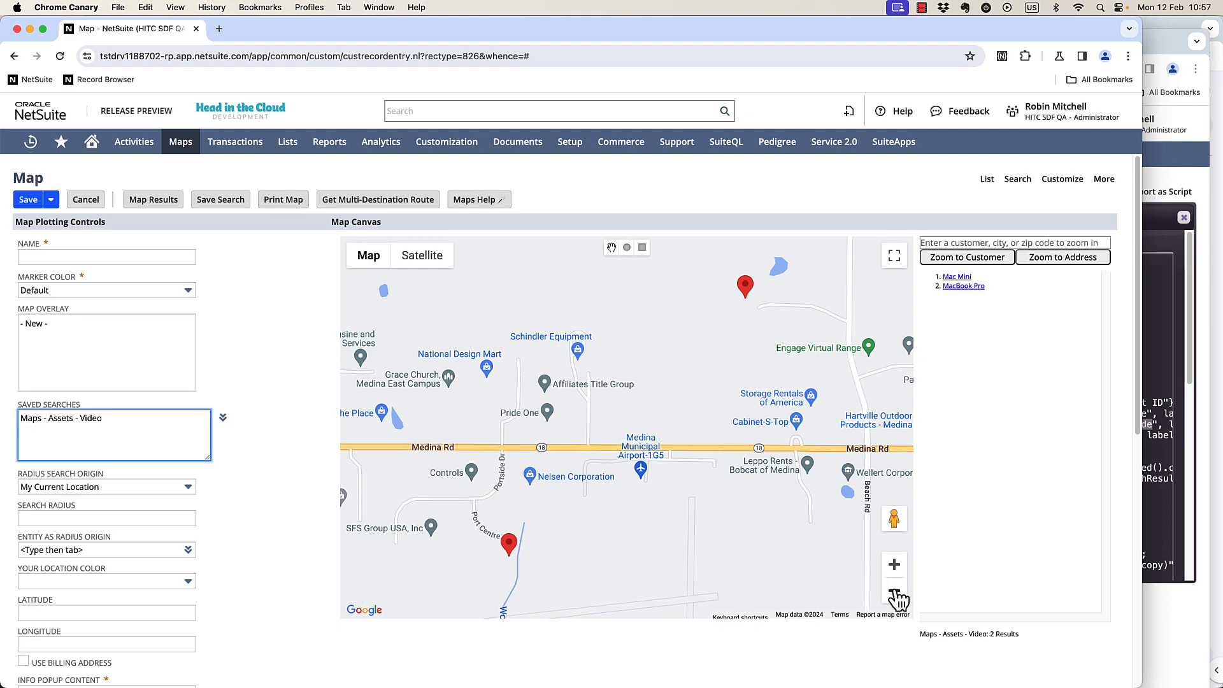
Zoom the map to the asset markers and open their info popups.
click(894, 595)
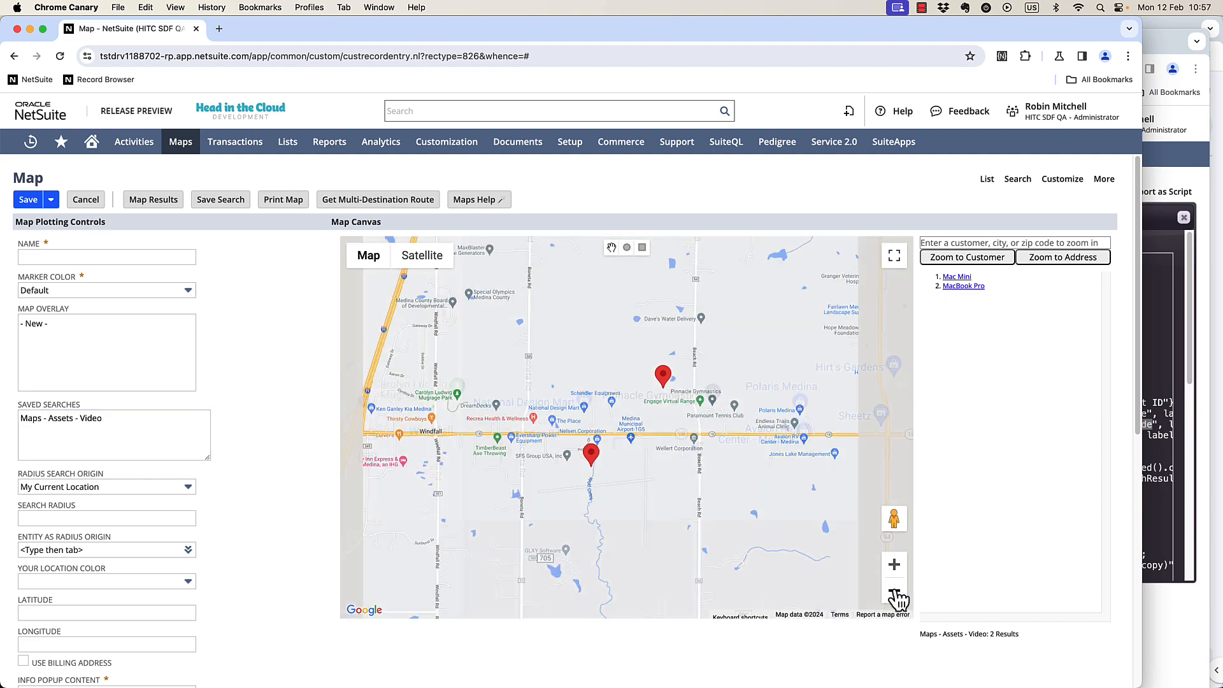
click(894, 594)
click(894, 594)
click(894, 595)
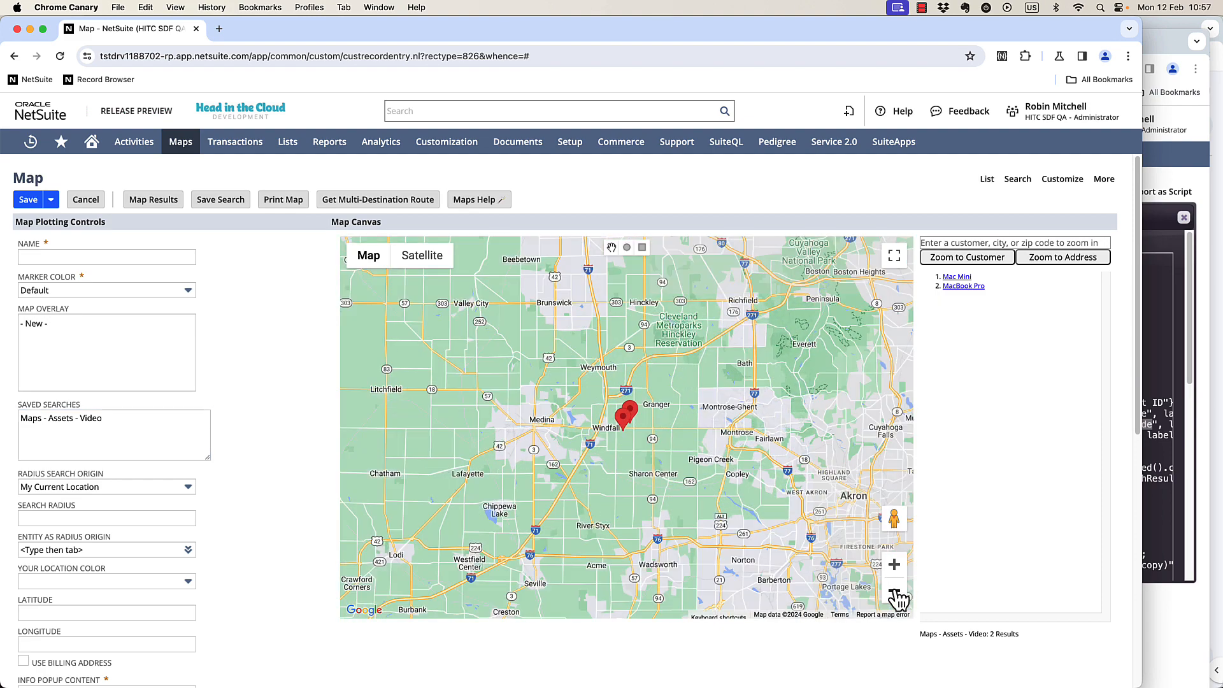
click(894, 564)
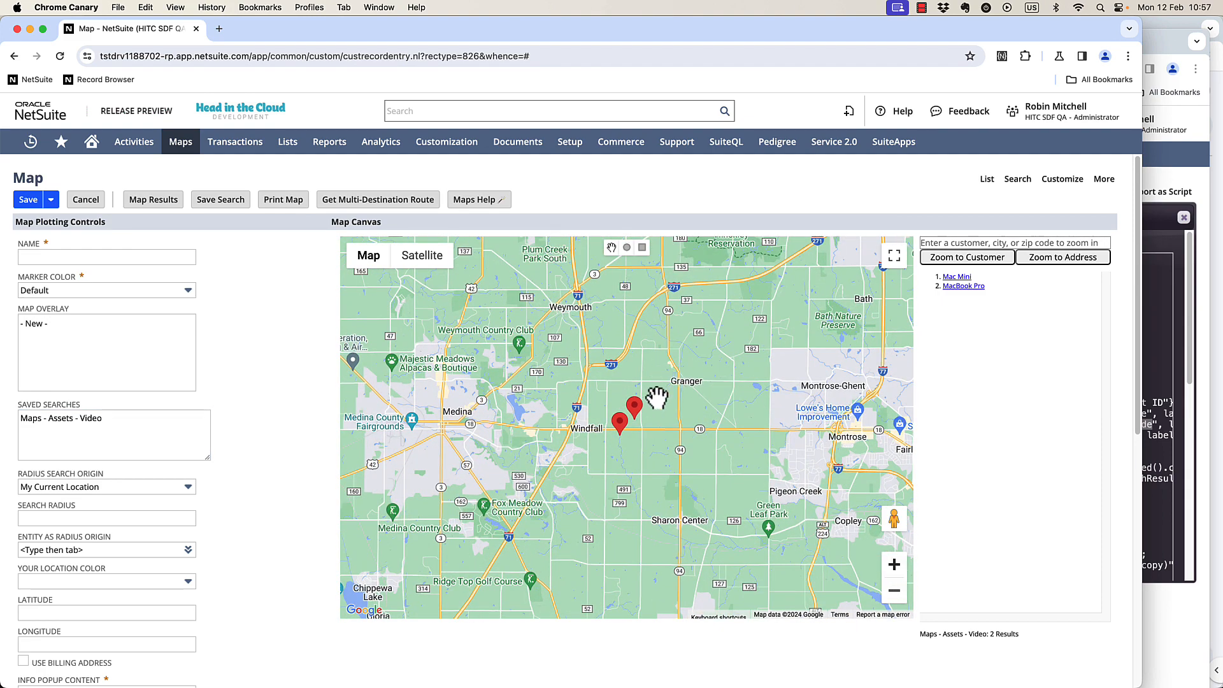
click(634, 407)
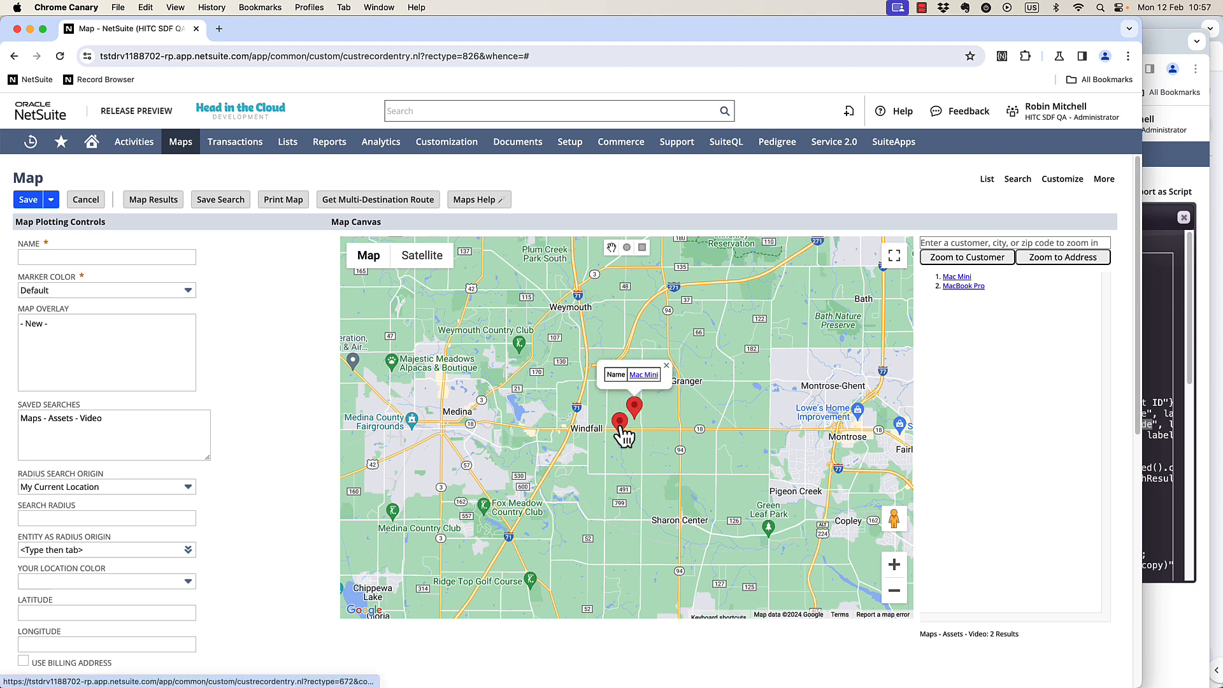
click(622, 425)
click(635, 411)
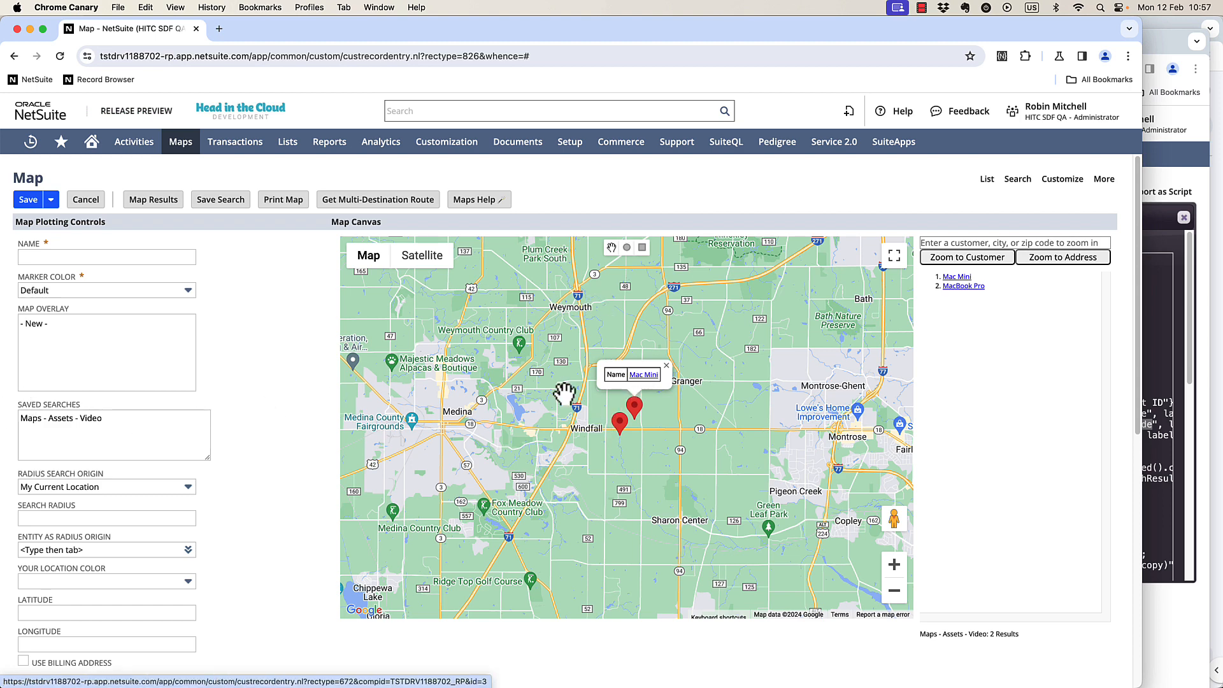
Open the Default Marker Popup Configuration record used for info popup content.
scroll(74, 400, down, 3)
scroll(74, 401, down, 10)
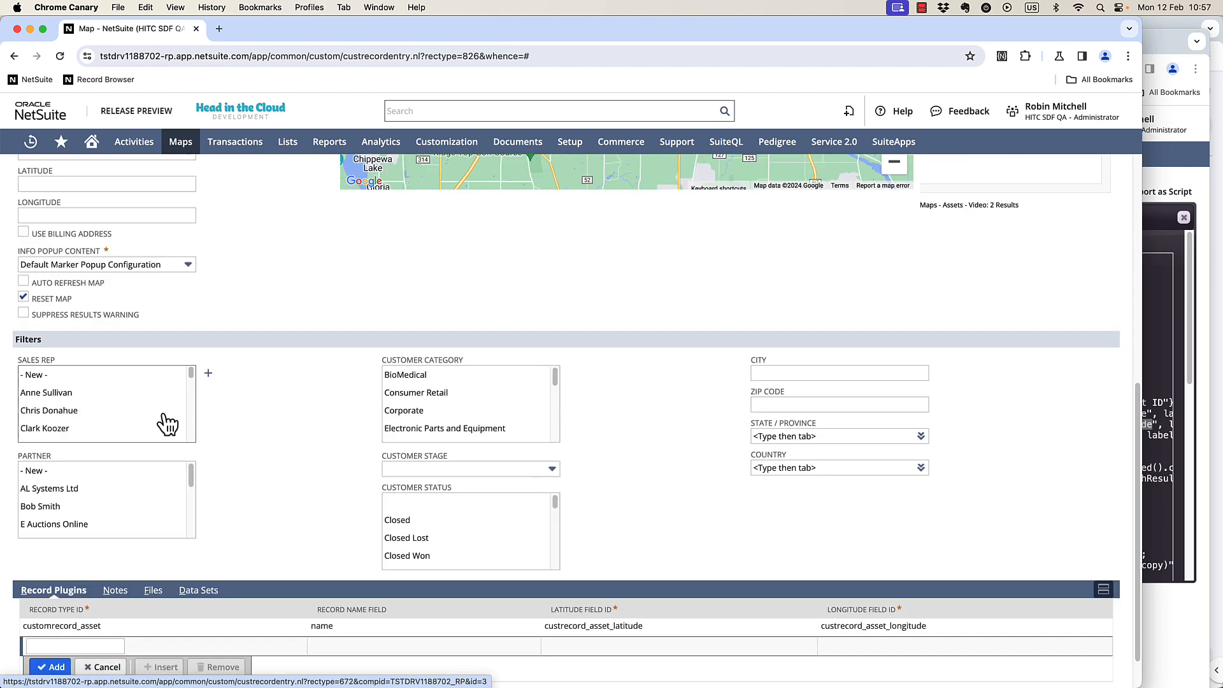
click(227, 267)
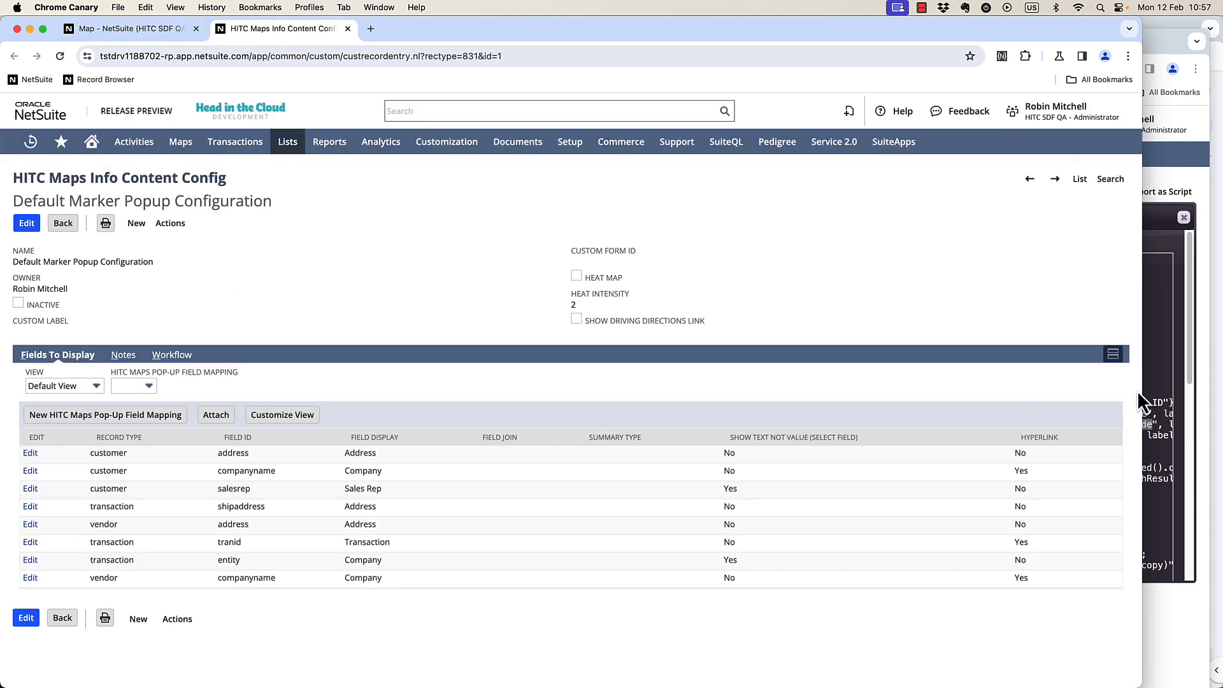
Add a popup field mapping for record type customrecord_asset with field ID custrecord_asset_color displayed as Color.
click(1157, 378)
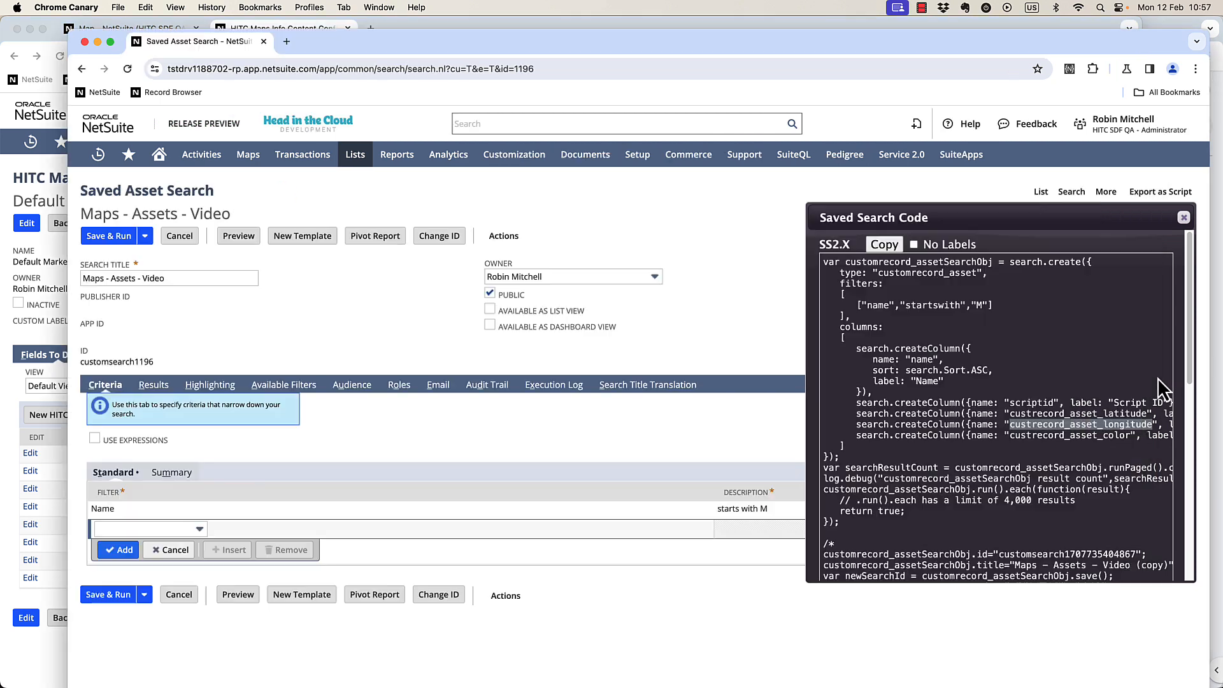
double_click(1057, 435)
key(cmd+c)
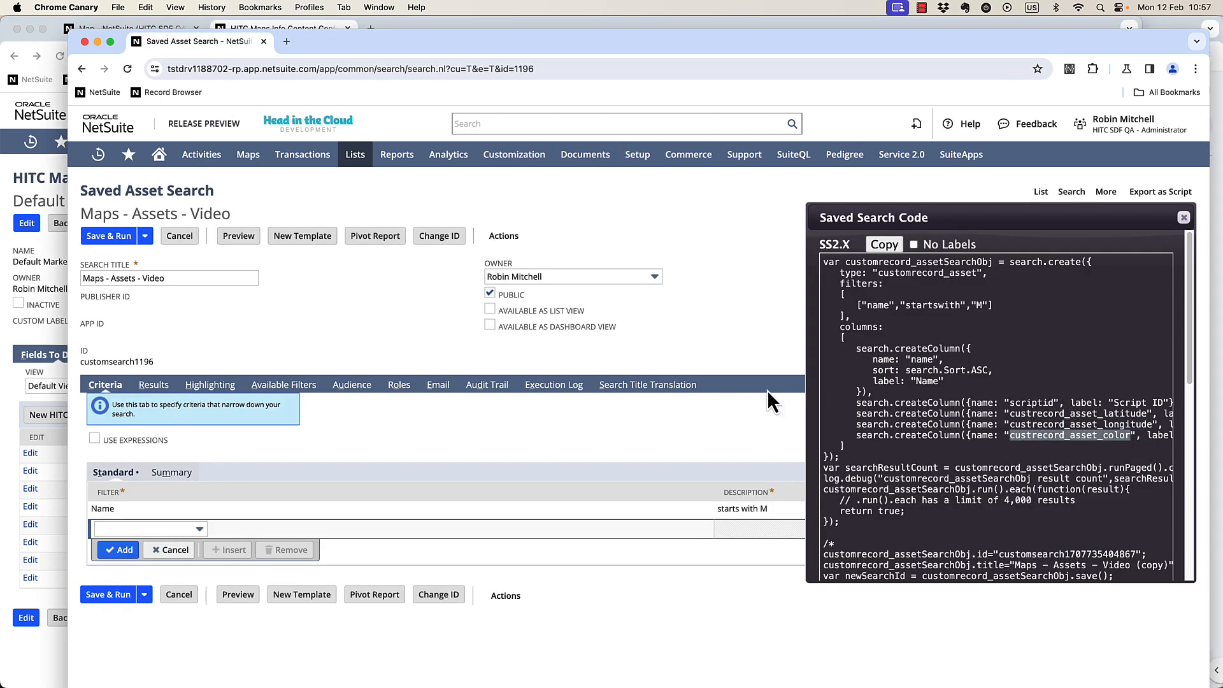
click(40, 293)
click(30, 228)
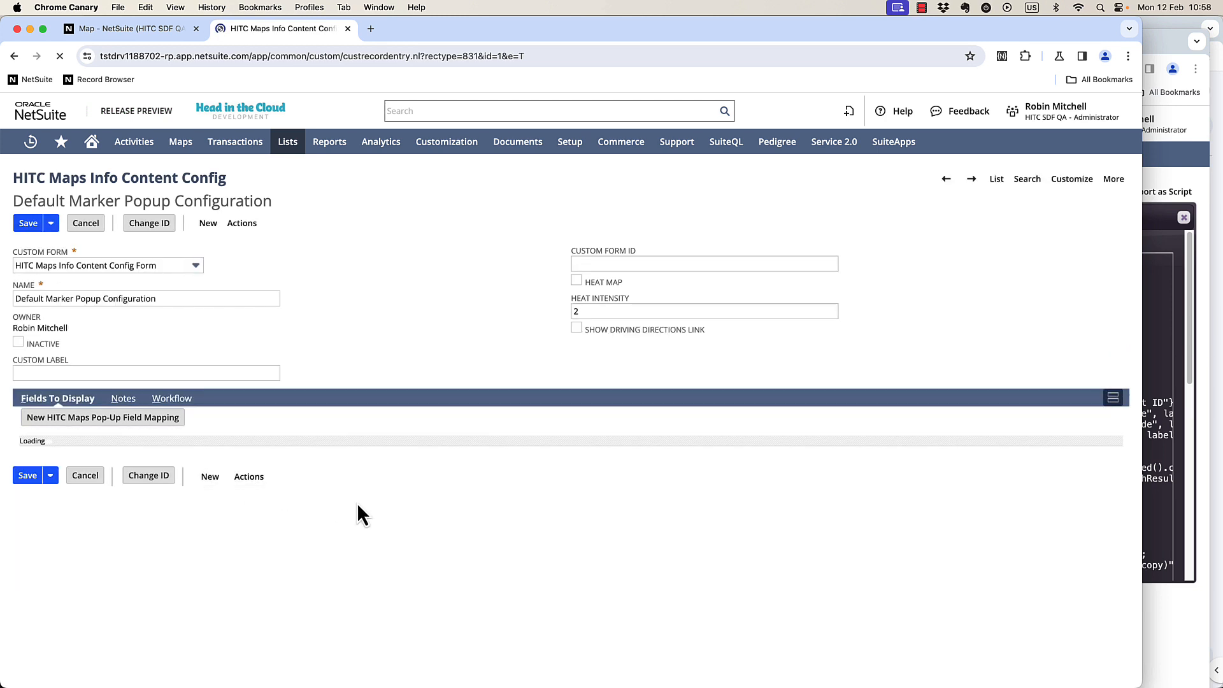
click(331, 599)
key(cmd+v)
click(1157, 315)
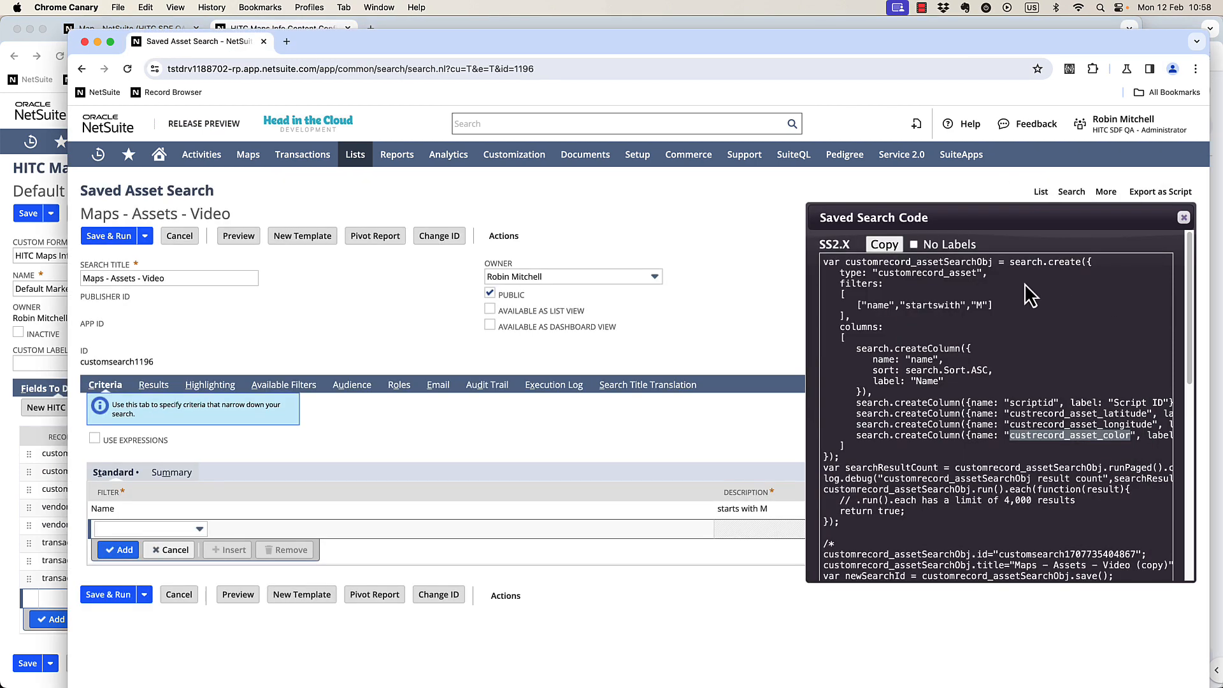
double_click(935, 273)
key(cmd+c)
click(18, 560)
click(61, 592)
key(cmd+v)
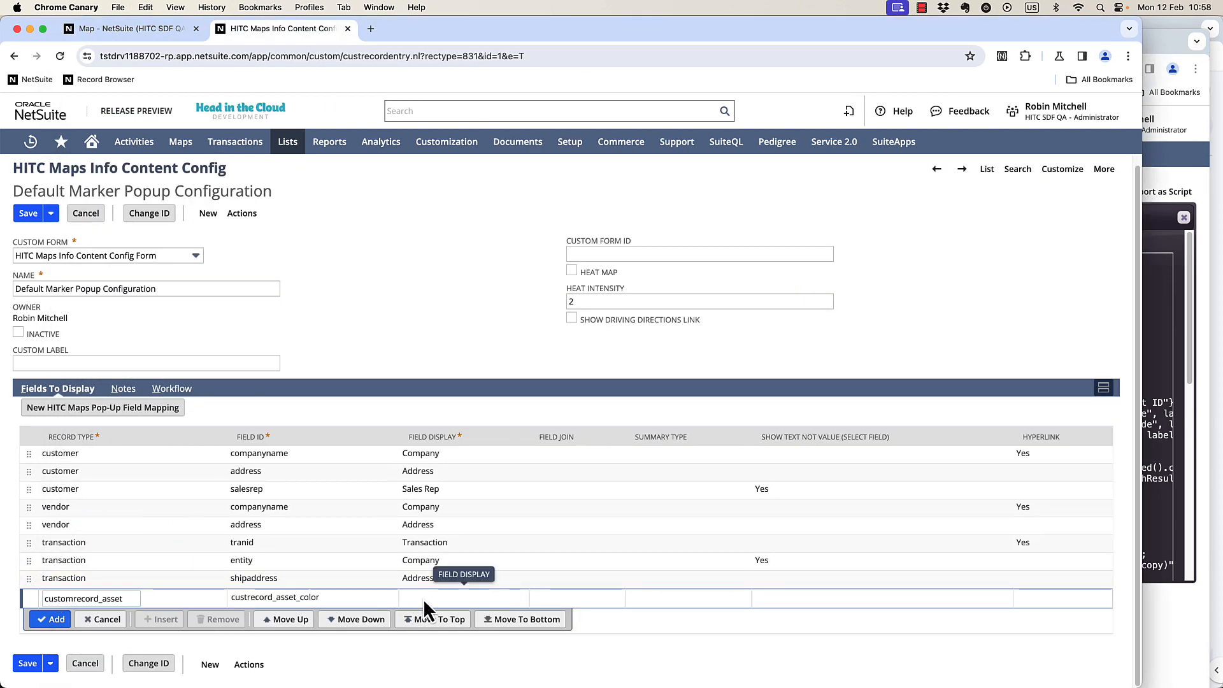
click(423, 598)
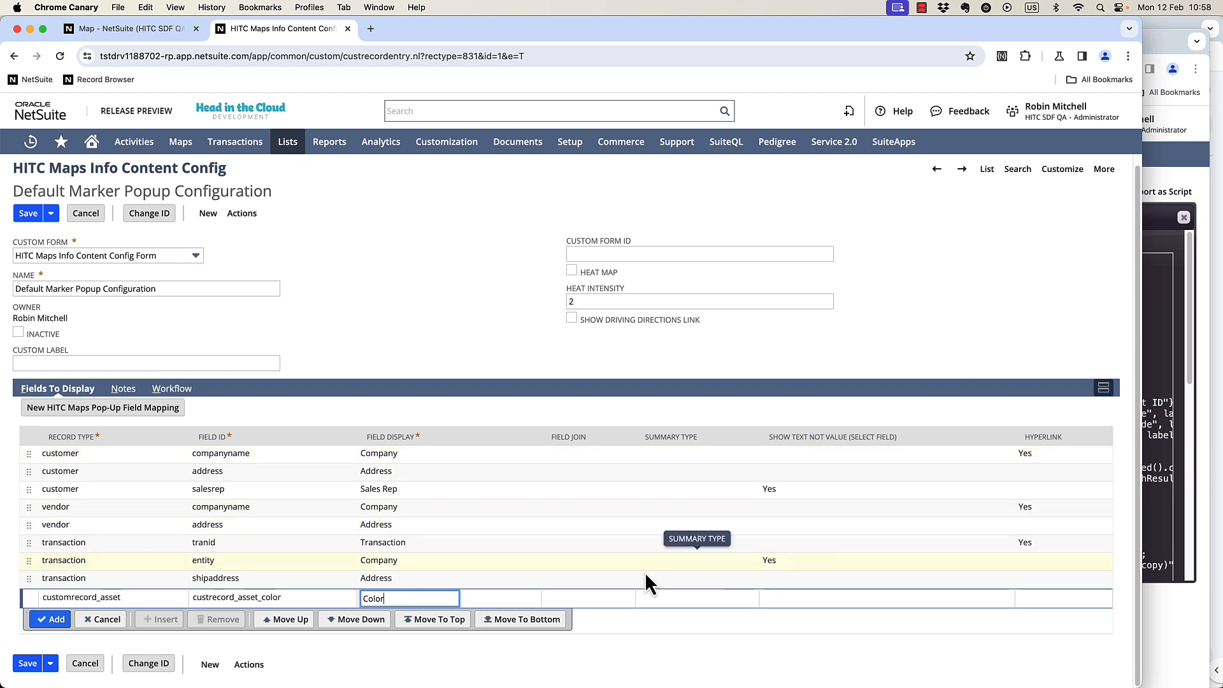
click(49, 619)
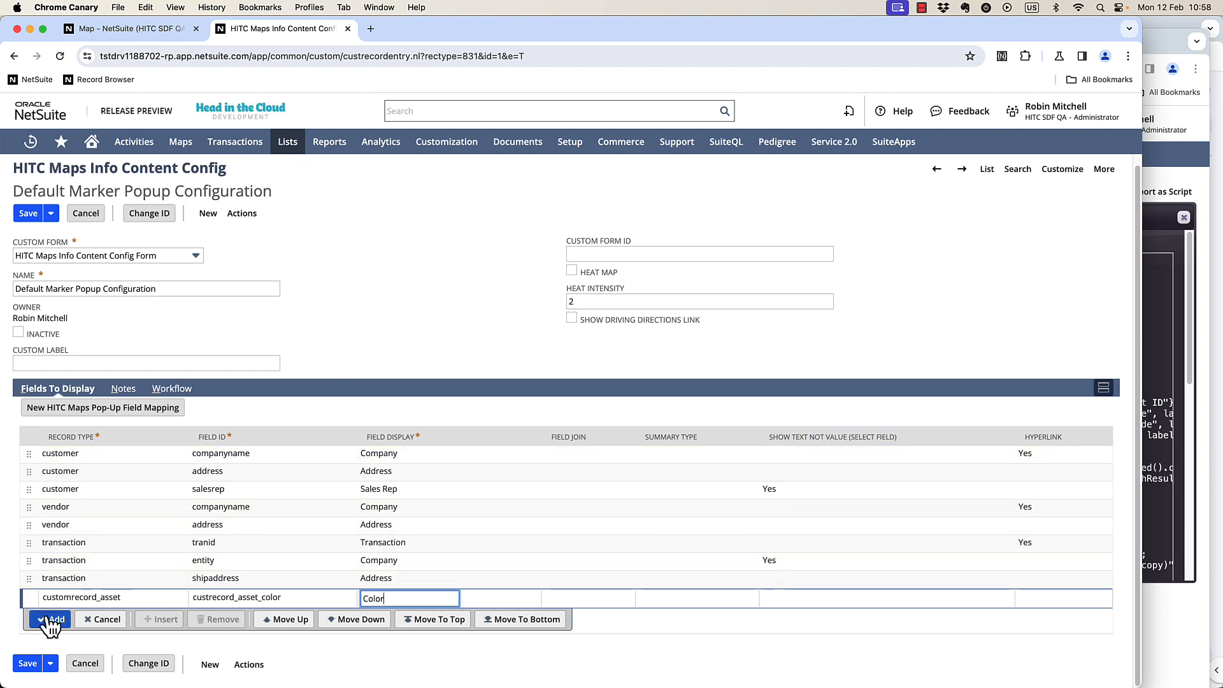
Add a customrecord_asset mapping for field owner displayed as Owner with Show Text Not Value checked, then save the configuration.
key(super+v)
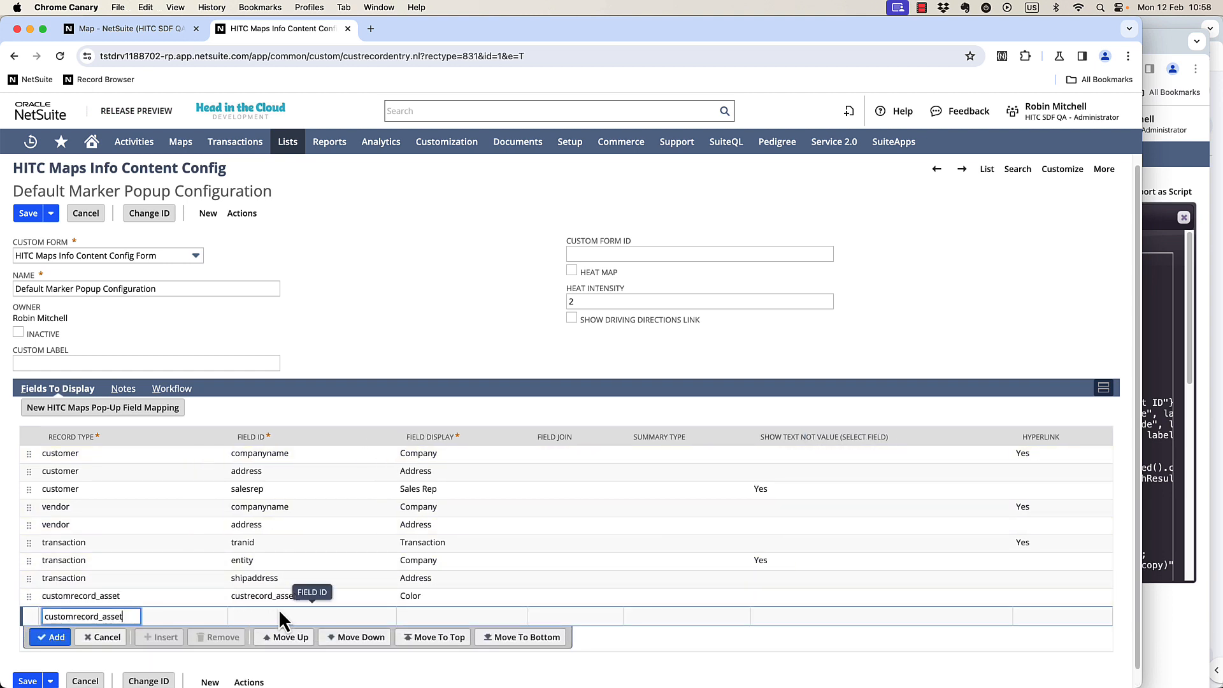
click(277, 610)
text(owner)
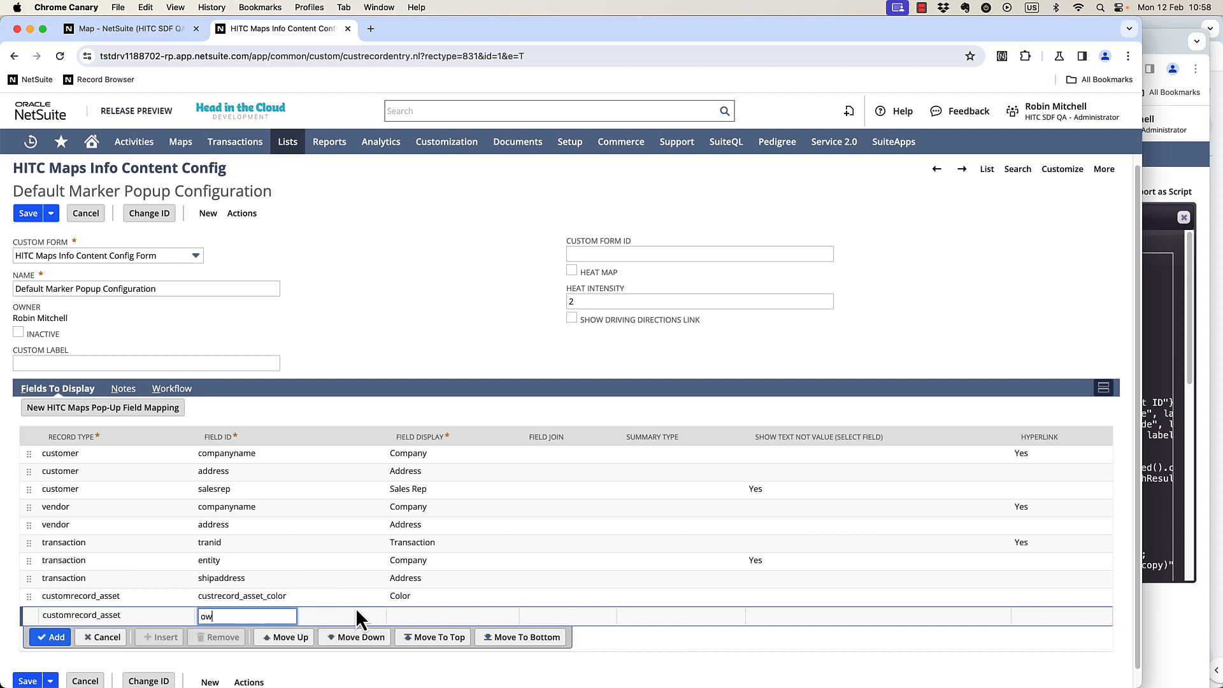
key(Tab)
text(Owner)
key(Tab)
key(Tab)
key(Tab)
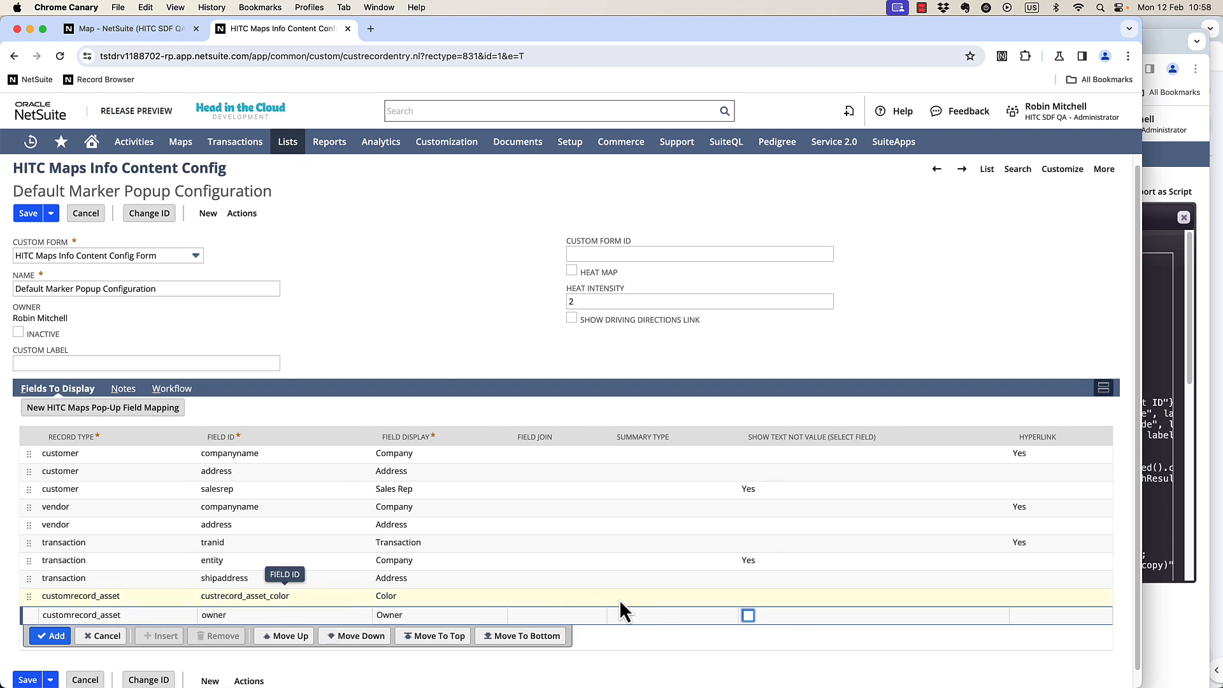
click(747, 616)
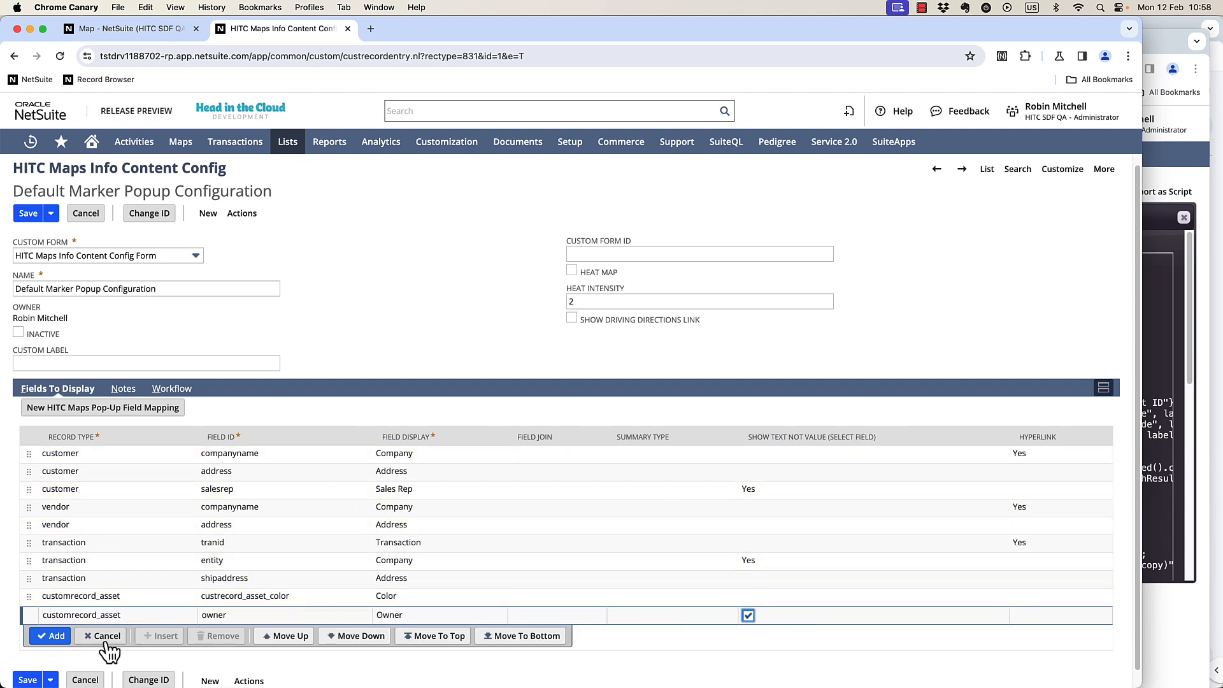
click(52, 635)
click(28, 212)
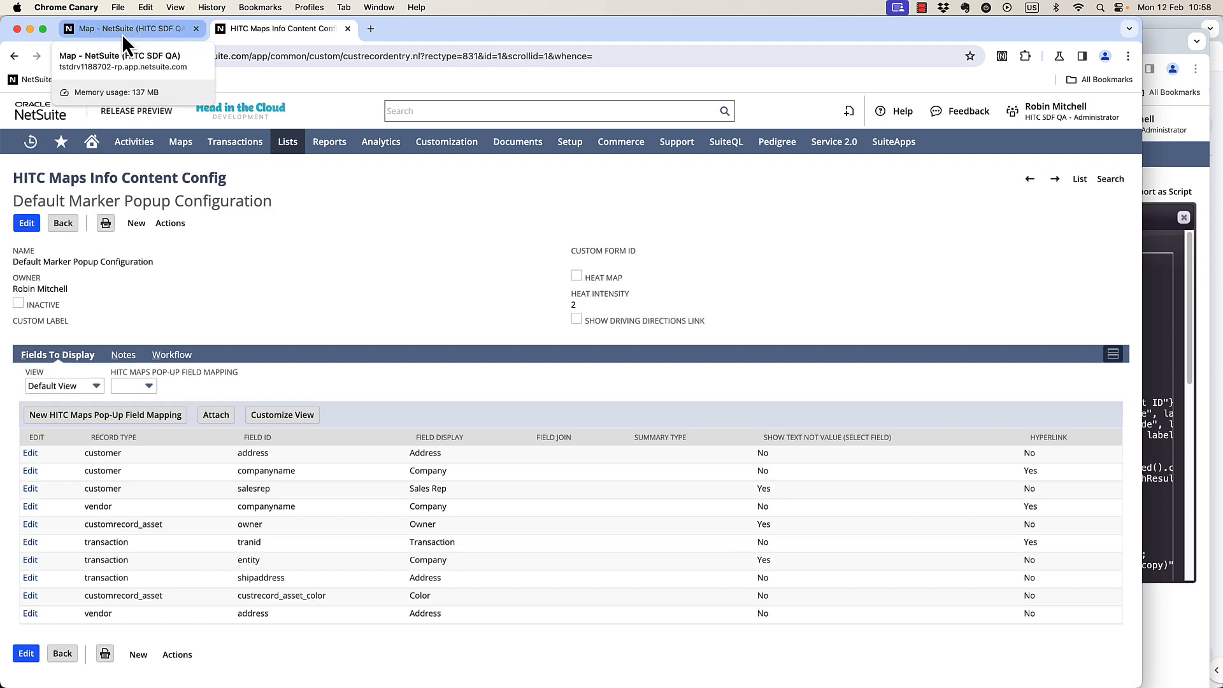
Name the map Assets and save it.
click(121, 33)
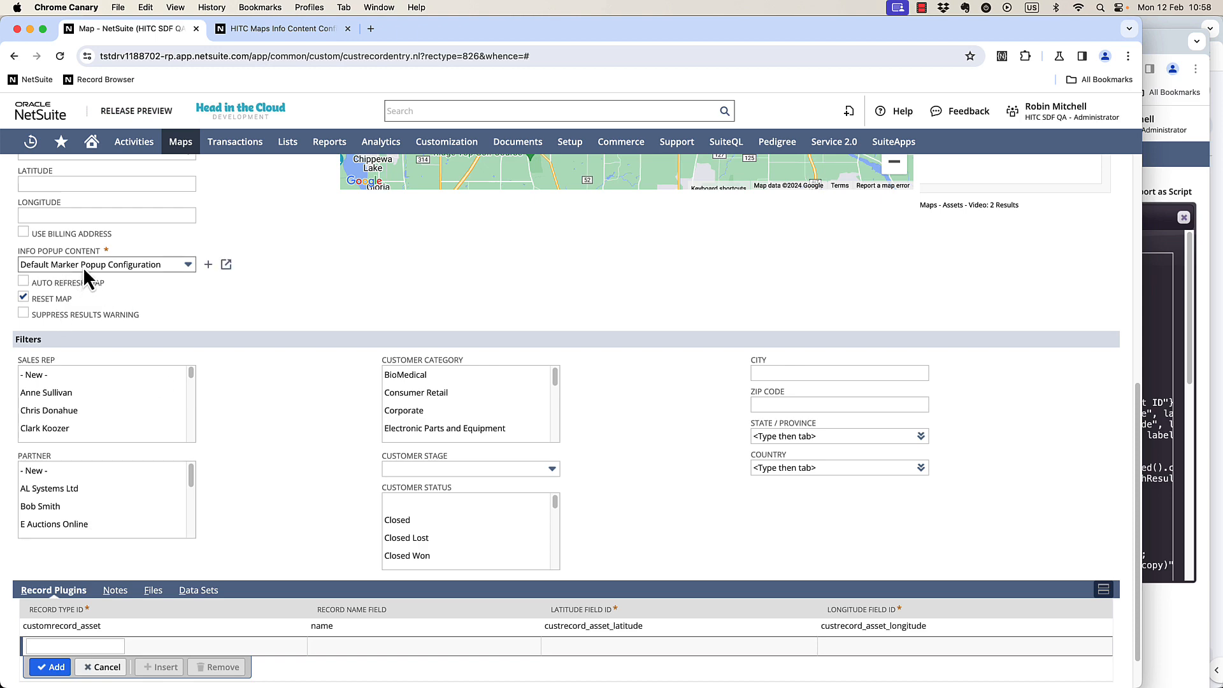
scroll(82, 349, up, 7)
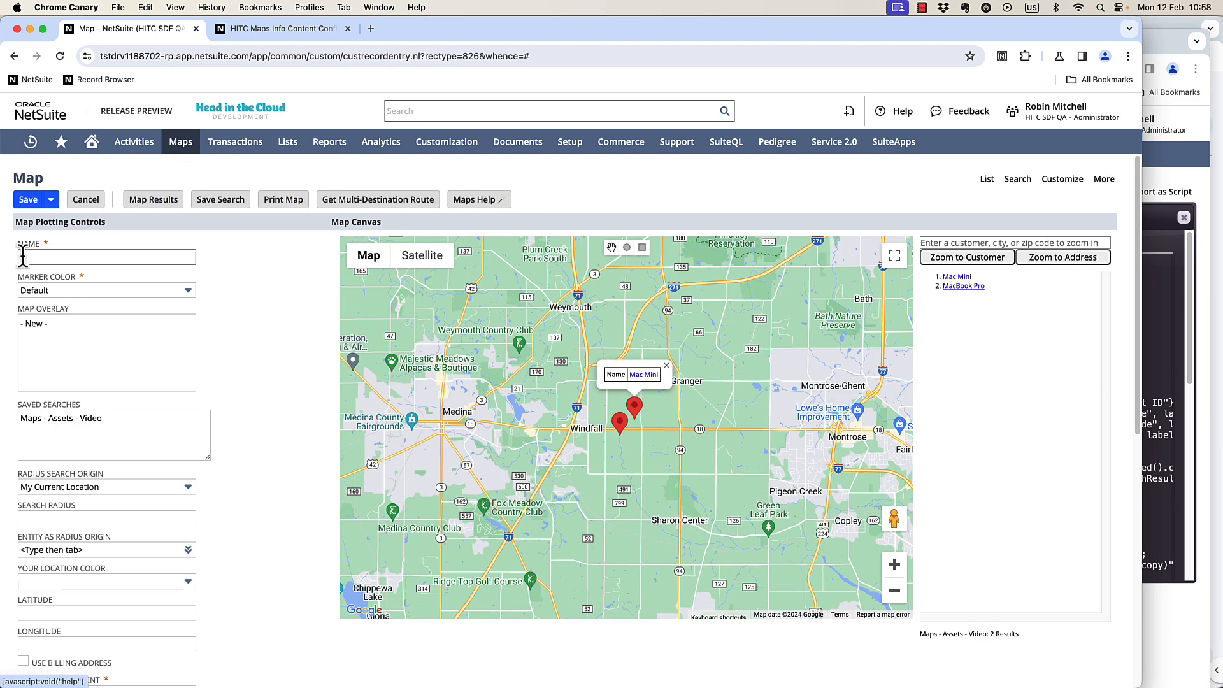
click(87, 258)
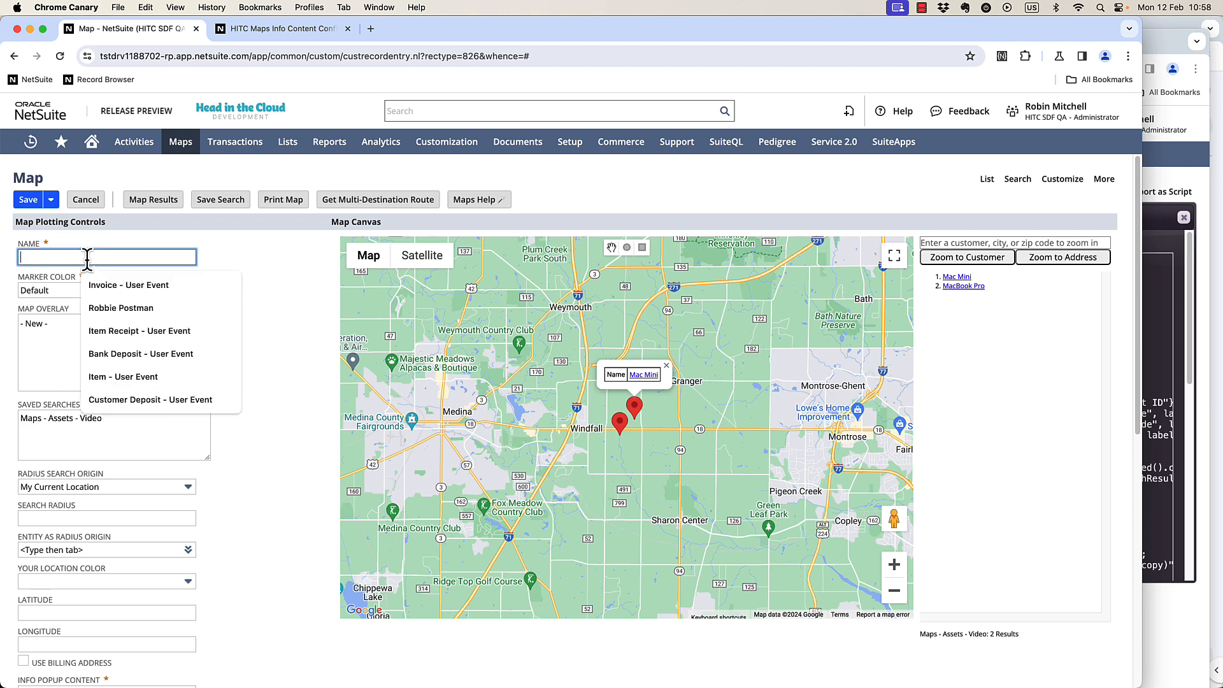
key(Escape)
text(Assets)
key(Tab)
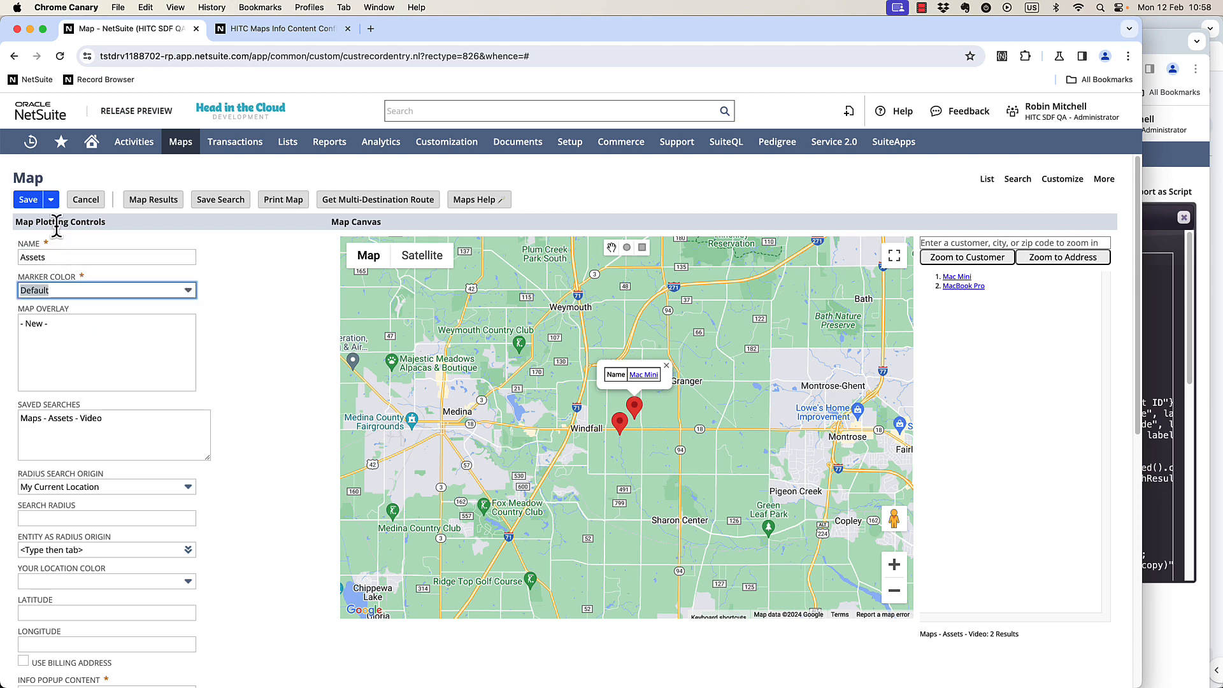
click(29, 203)
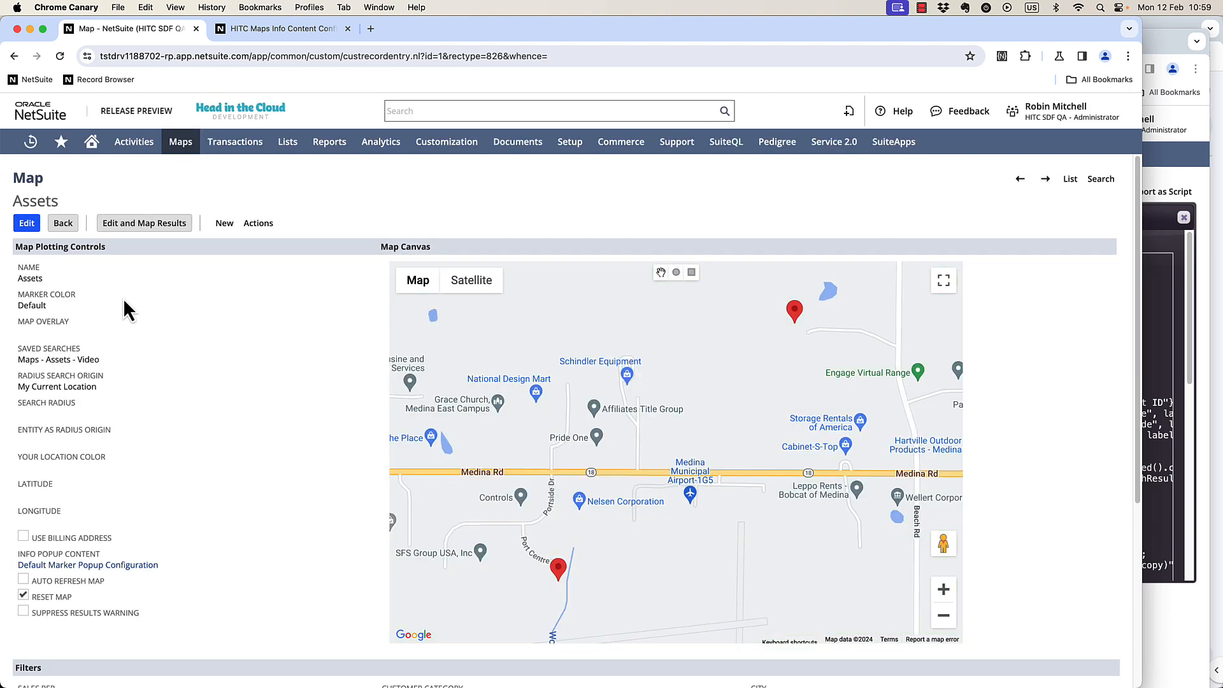
Edit and map the results, then open the info popups of both asset markers.
click(135, 230)
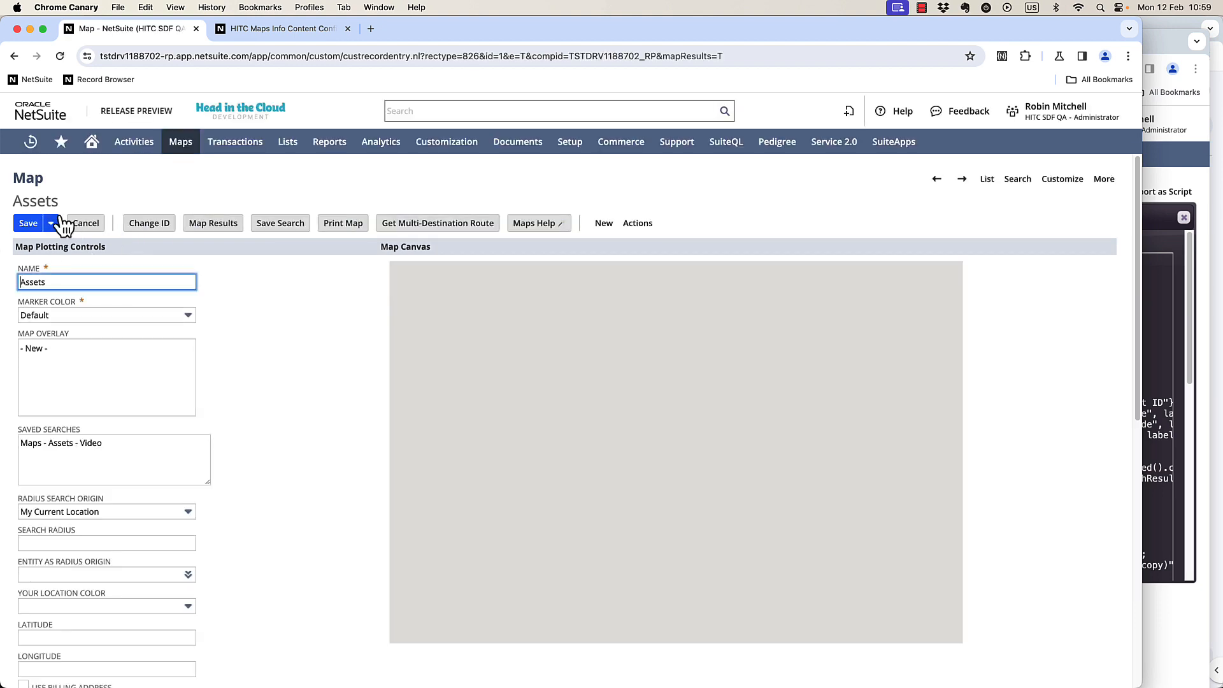
mouse_move(63, 225)
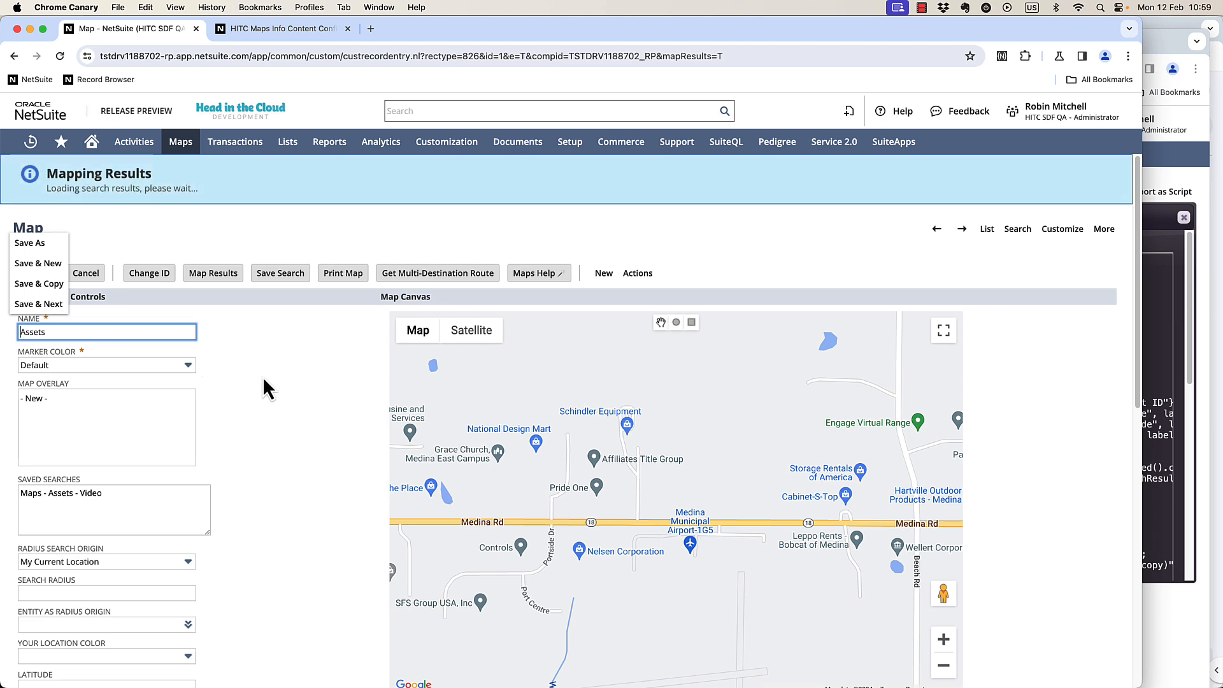
click(514, 576)
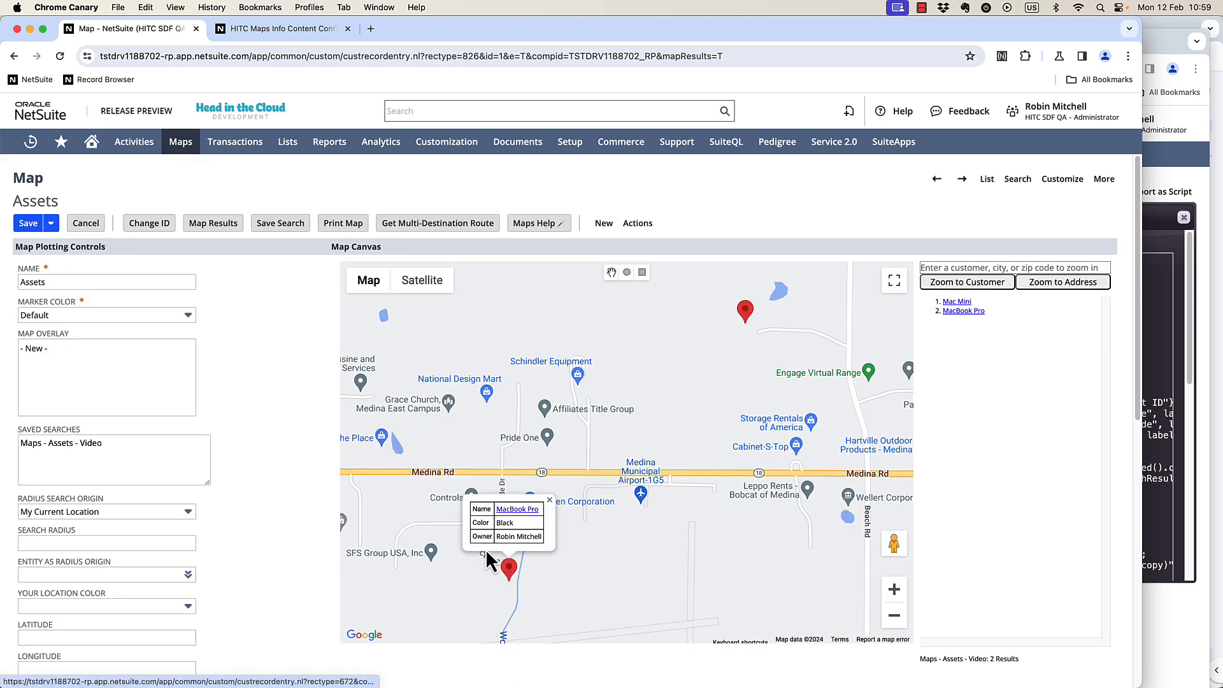
scroll(306, 446, down, 1)
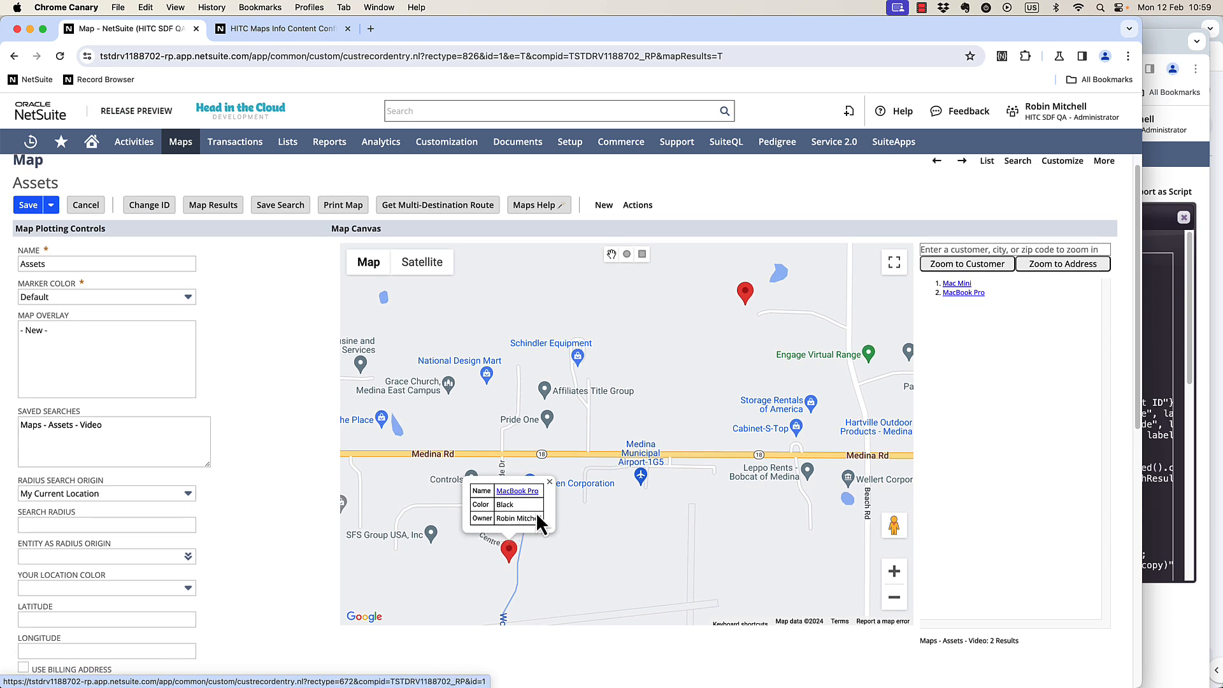
click(747, 294)
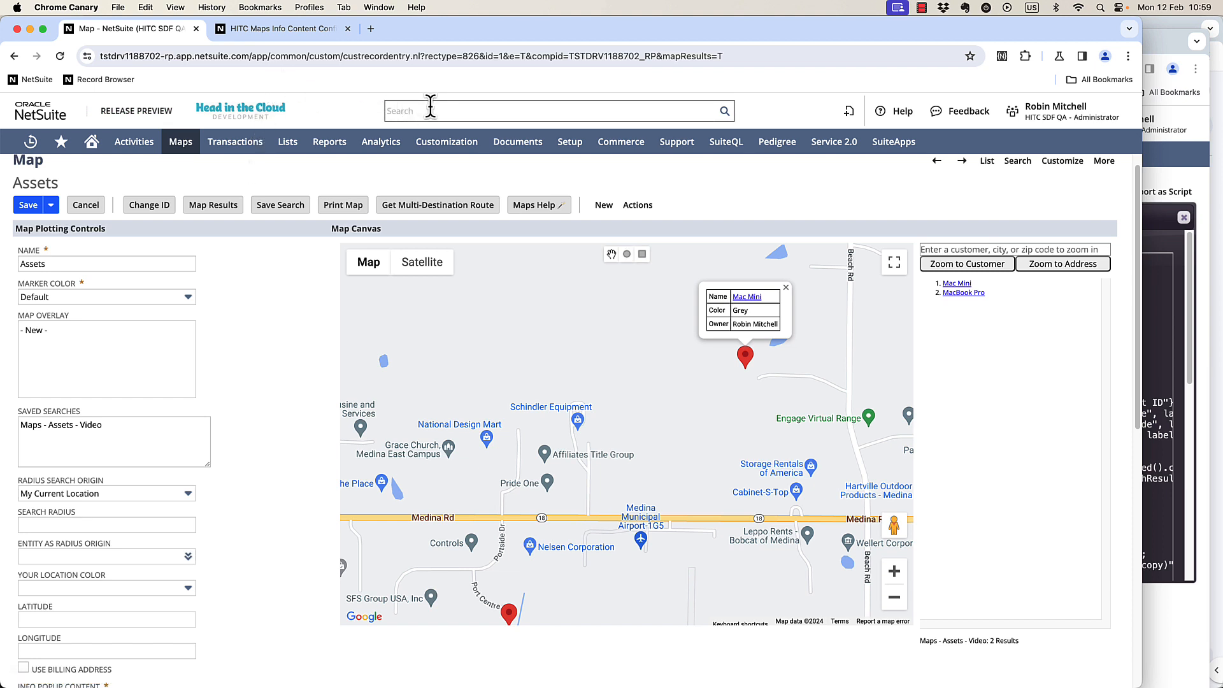
Search globally for the grouped test assets saved search and open it for editing.
click(347, 28)
click(444, 108)
text(search)
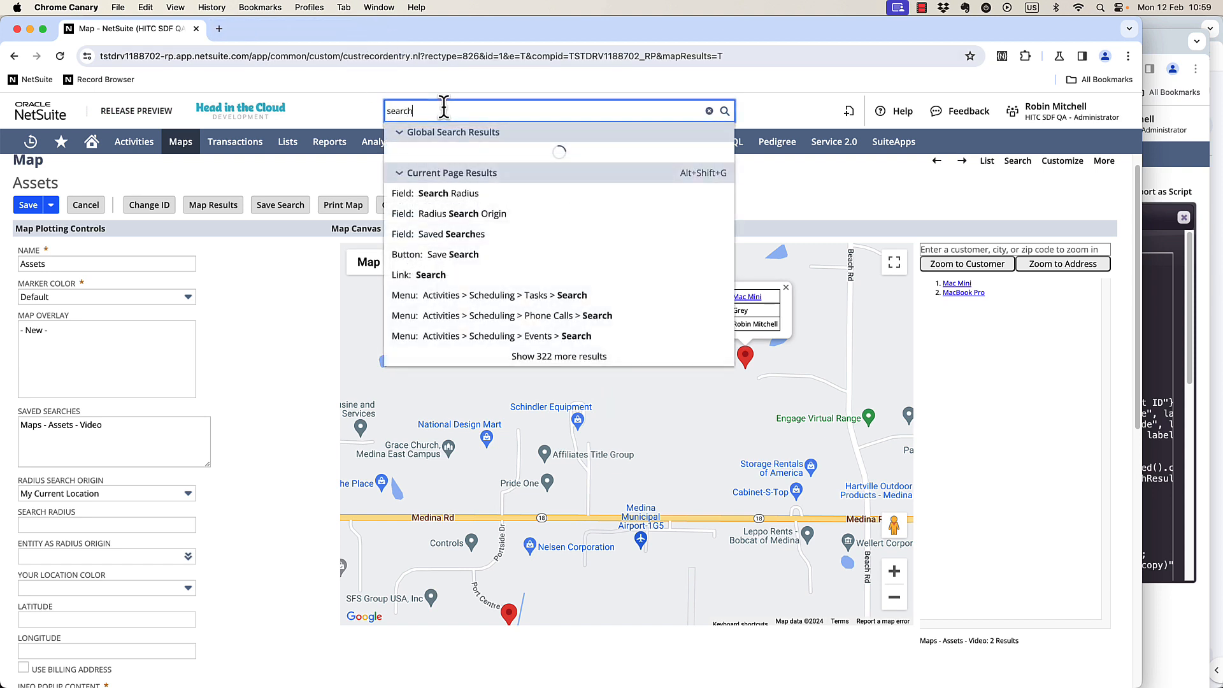
text(: Robbie)
text(test asset)
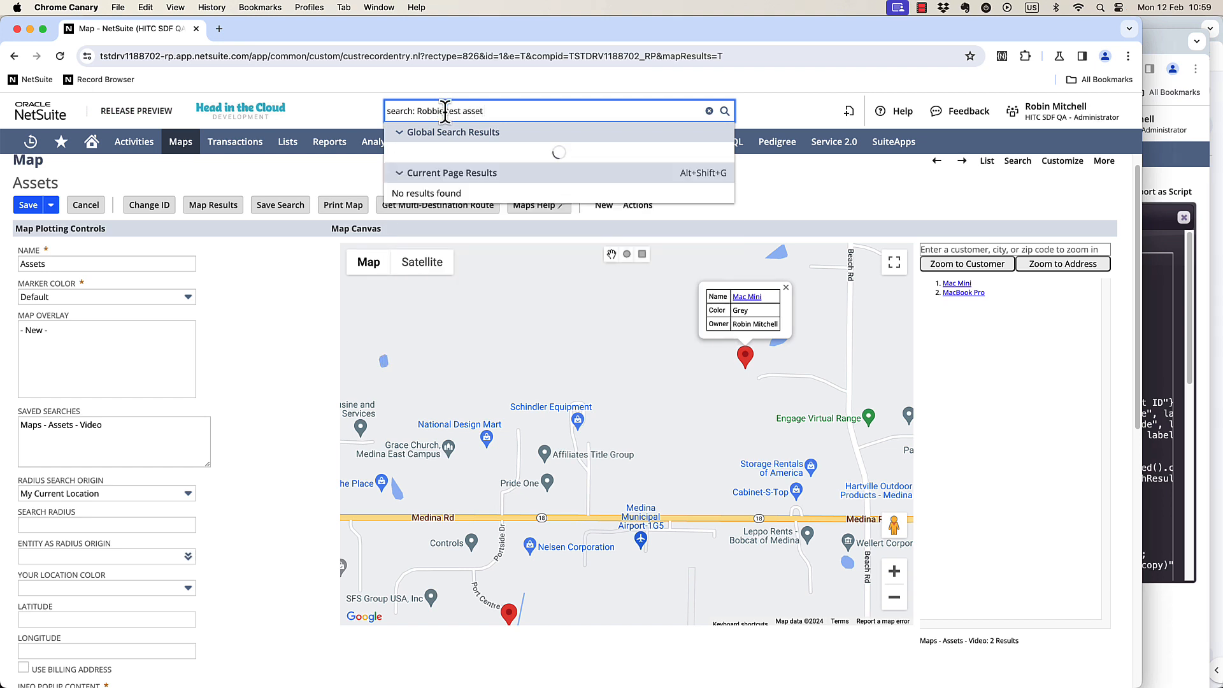
text(s)
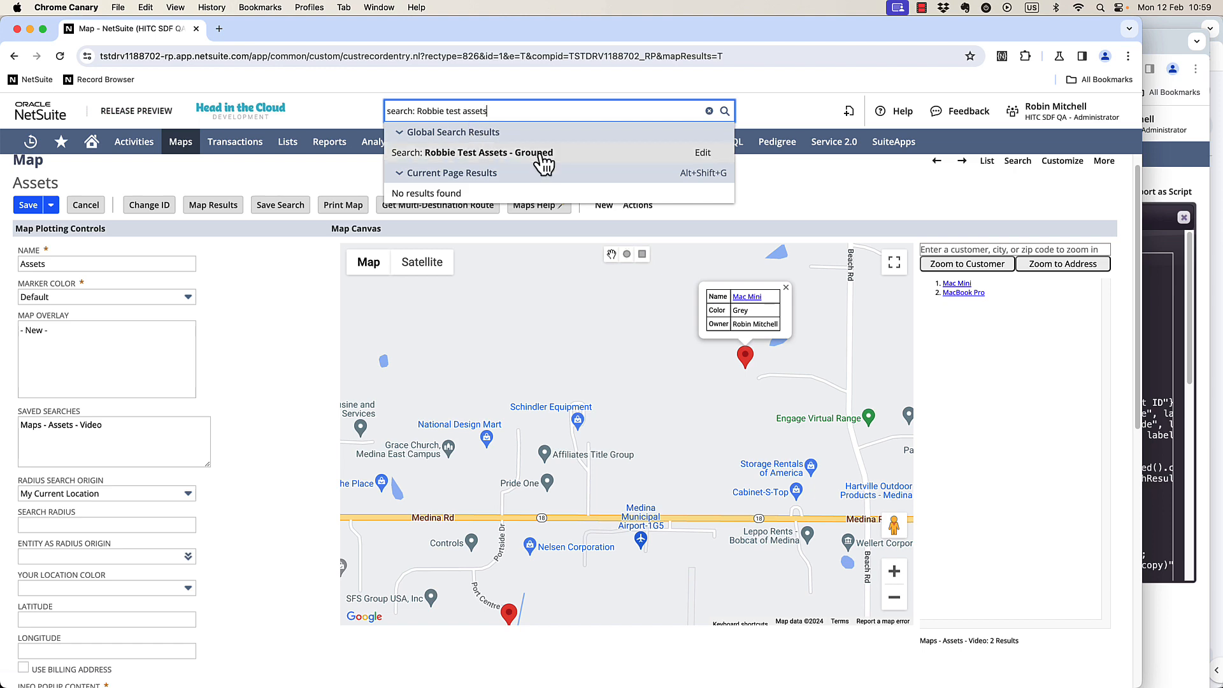
click(703, 154)
Review the saved search's result columns and run the search.
click(269, 26)
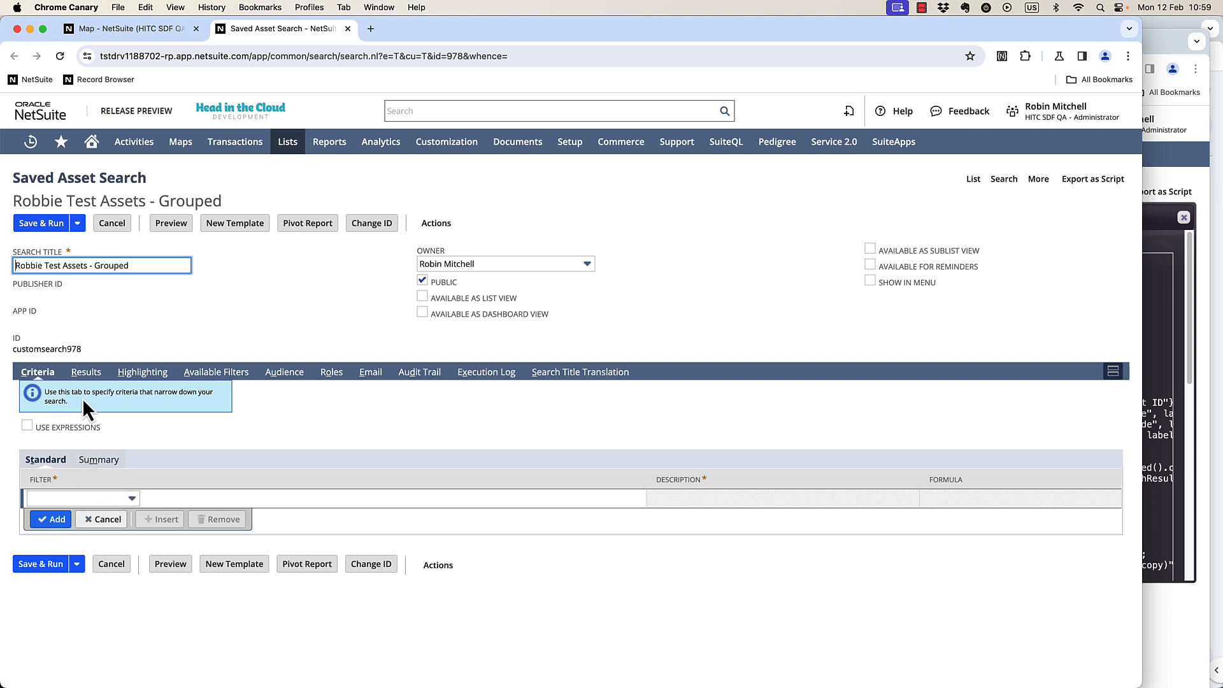
click(86, 373)
scroll(479, 510, down, 3)
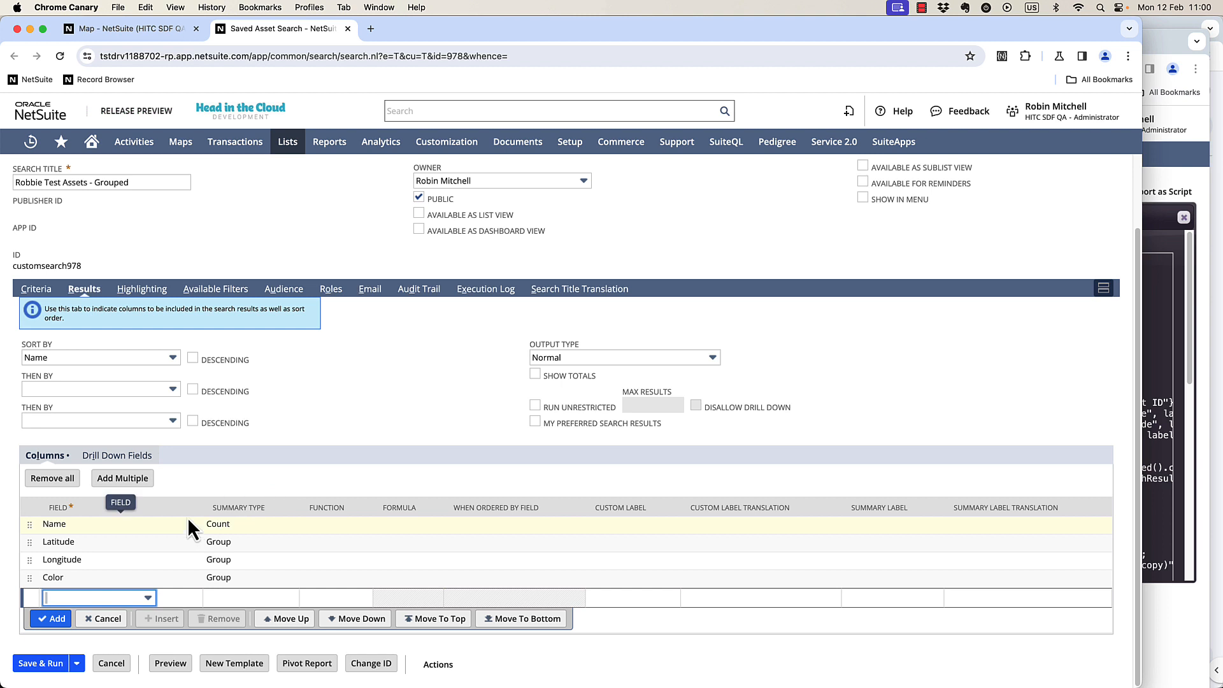
scroll(80, 402, up, 3)
click(64, 224)
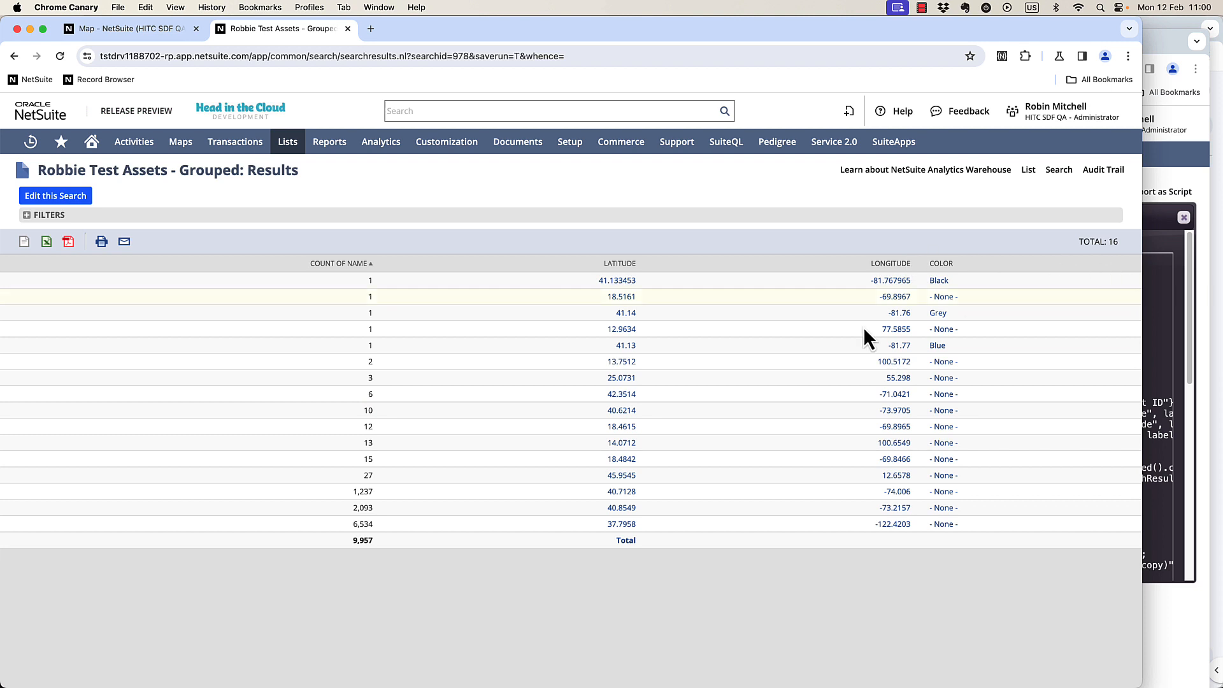
Start a new map and add a record plugin with record type customrecord_asset and record name field name.
click(133, 29)
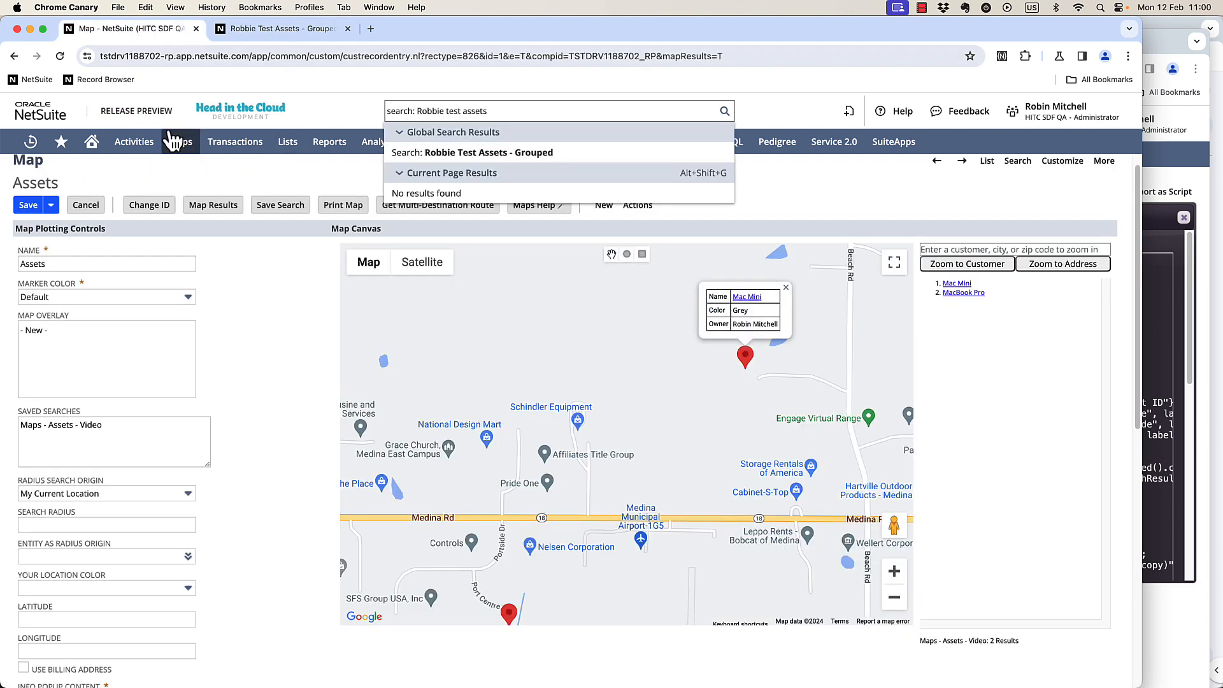
mouse_move(180, 141)
mouse_move(209, 193)
click(435, 196)
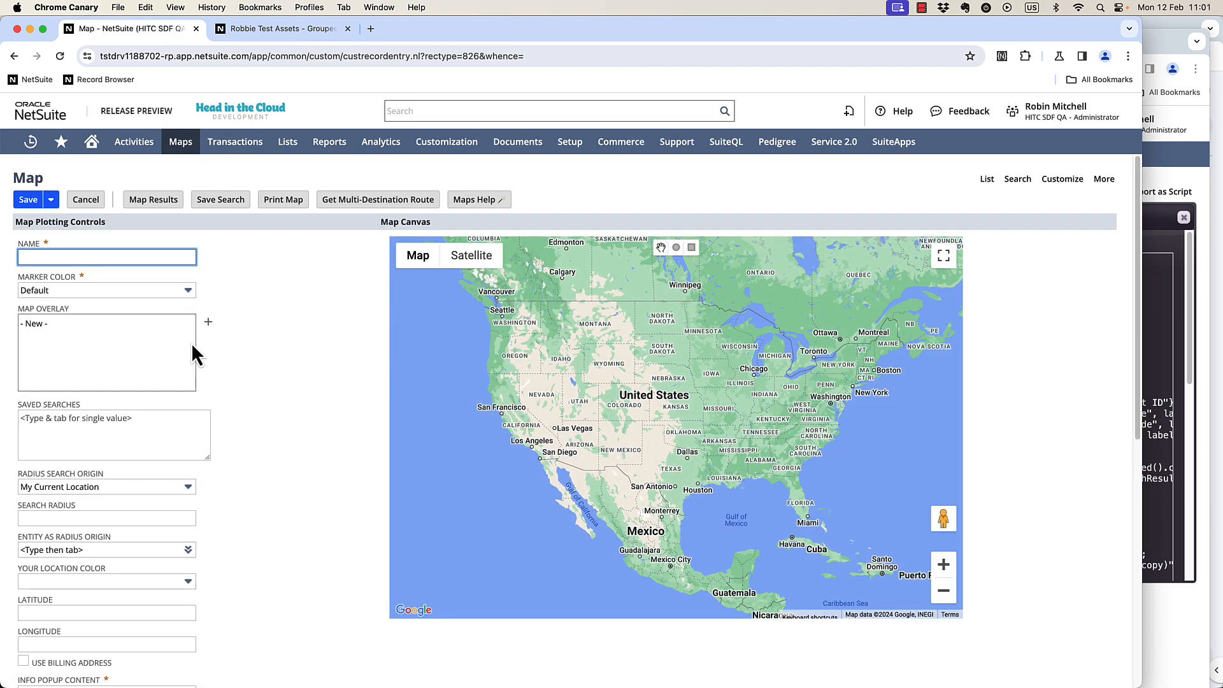
scroll(178, 390, down, 7)
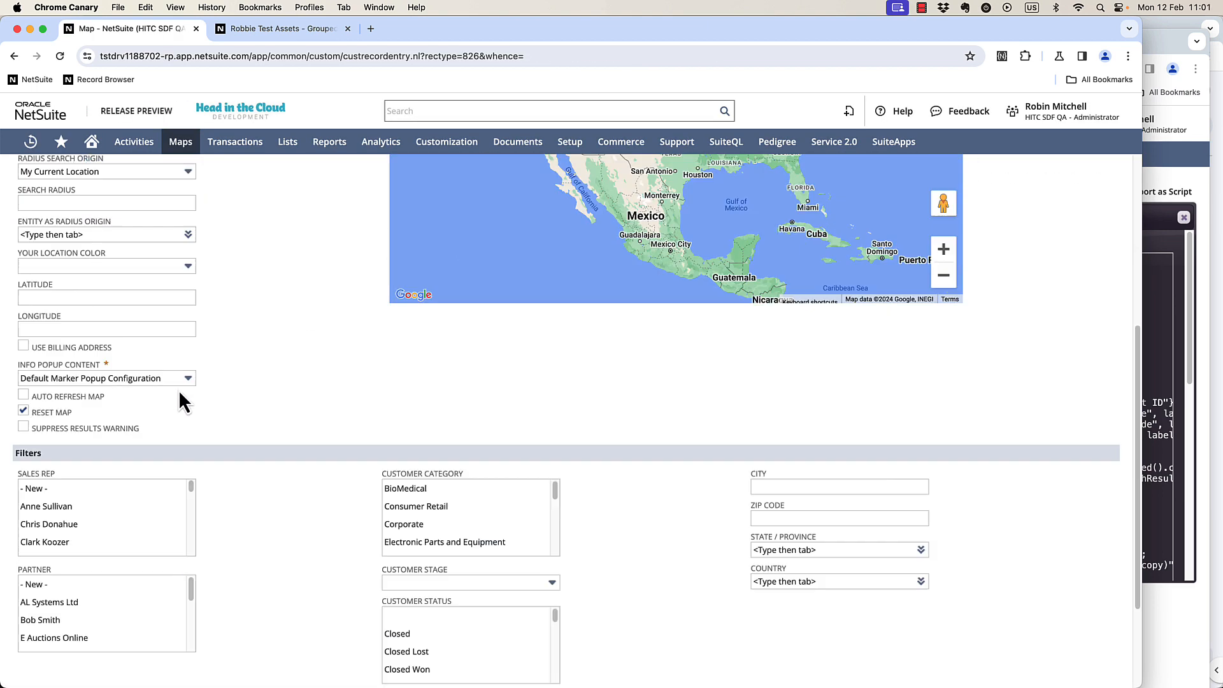
click(1150, 282)
key(super+c)
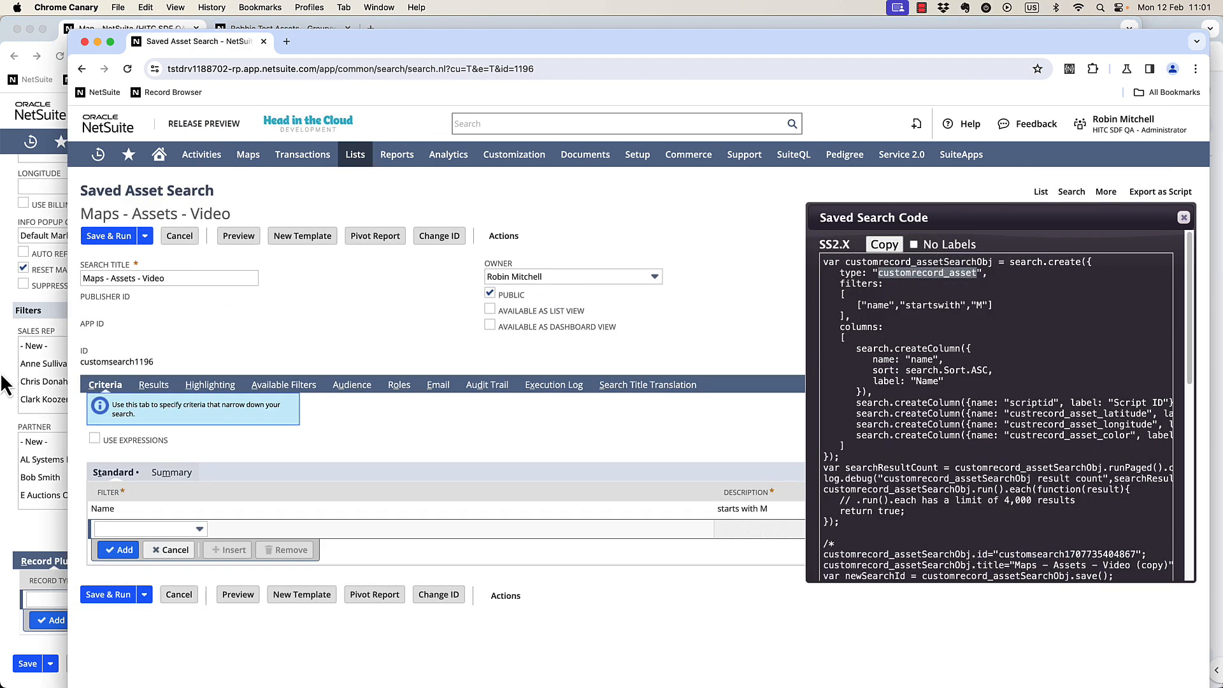
click(35, 592)
key(super+v)
key(Tab)
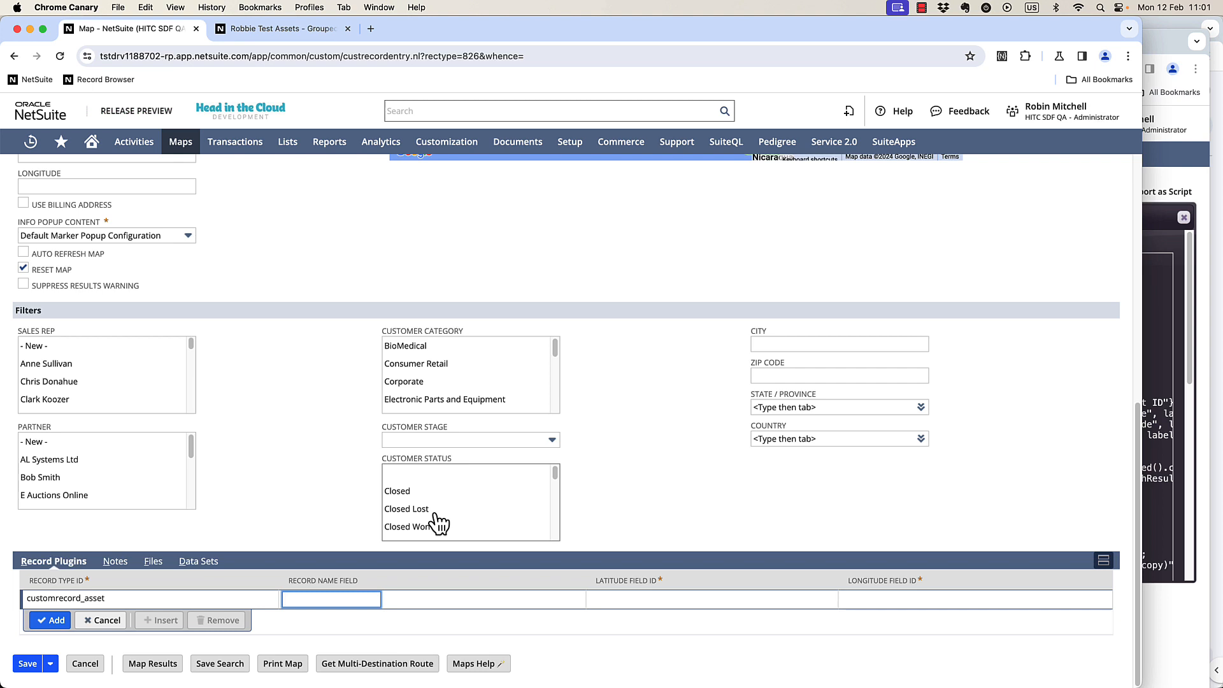
text(name)
key(Tab)
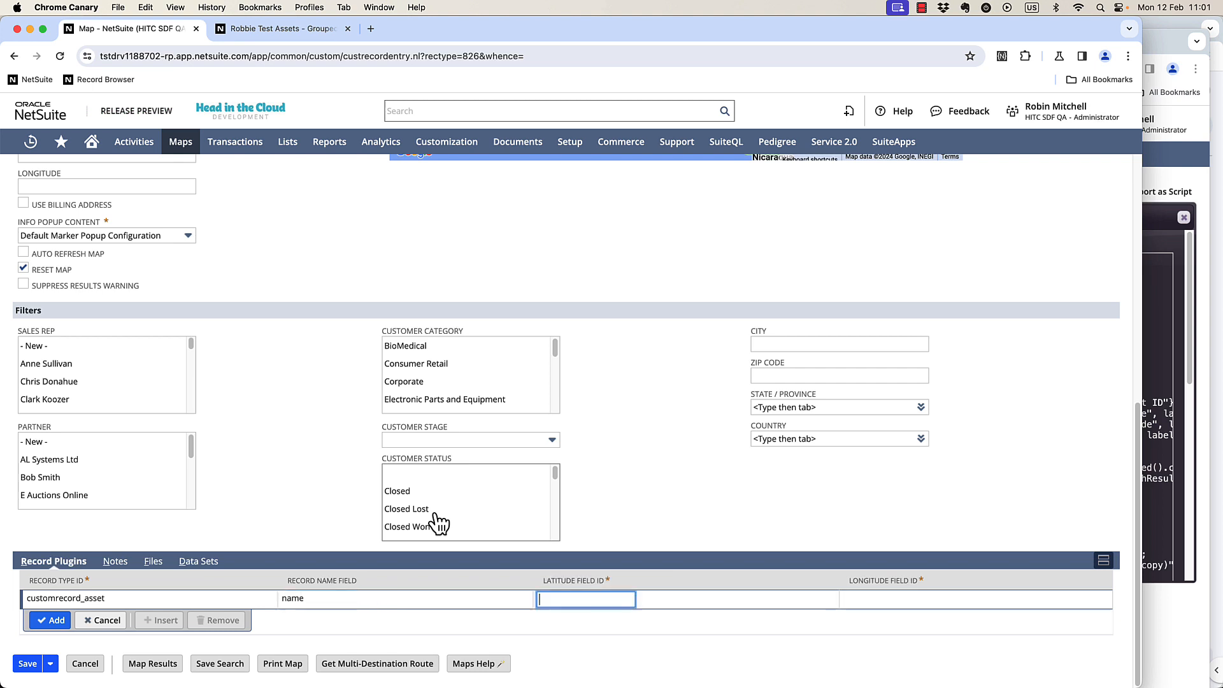
Copy the latitude and longitude field IDs from the search code into the record plugin row and add the line.
click(1167, 373)
double_click(1068, 413)
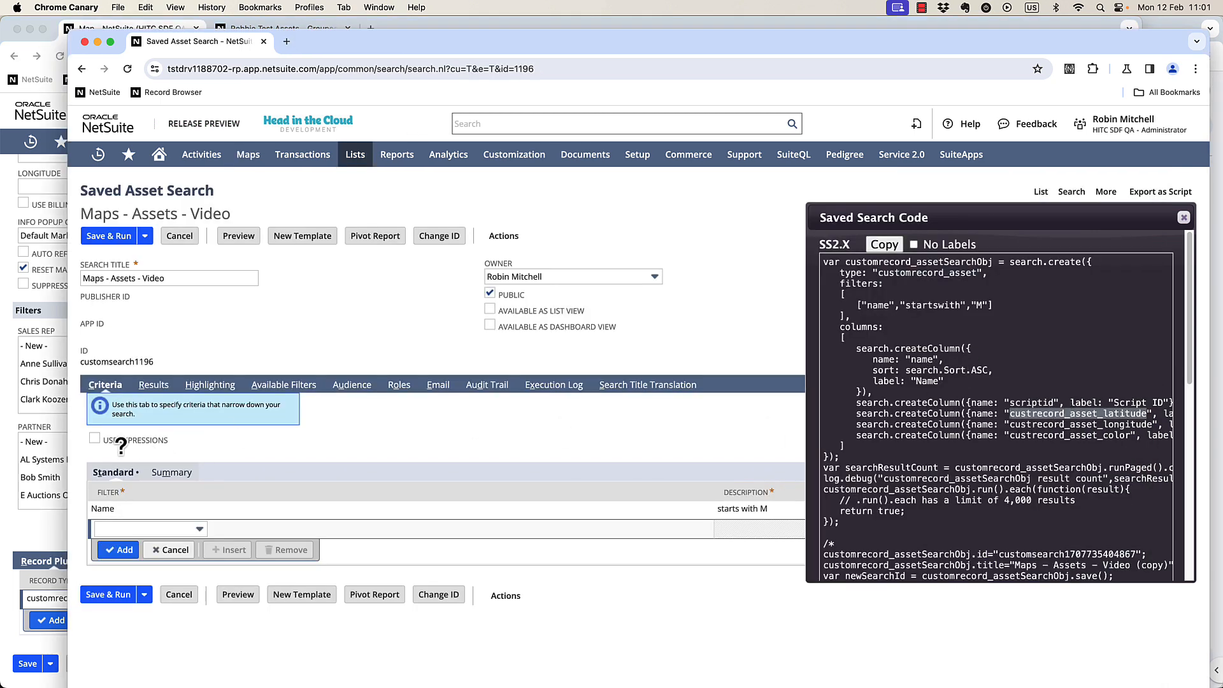
click(23, 554)
key(super+v)
click(1175, 411)
double_click(1114, 422)
click(32, 529)
click(867, 599)
key(super+v)
click(51, 620)
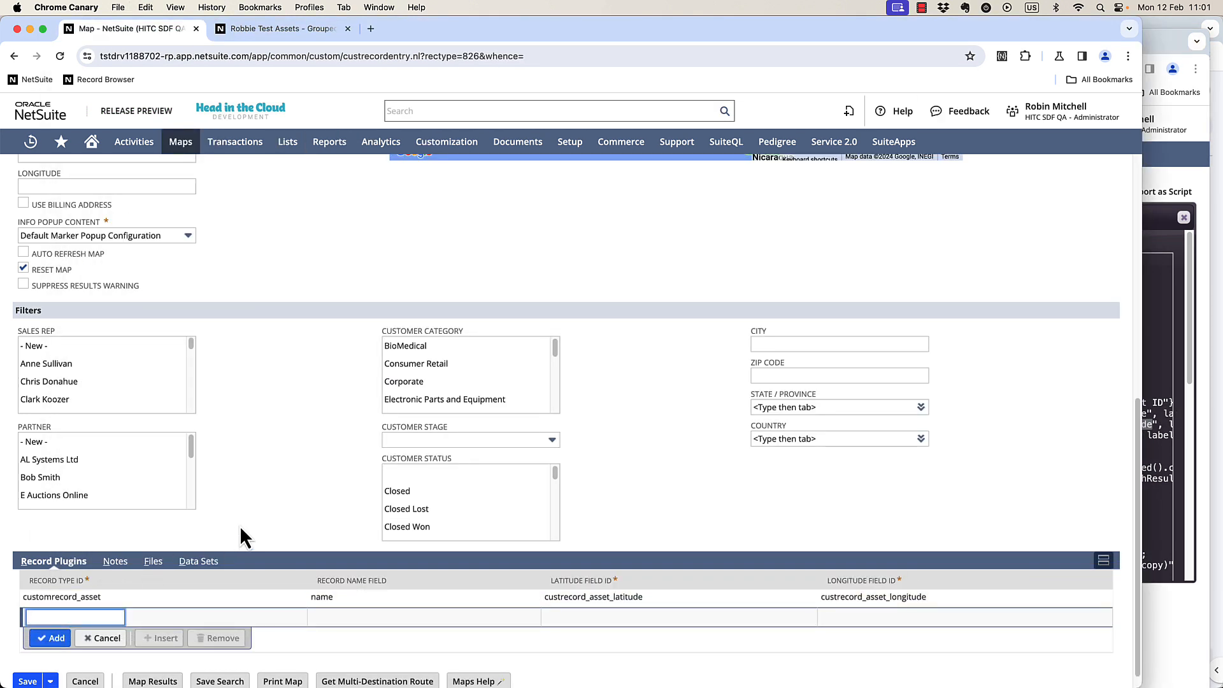
Start a new info popup content configuration from the map's info popup content field.
scroll(254, 352, up, 3)
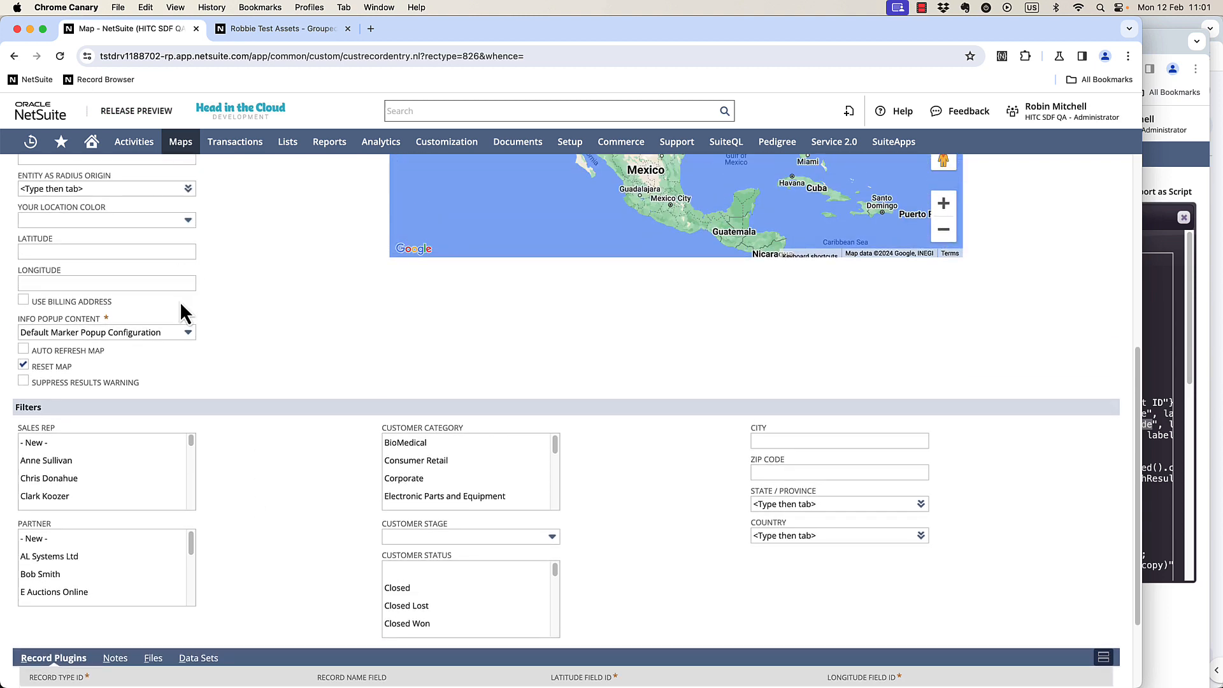
mouse_move(226, 337)
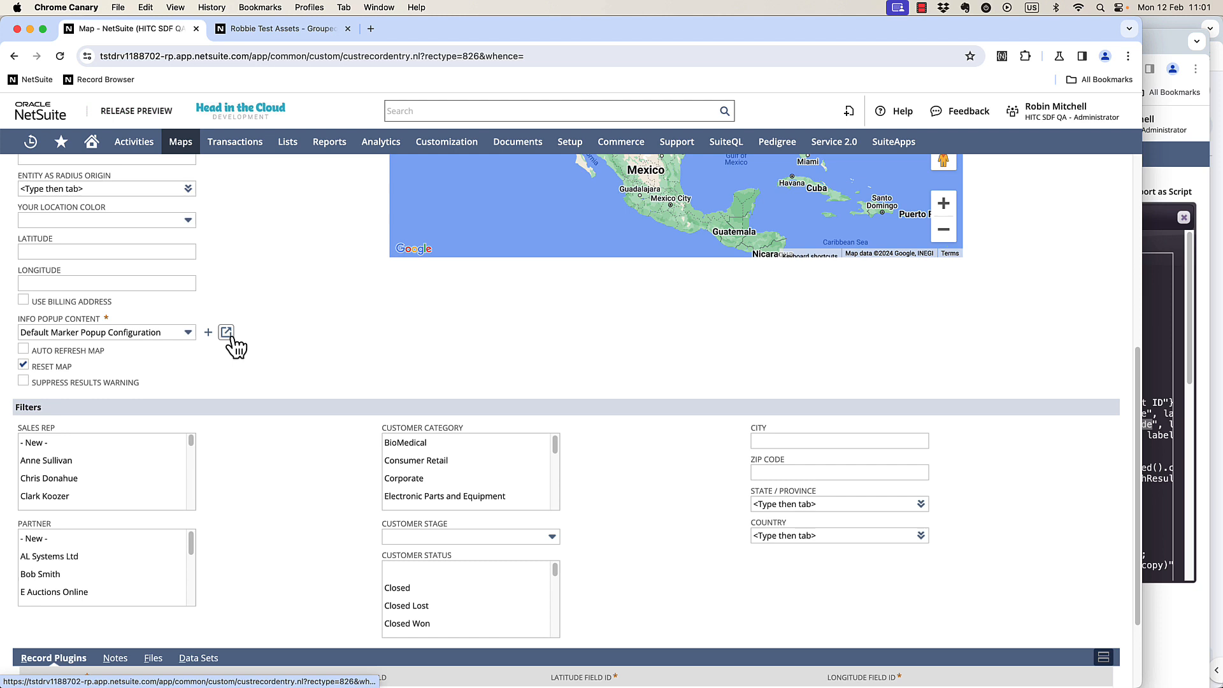
click(119, 330)
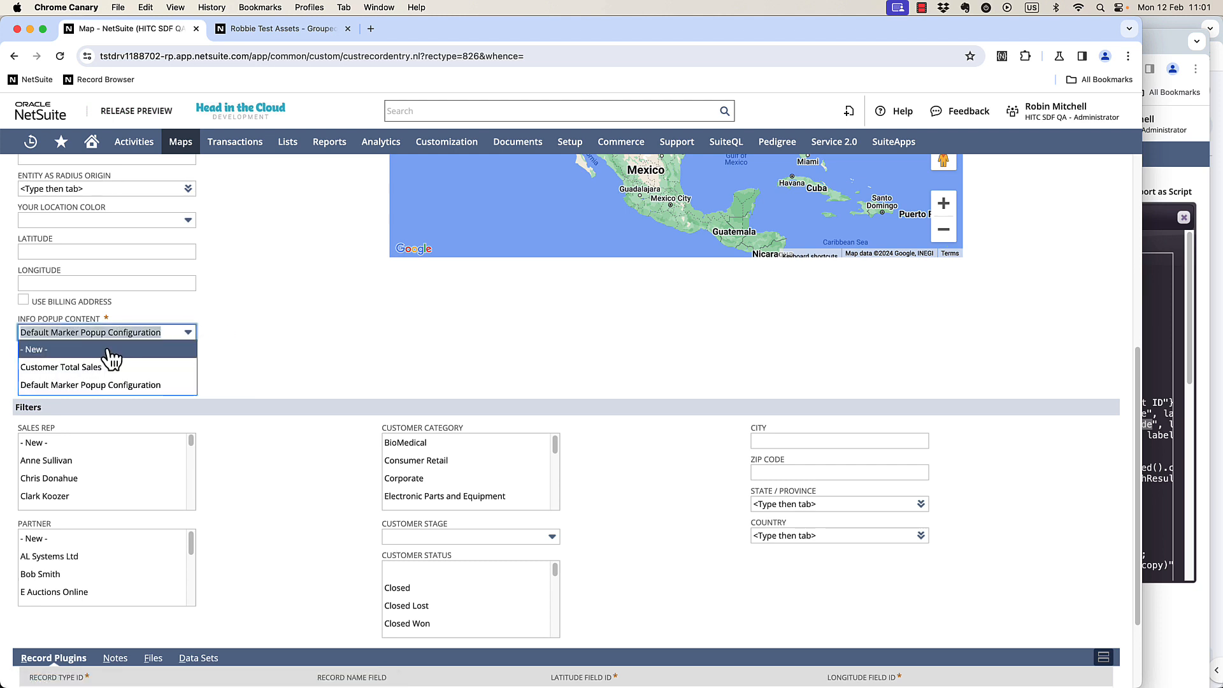
click(109, 351)
Arrange the windows and export the grouped test assets search as script to view its code beside the configuration.
drag(1090, 29, 327, 103)
key(super+grave)
click(135, 200)
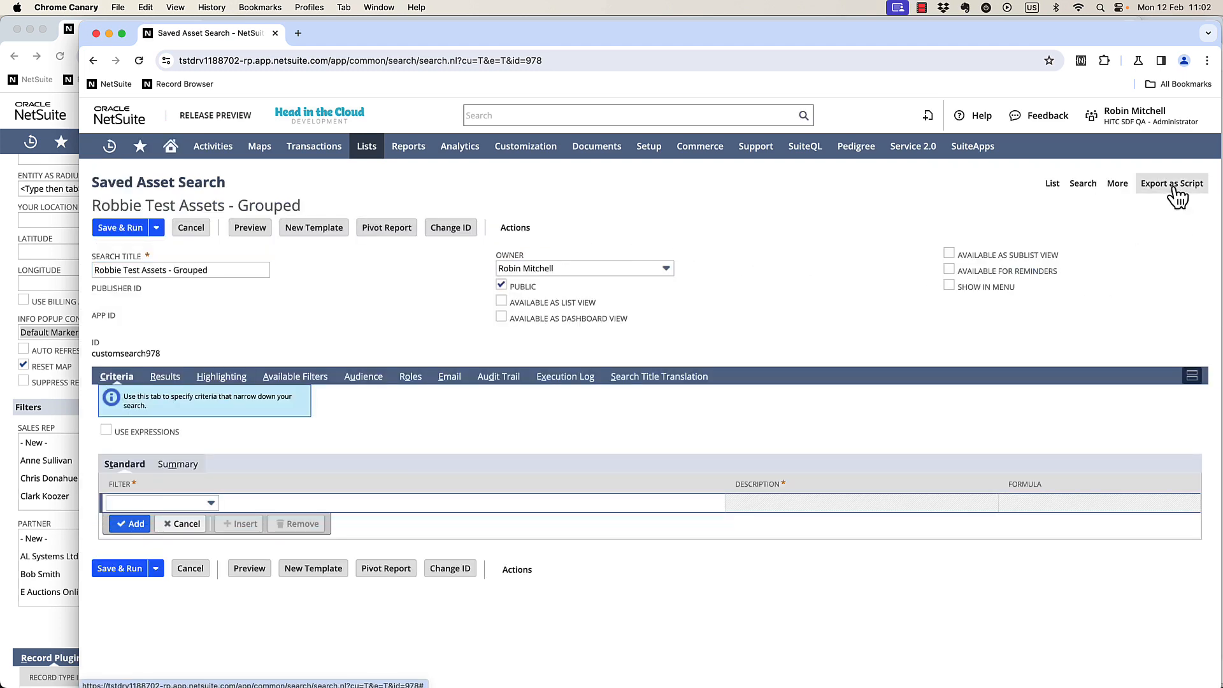
click(1174, 187)
key(super+grave)
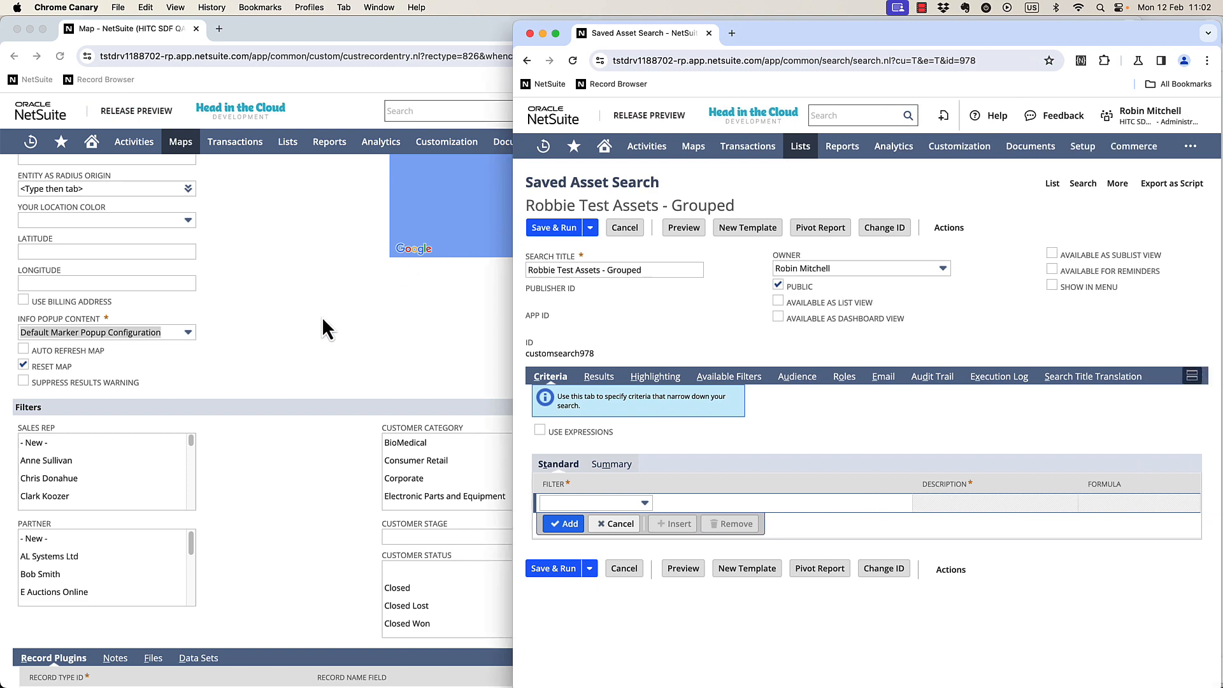
drag(3, 250, 71, 252)
click(29, 140)
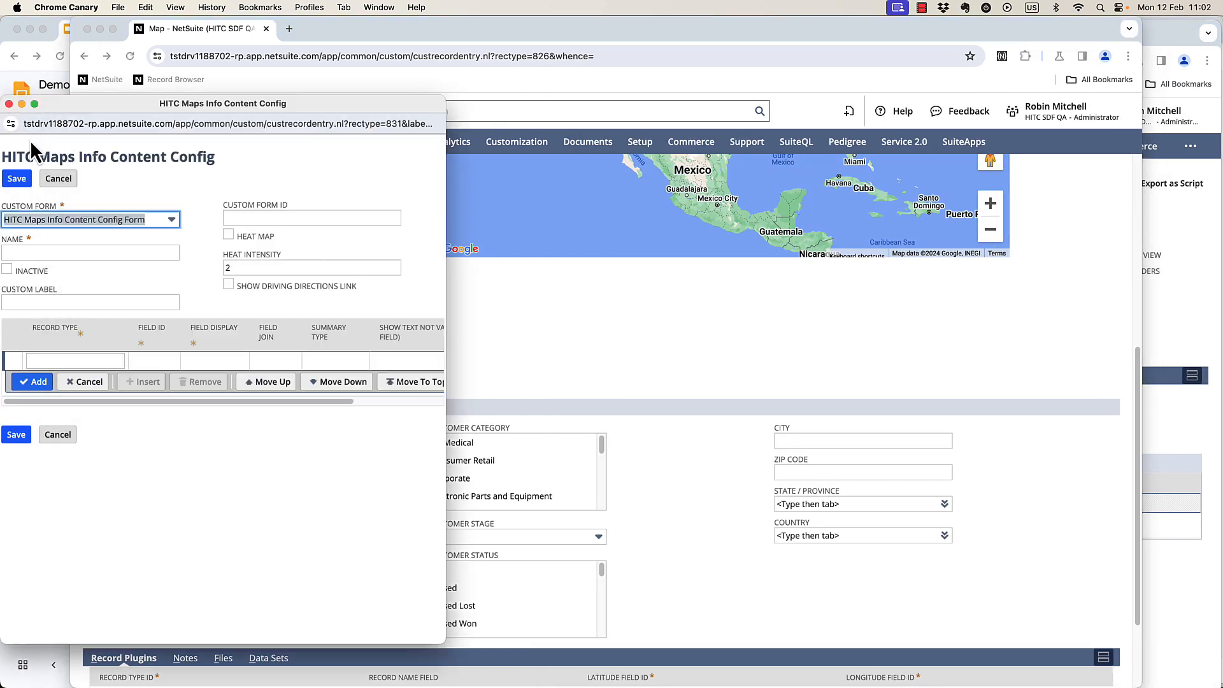
click(1204, 307)
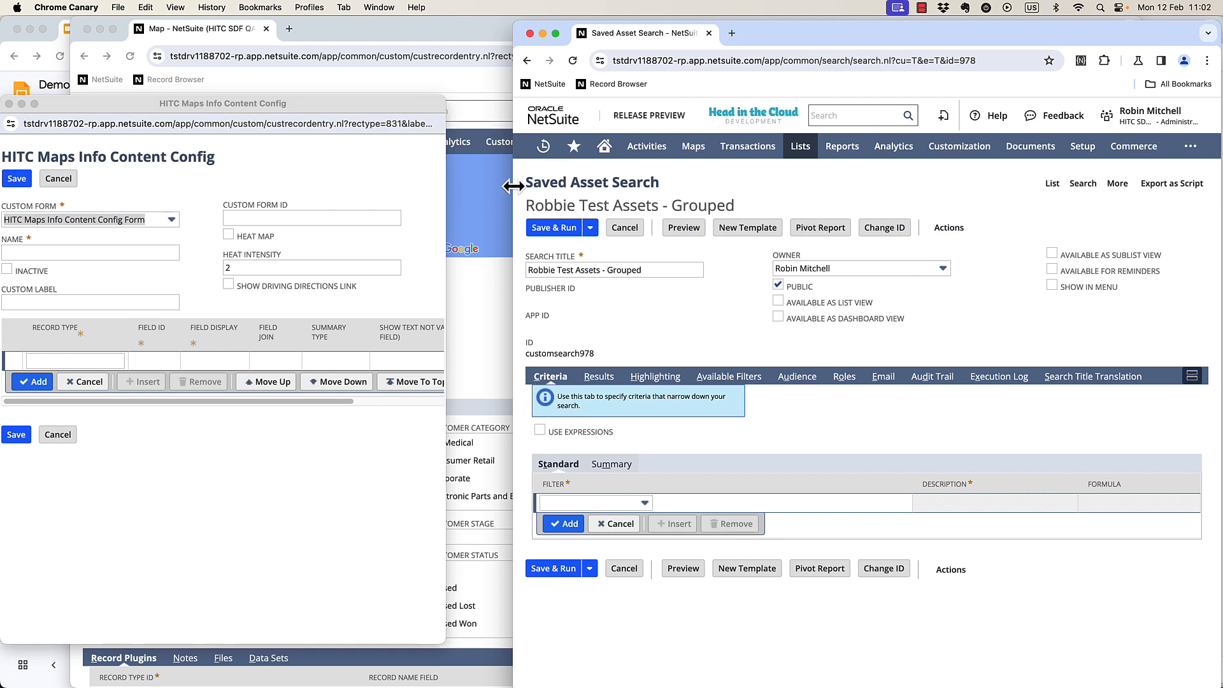
drag(513, 186, 446, 188)
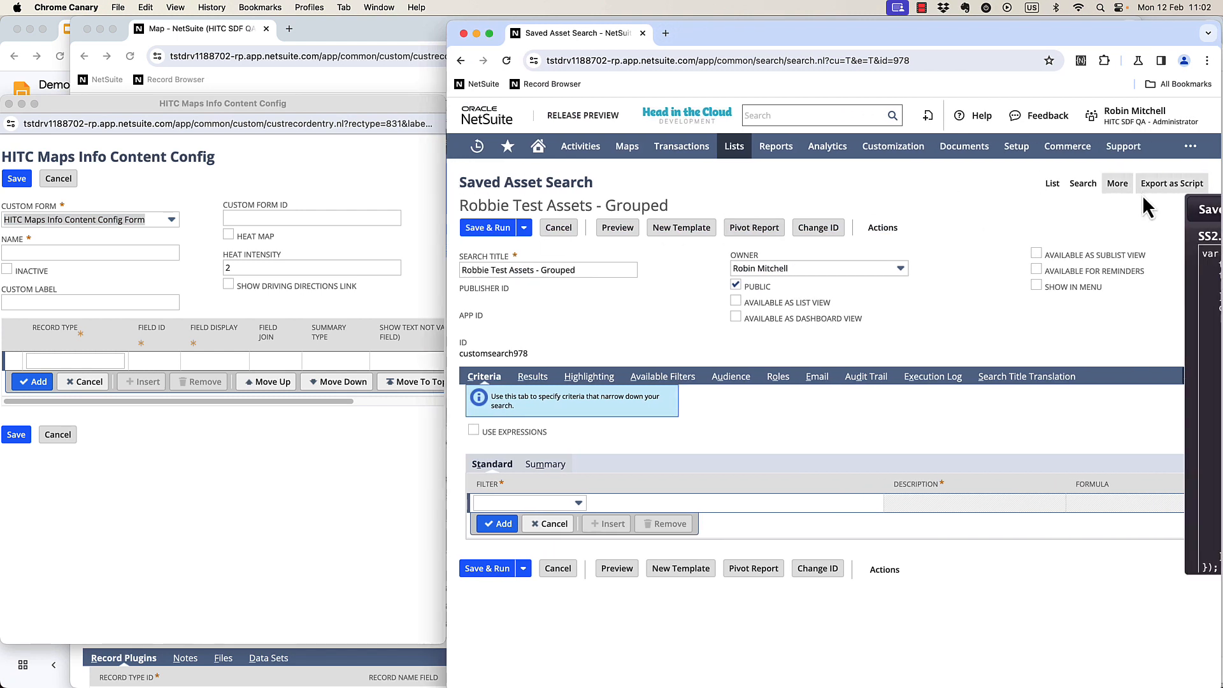
click(1175, 183)
Name the info content configuration Assets - Grouped.
click(66, 251)
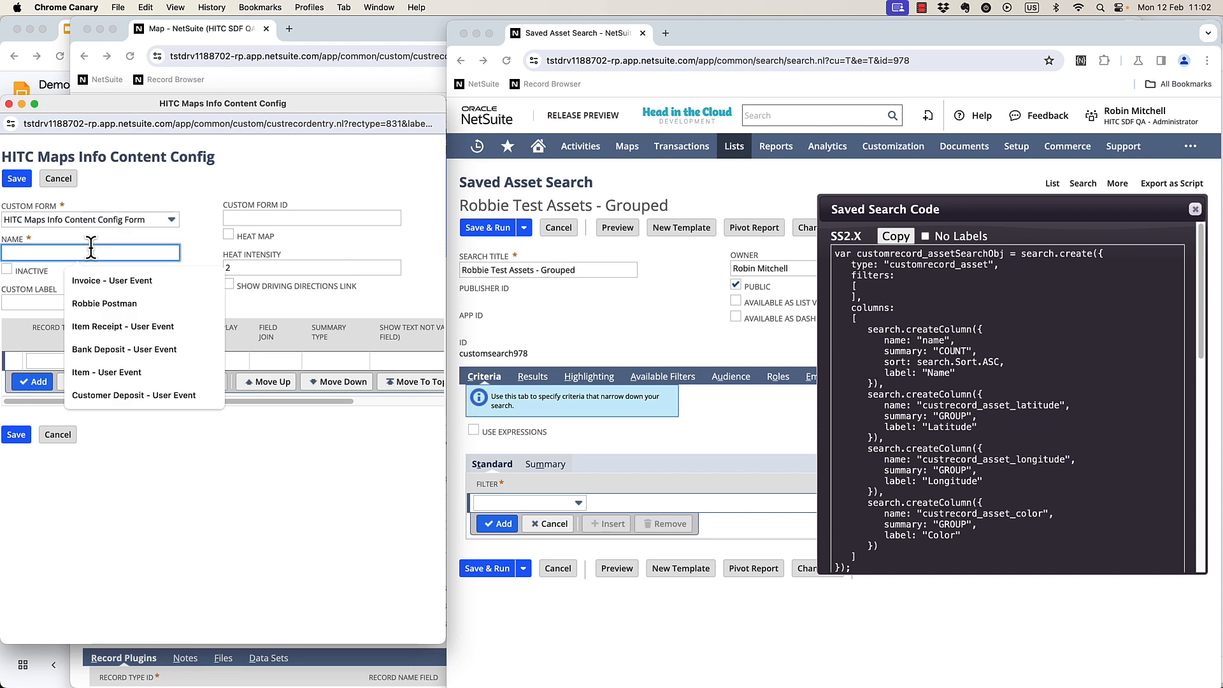
text(As)
key(Down)
key(Down)
key(Return)
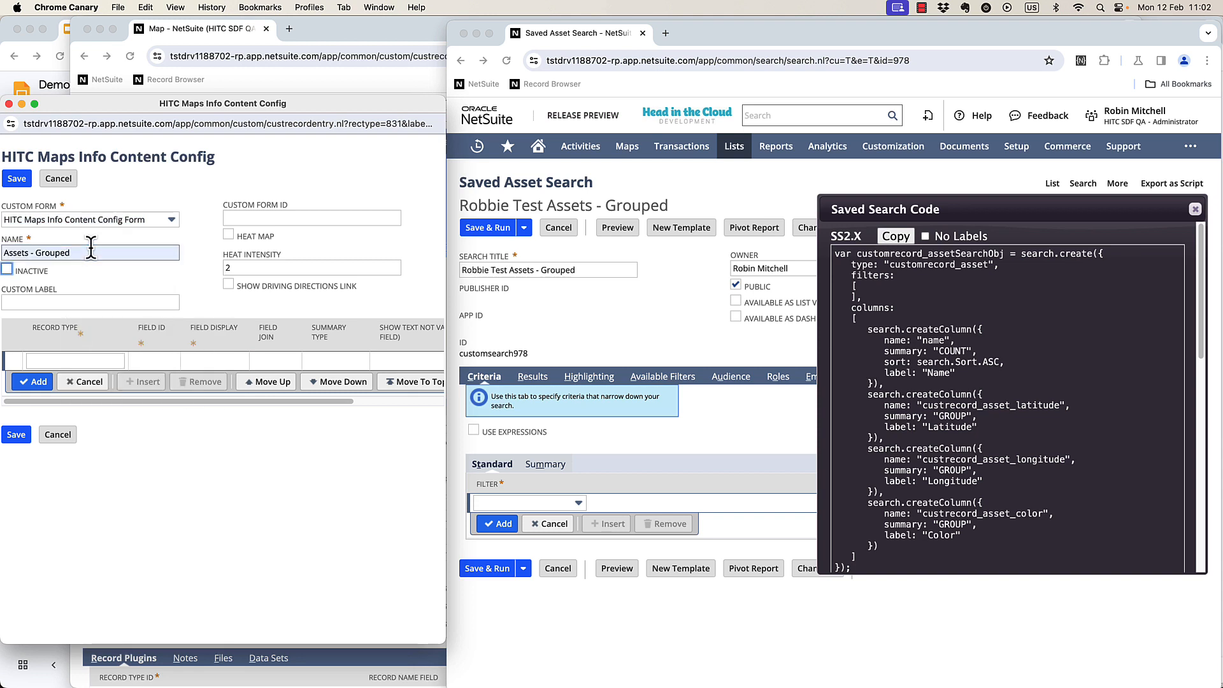
Copy customrecord_asset as the record type and custrecord_asset_color as the field ID into the first content row.
double_click(937, 264)
click(61, 356)
key(super+v)
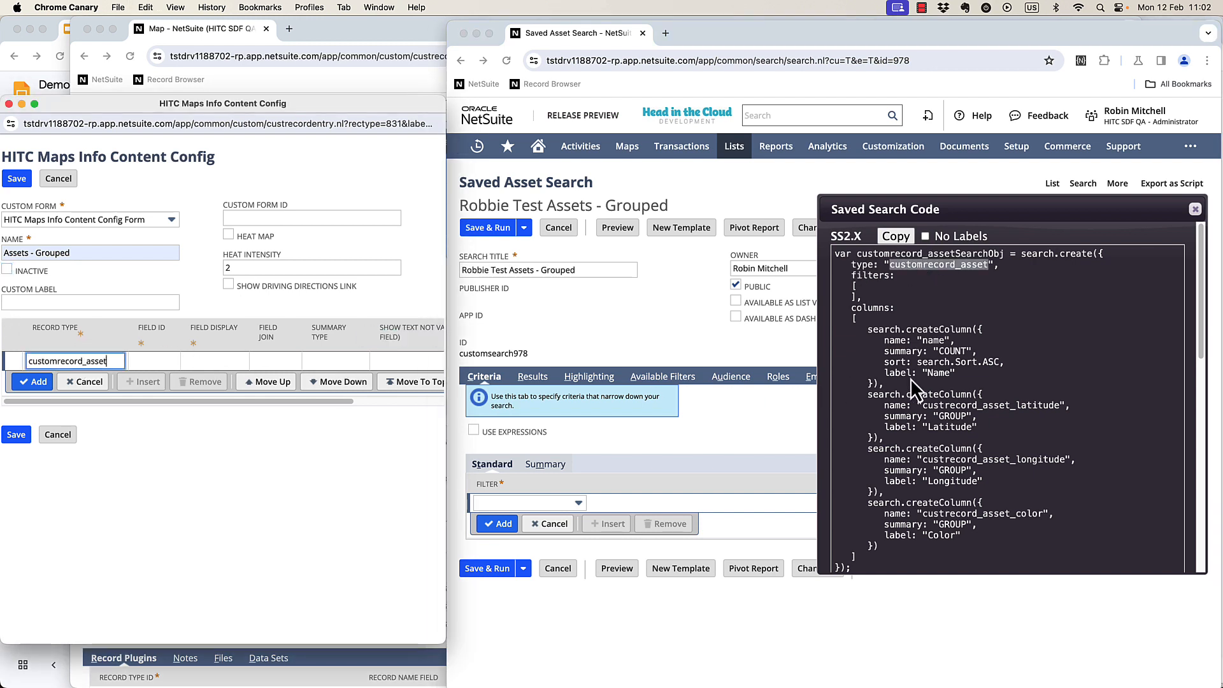
double_click(980, 513)
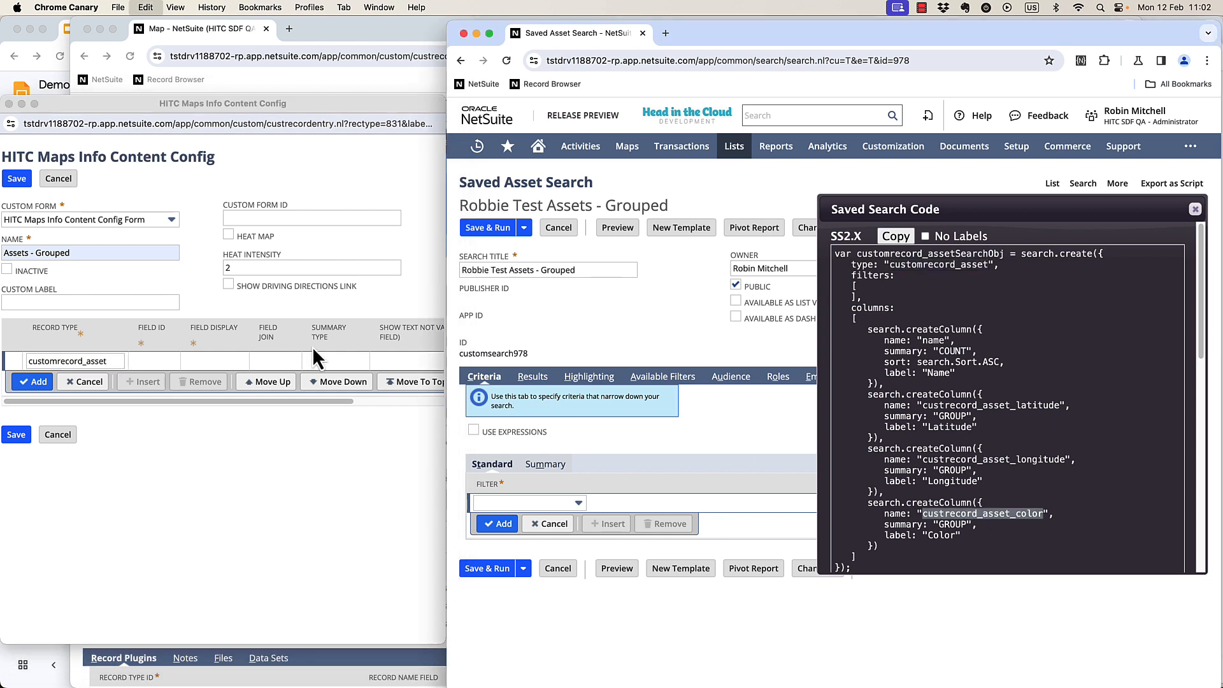
click(151, 358)
click(152, 358)
key(super+v)
key(Tab)
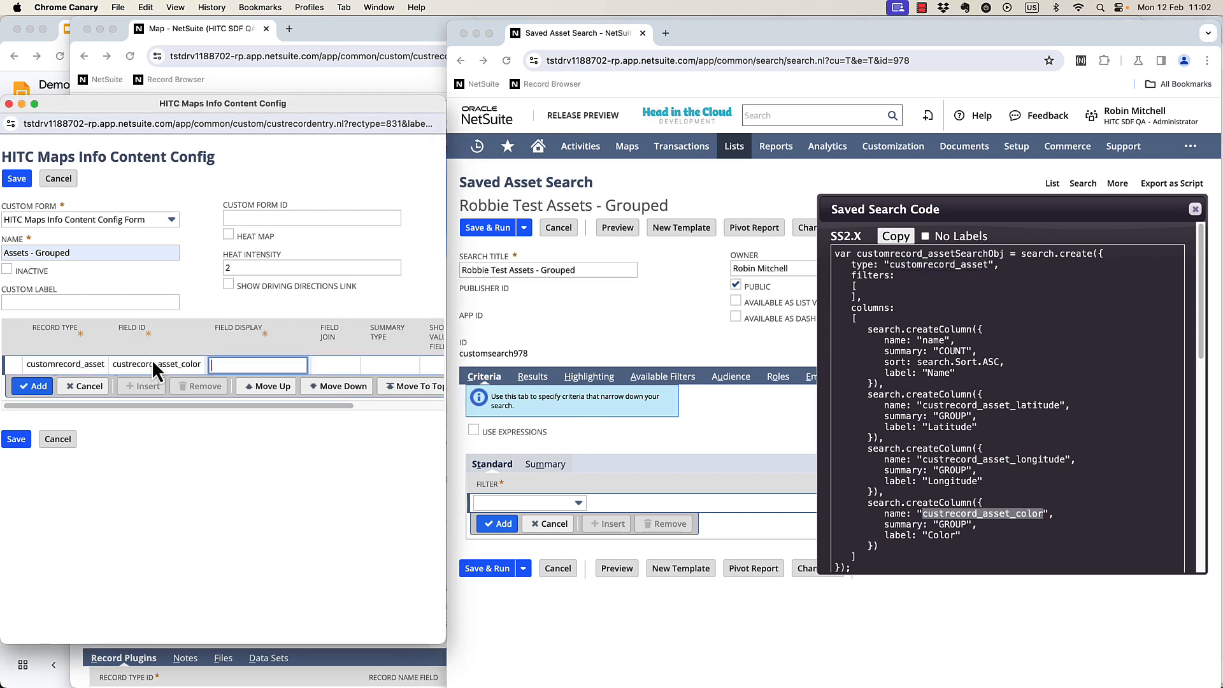
Set the row's field display to Color and summary type to GROUP, add it and save the configuration.
text(Color)
key(Tab)
key(Tab)
text(GROUP)
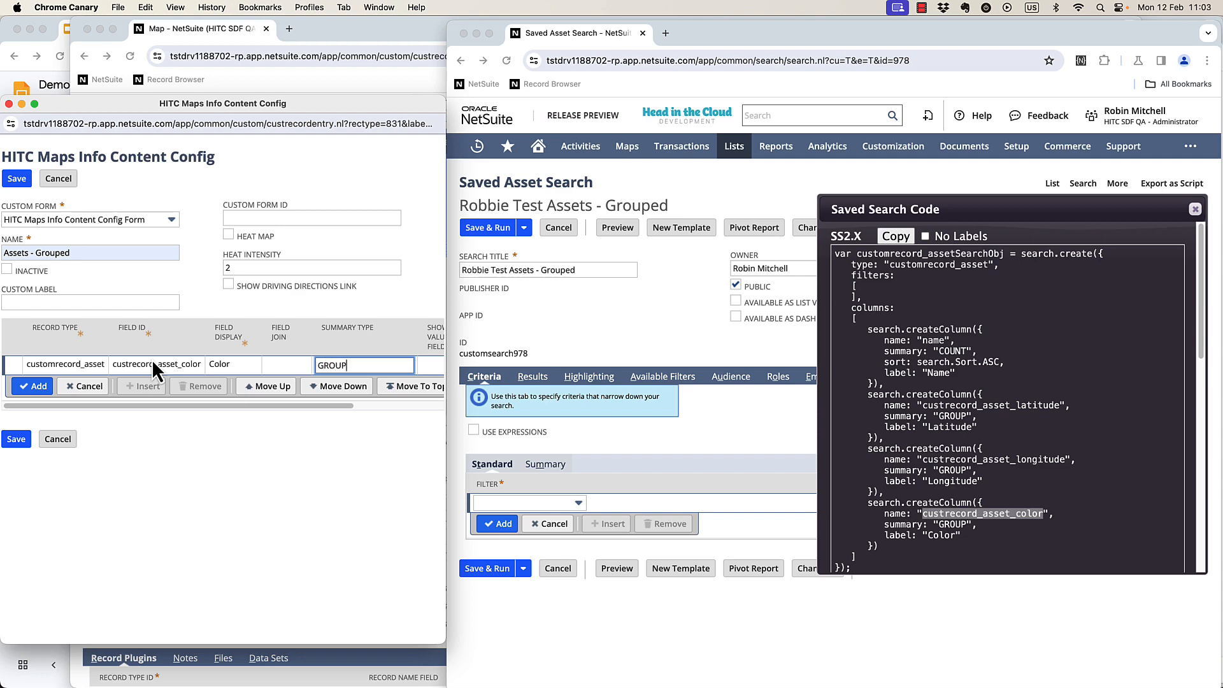
key(Return)
click(16, 452)
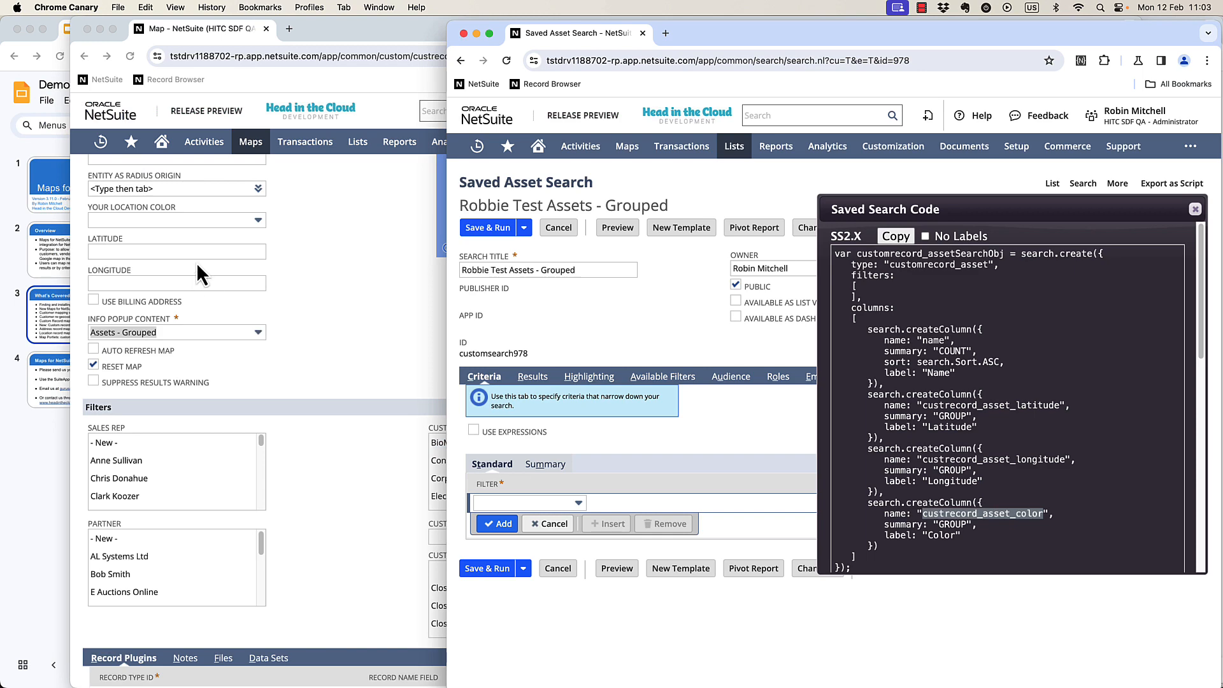
Select the grouped test assets saved search in the map's saved searches field.
scroll(254, 274, up, 2)
click(319, 299)
scroll(284, 288, up, 5)
click(169, 431)
text(robbie)
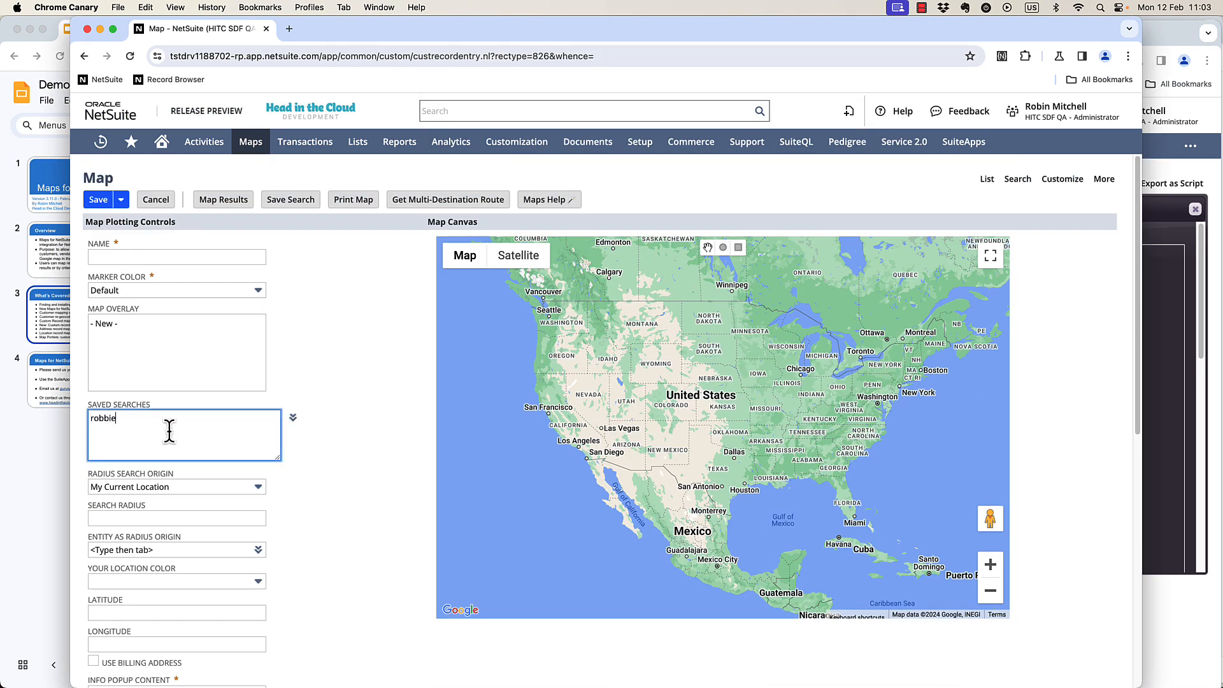
text( test ass)
key(Down)
key(Down)
key(Return)
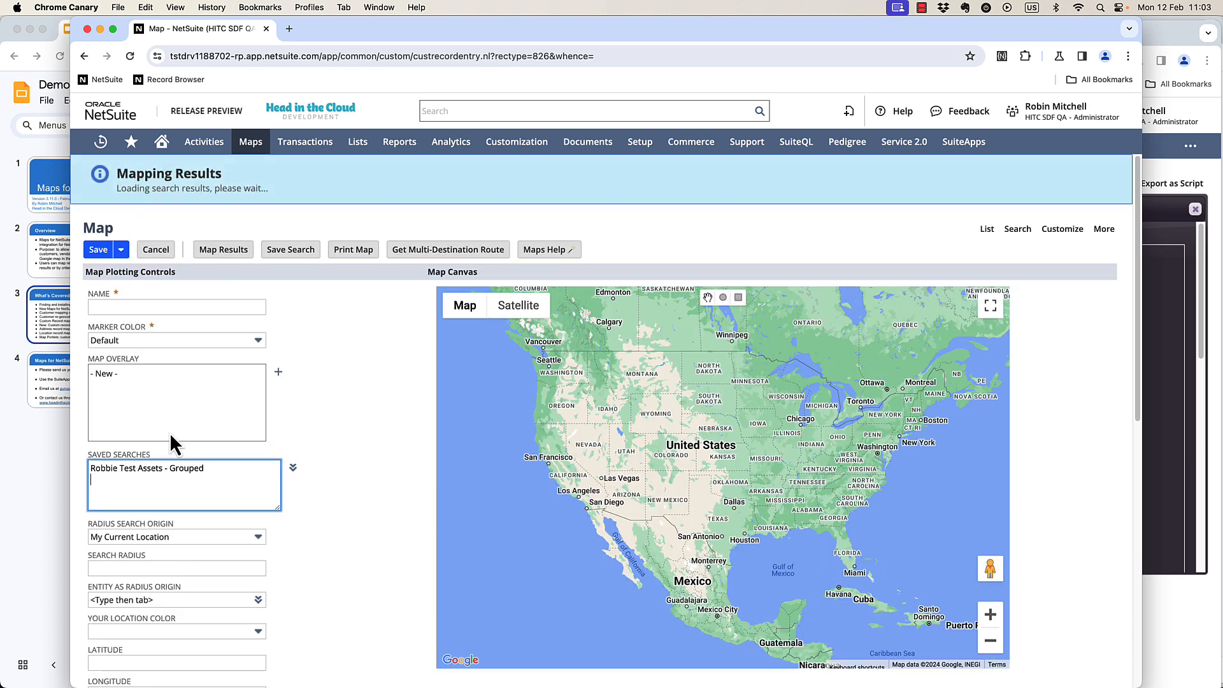
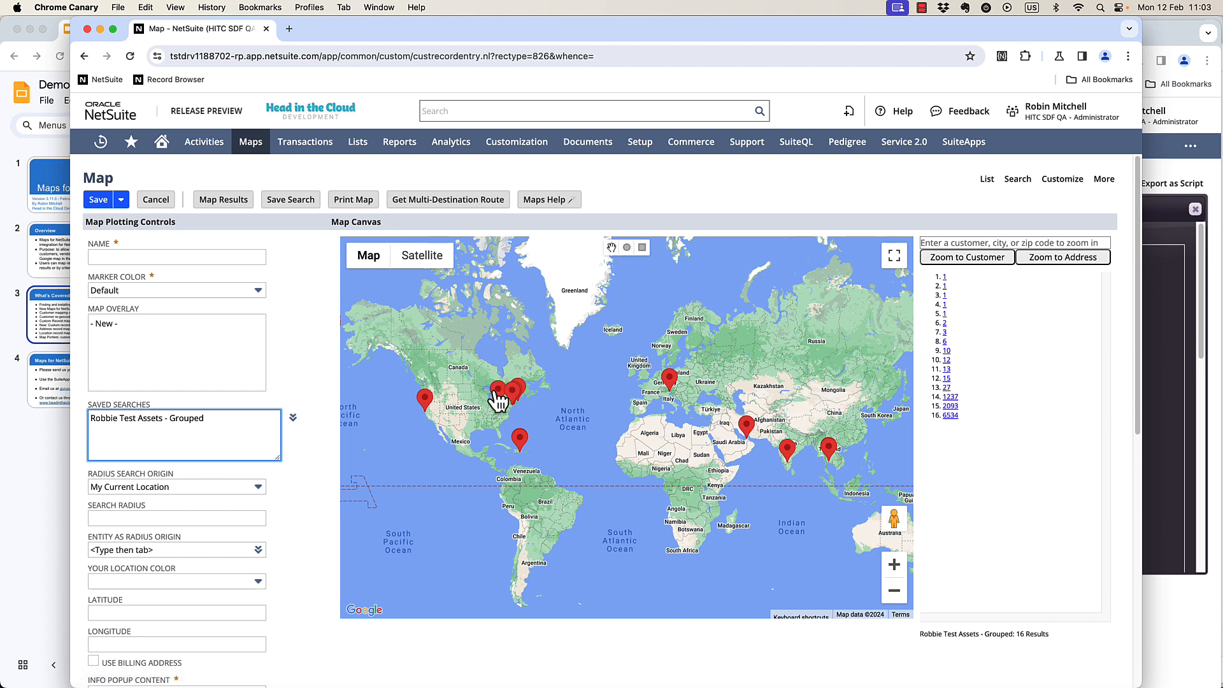
Inspect the asset markers' info popups on the map, zooming in on North America.
click(423, 399)
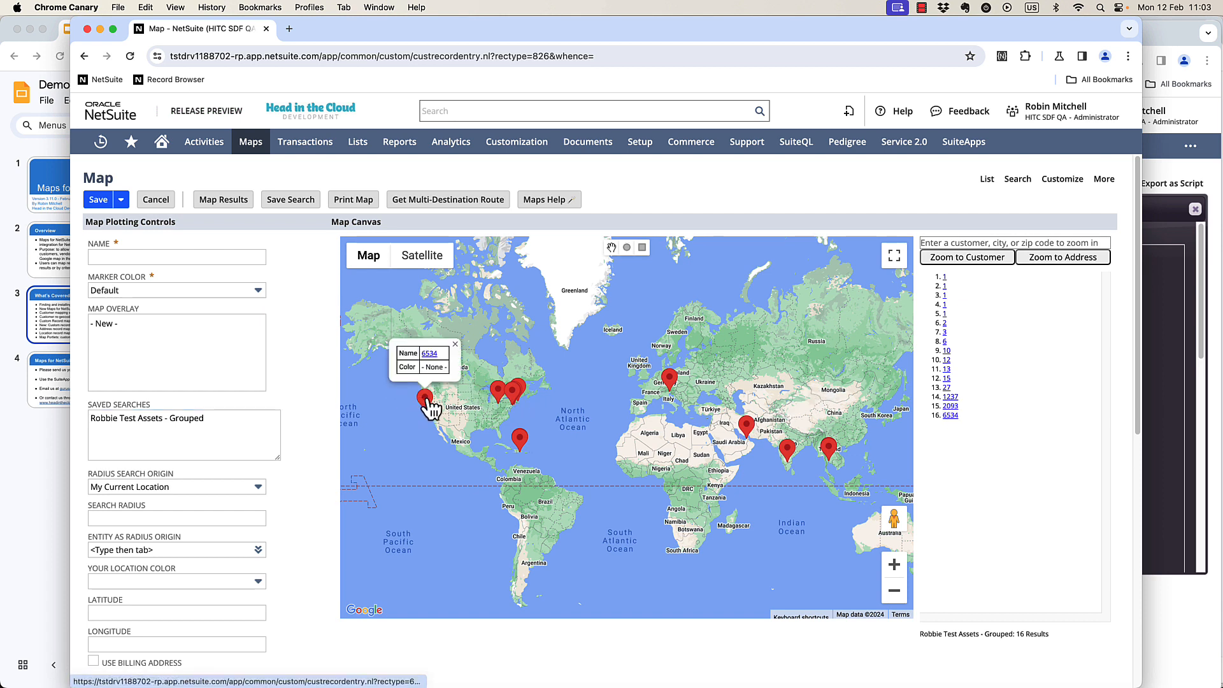
click(503, 393)
click(506, 392)
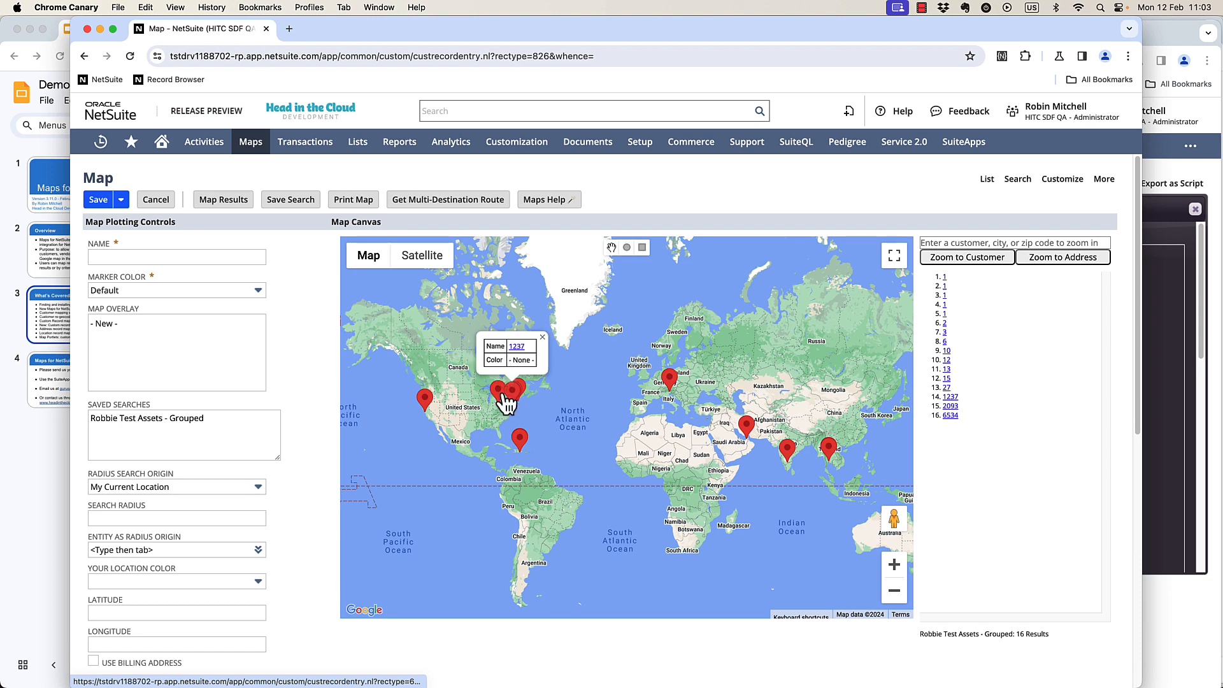
click(508, 403)
click(894, 564)
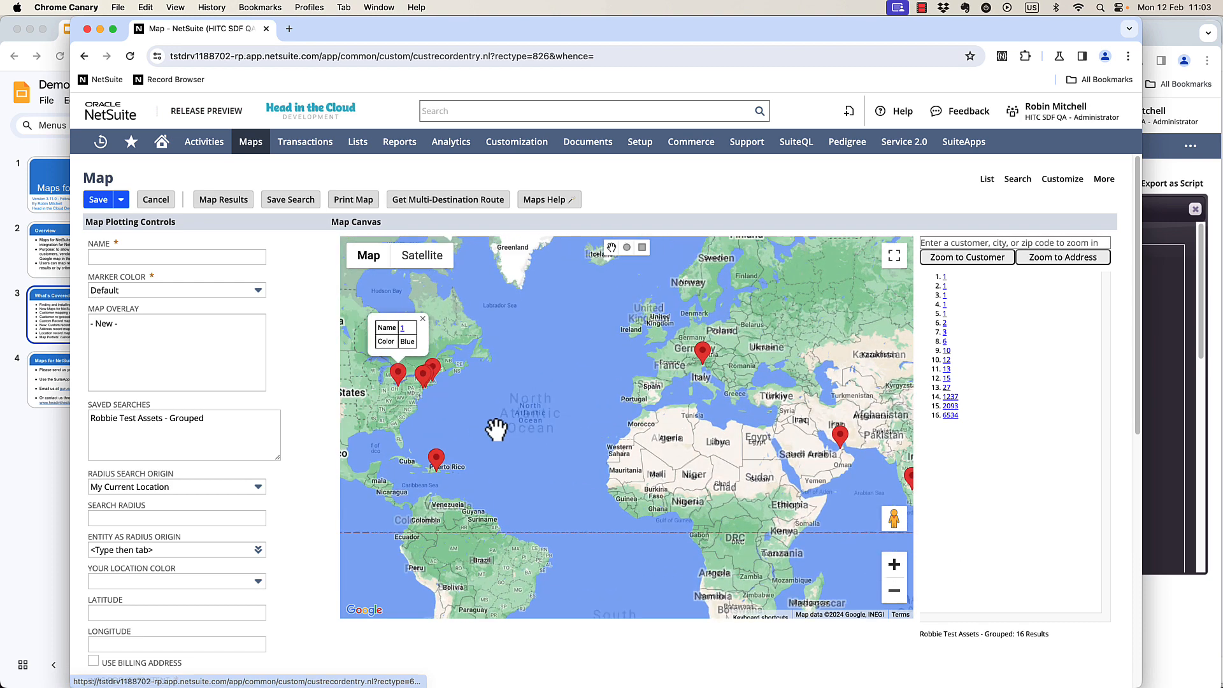
drag(495, 429, 640, 355)
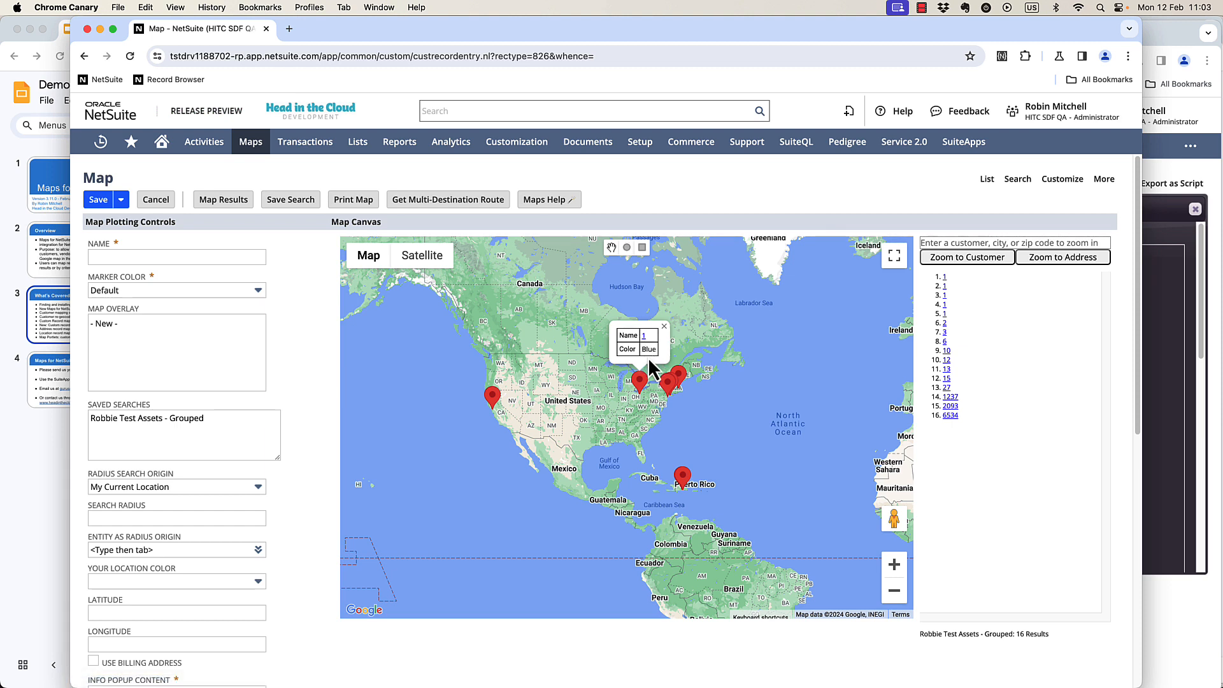
Start a new Map record.
mouse_move(250, 142)
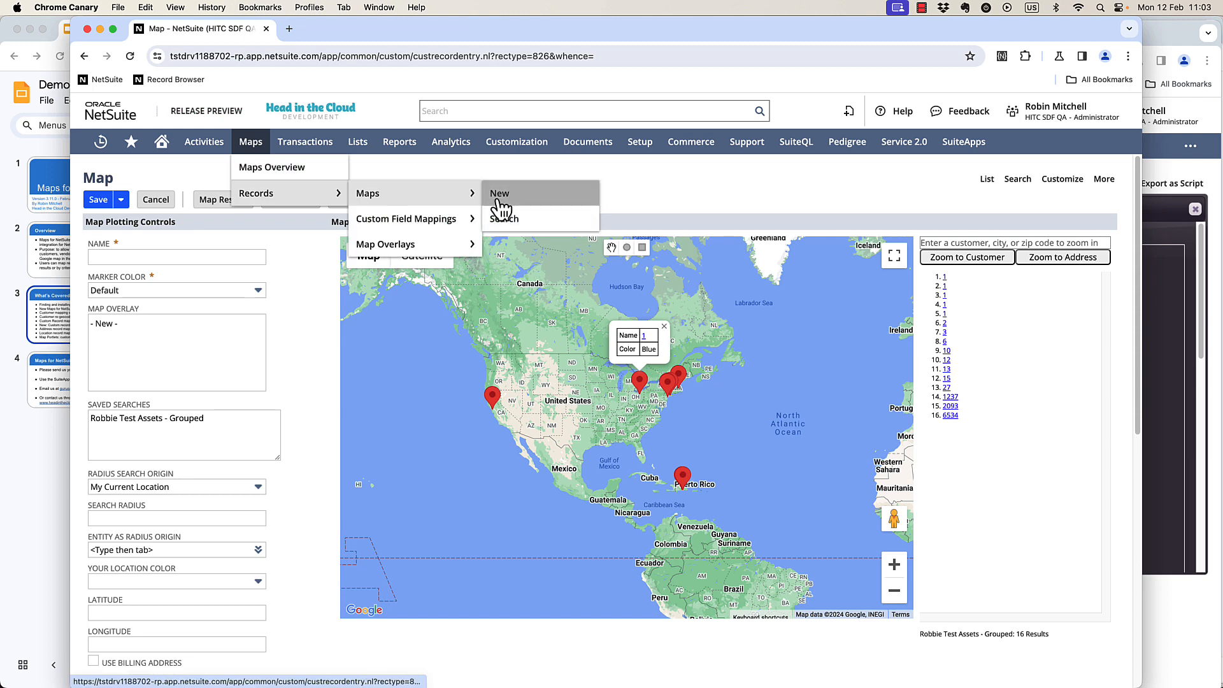
click(497, 192)
click(640, 264)
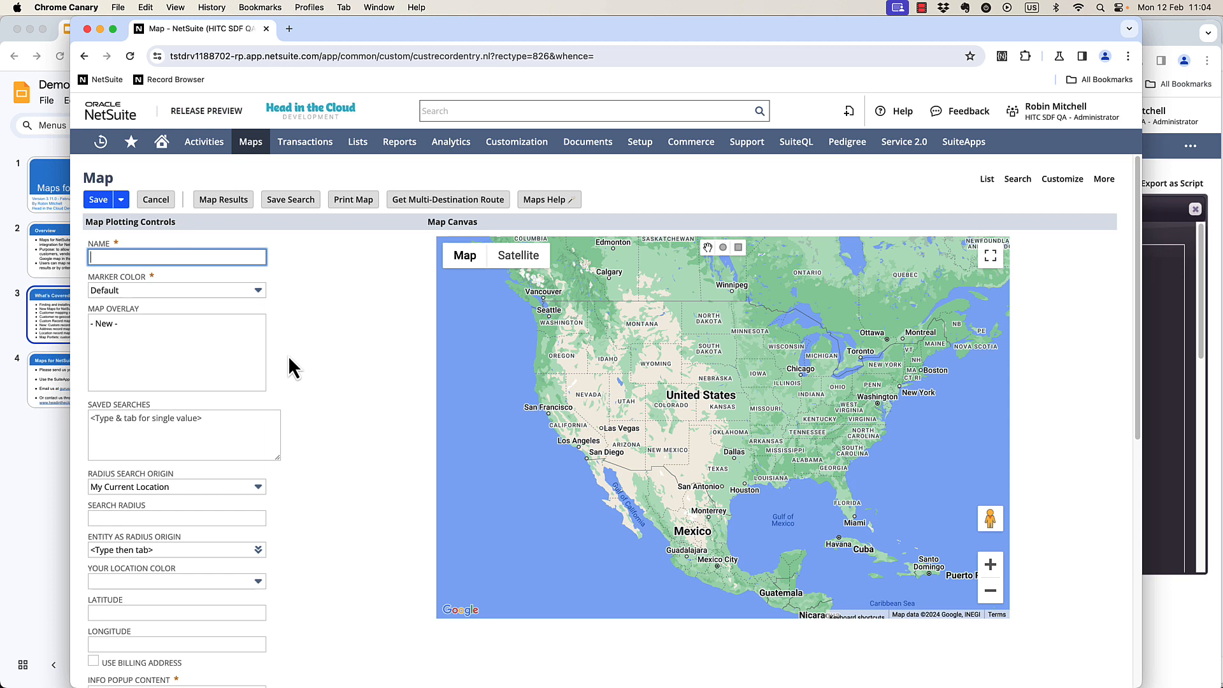
Search globally for Robbie test address and open the Robbie Test Address Search saved search for editing.
click(441, 106)
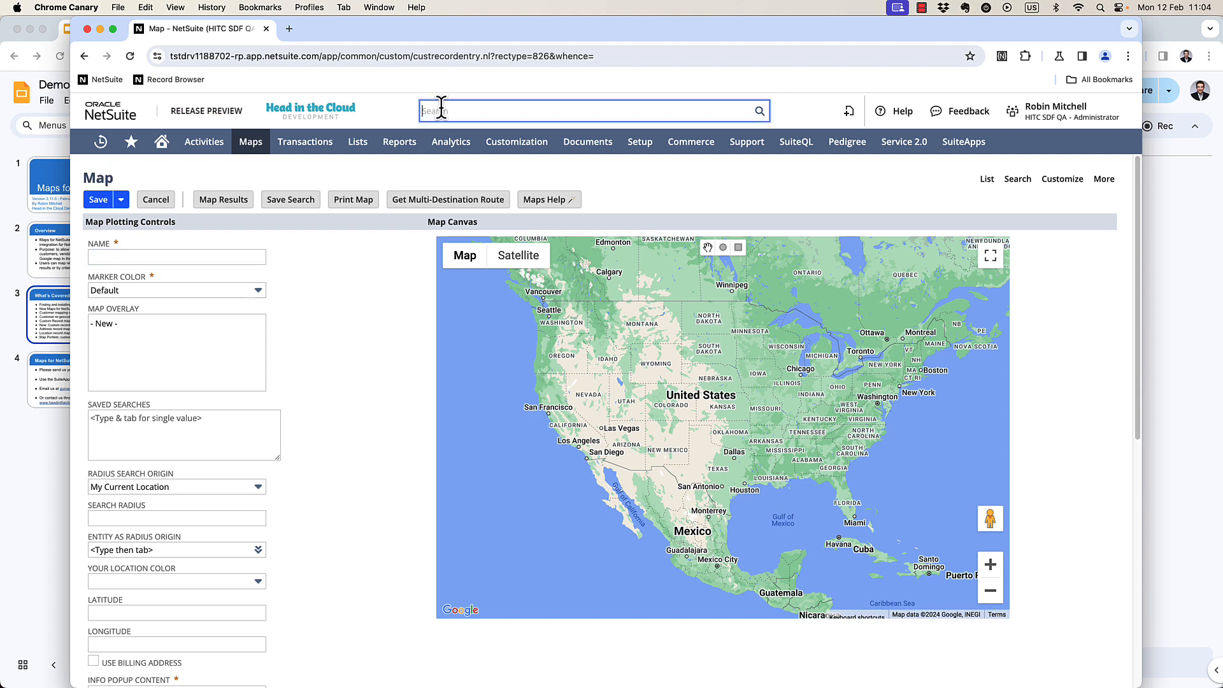
text(search)
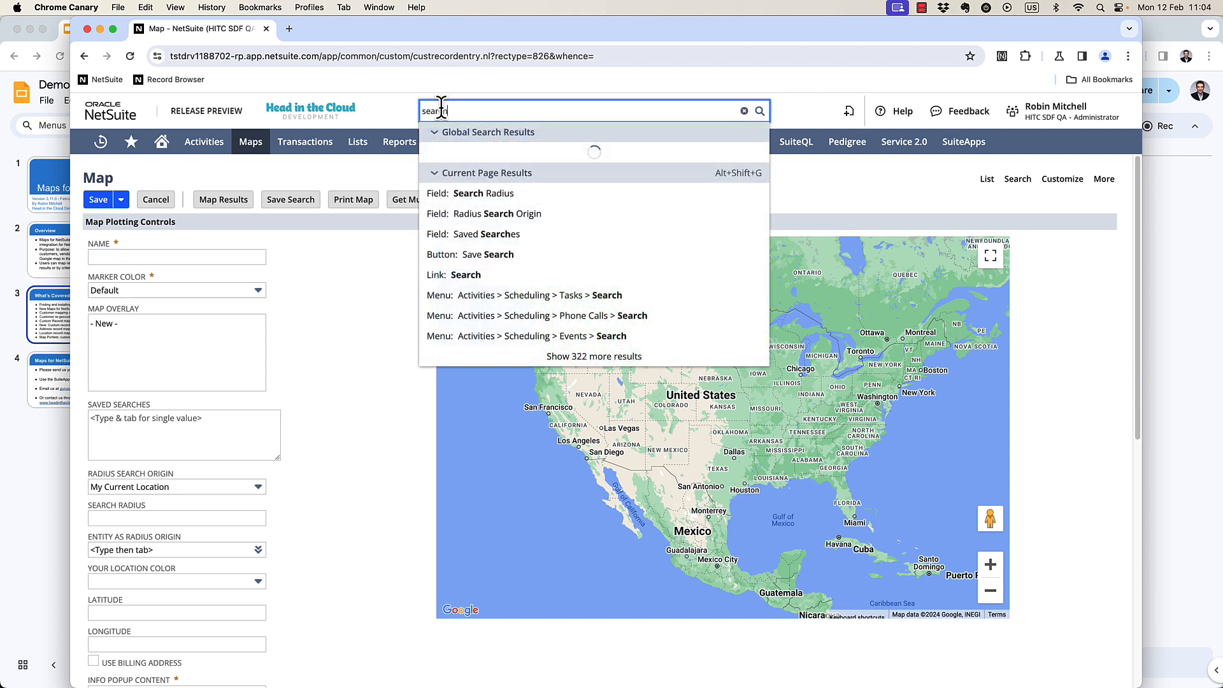
text(: Robbie test address)
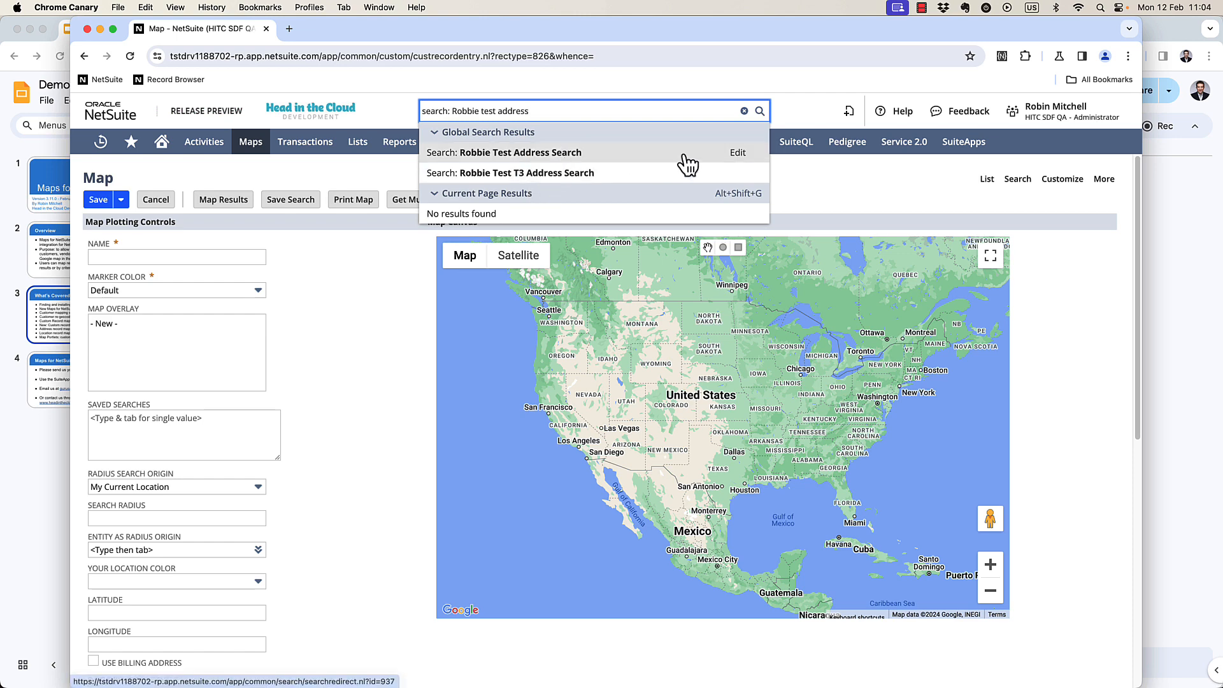
super+click(739, 153)
click(337, 29)
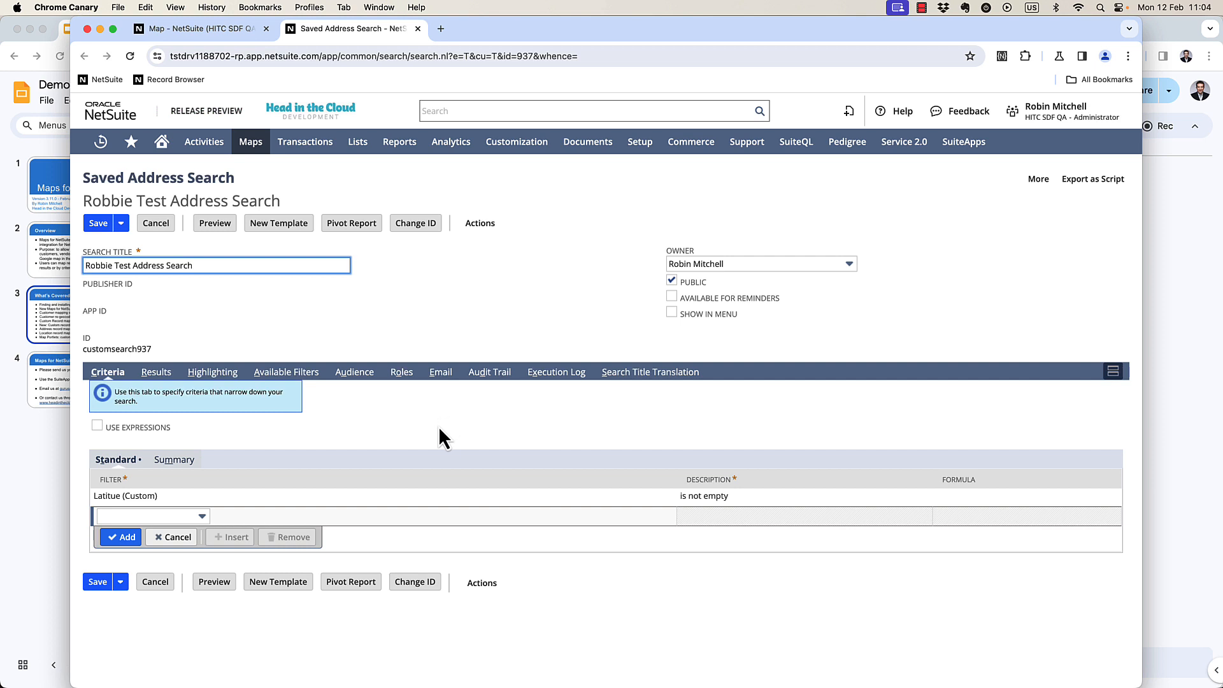
Review the search's result columns, then save and run the search.
click(156, 372)
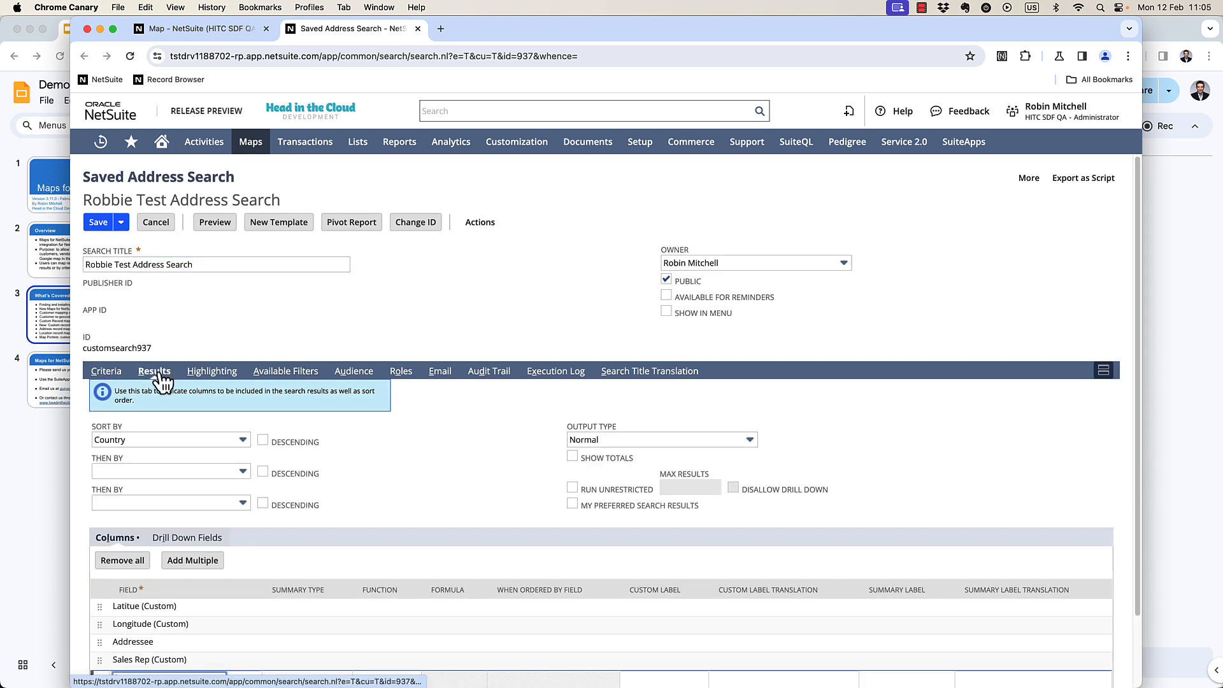
scroll(231, 385, down, 2)
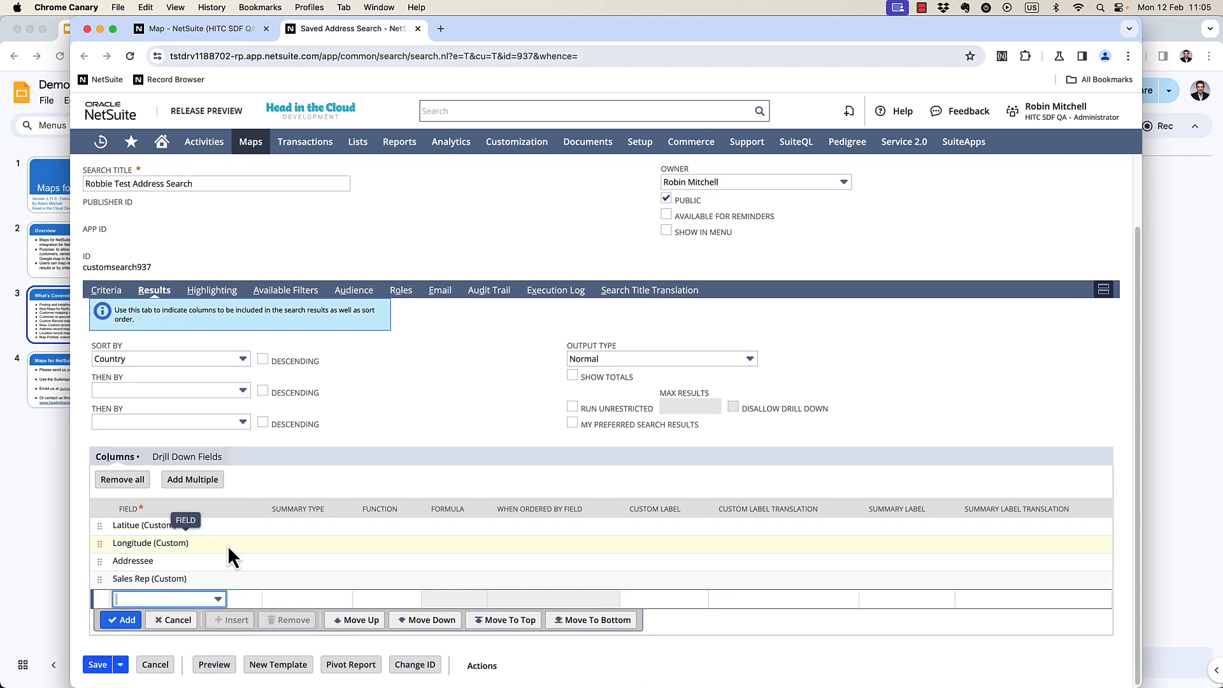
scroll(227, 545, up, 1)
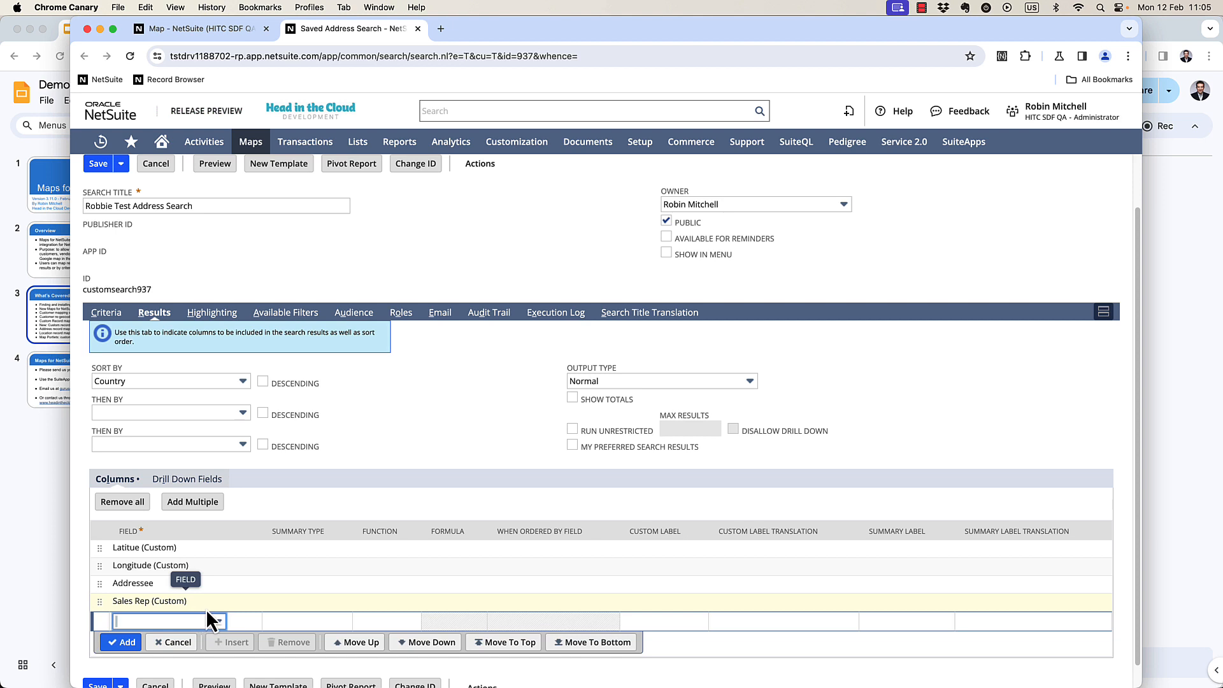
click(120, 163)
click(121, 199)
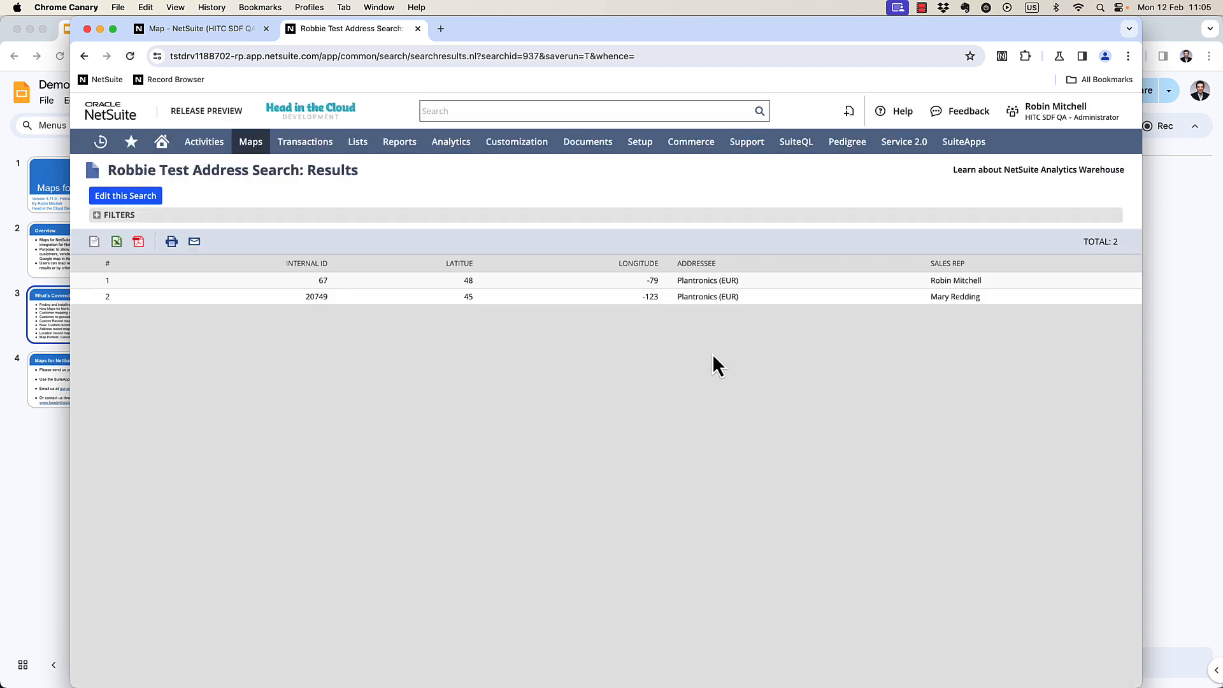
Return to editing the search, export it as script and copy the custrecord_address_latitude column name.
click(125, 196)
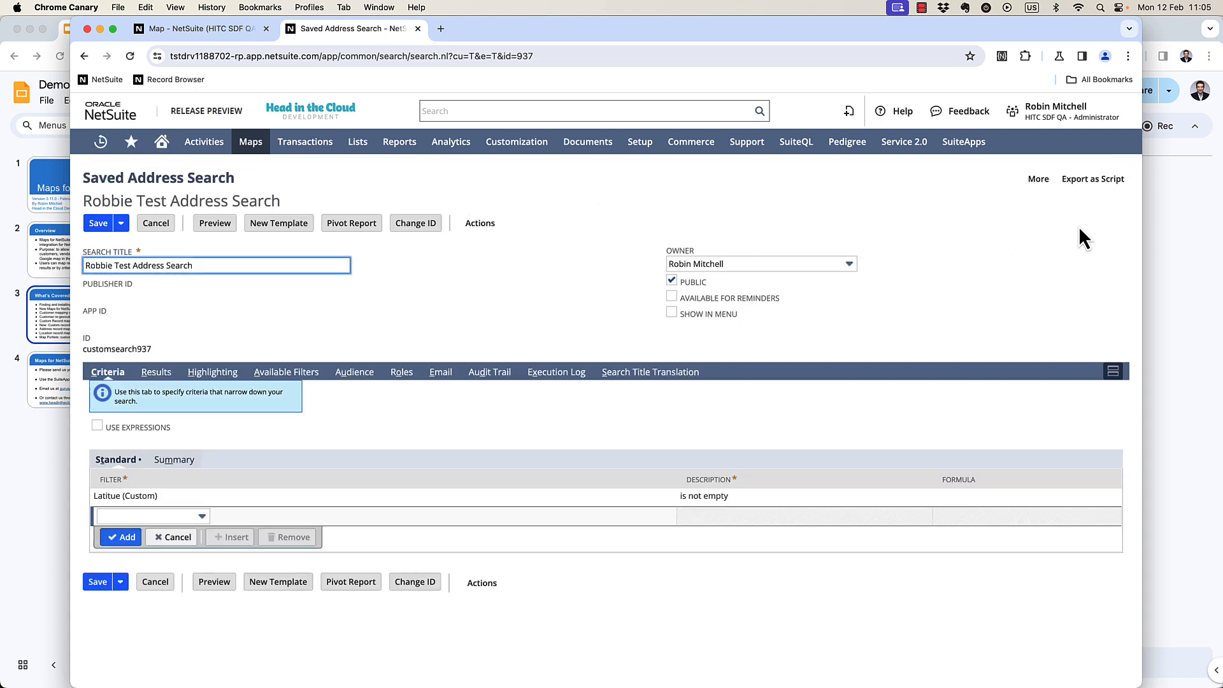
click(1090, 186)
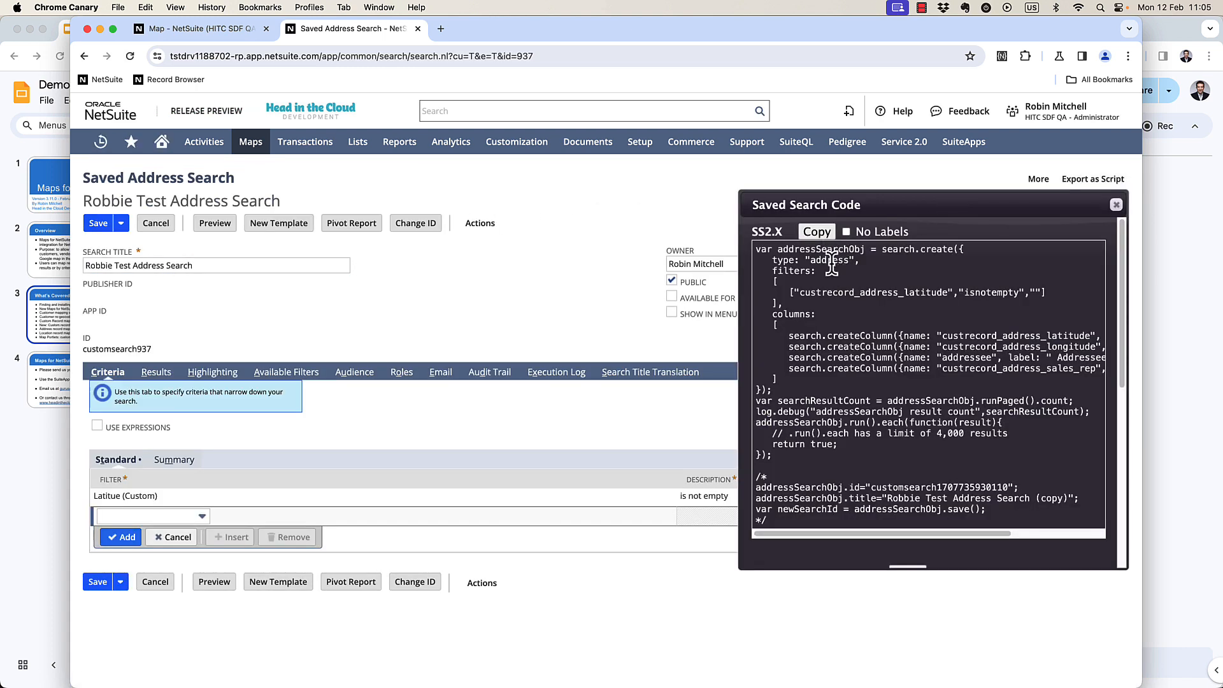
double_click(974, 345)
click(976, 337)
double_click(975, 336)
key(cmd+c)
On the new map, fill a record plugin row with record type address, name field addressee and latitude field custrecord_address_latitude.
click(195, 28)
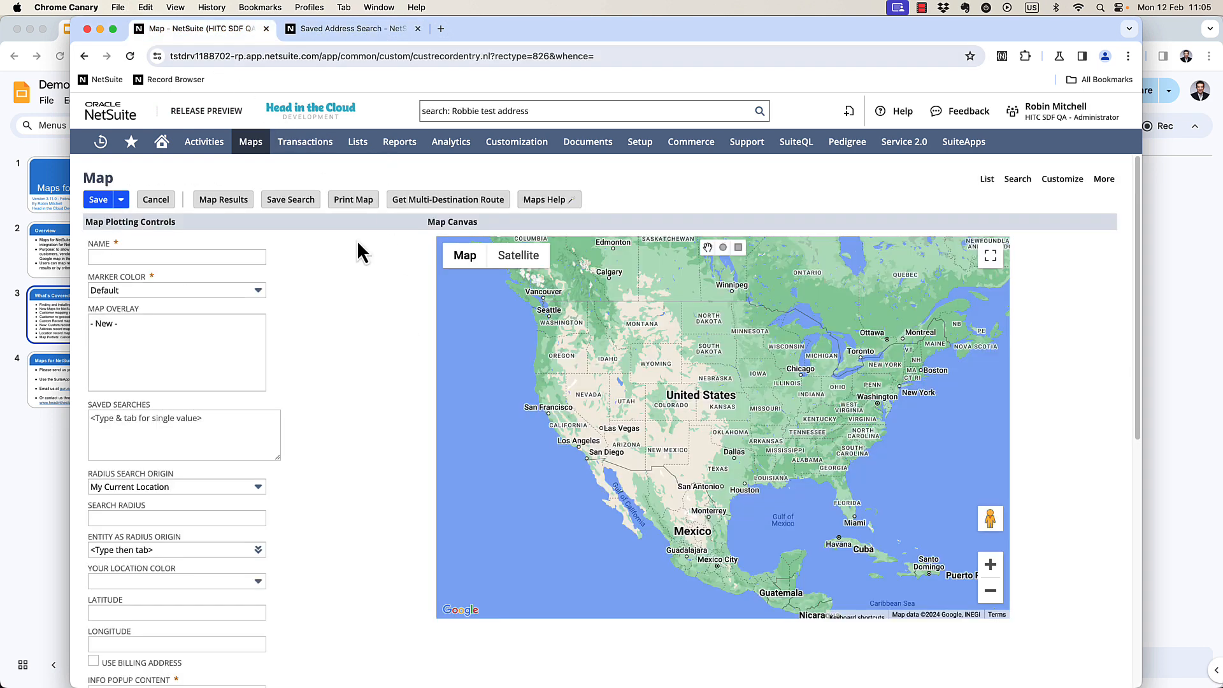
scroll(325, 483, down, 10)
click(146, 592)
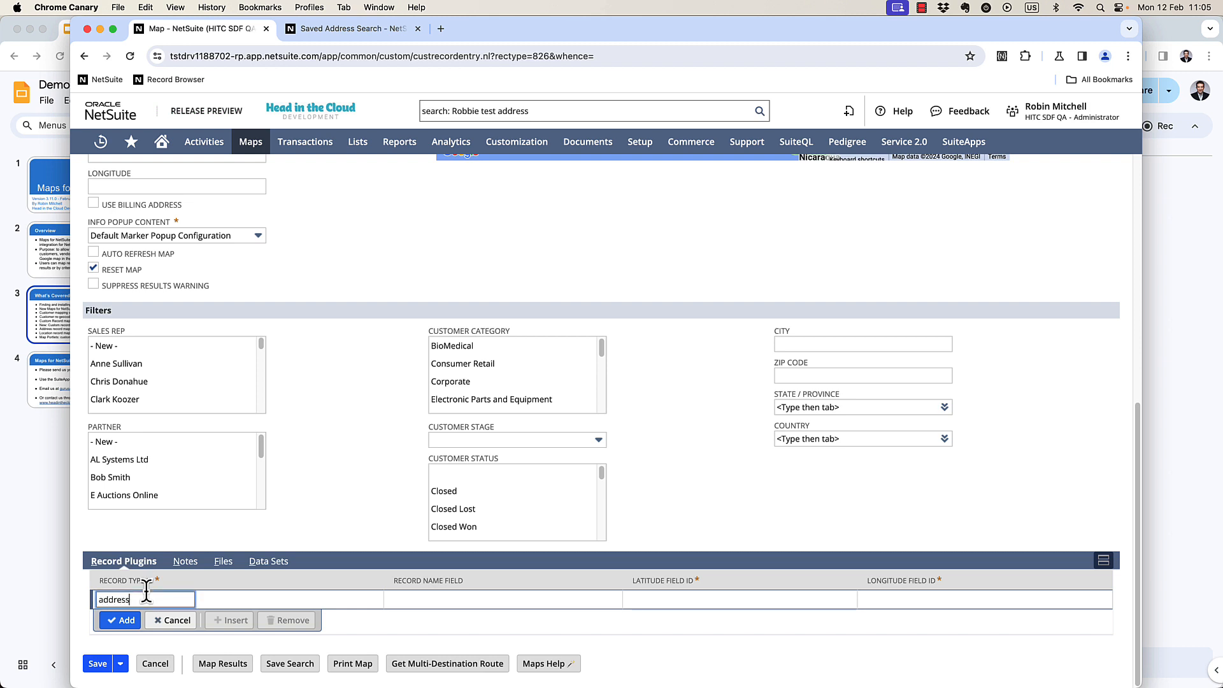
key(Tab)
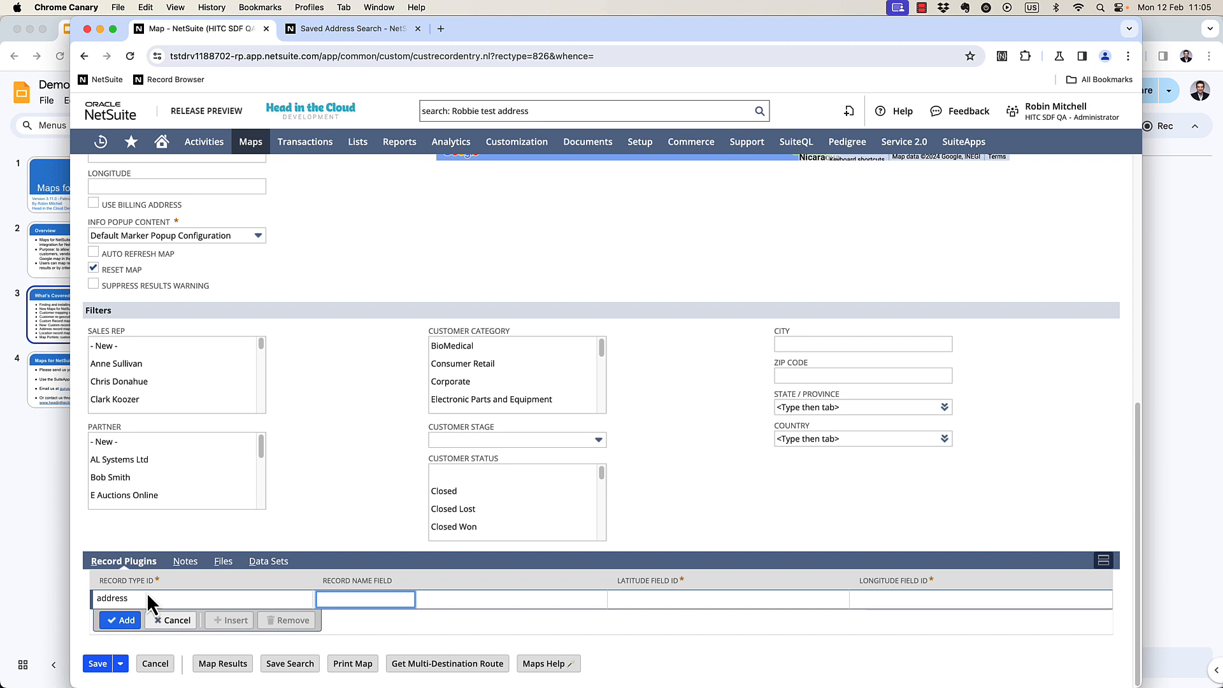
text(addressee)
key(Tab)
key(ctrl+v)
key(Tab)
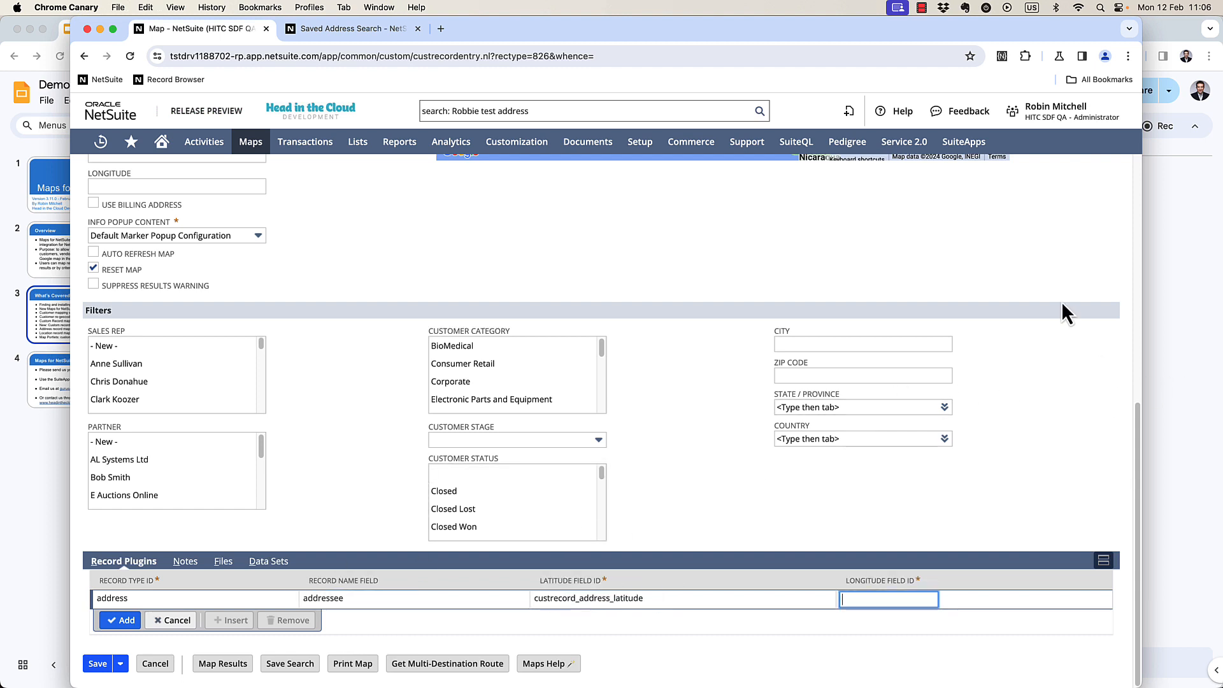
Copy custrecord_address_longitude from the script, set it as the row's longitude field and add the plugin row.
click(337, 28)
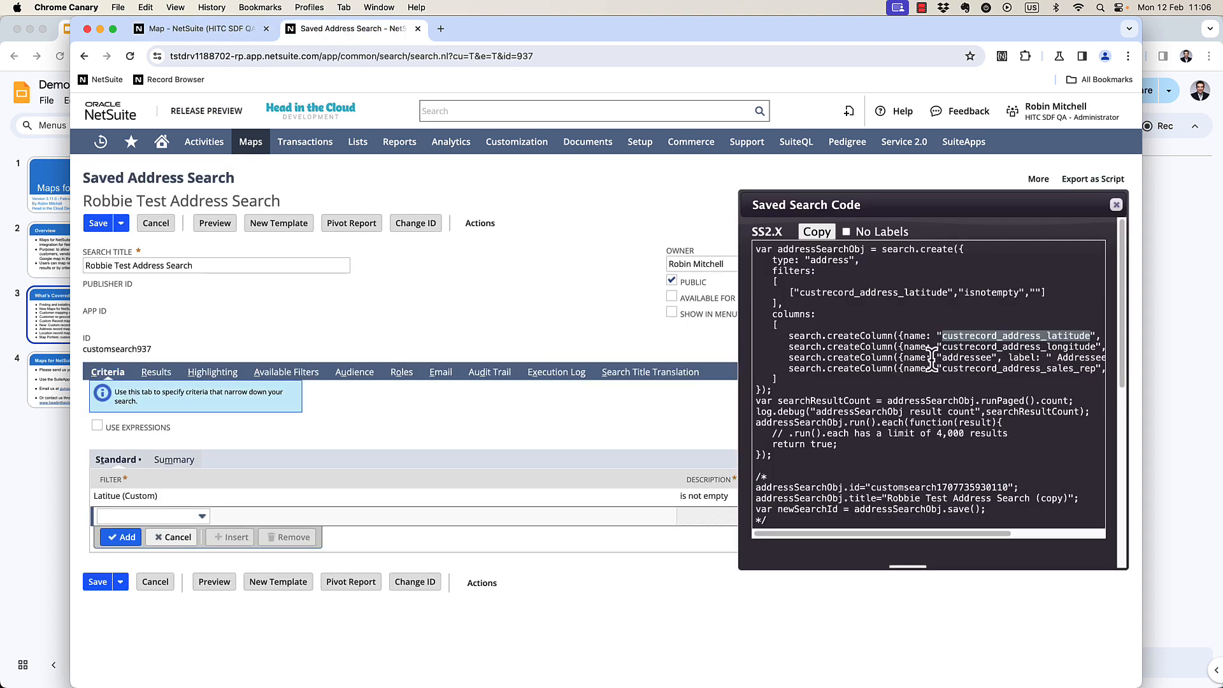
double_click(981, 348)
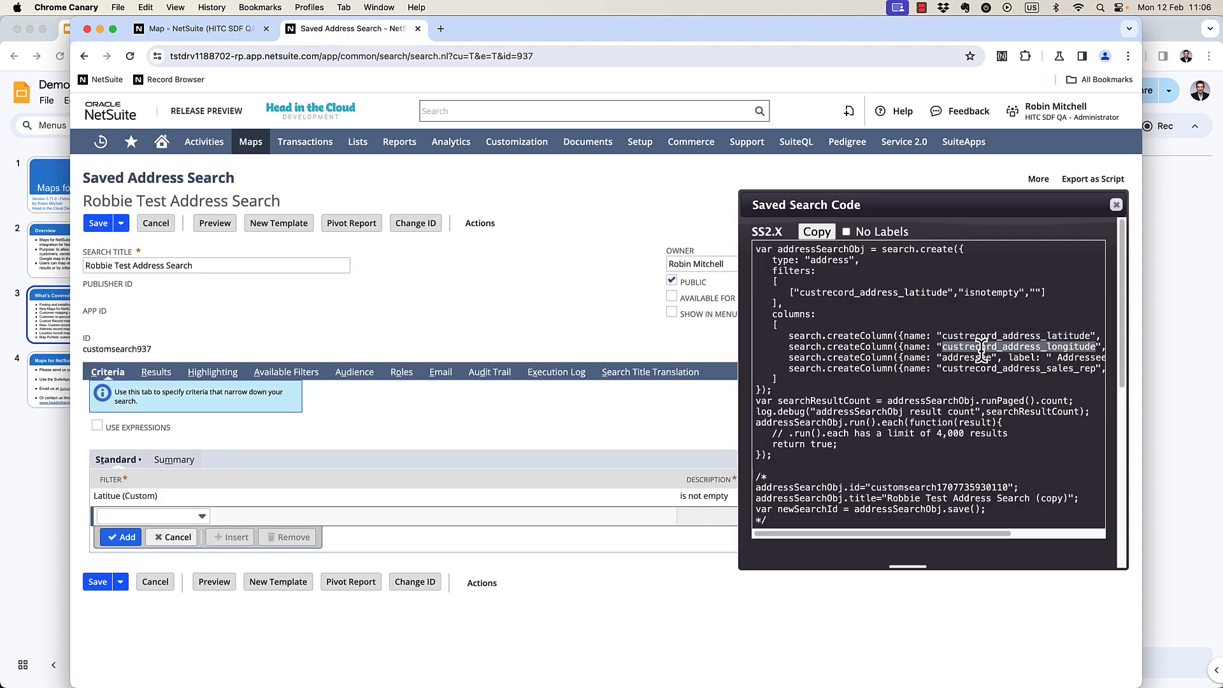
click(216, 33)
key(super+v)
click(121, 620)
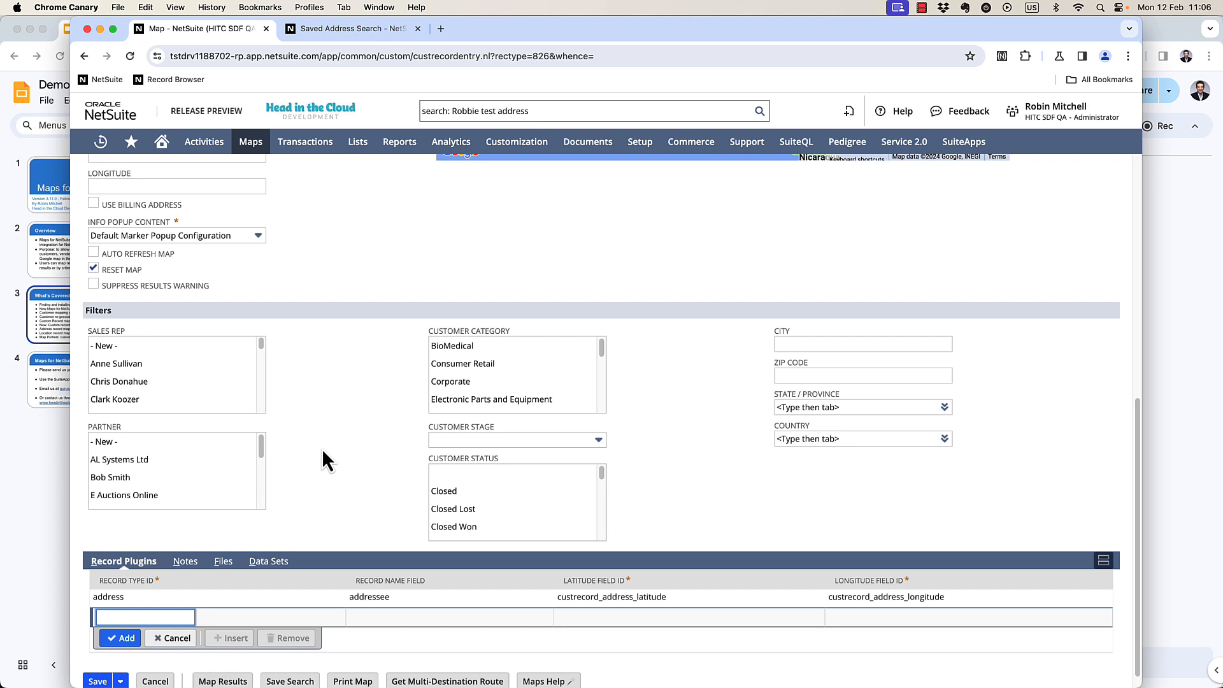
Copy the search title and select Robbie Test Address Search as the map's saved search, then check a marker's popup.
click(381, 37)
triple_click(191, 265)
click(191, 29)
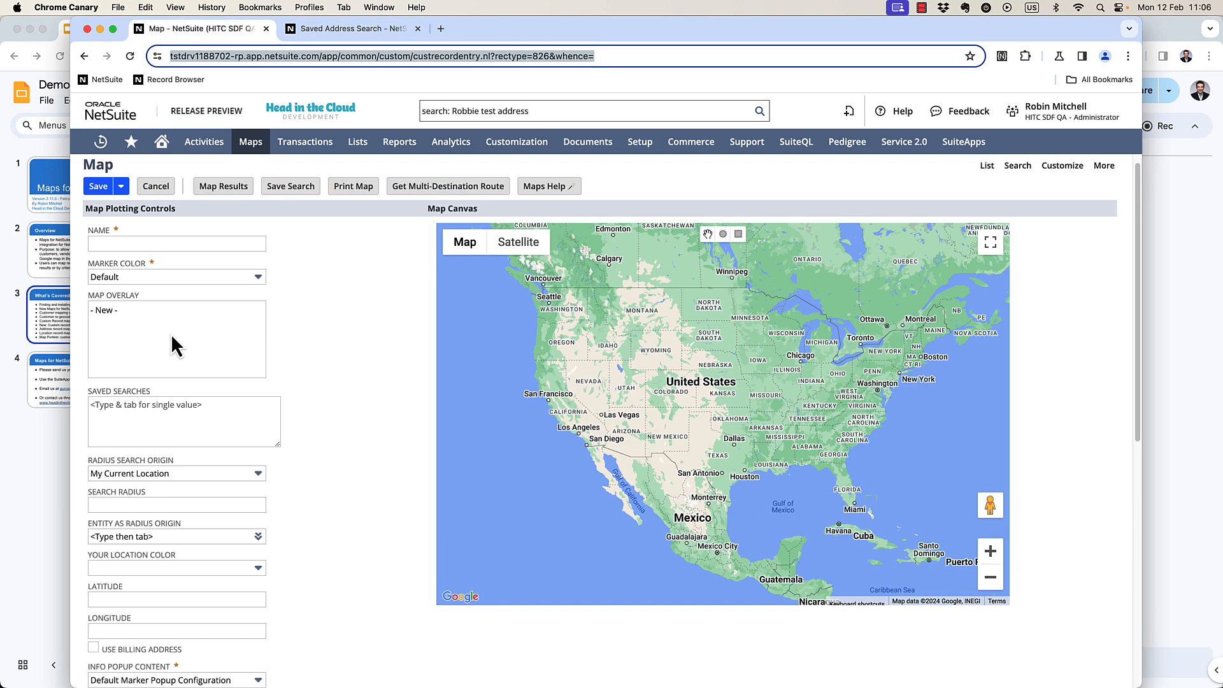
click(169, 423)
key(super+v)
key(Tab)
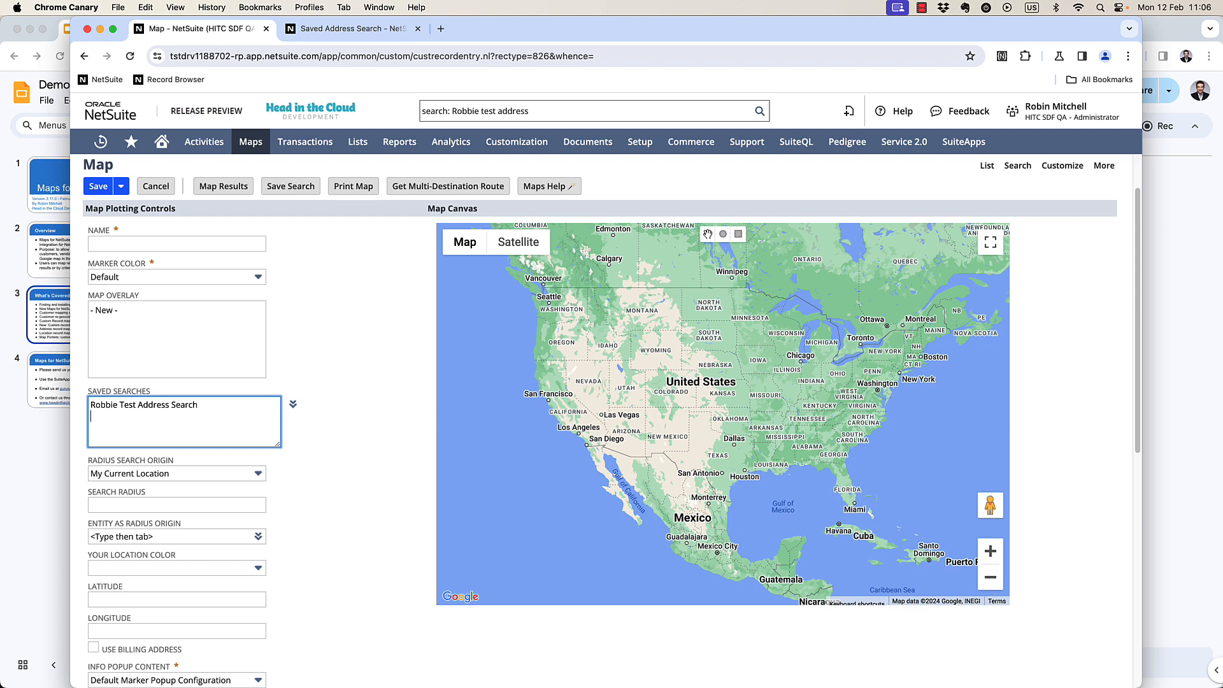
click(468, 418)
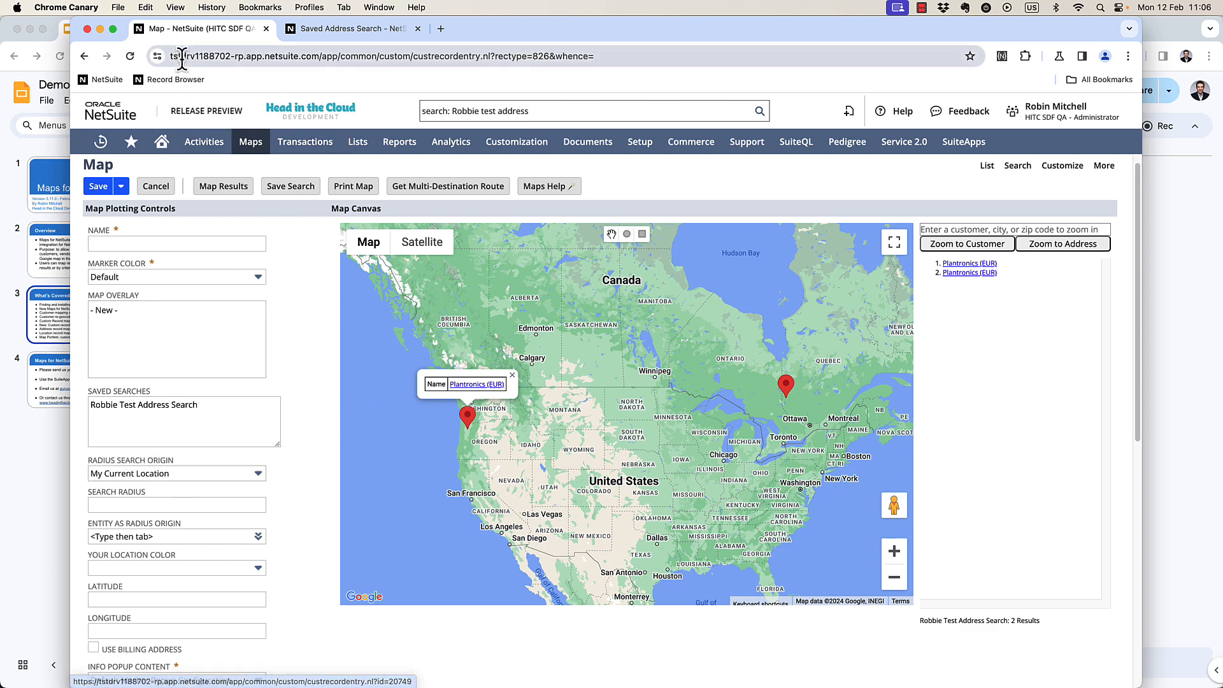
Open the map's info popup content configuration, Default Marker Popup Configuration.
scroll(271, 617, down, 7)
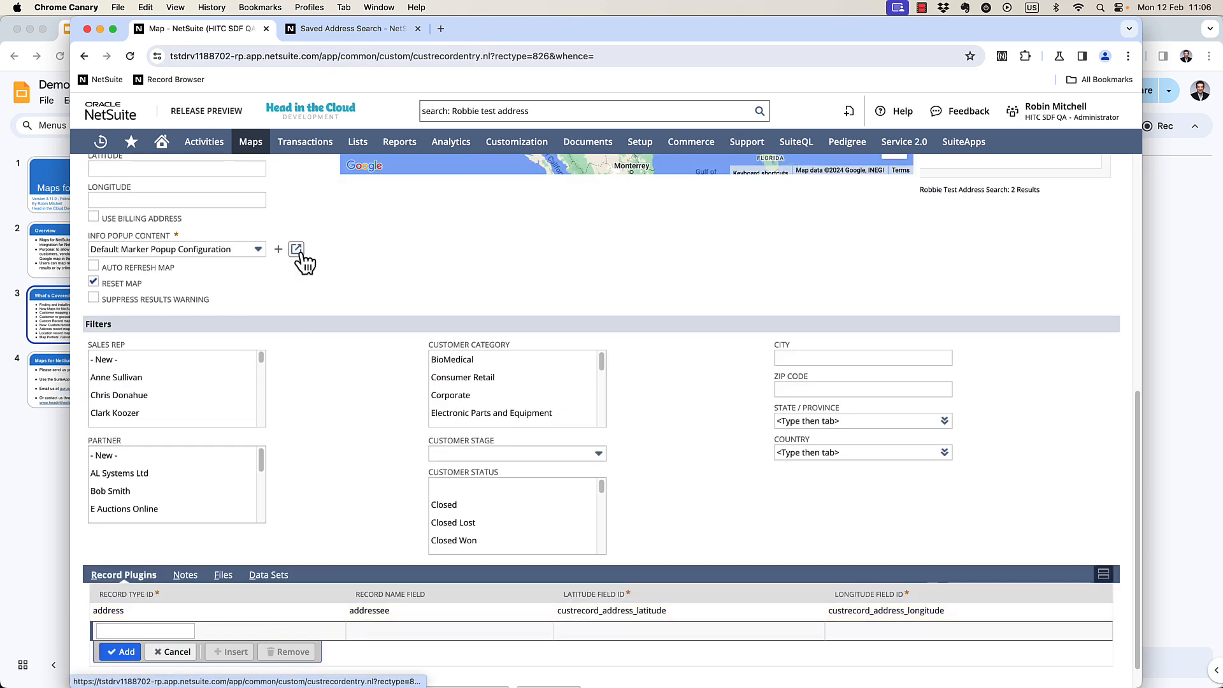
click(297, 252)
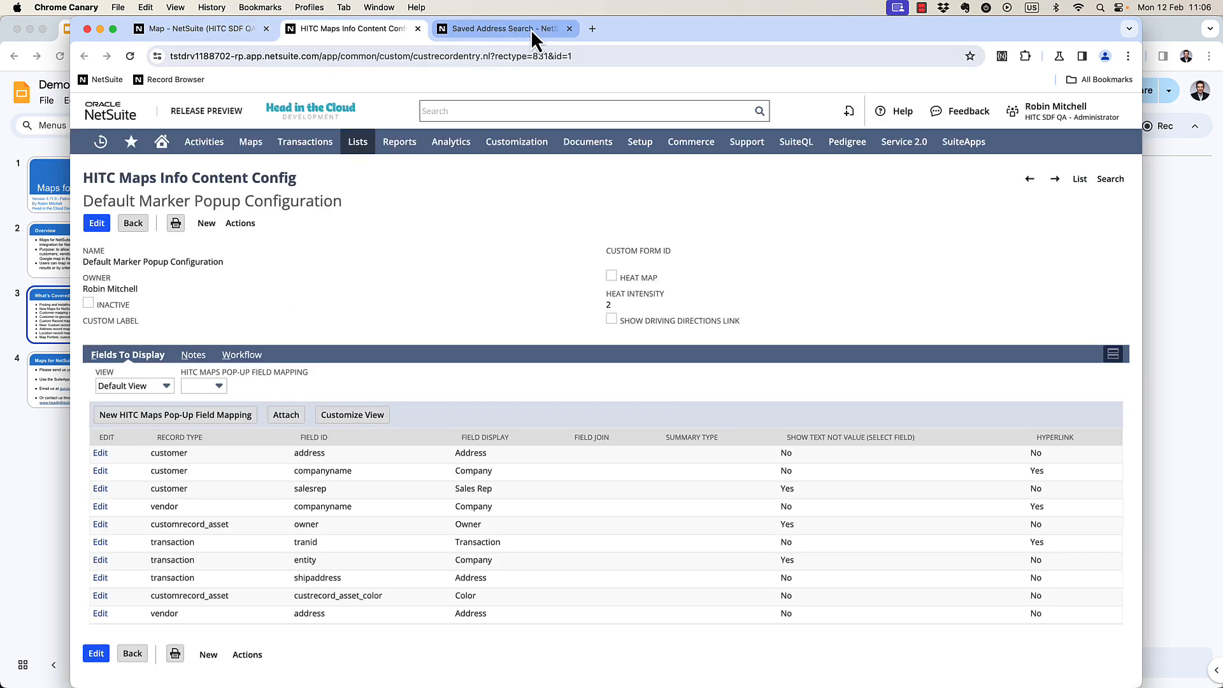
Copy custrecord_address_sales_rep from the search script and start editing the popup configuration.
click(530, 30)
double_click(958, 367)
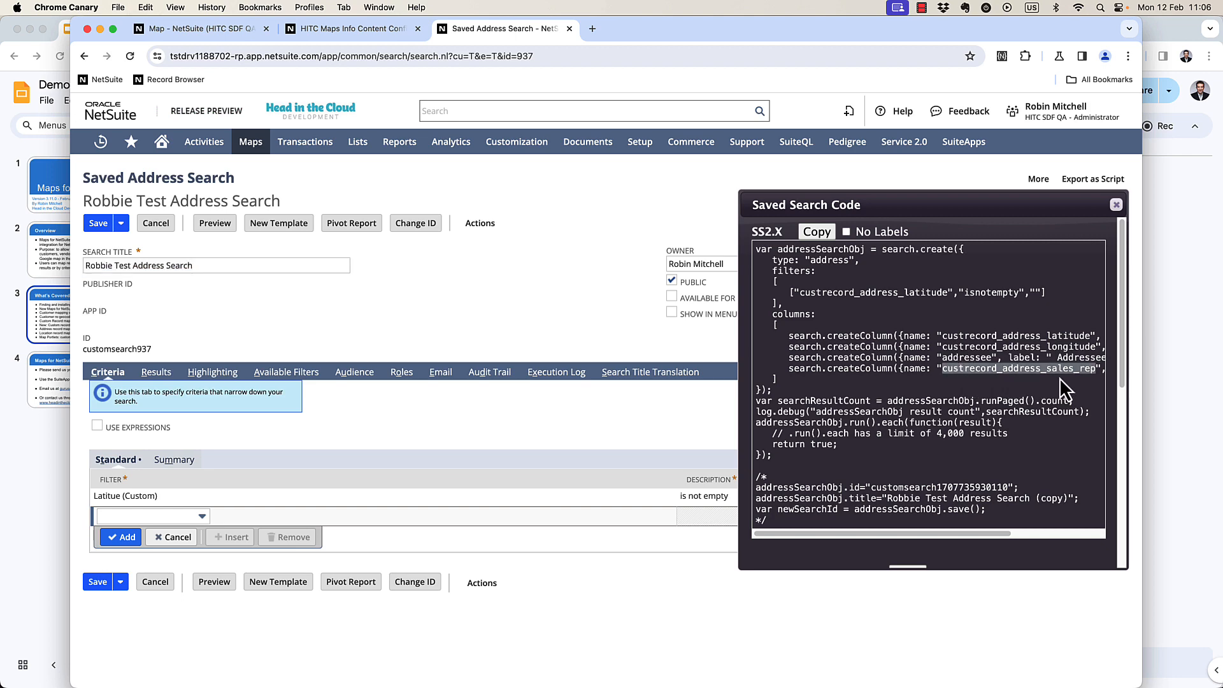
click(316, 30)
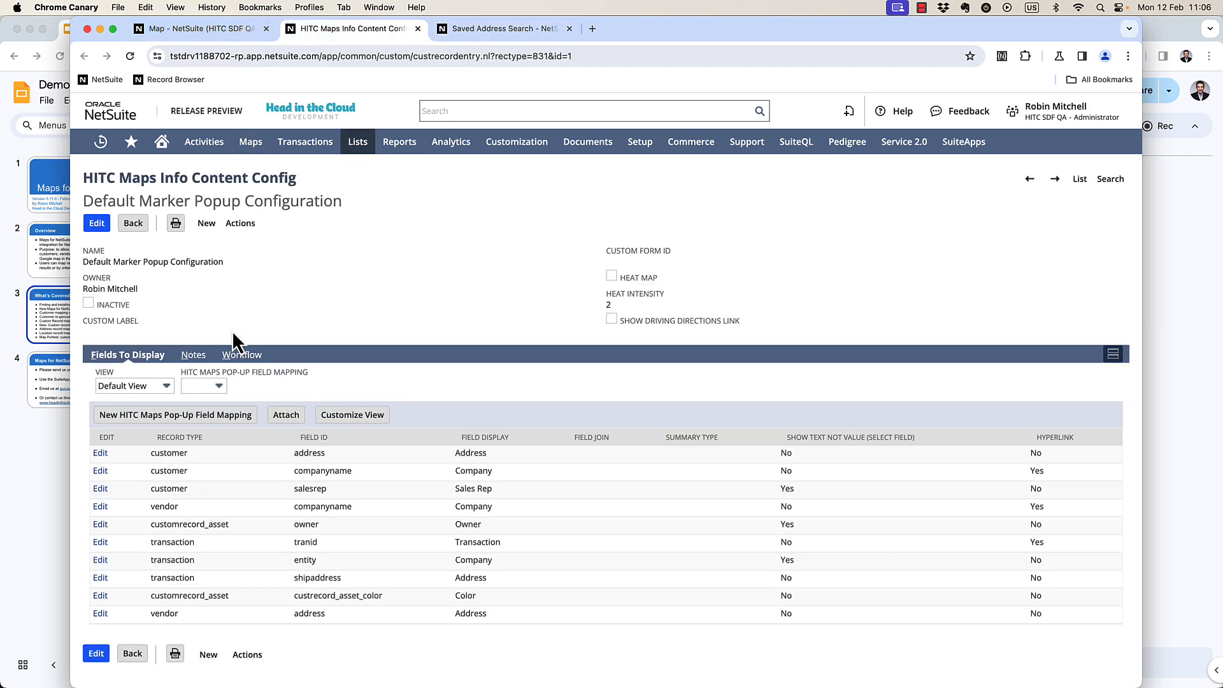
click(96, 223)
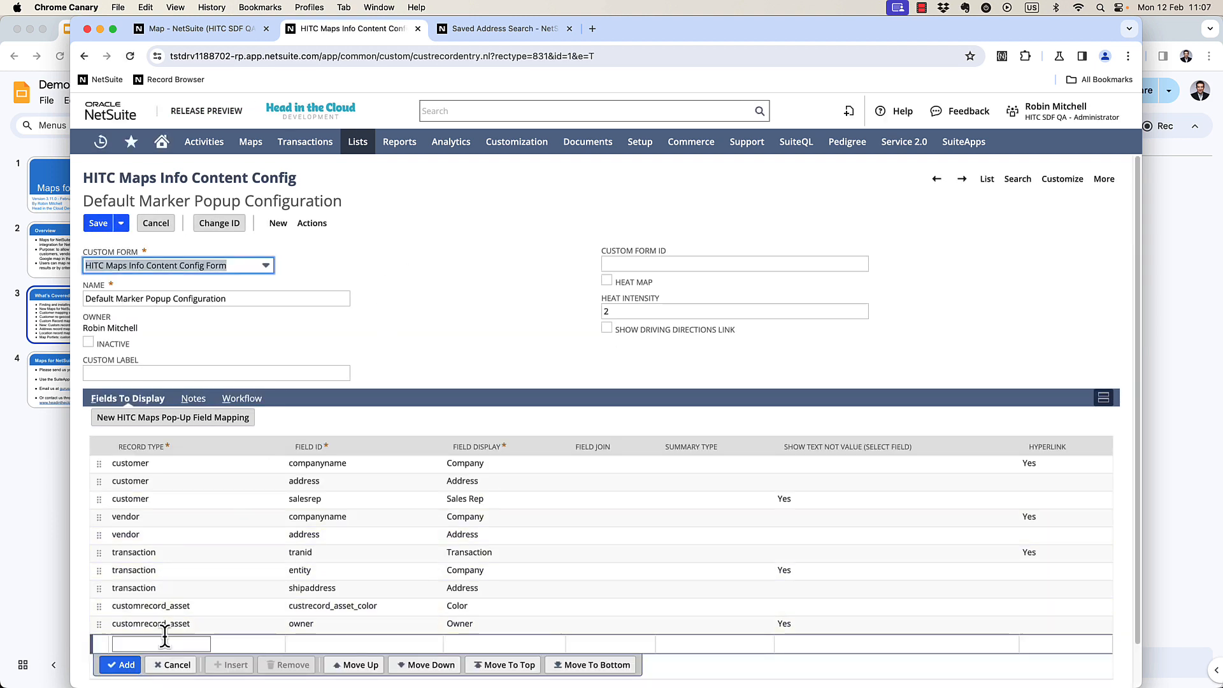
Add a popup field row for the address record with field ID custrecord_address_sales_rep displayed as Sales Rep.
click(164, 642)
text(addre)
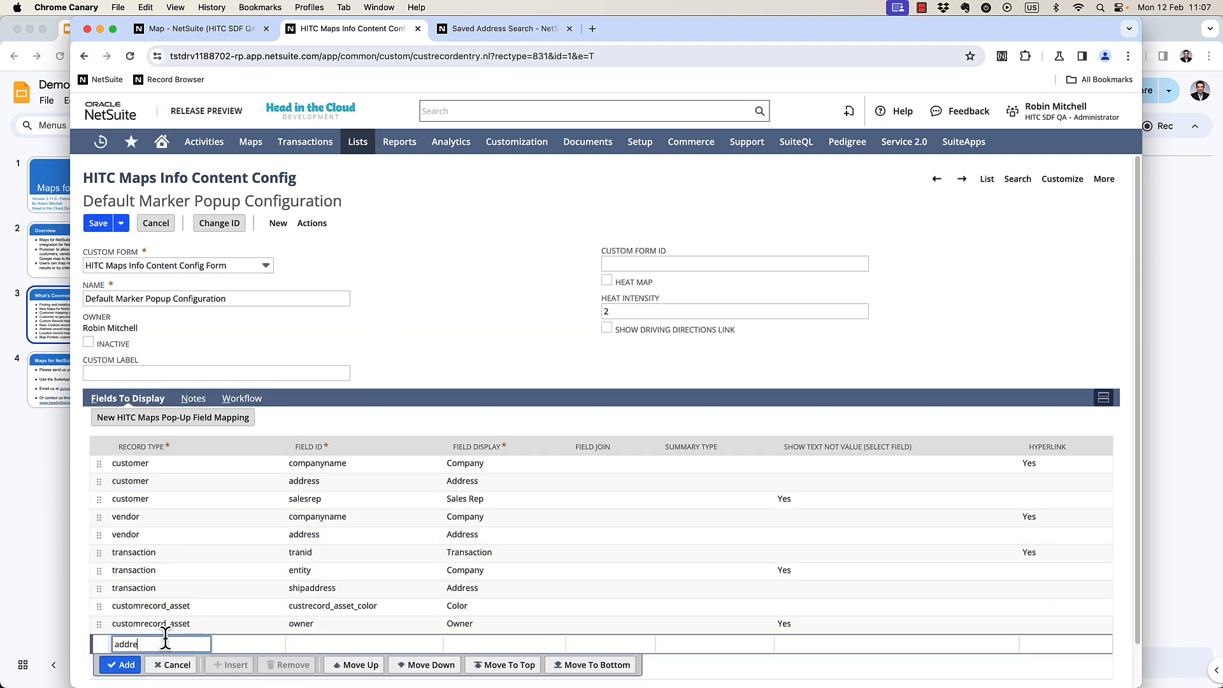
text(ss)
key(Tab)
key(super+v)
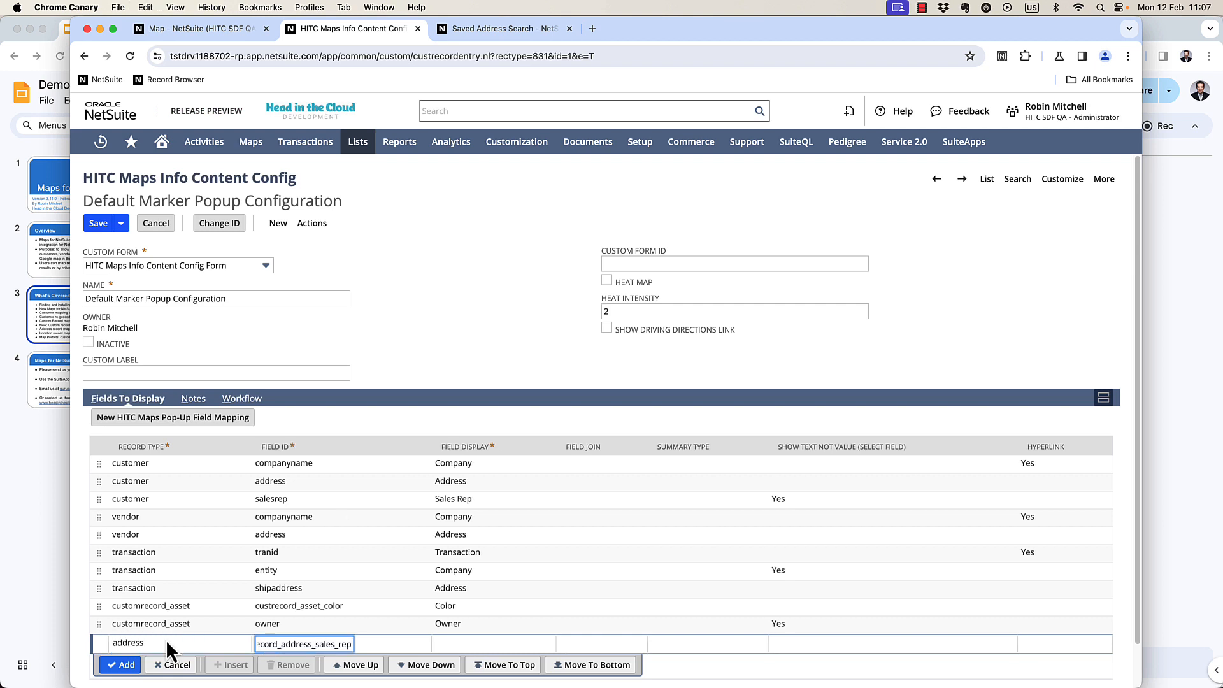
key(Tab)
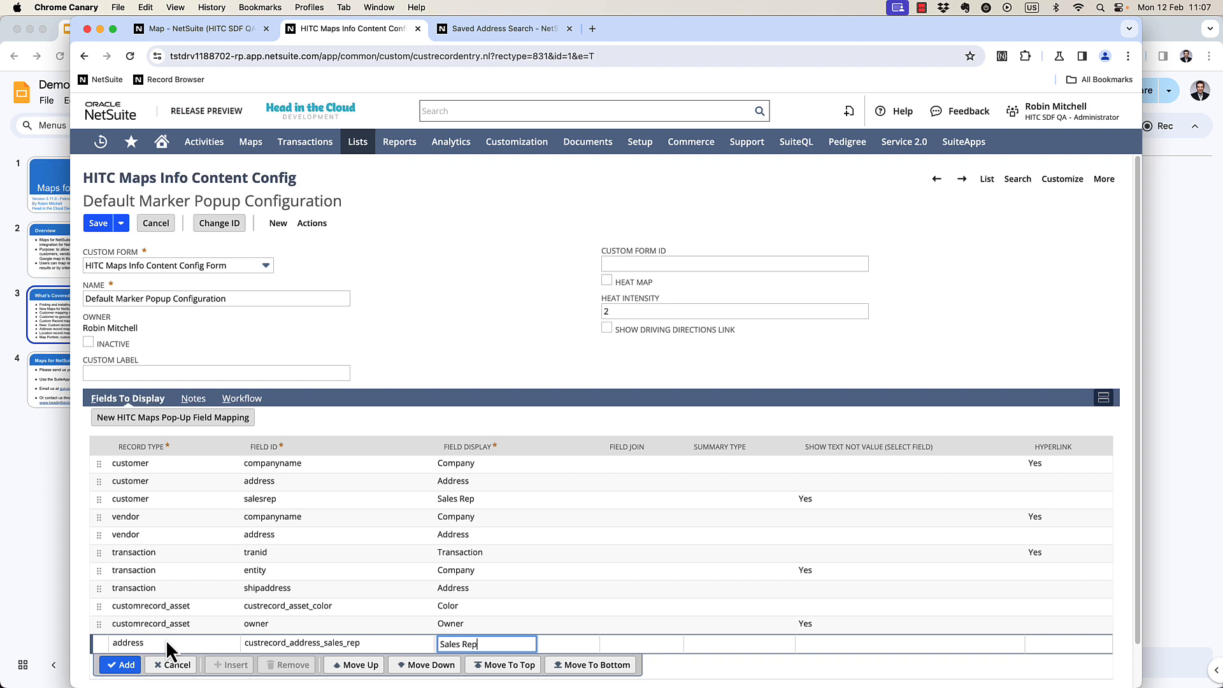
Enable show text not value for the address sales rep row, add the row and save the popup configuration.
key(Tab)
key(Tab)
key(Tab)
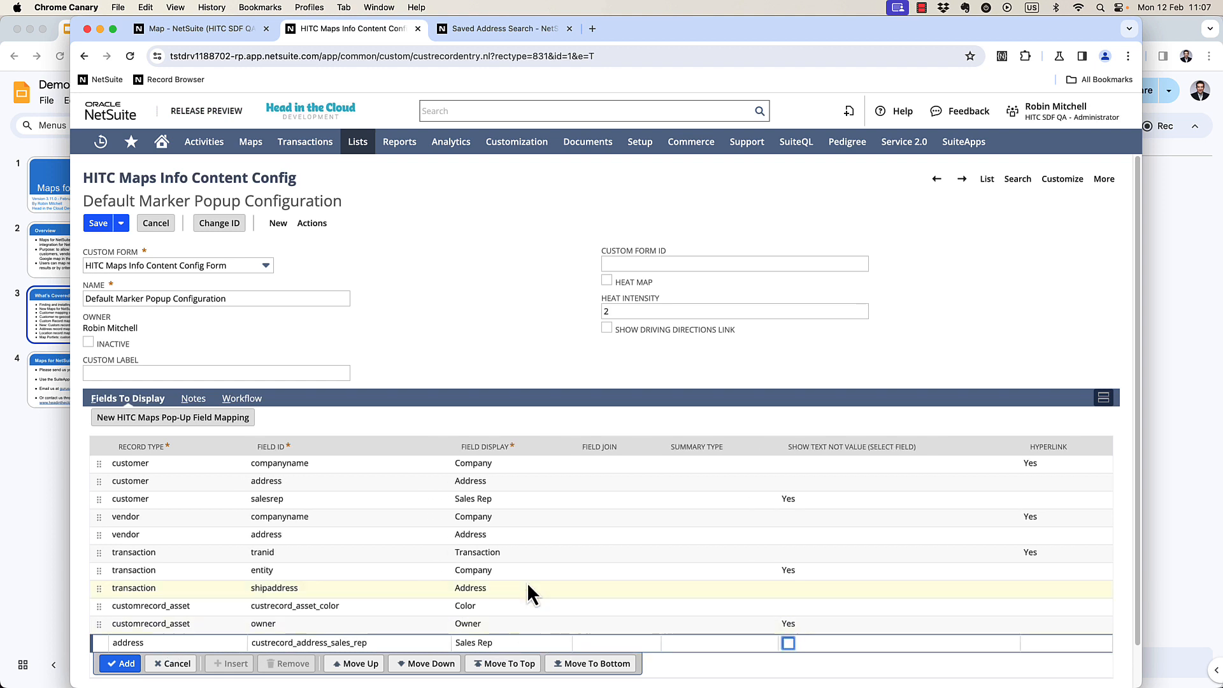
click(788, 642)
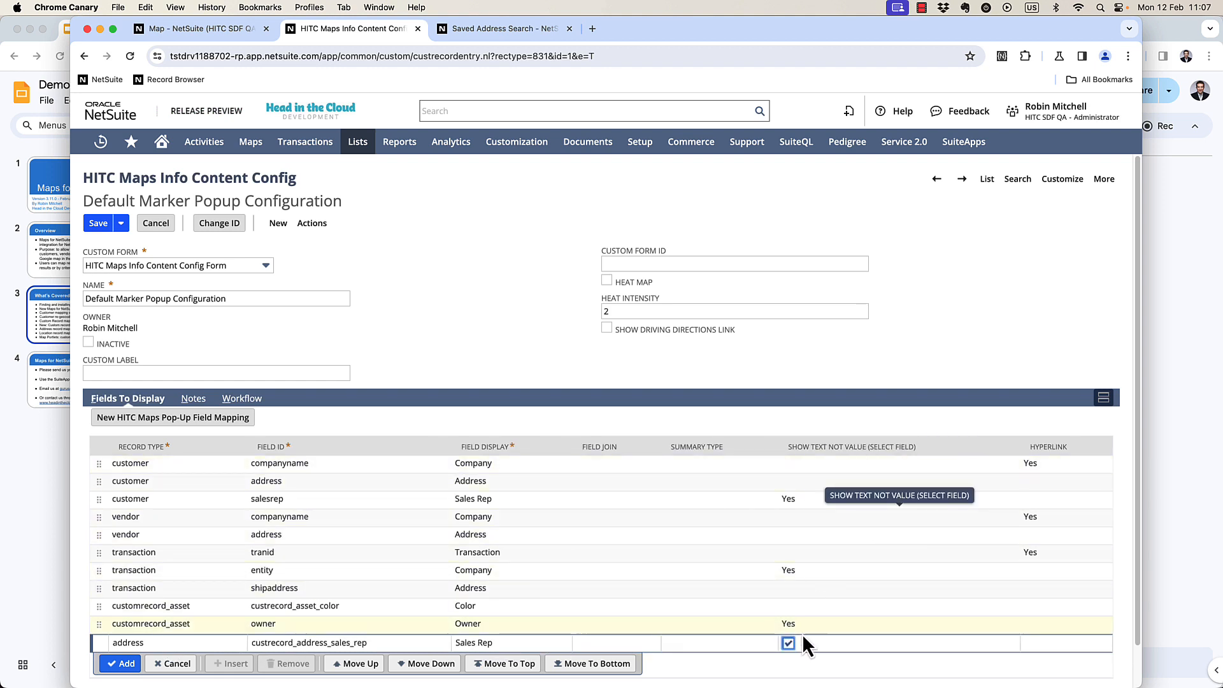
click(120, 663)
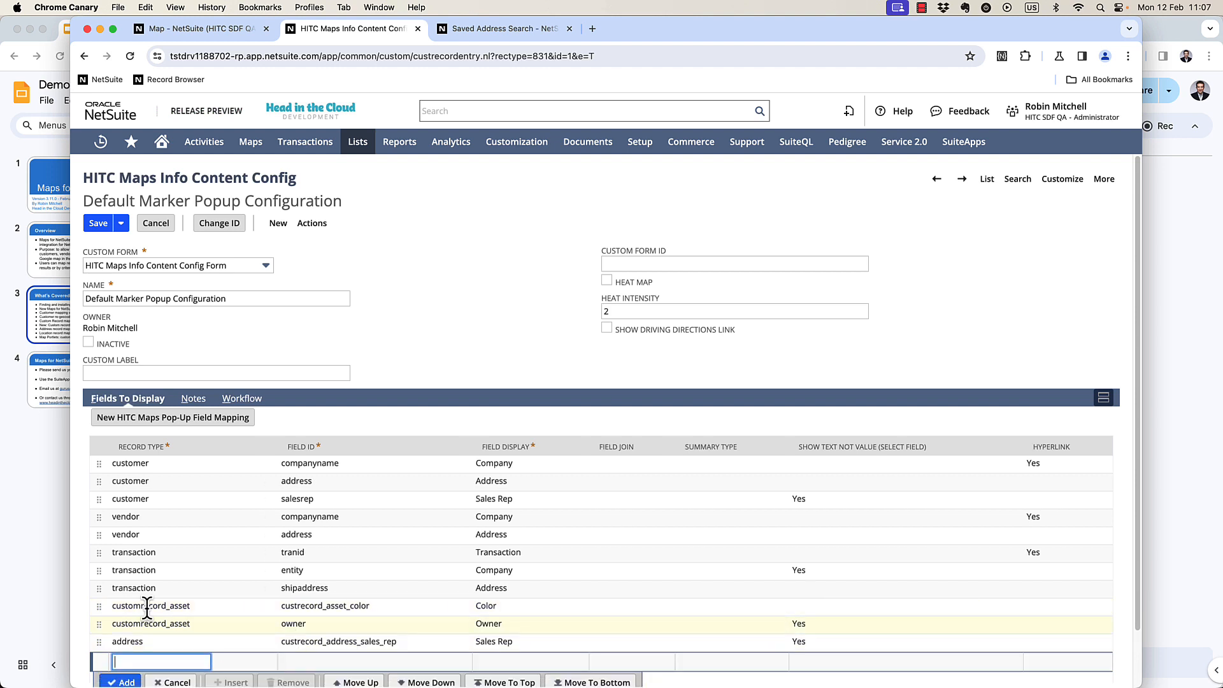
click(99, 226)
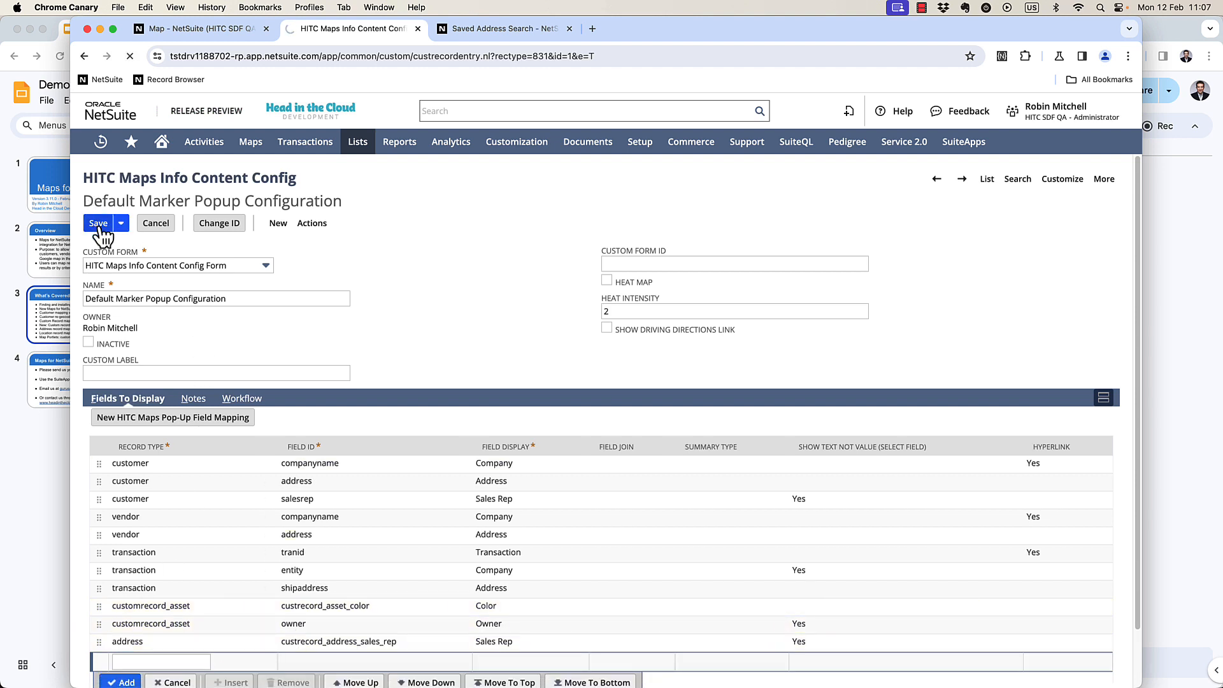
Name the map Plantronics Addresses and save it.
click(216, 29)
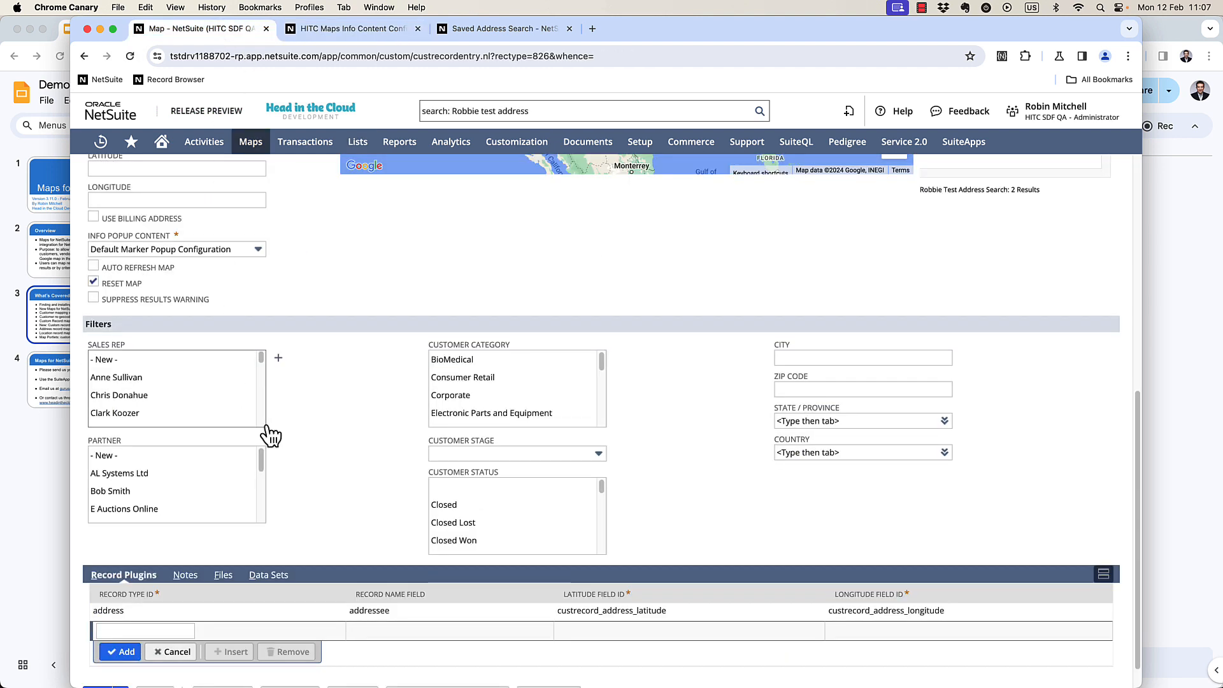
scroll(245, 395, up, 10)
click(164, 257)
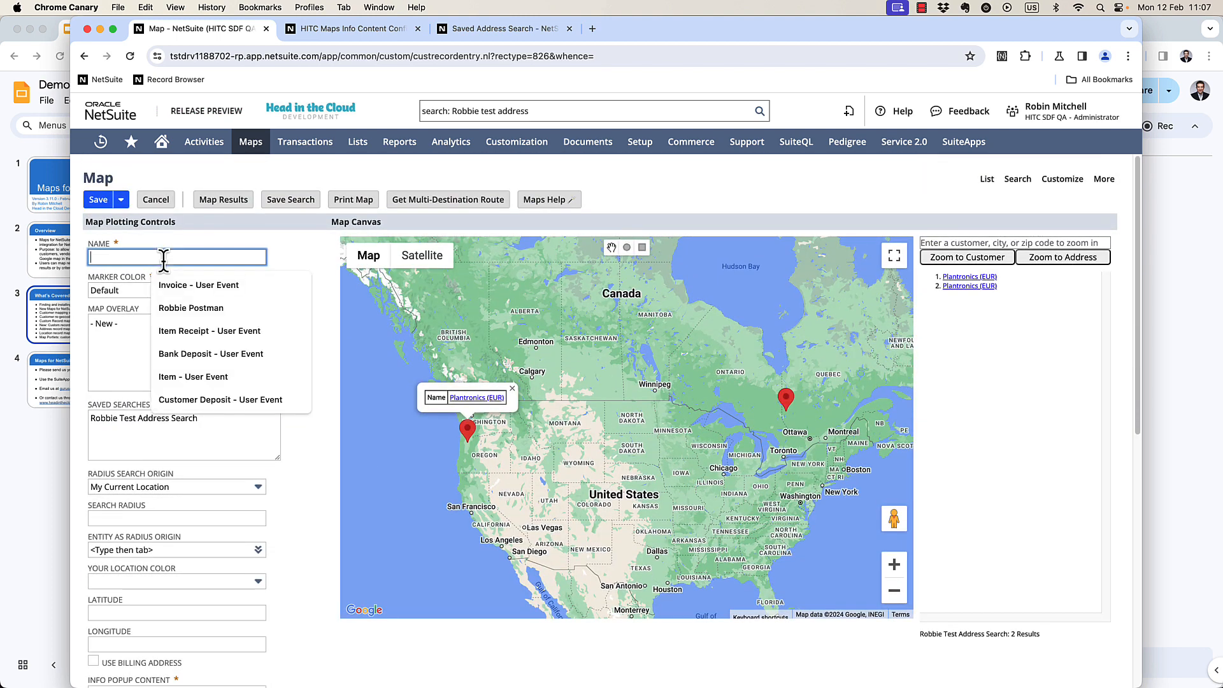
text(Plantor)
key(BackSpace)
key(BackSpace)
text(ronics Addresses)
click(98, 200)
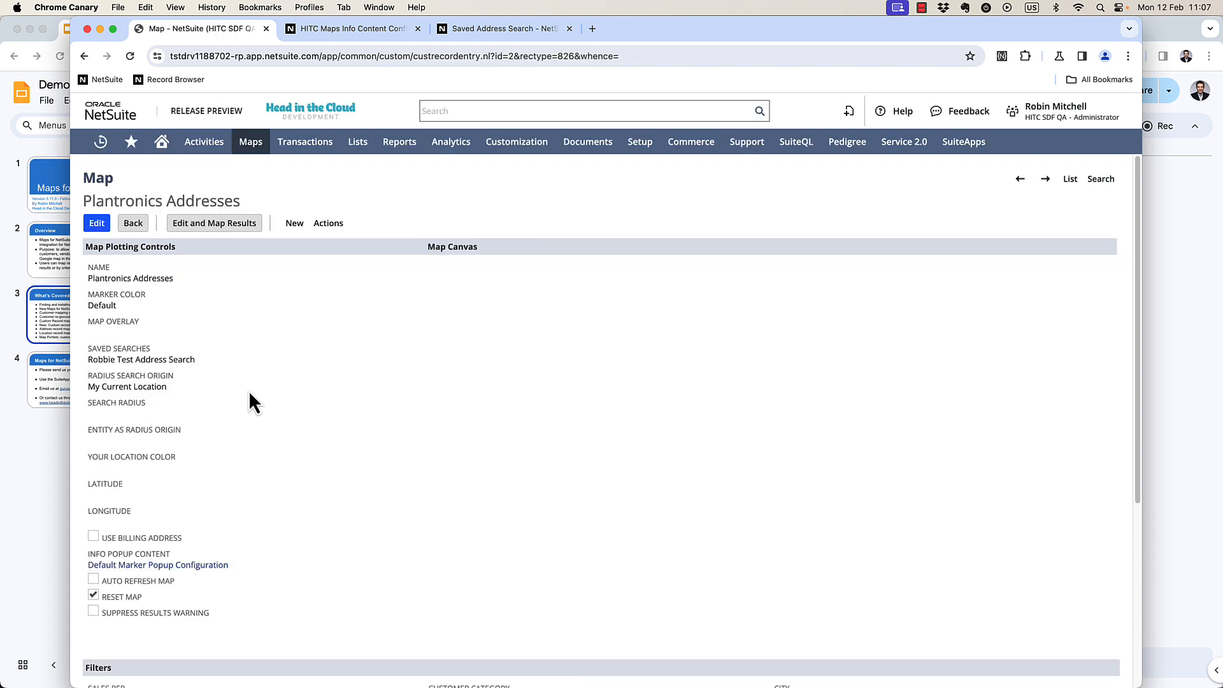
Edit the map with results and open both markers' popups to check the sales rep field.
click(211, 224)
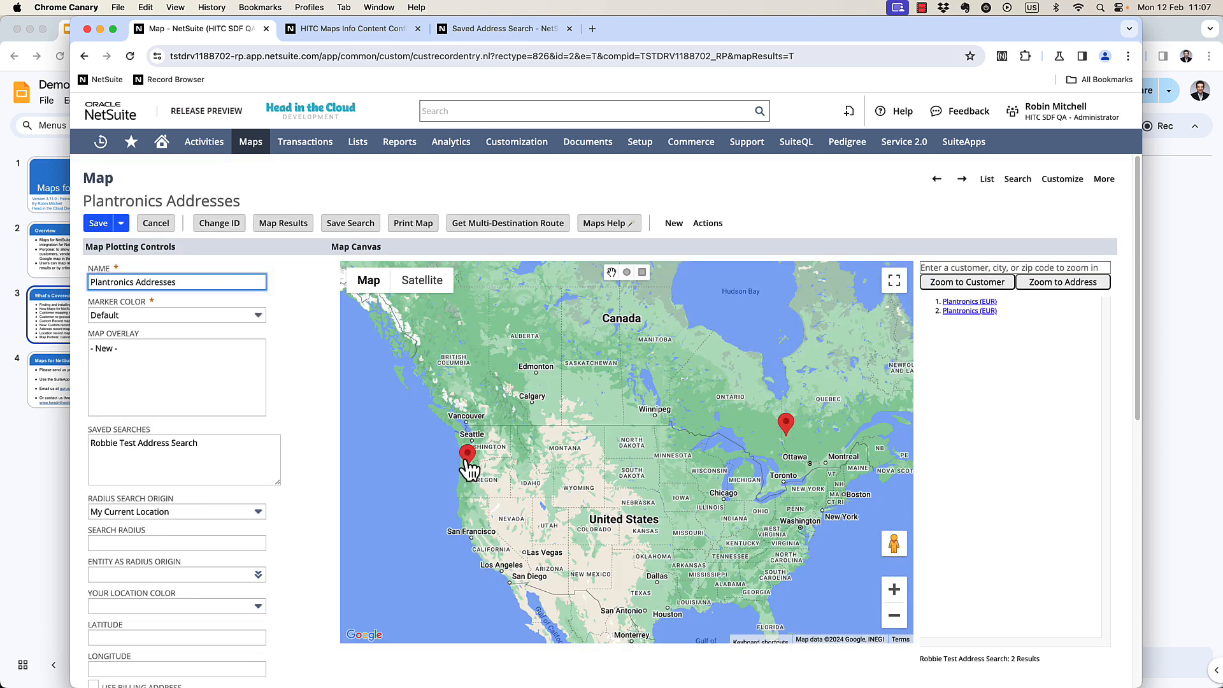
click(466, 459)
click(789, 420)
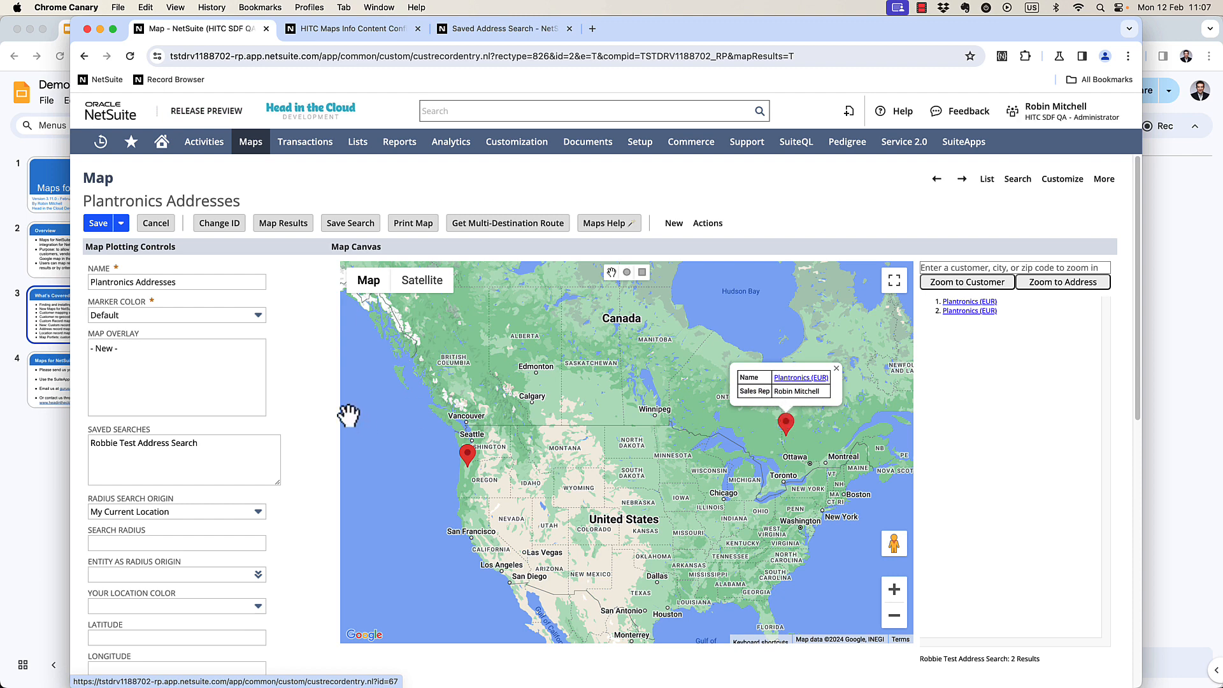
Start a new map record.
mouse_move(251, 143)
mouse_move(287, 194)
mouse_move(395, 193)
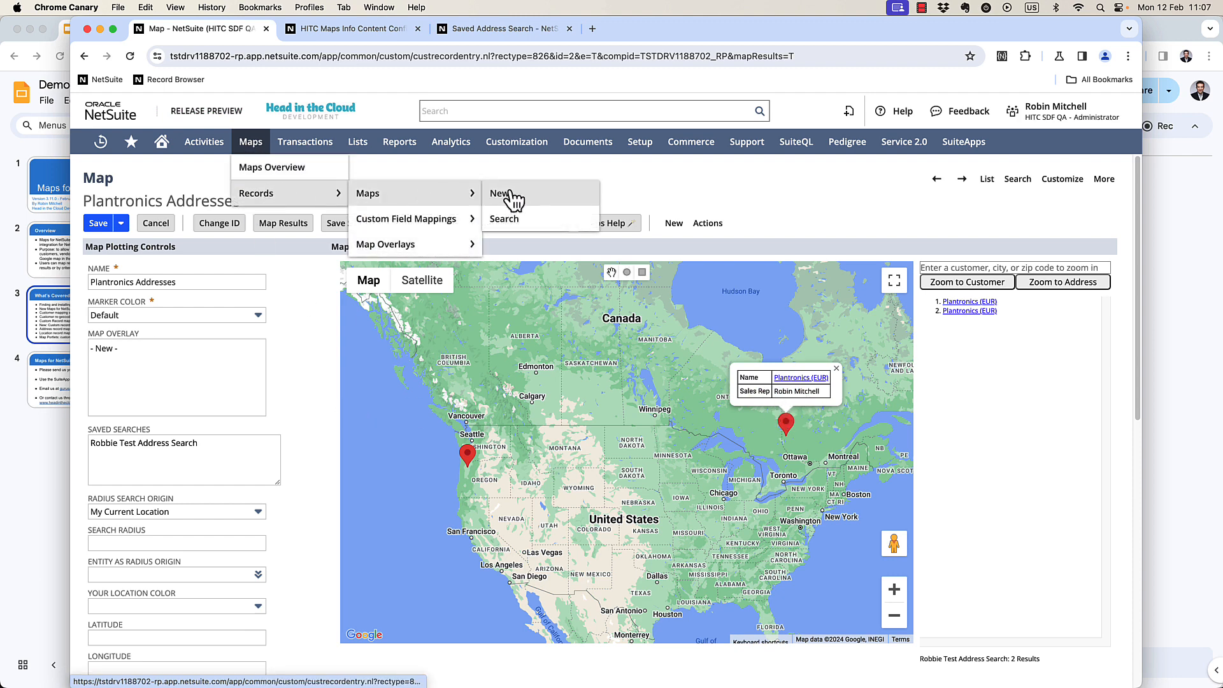
click(498, 194)
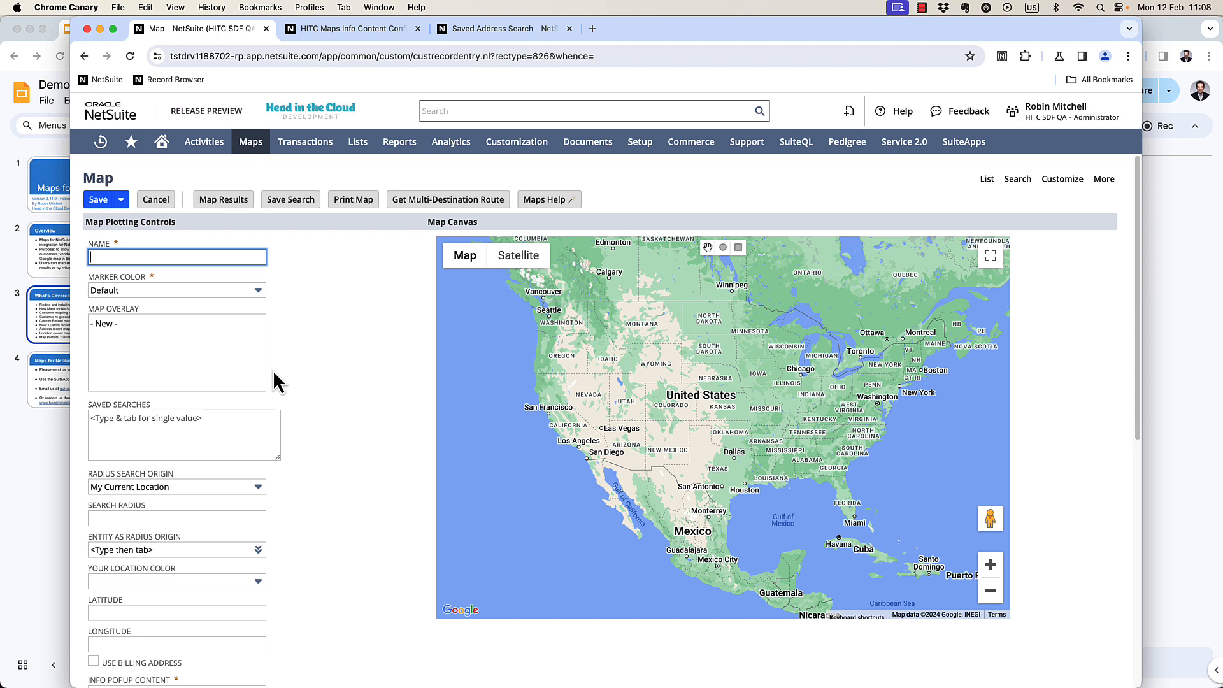
Open the saved search Robbie Test Location Search through the global search.
click(417, 28)
click(418, 28)
click(444, 111)
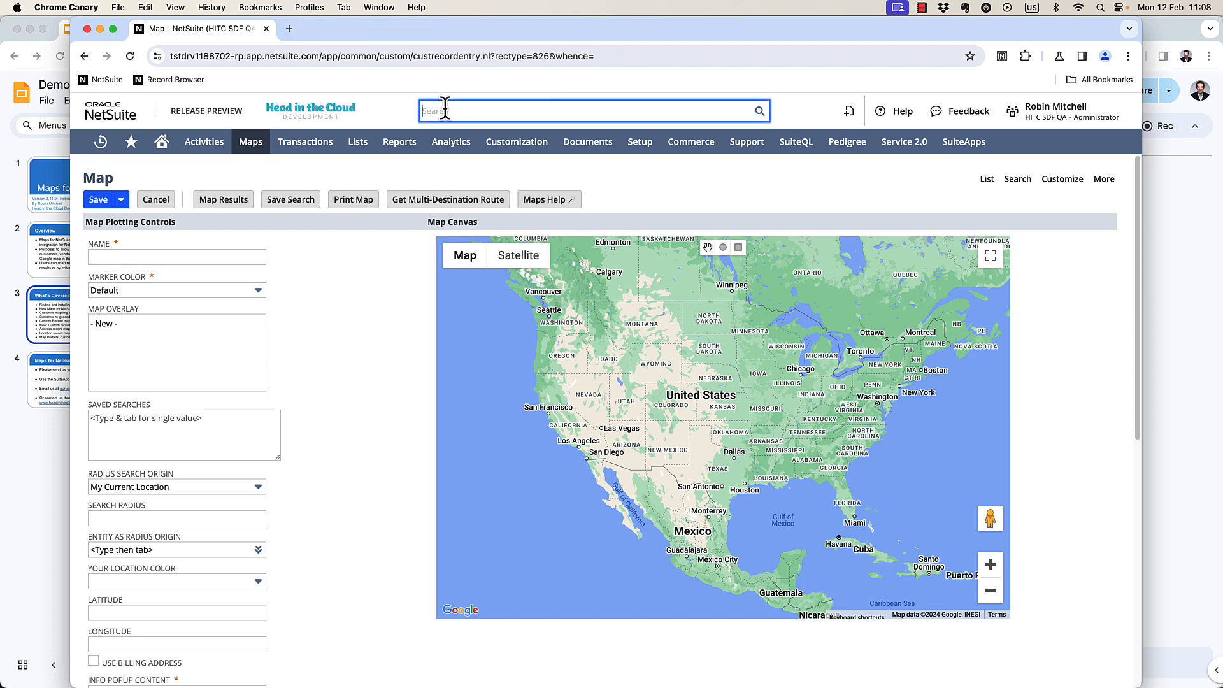
text(search: Robbie test loc)
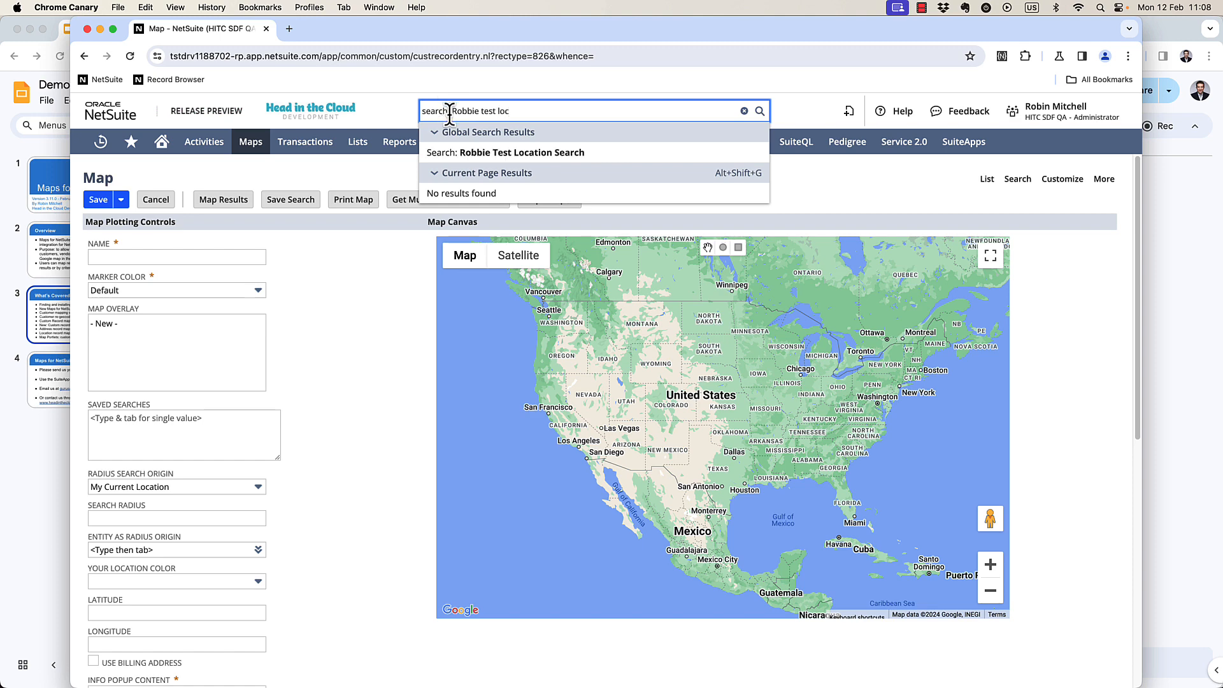
super+click(739, 158)
click(368, 28)
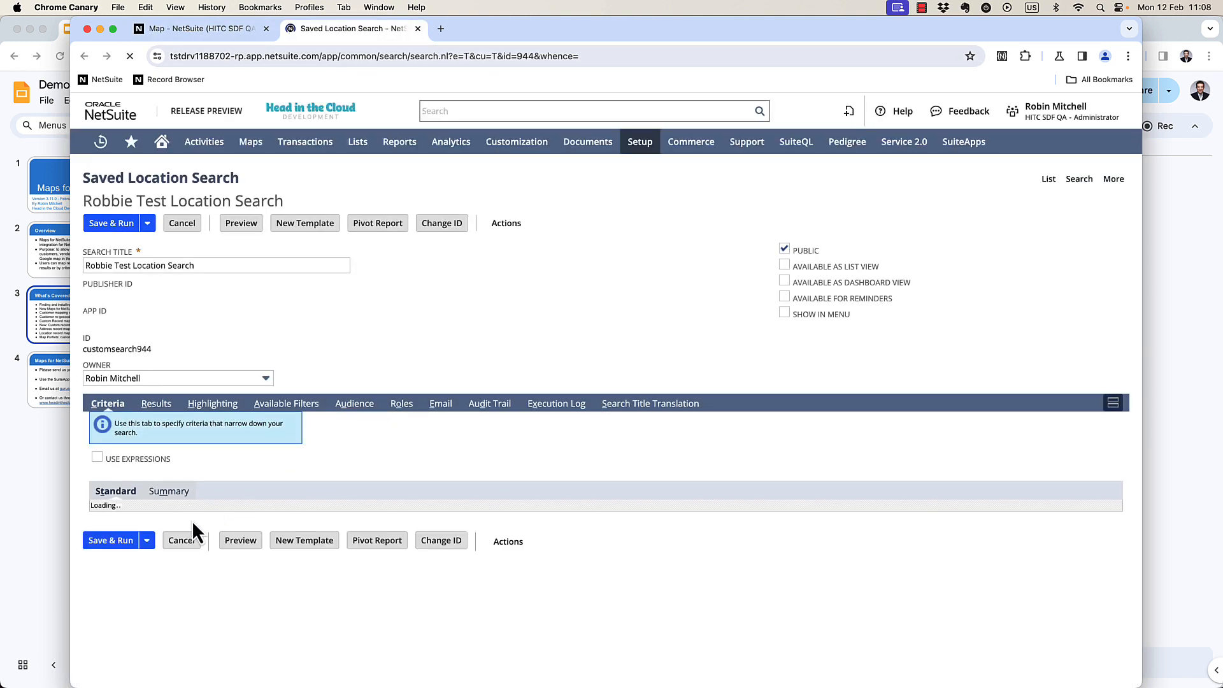
Review the location search's result columns, run it, and view its exported script code.
click(157, 405)
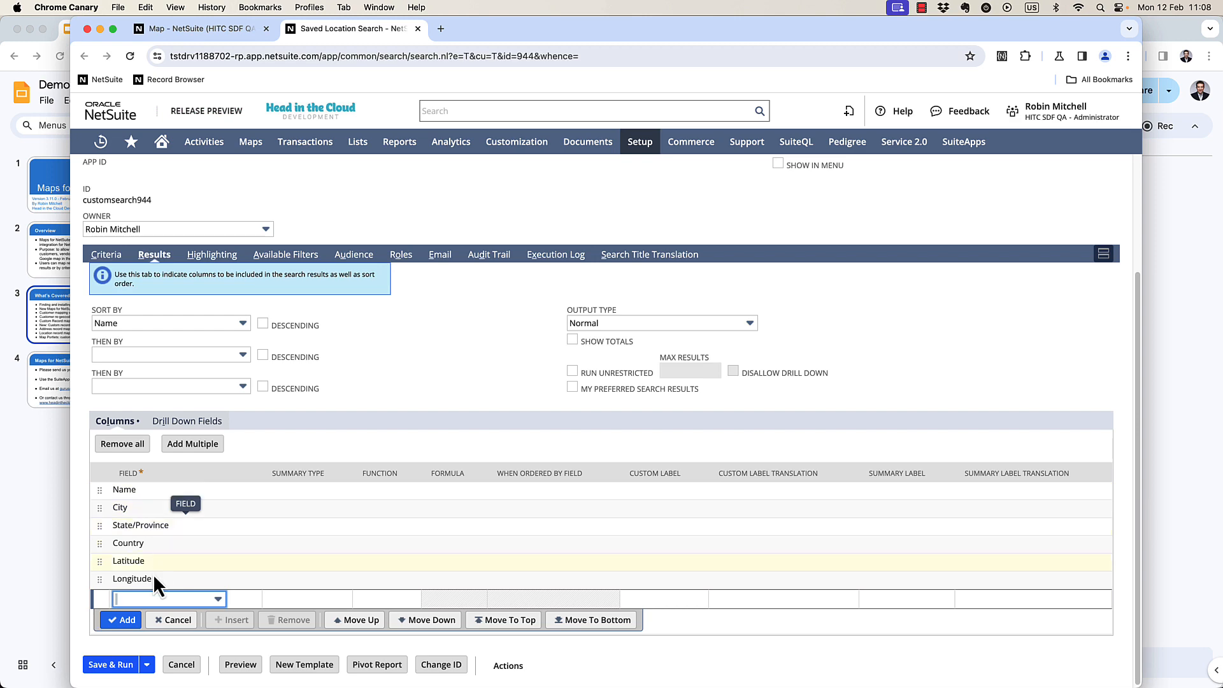
scroll(206, 284, up, 5)
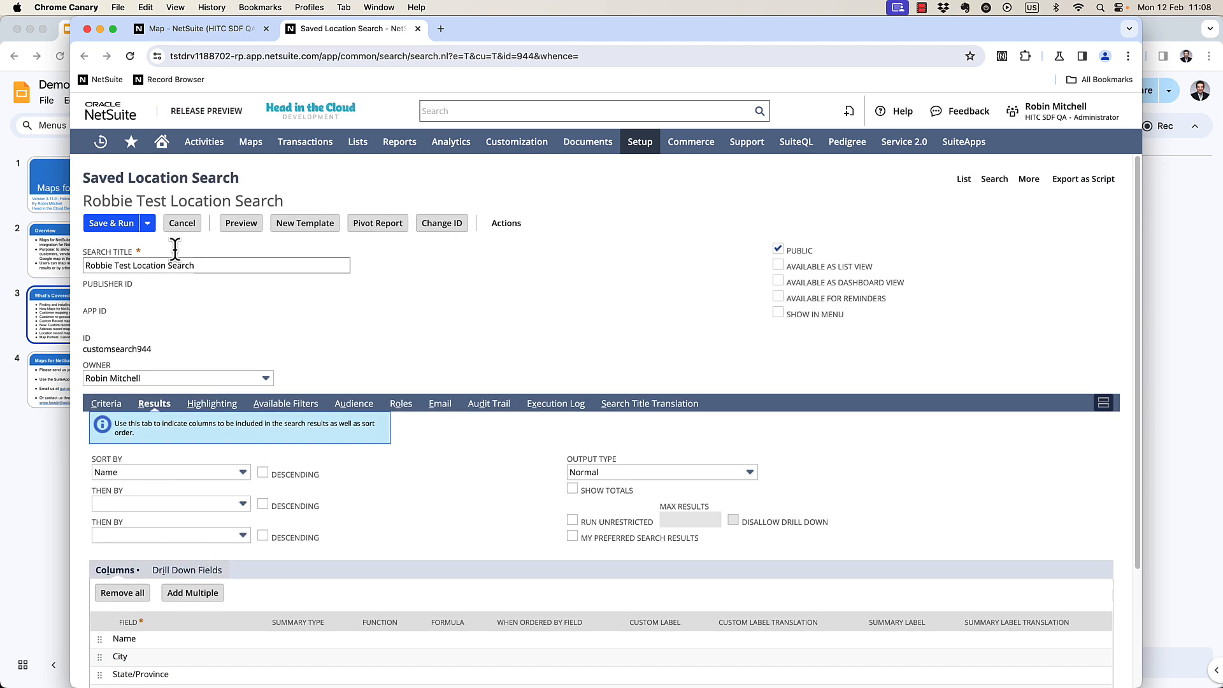
click(118, 227)
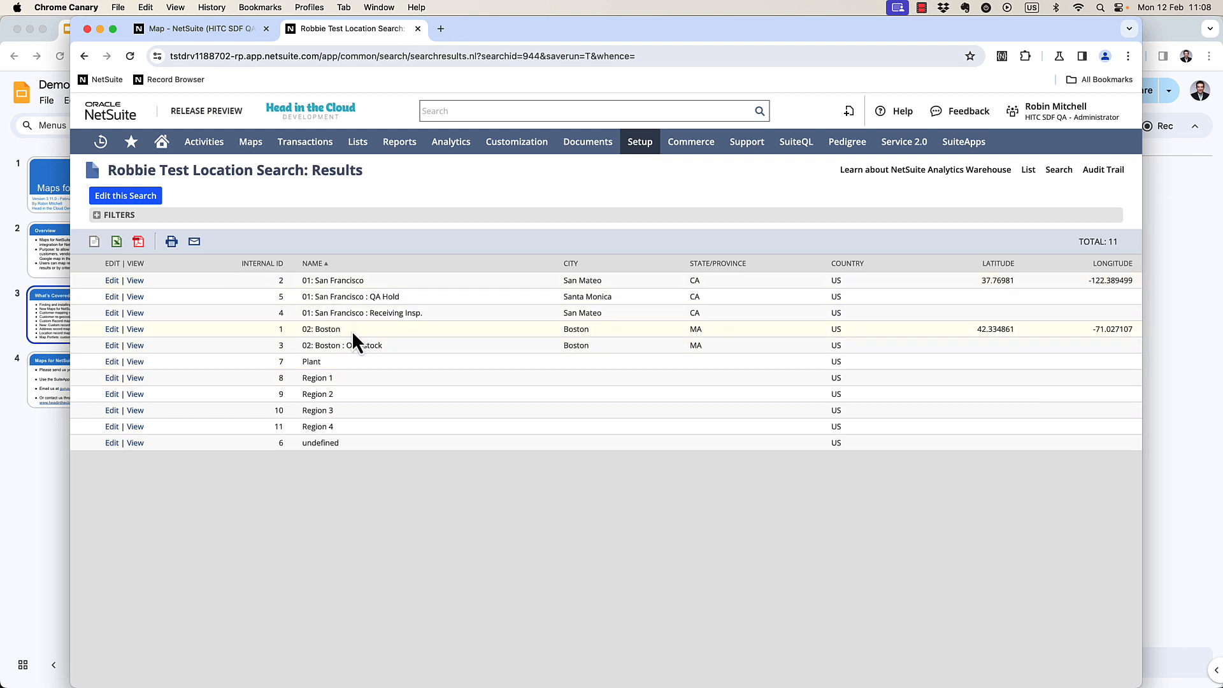
click(125, 196)
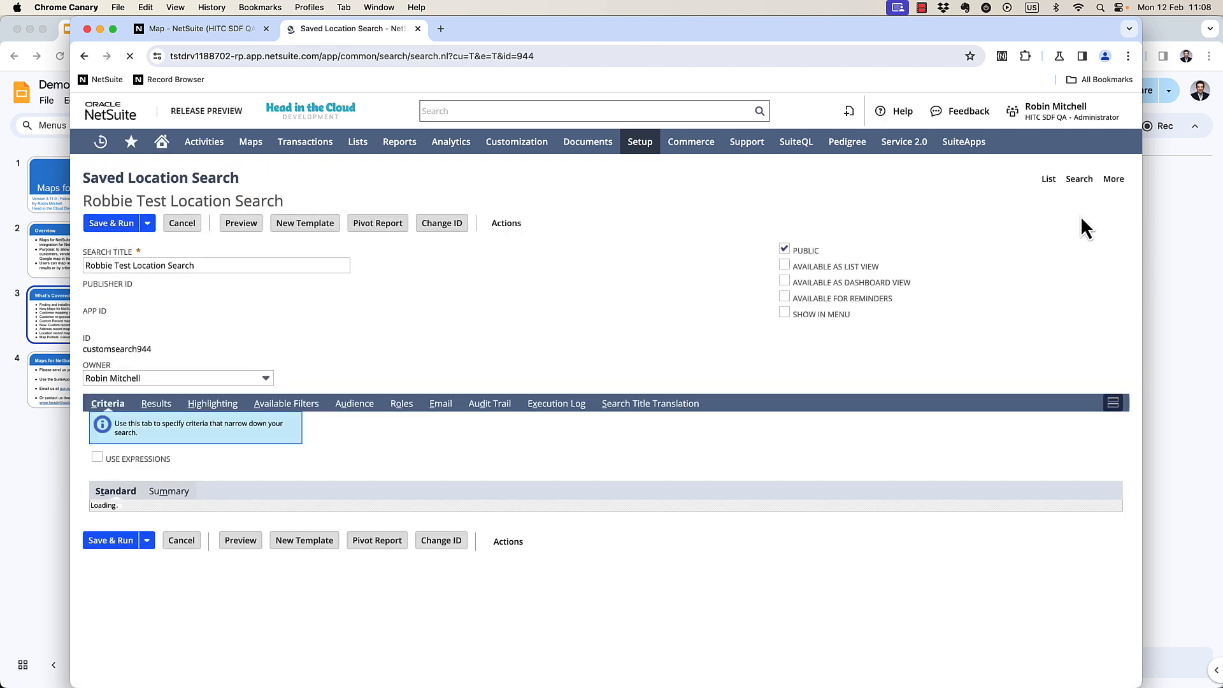
click(1092, 184)
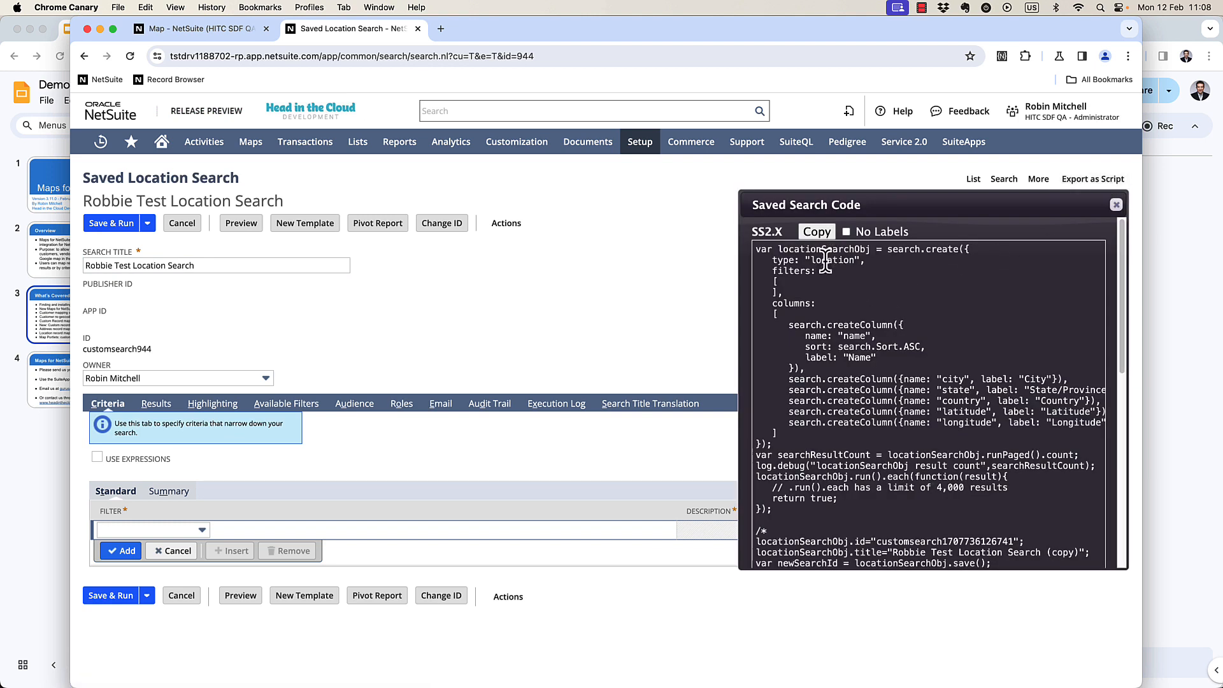
double_click(958, 422)
Add a record plugin row for location records using name, latitude and longitude as the fields.
click(204, 36)
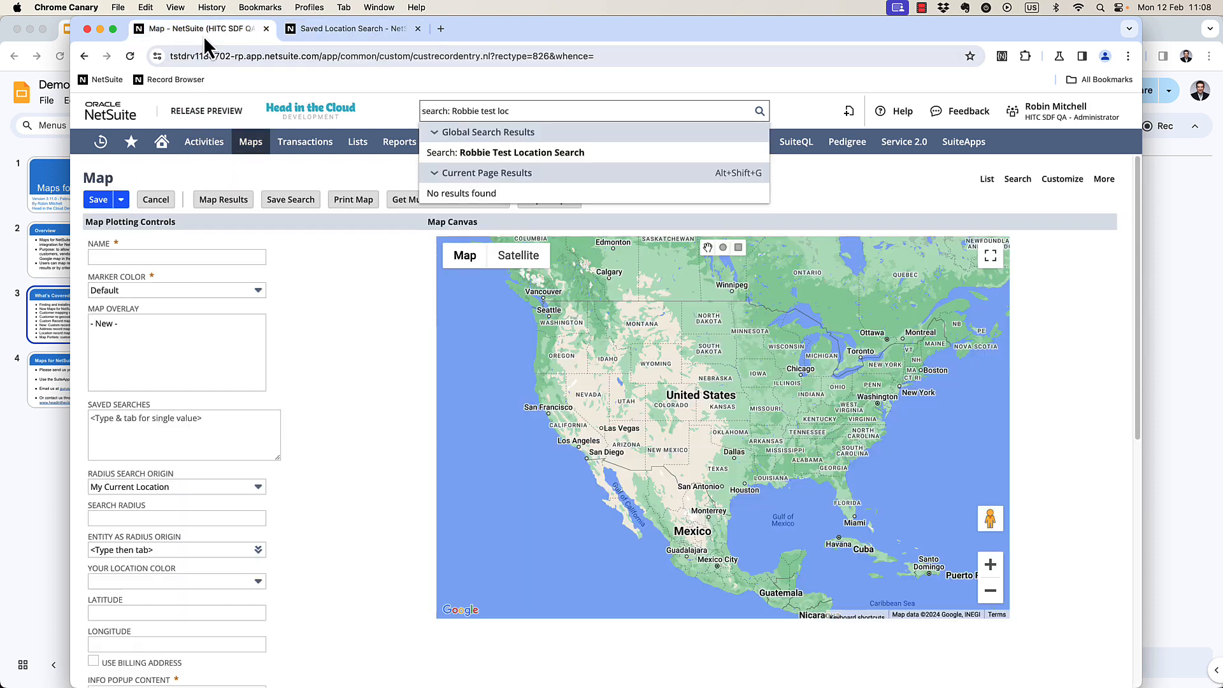
click(353, 403)
scroll(265, 458, down, 7)
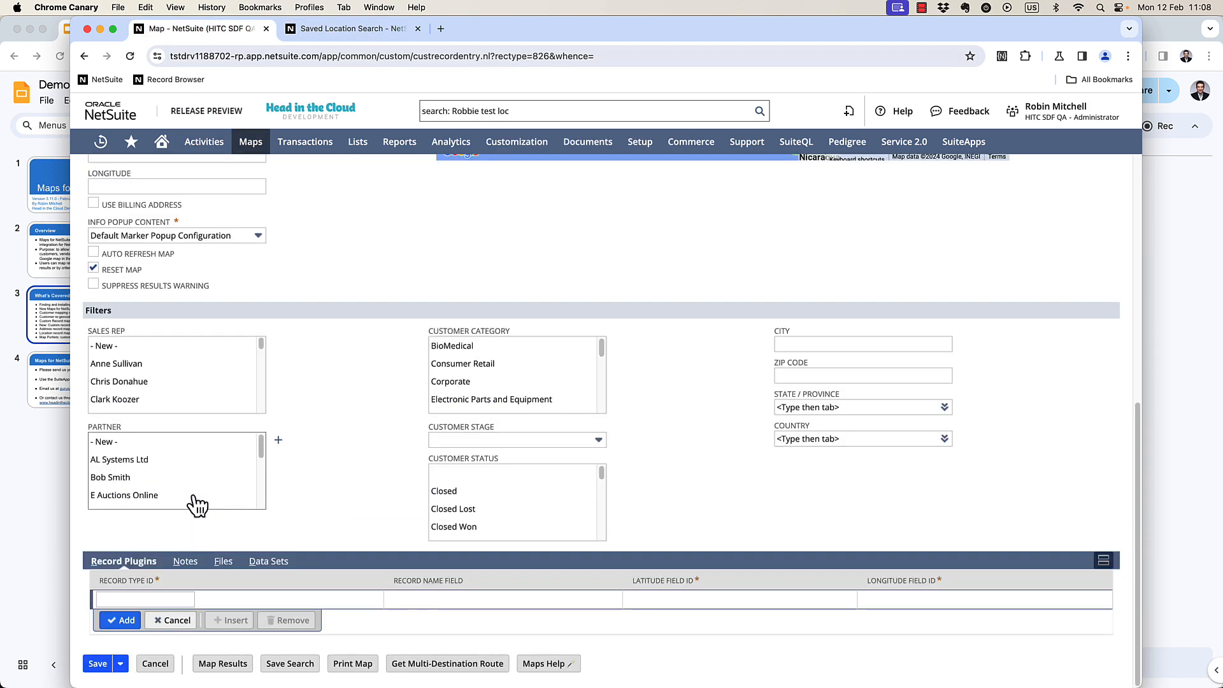
click(165, 599)
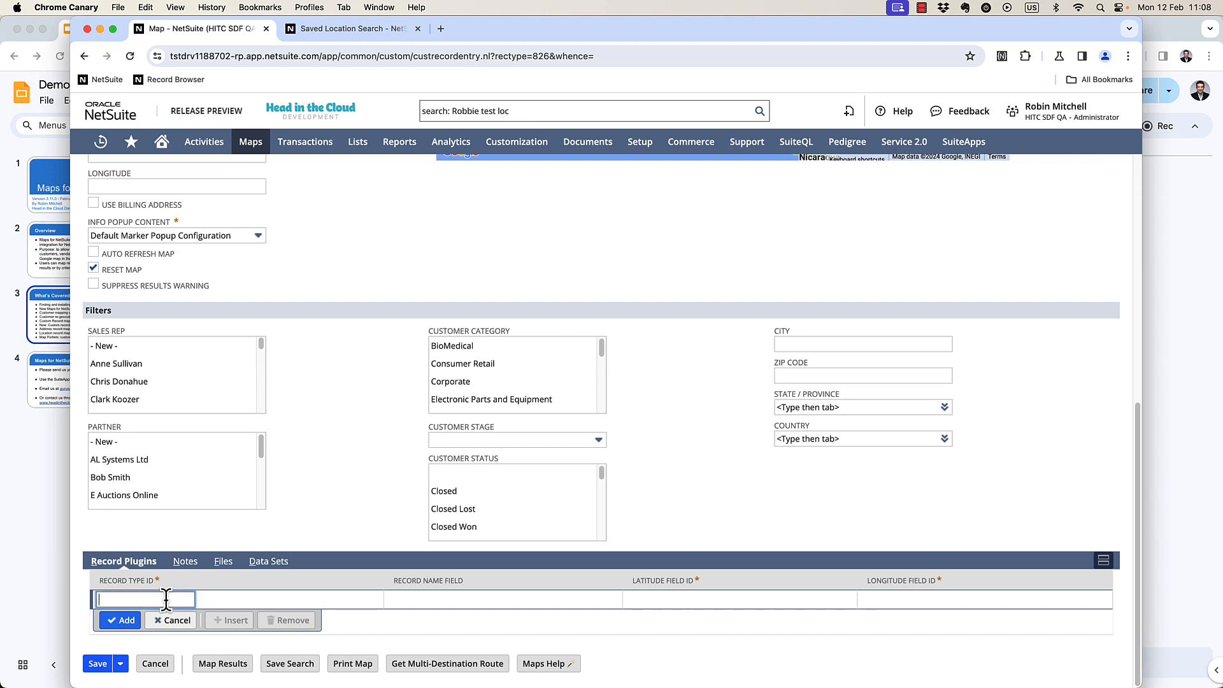
text(location)
key(Tab)
text(name)
key(Tab)
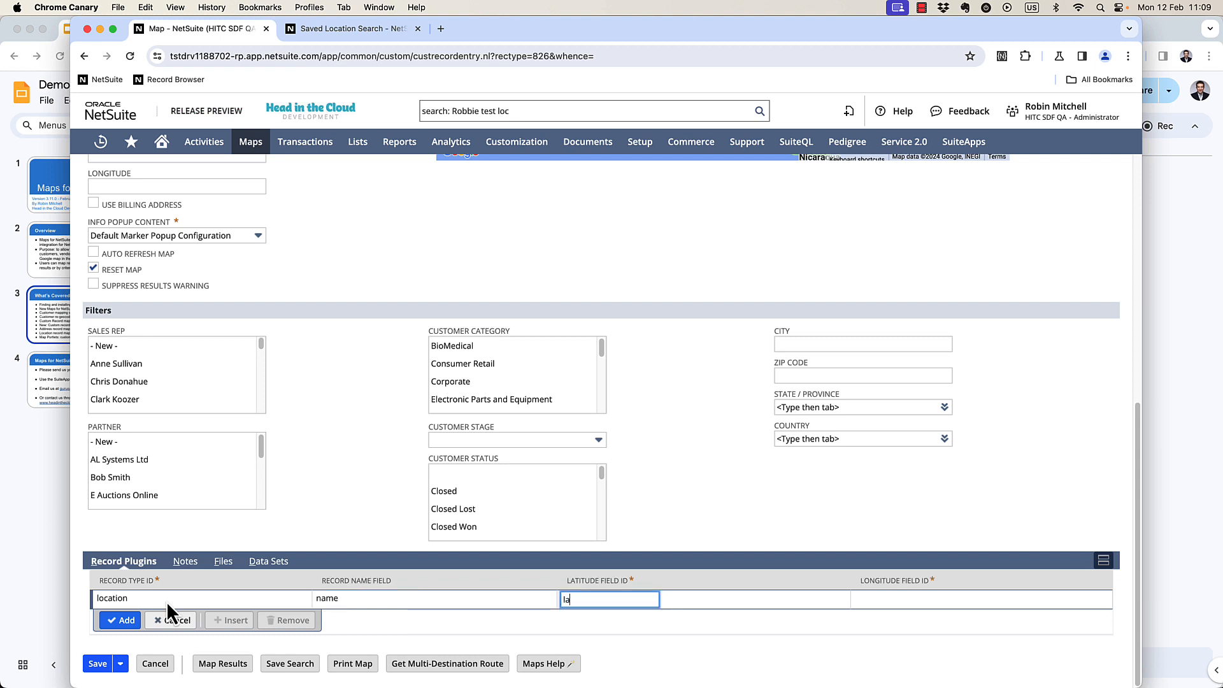
text(latitude)
key(Tab)
text(longitude)
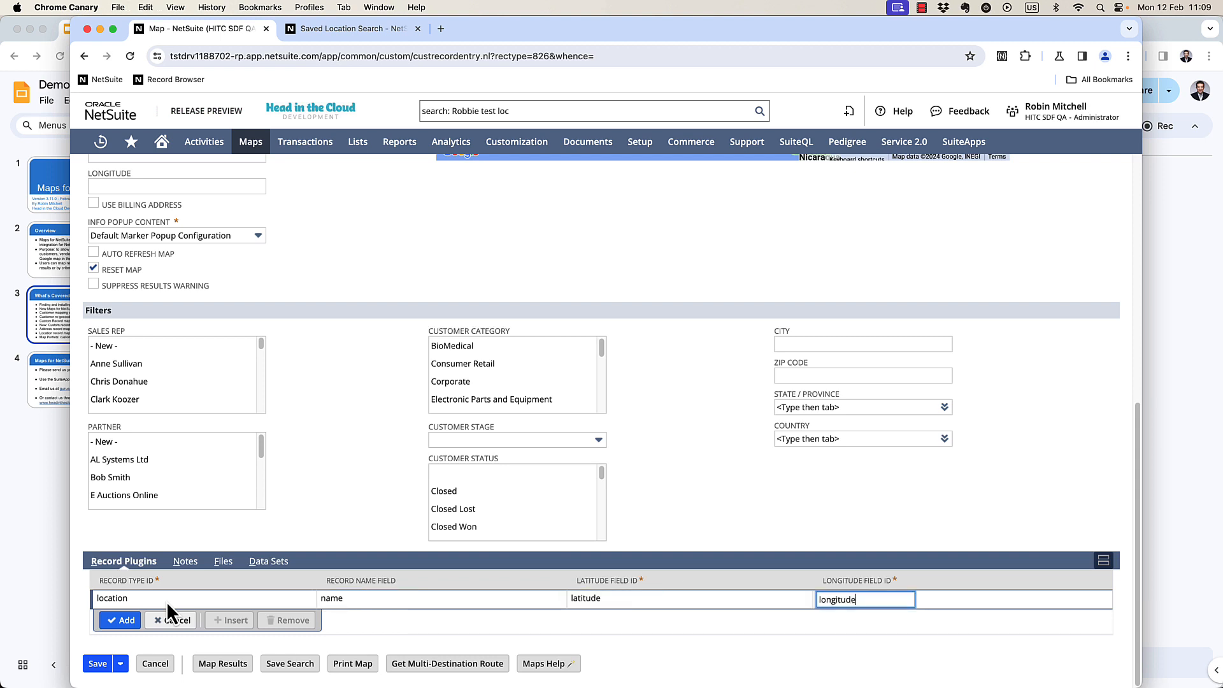
click(127, 619)
Select Robbie Test Location Search as the map's saved search and open both markers' popups.
scroll(289, 446, up, 10)
click(223, 390)
text(robbie test loc)
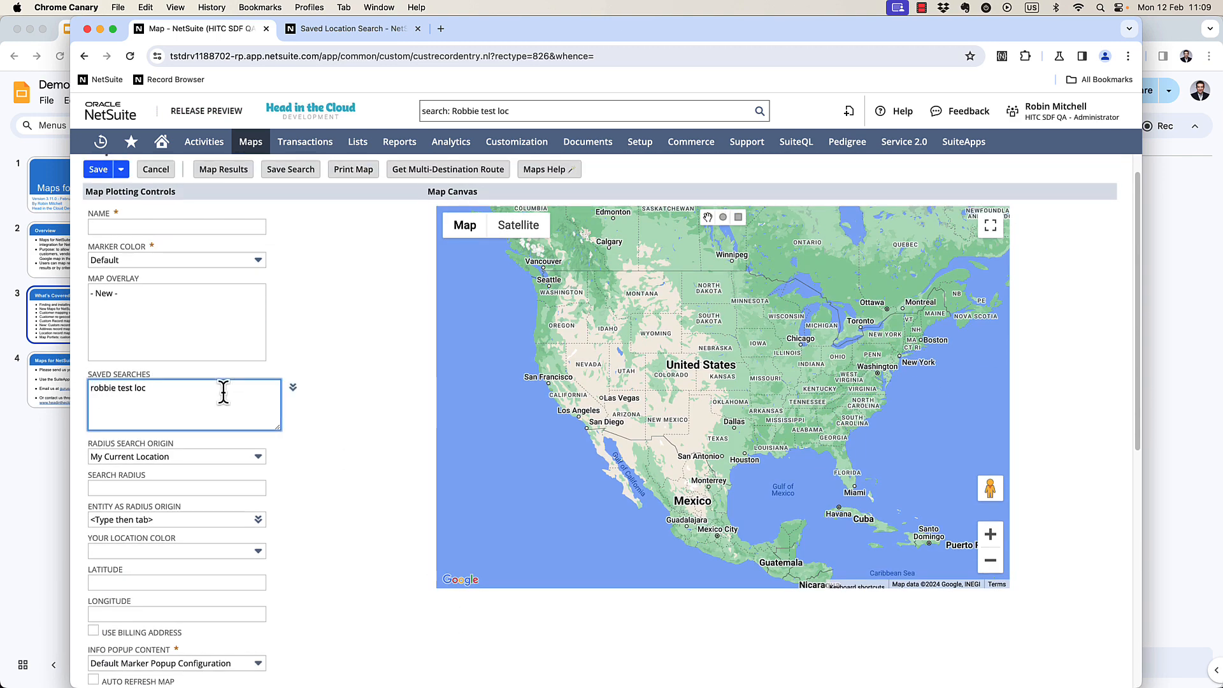
key(Return)
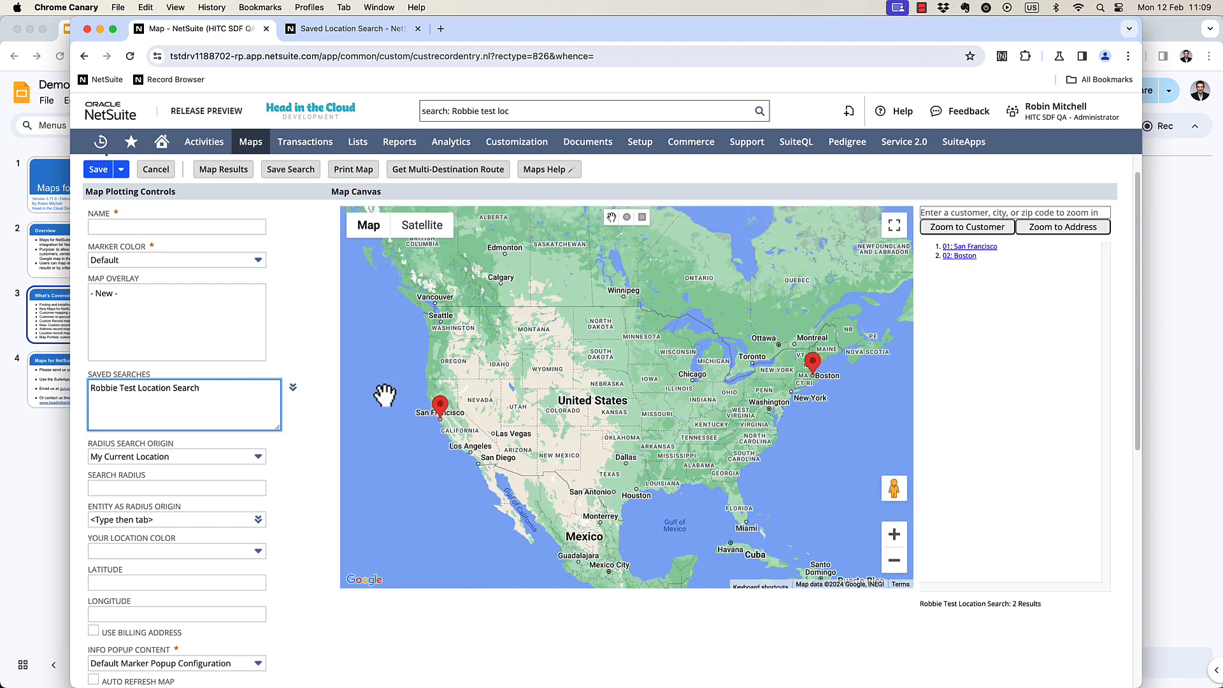
click(439, 407)
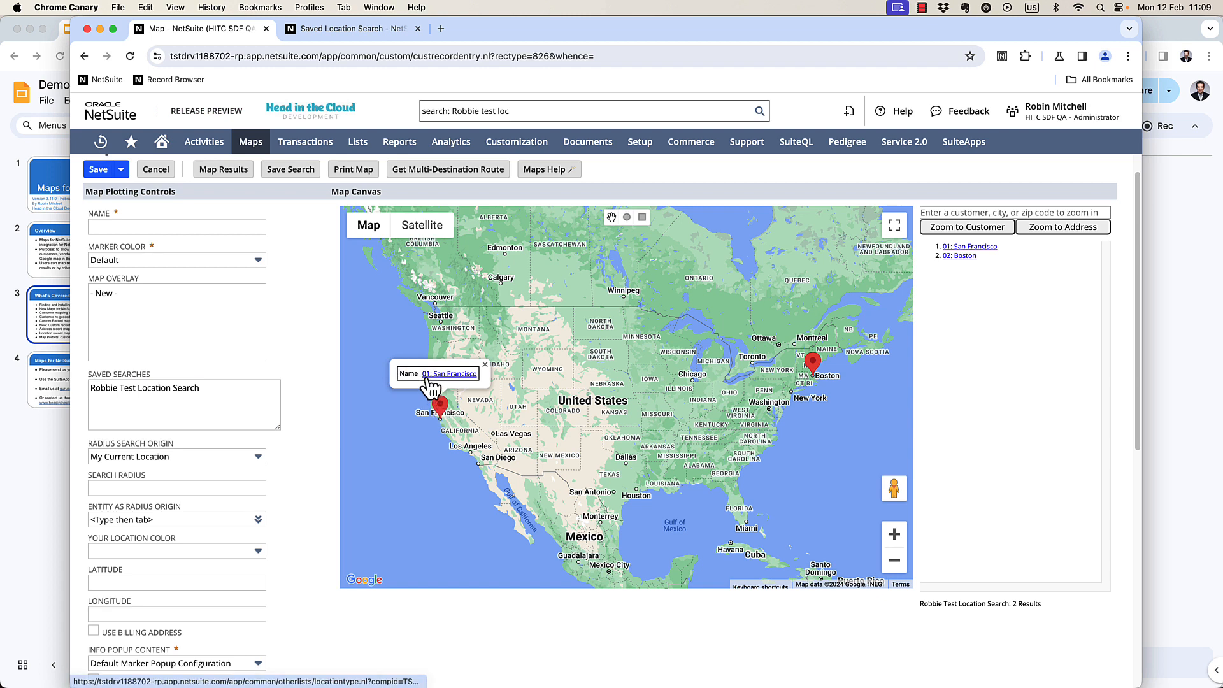
click(814, 364)
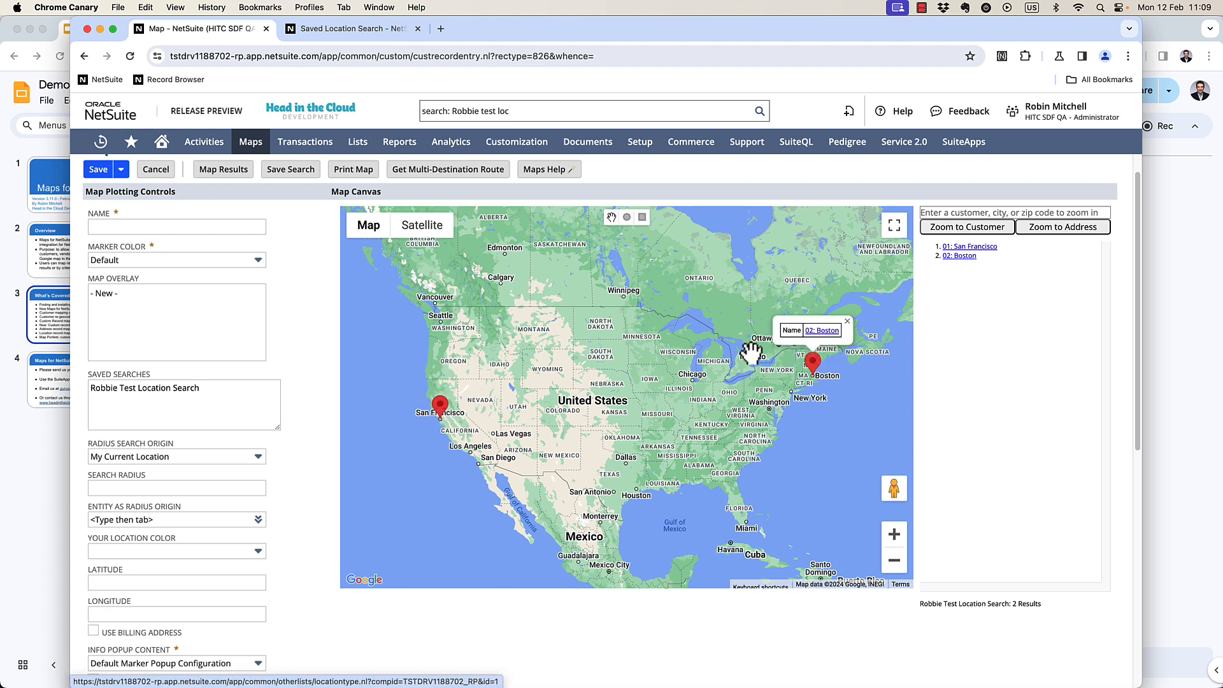
Leave the unsaved map without saving and open a new Map record.
scroll(235, 274, up, 1)
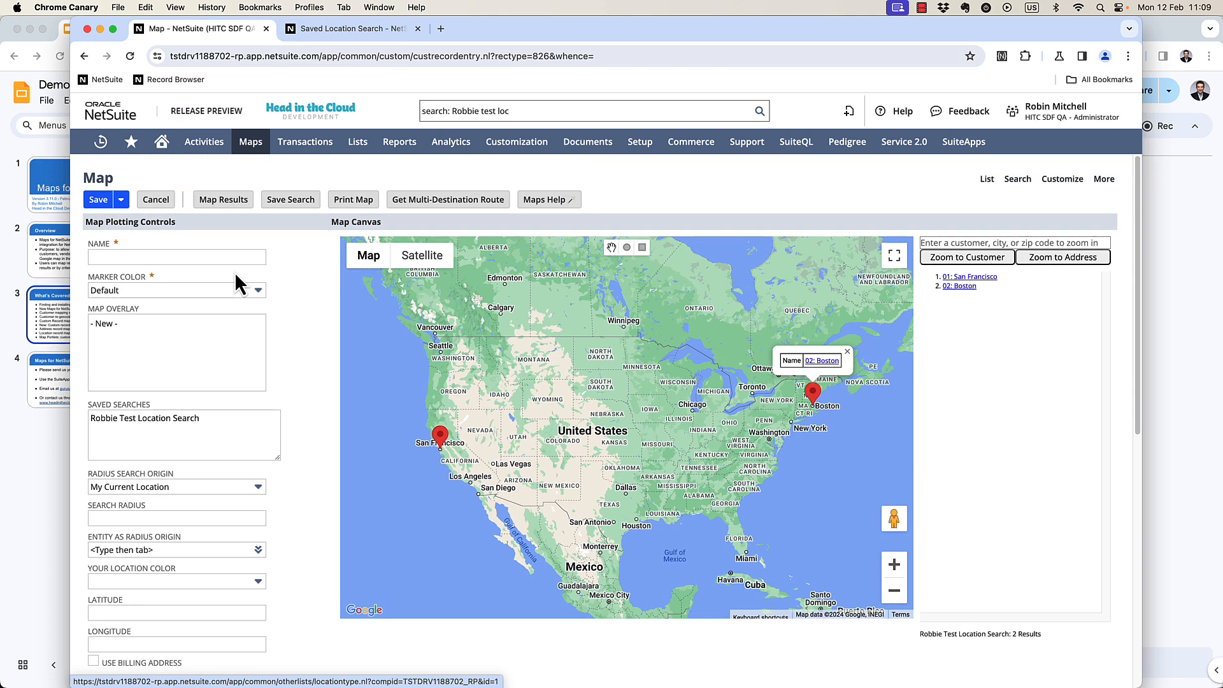
click(163, 141)
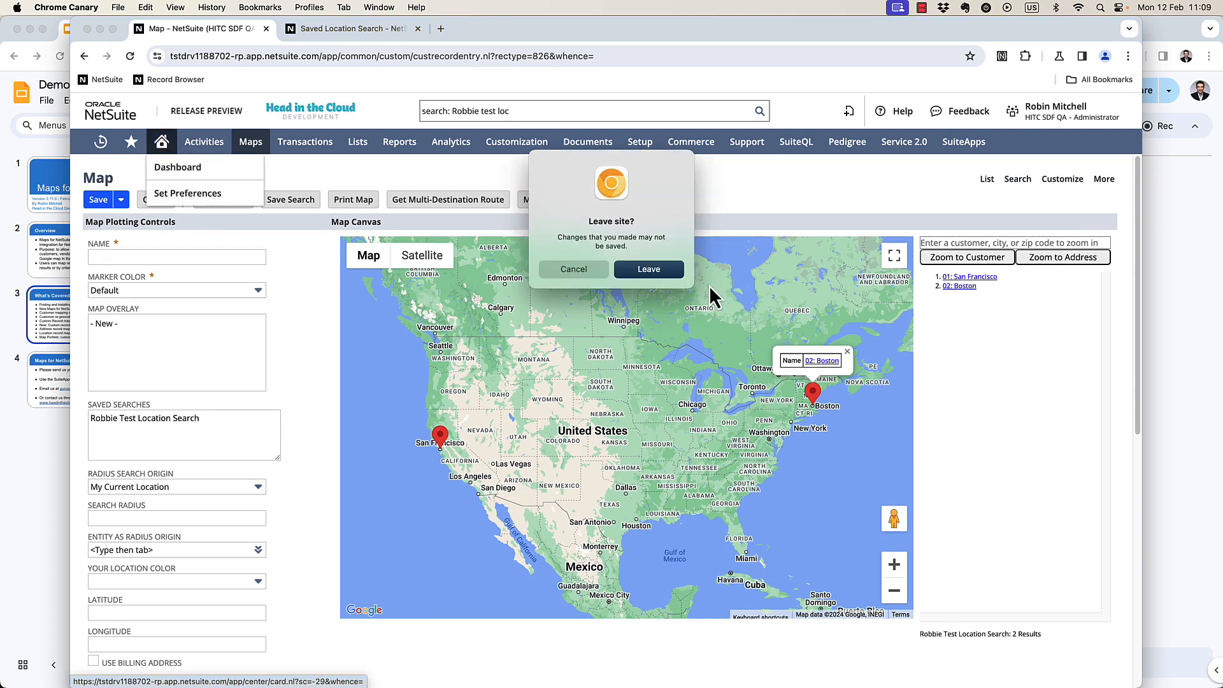
click(645, 342)
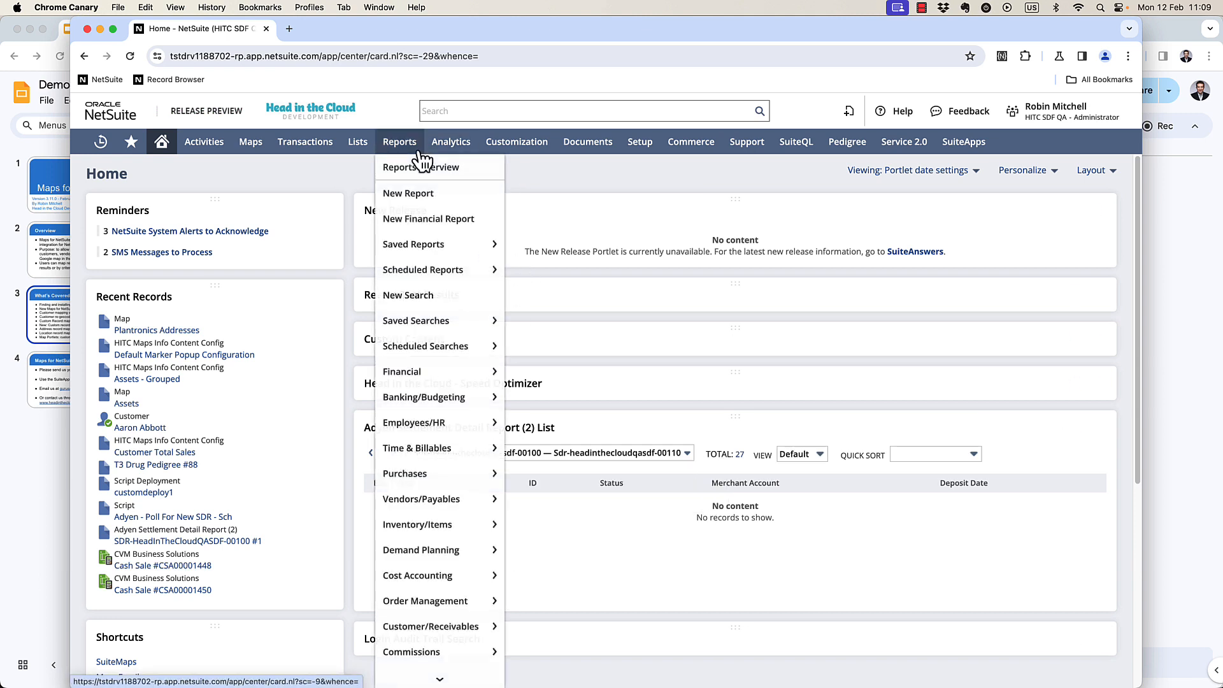
mouse_move(633, 167)
mouse_move(250, 143)
mouse_move(280, 193)
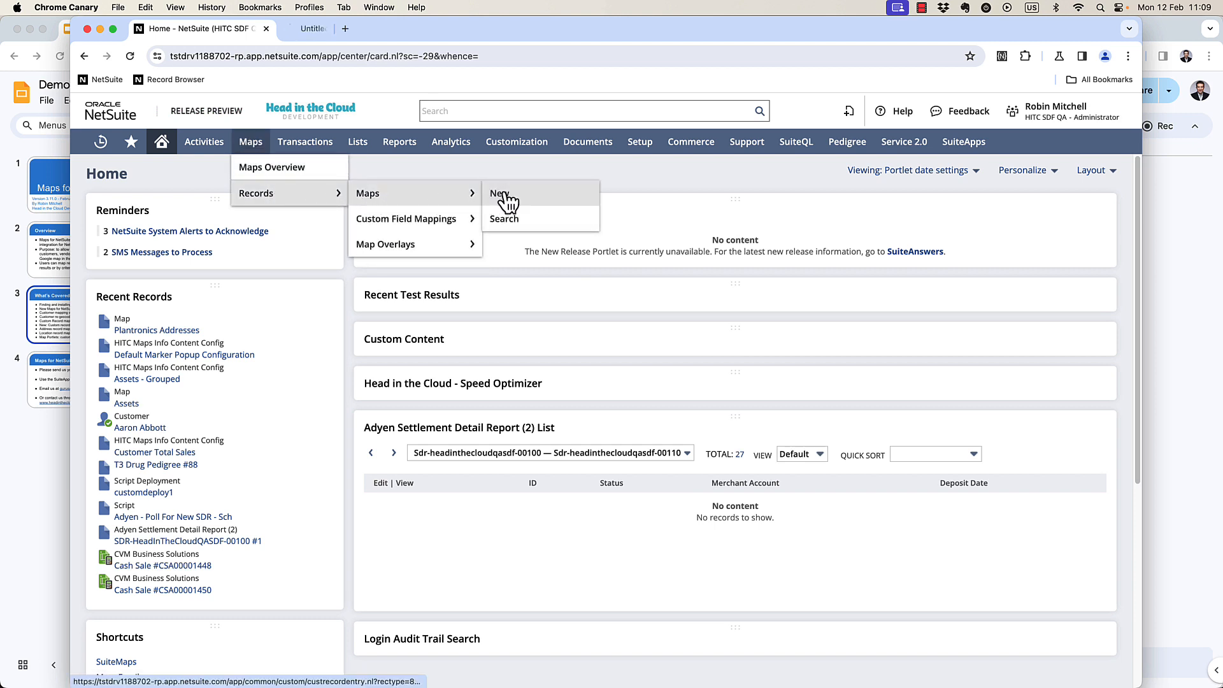
super+click(499, 195)
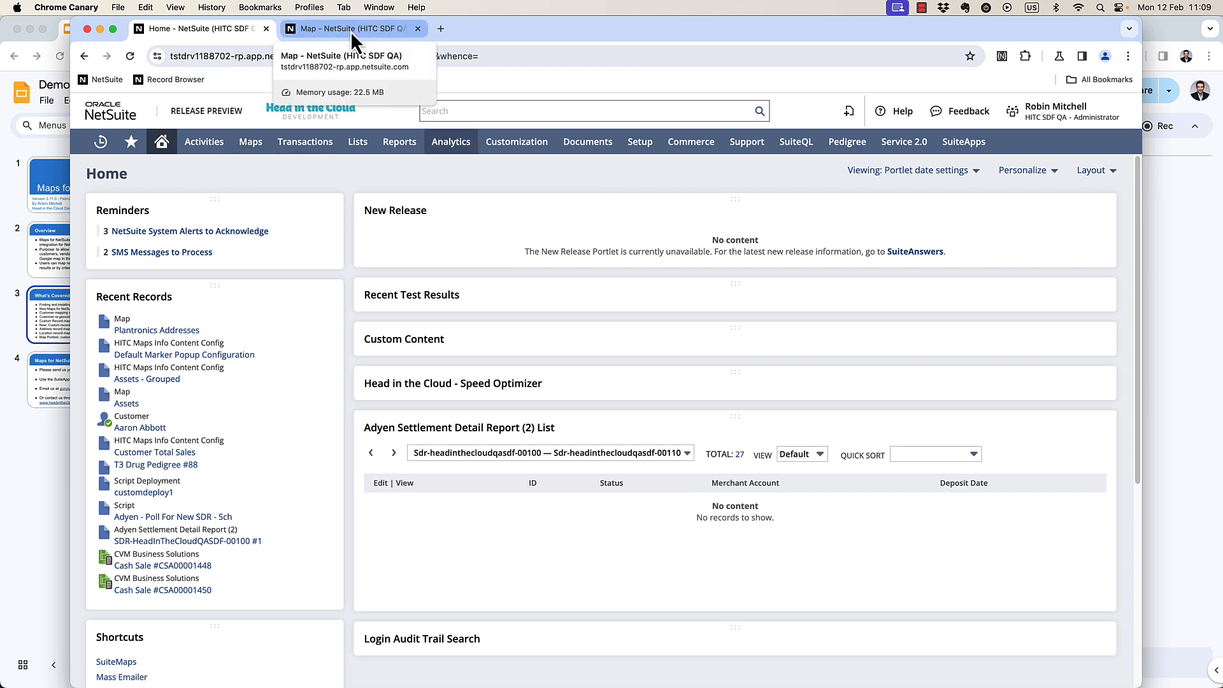
click(350, 31)
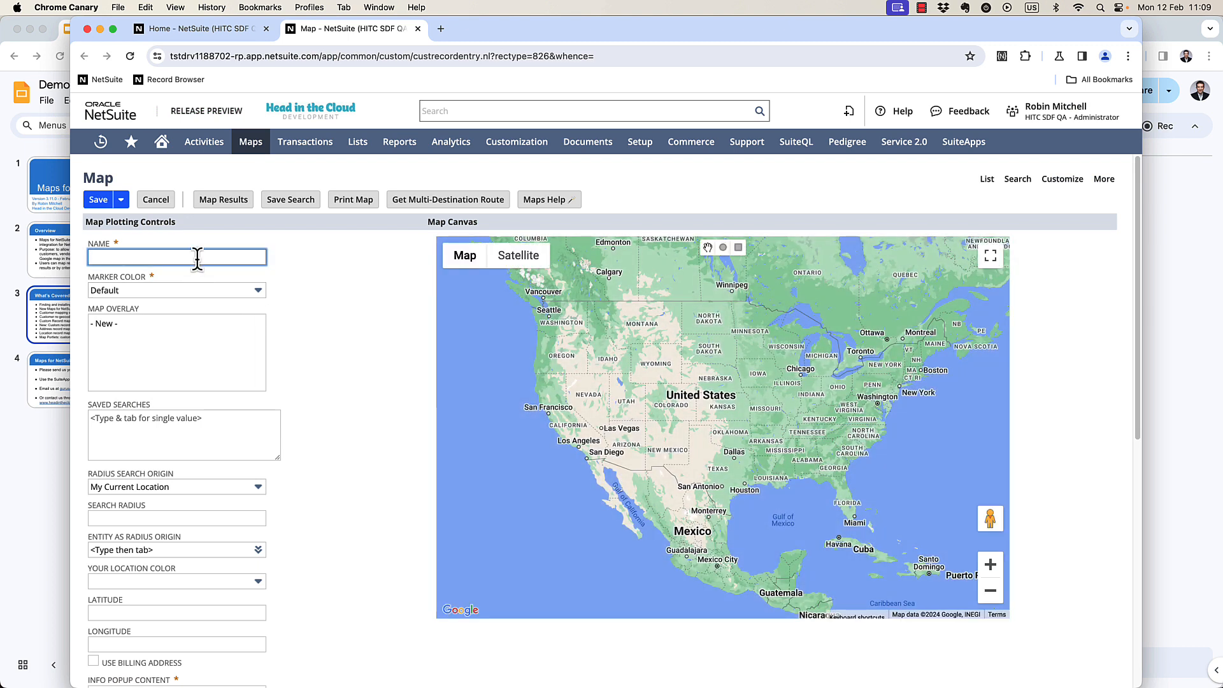
Name the new map US and UK Customers.
text(US)
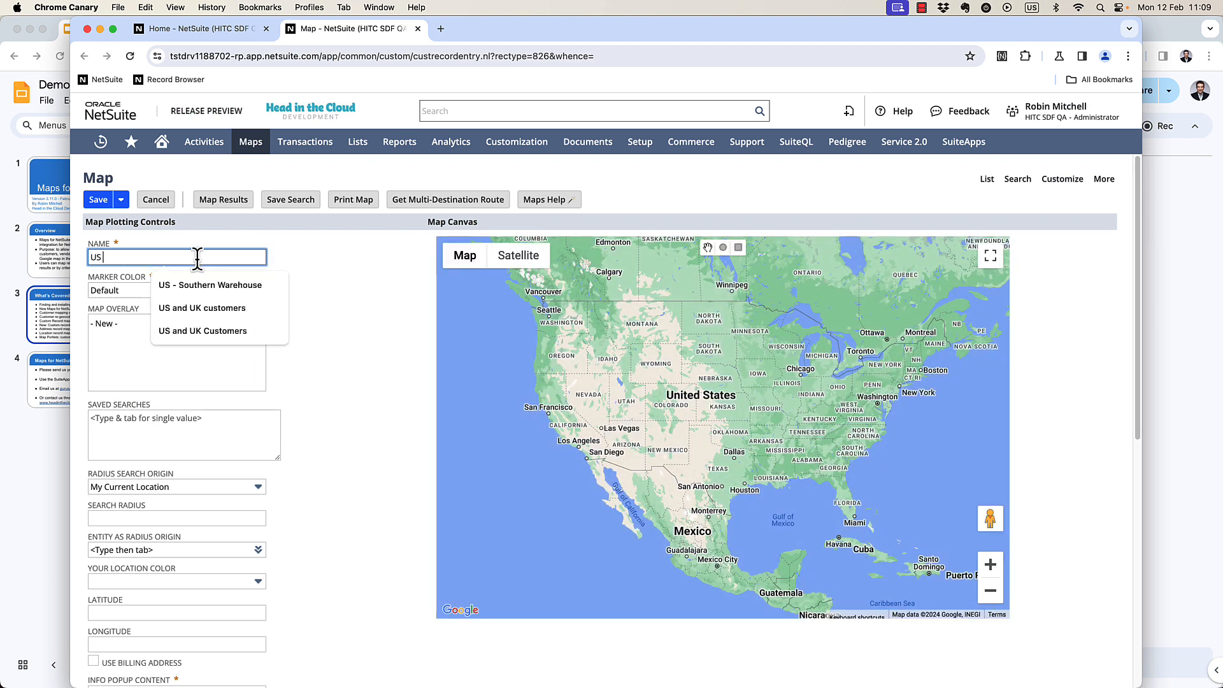
text( and UK Customers)
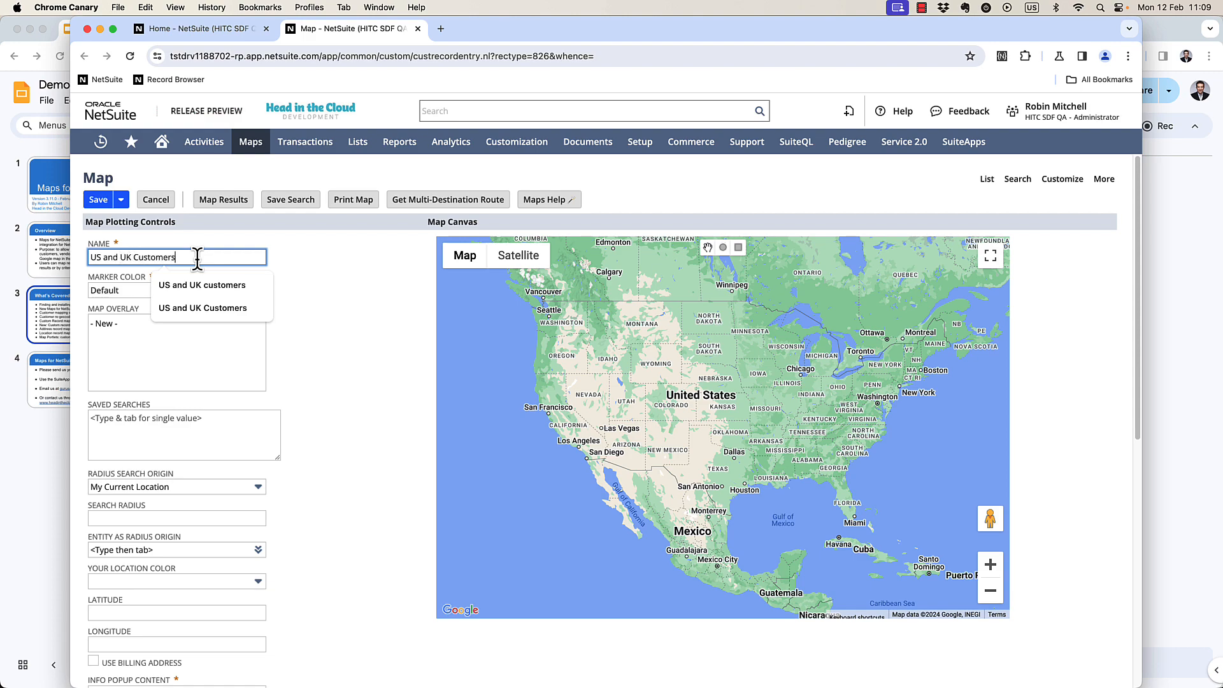
click(357, 344)
Add a data set row using the saved search Maps - US Customers.
scroll(448, 490, down, 1)
scroll(391, 449, down, 10)
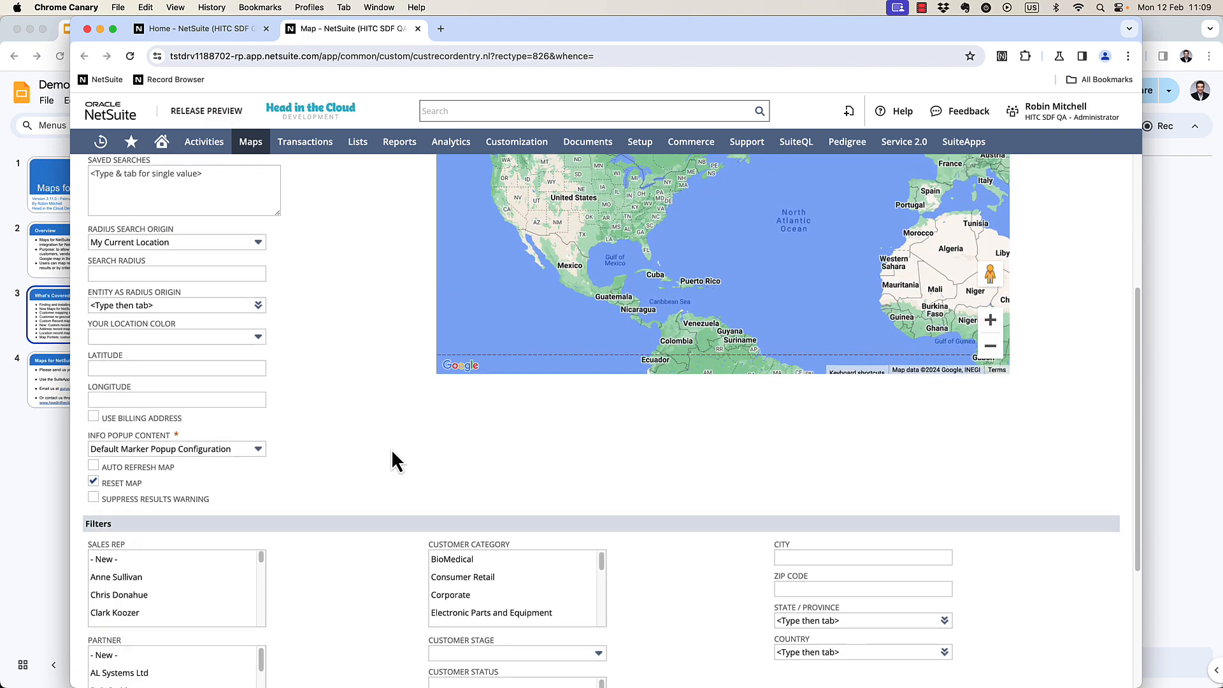
click(268, 561)
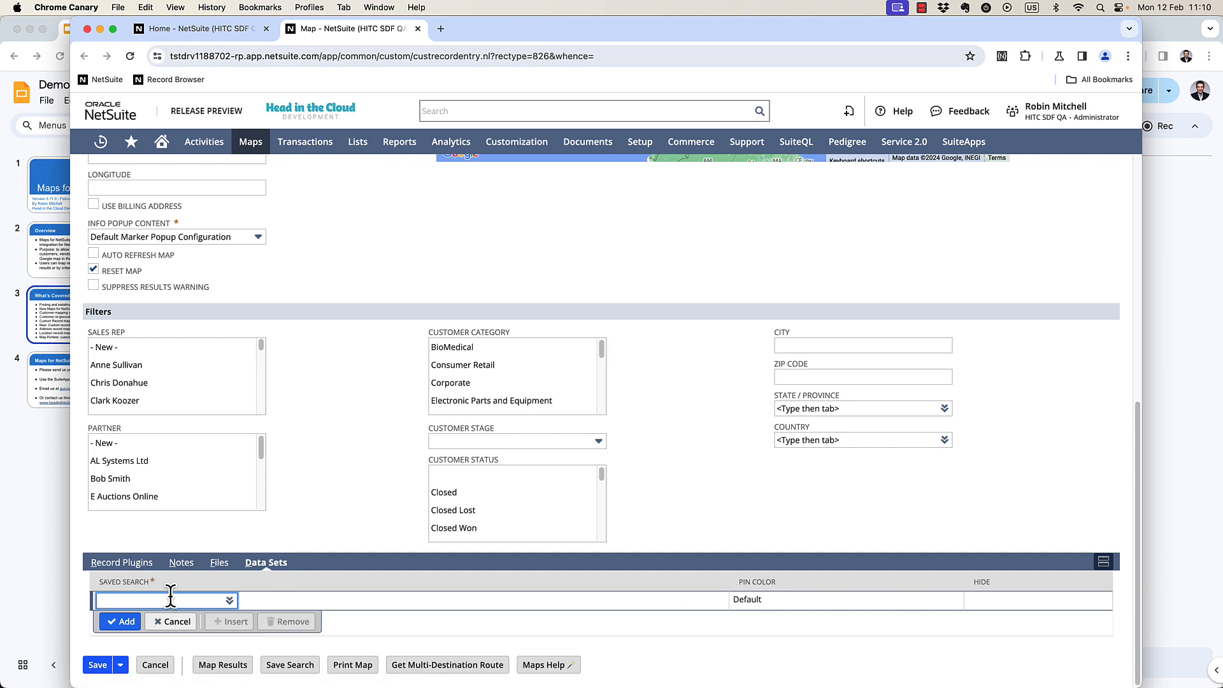
text(us cu)
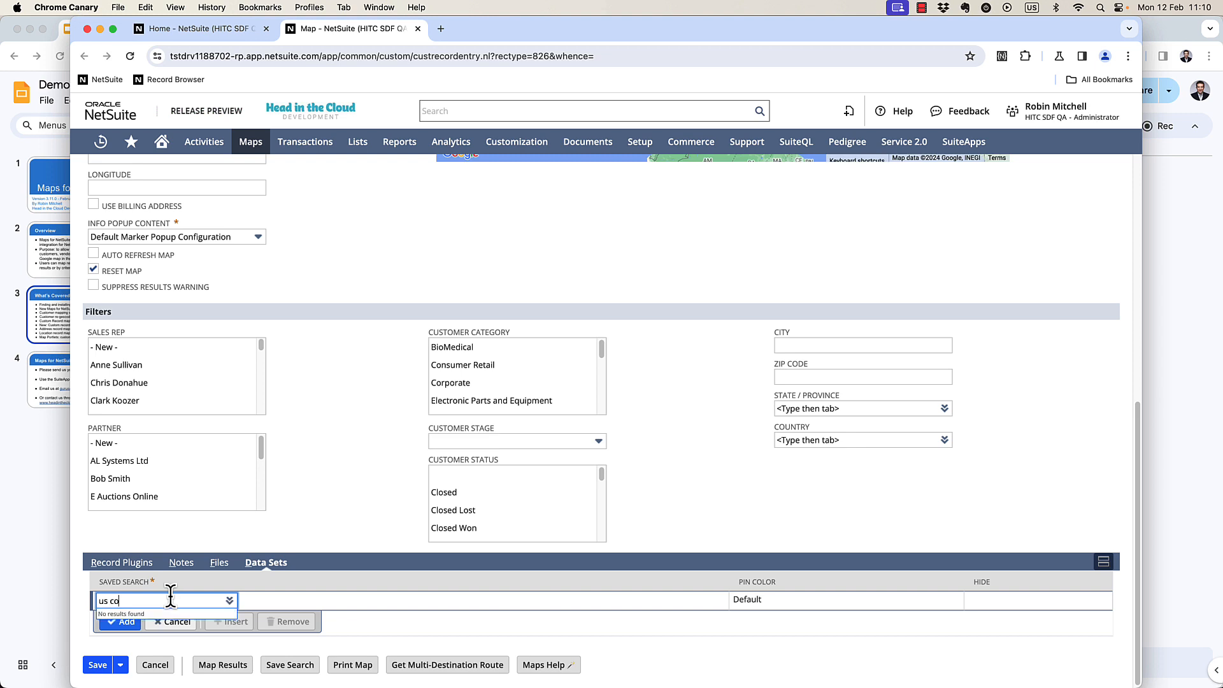
key(BackSpace)
key(BackSpace)
key(BackSpace)
key(BackSpace)
key(BackSpace)
text(maps - us)
key(Return)
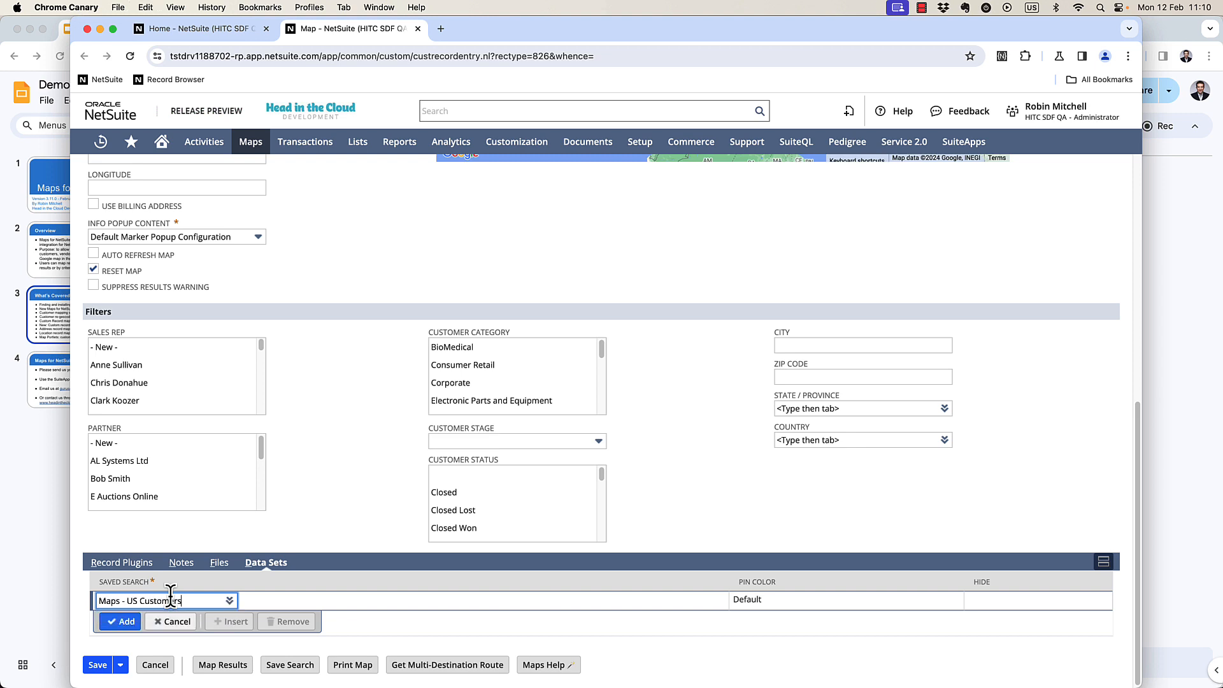
click(121, 621)
Add a second data set row with saved search Maps - UK Customers and a Green pin color.
text(maps 0)
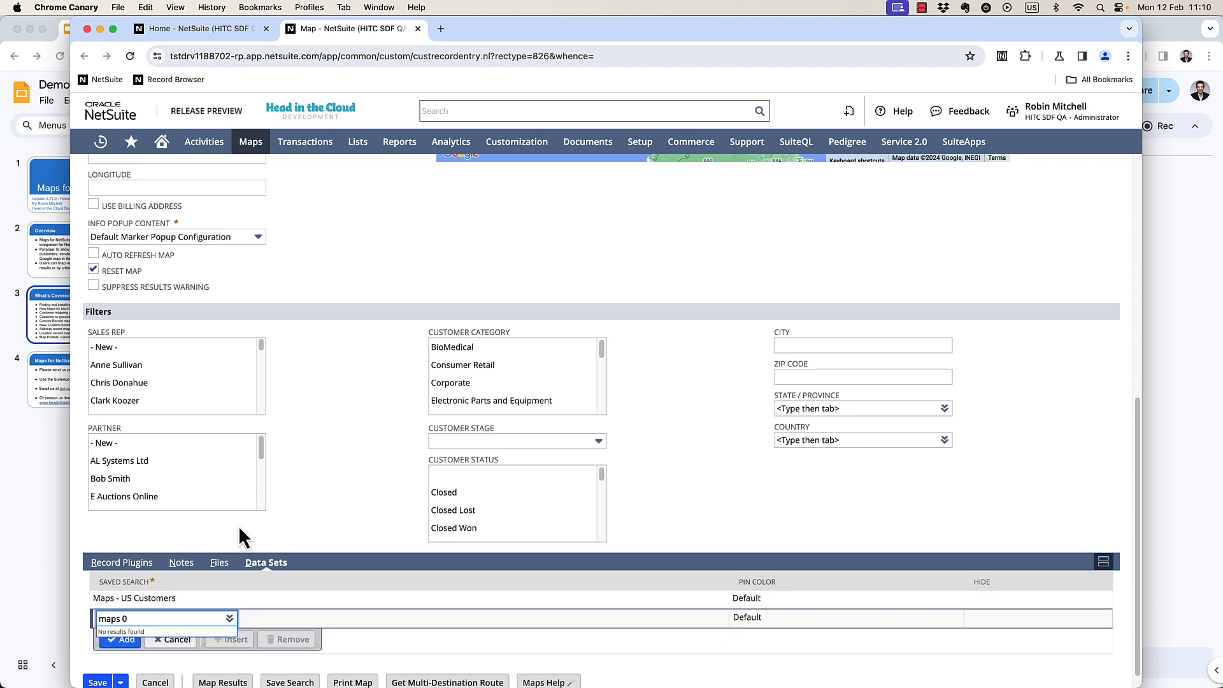
key(BackSpace)
text(- uk cu)
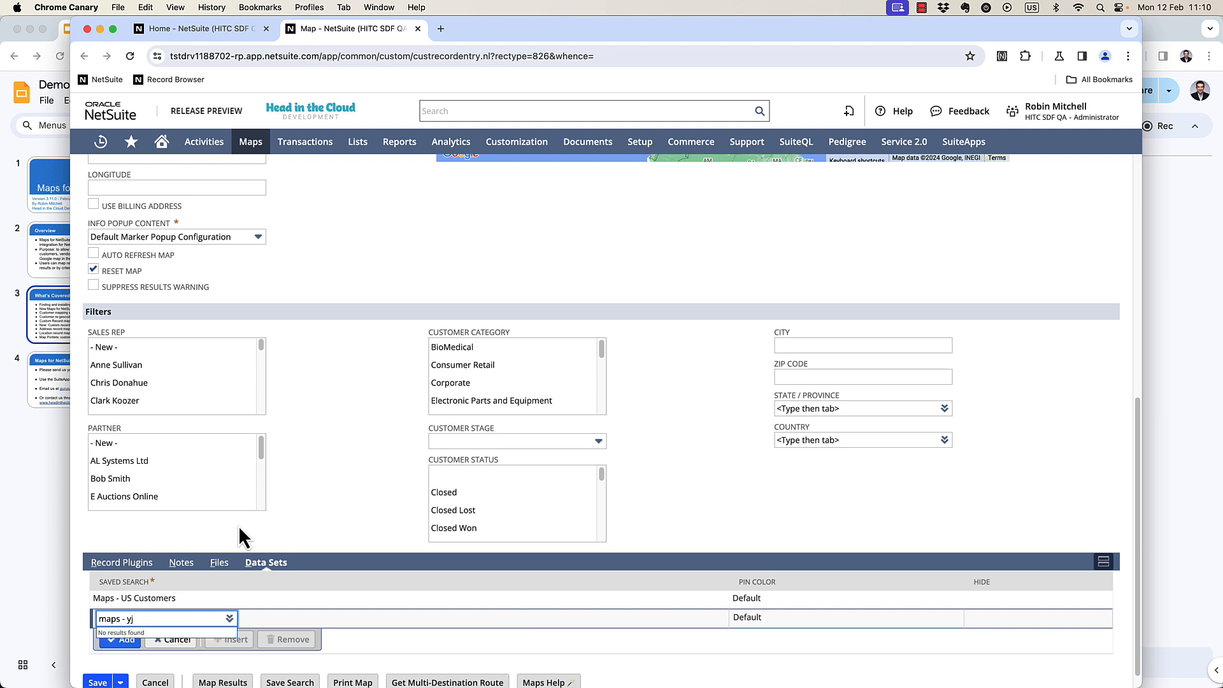
key(Tab)
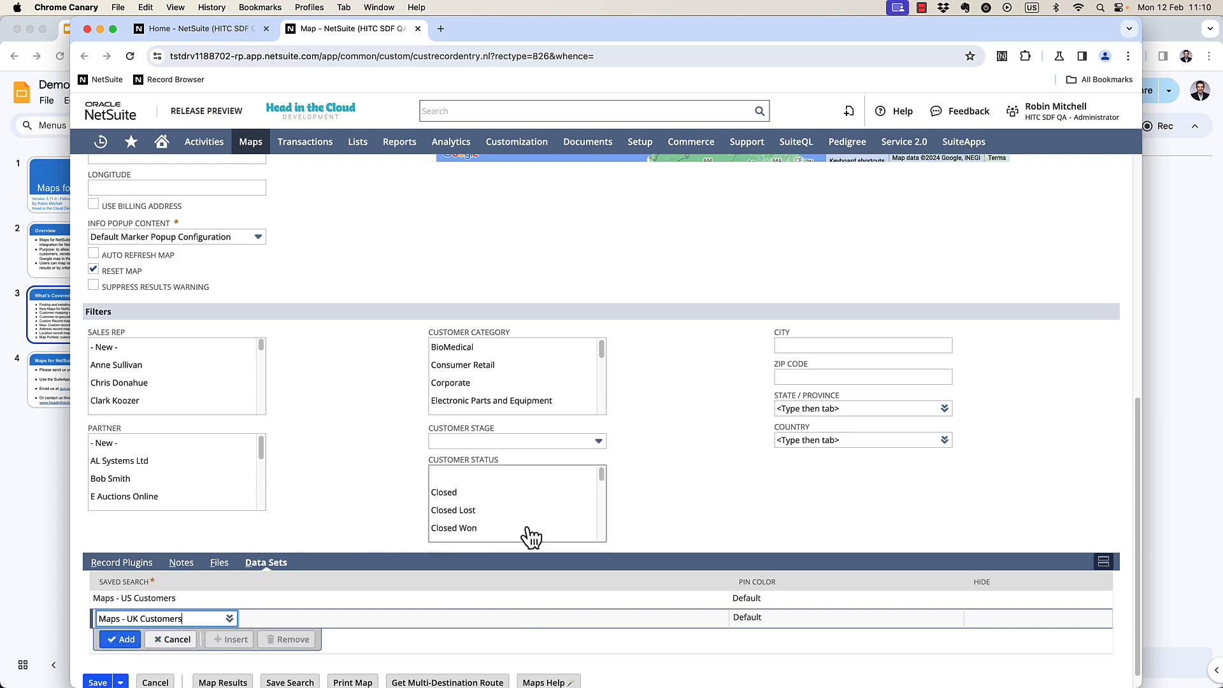
key(Tab)
key(g)
key(r)
click(120, 638)
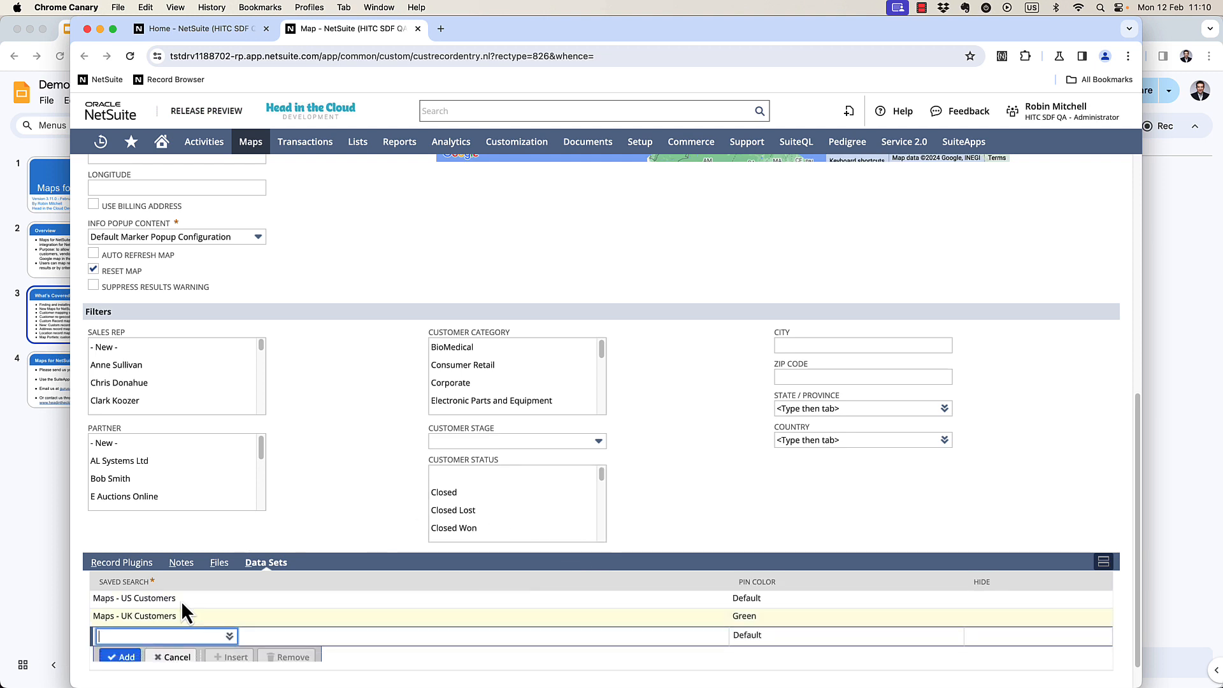
Enable Auto Refresh Map and save the map.
scroll(255, 317, up, 5)
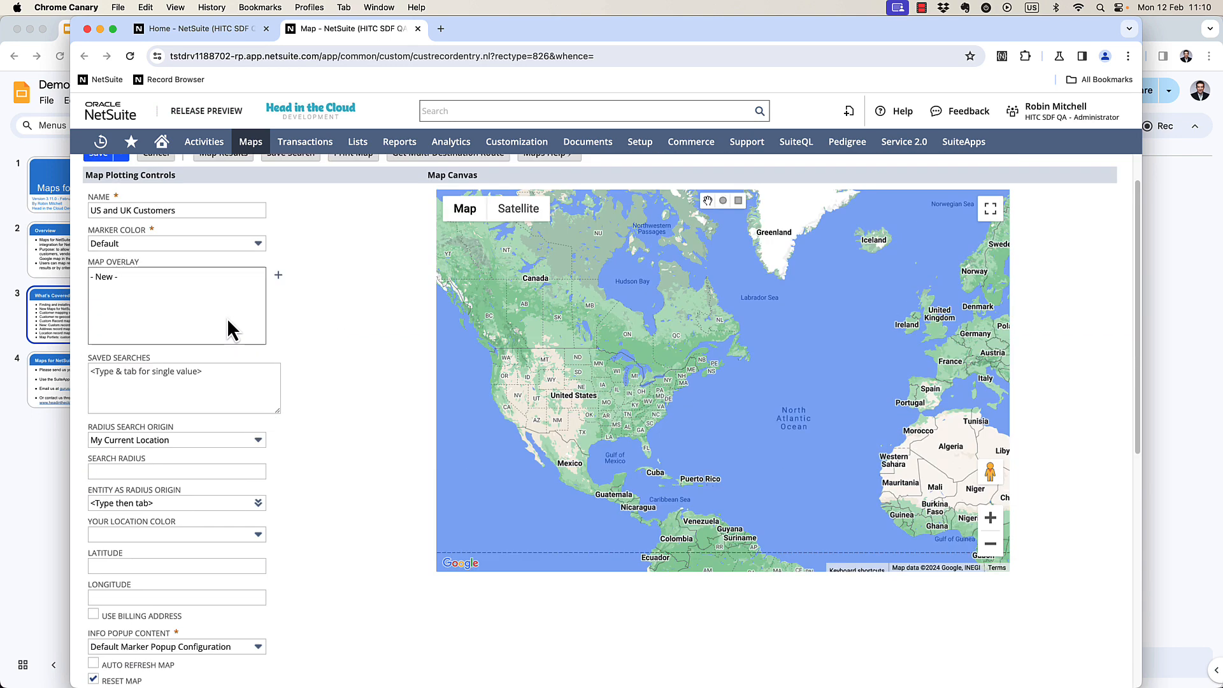
scroll(170, 430, down, 2)
scroll(255, 538, down, 1)
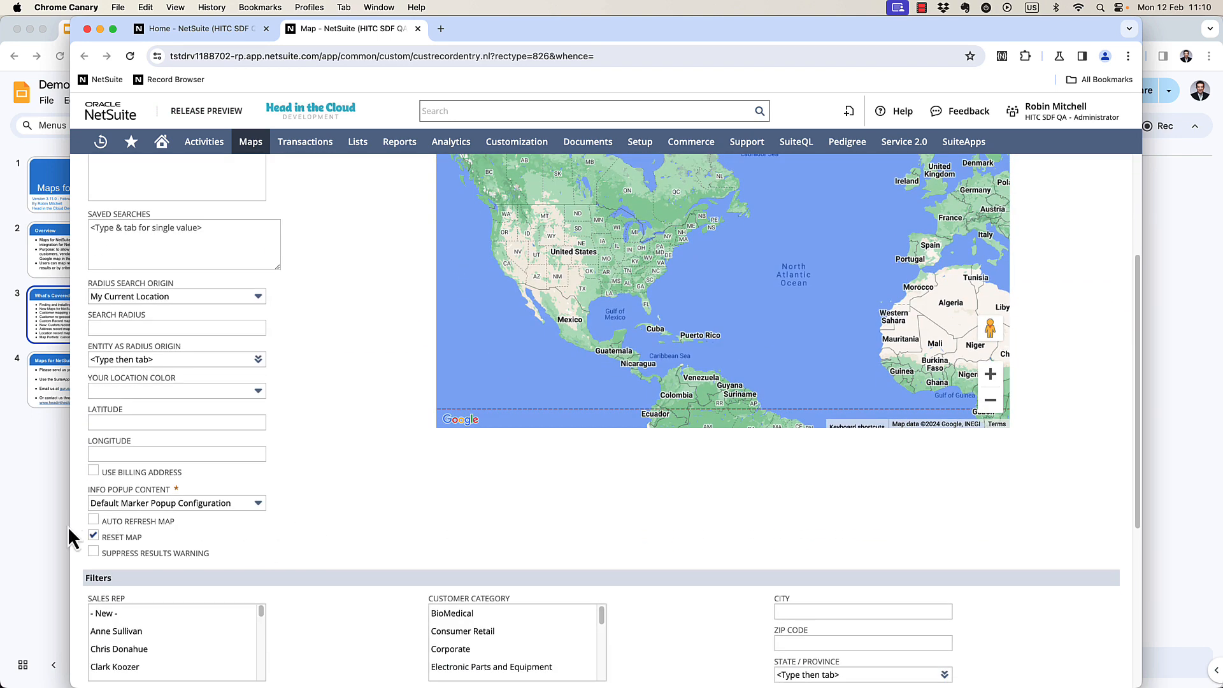
click(93, 521)
scroll(261, 400, up, 3)
click(99, 200)
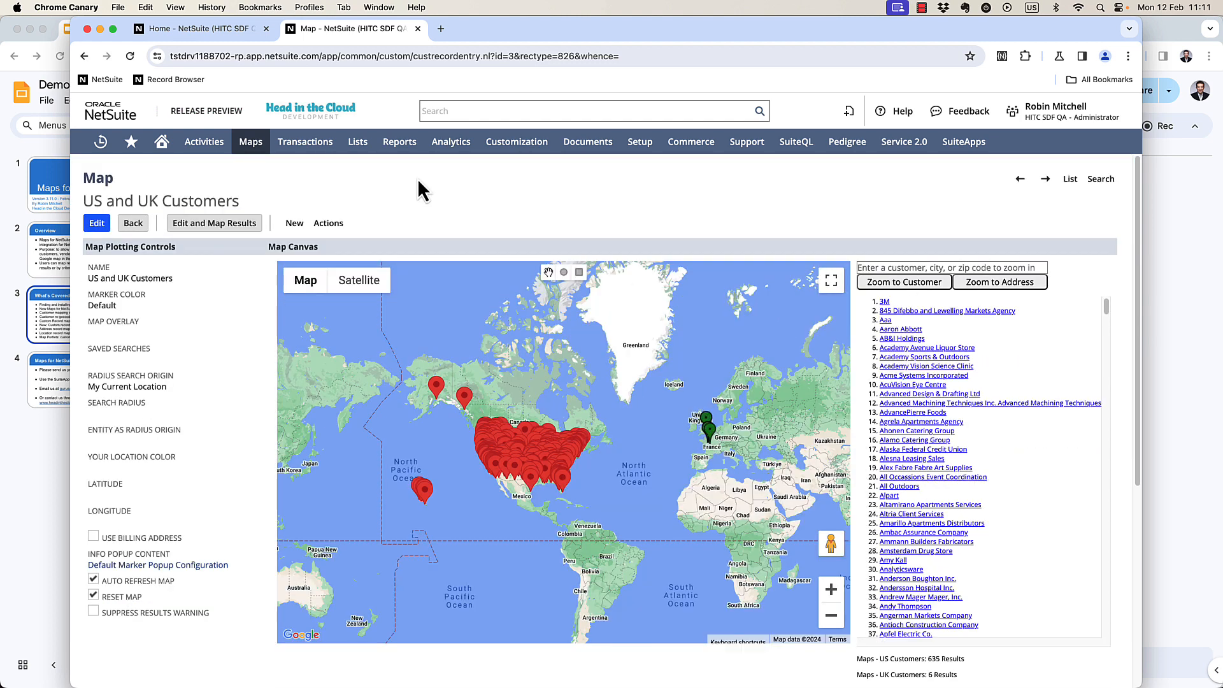
Open the HITC Maps Portlet script's deployments from the list of portlet scripts.
drag(417, 179, 407, 183)
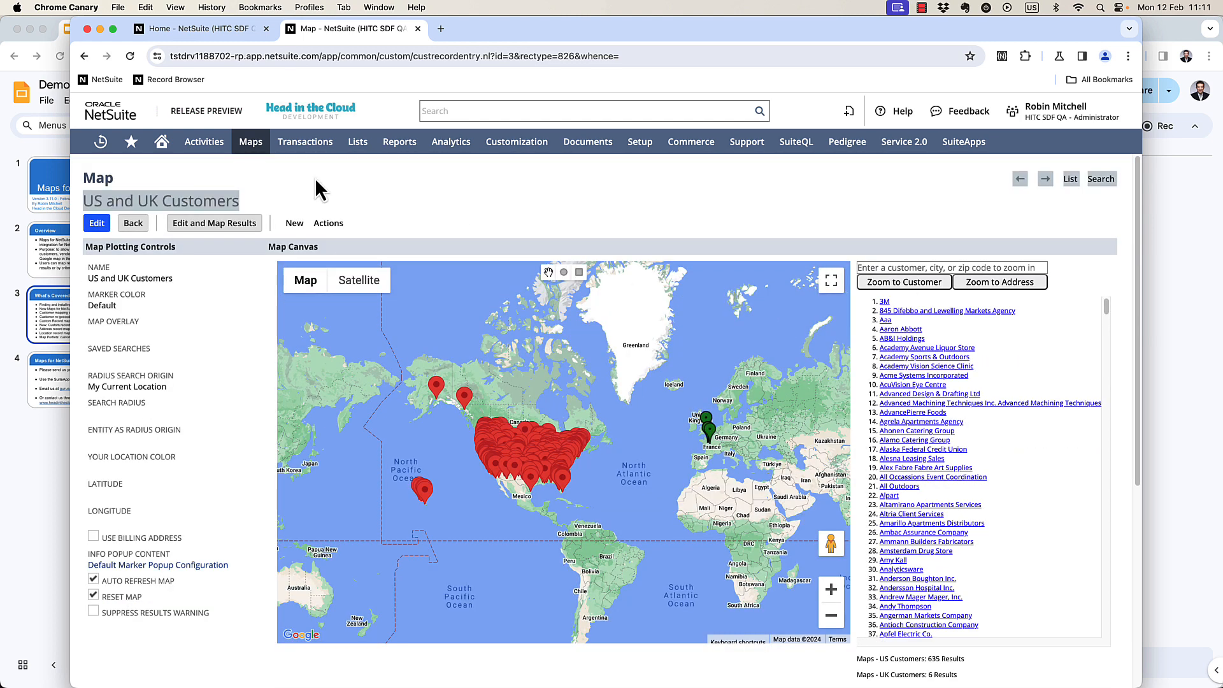
click(556, 190)
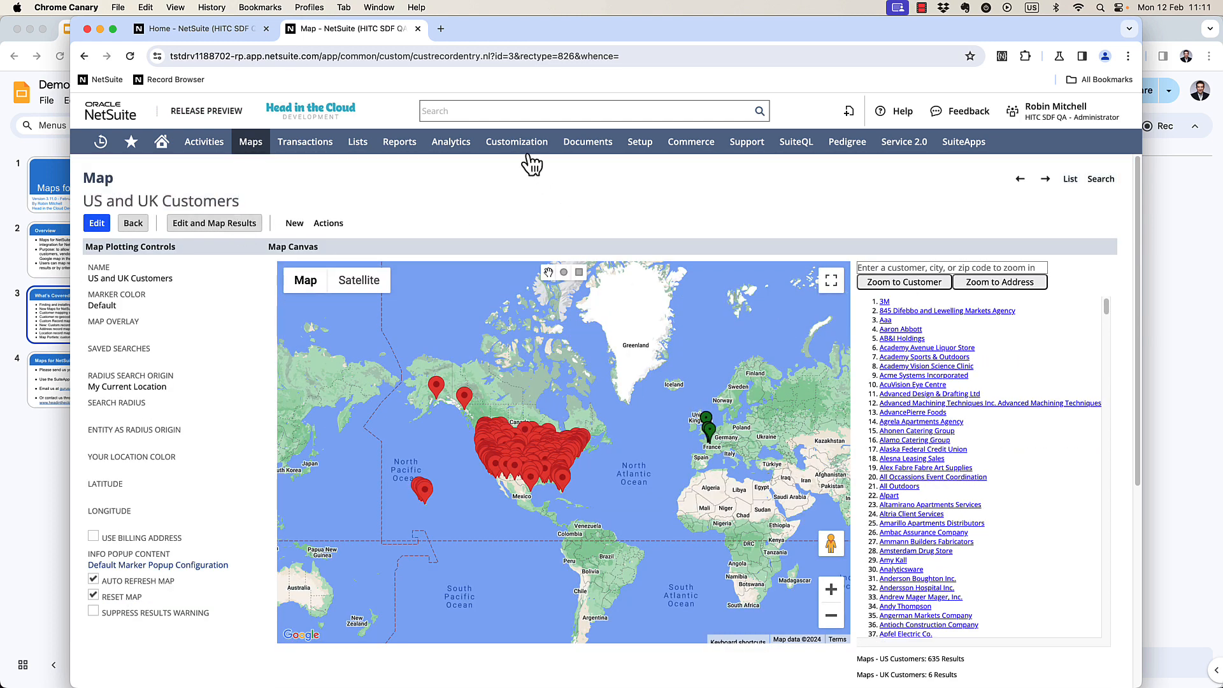
mouse_move(524, 142)
mouse_move(598, 243)
click(644, 238)
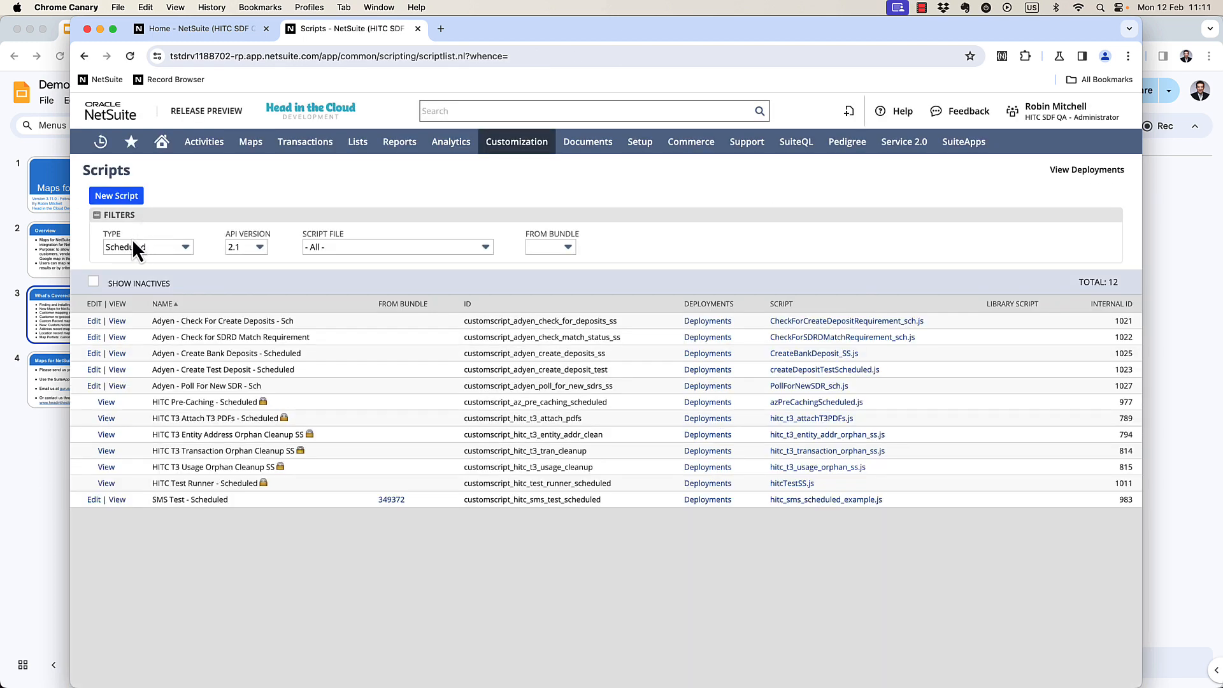
click(135, 246)
click(138, 302)
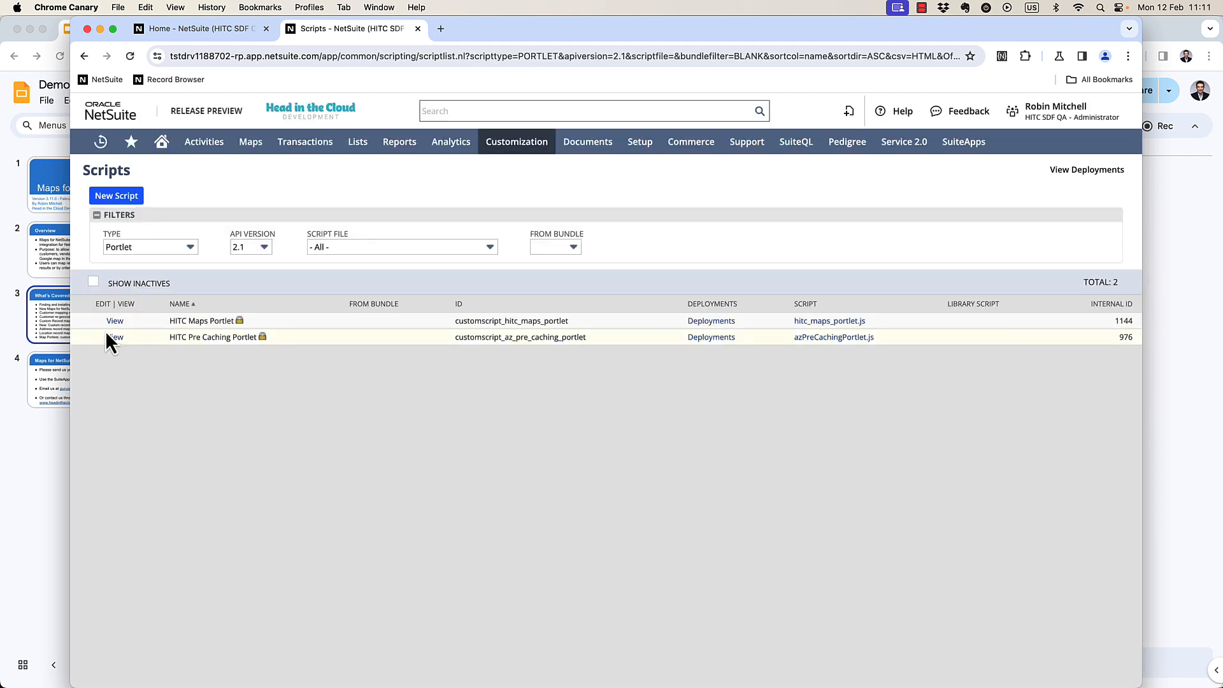
click(113, 323)
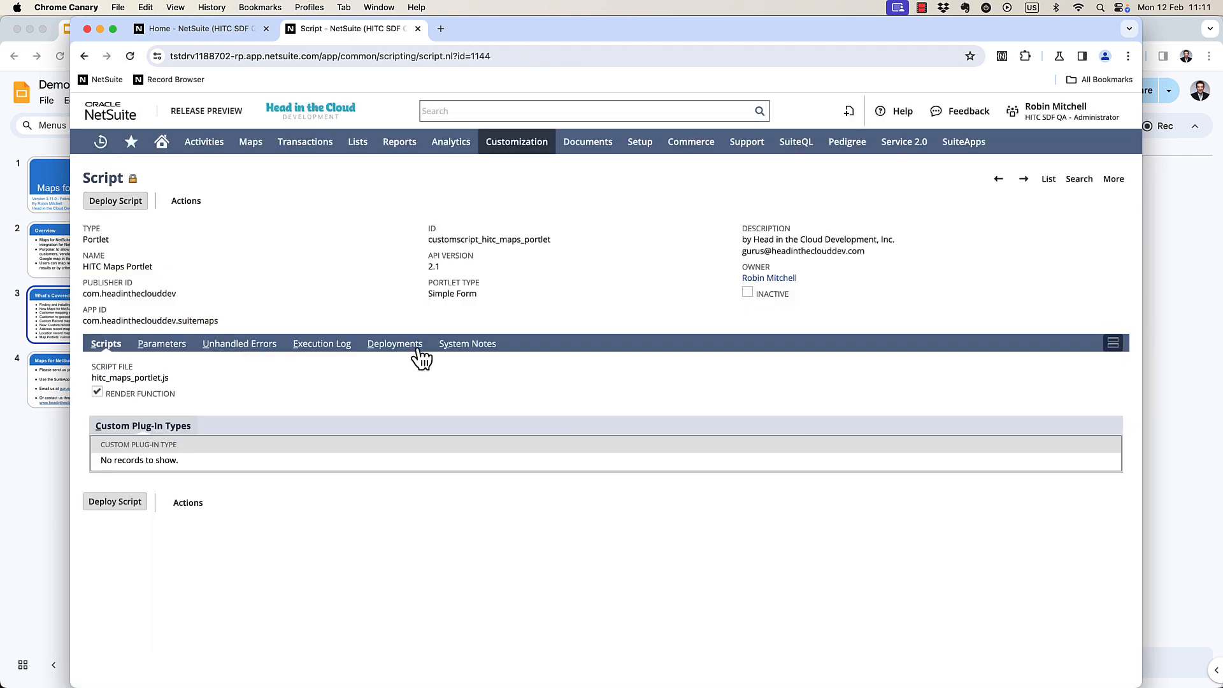
click(401, 347)
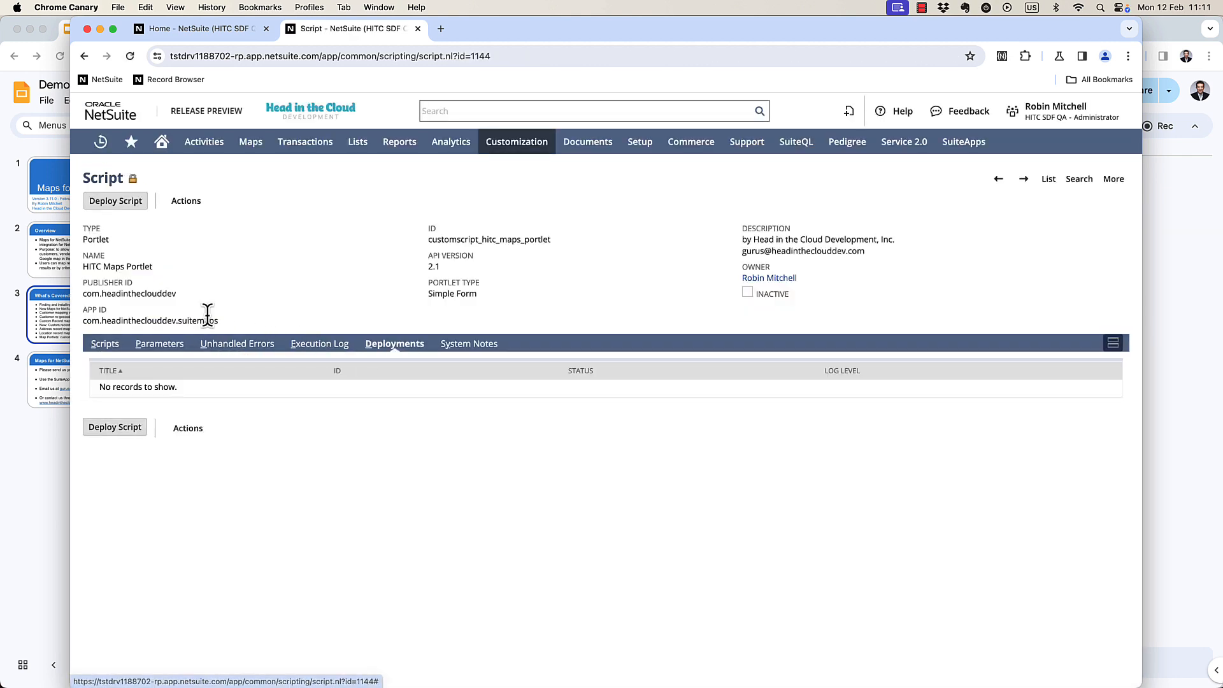
Deploy the portlet titled Map - US and UK for all roles, with map US and UK Customers, and save.
click(116, 202)
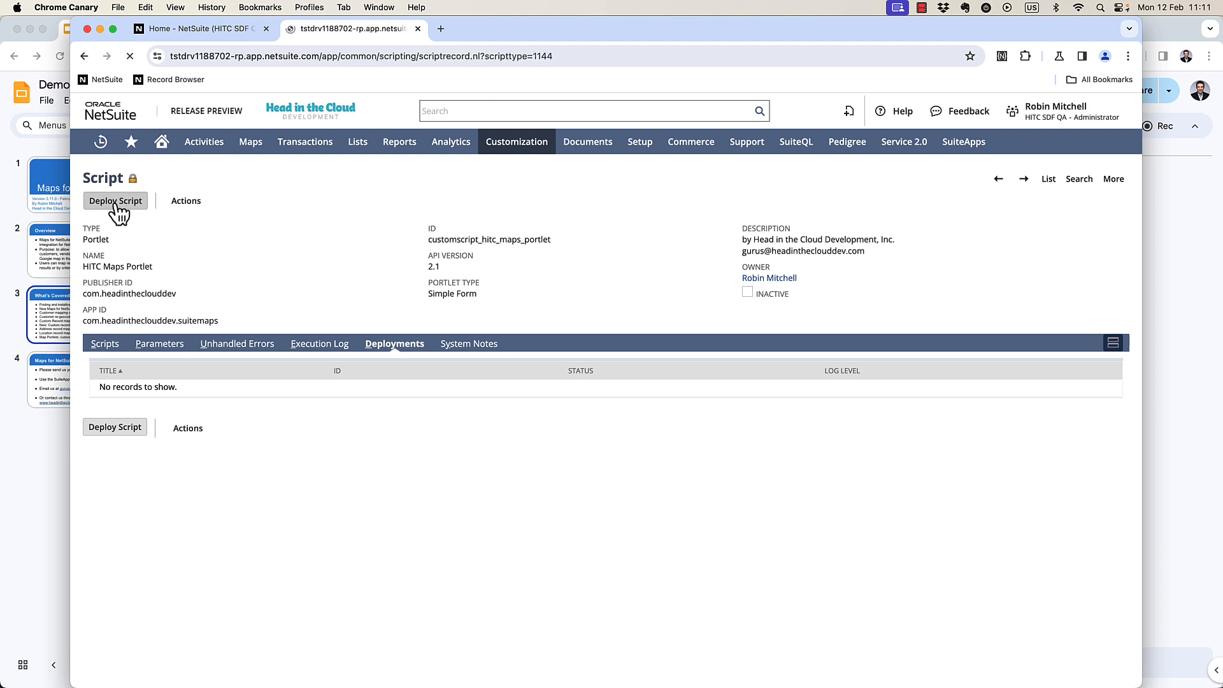
triple_click(182, 264)
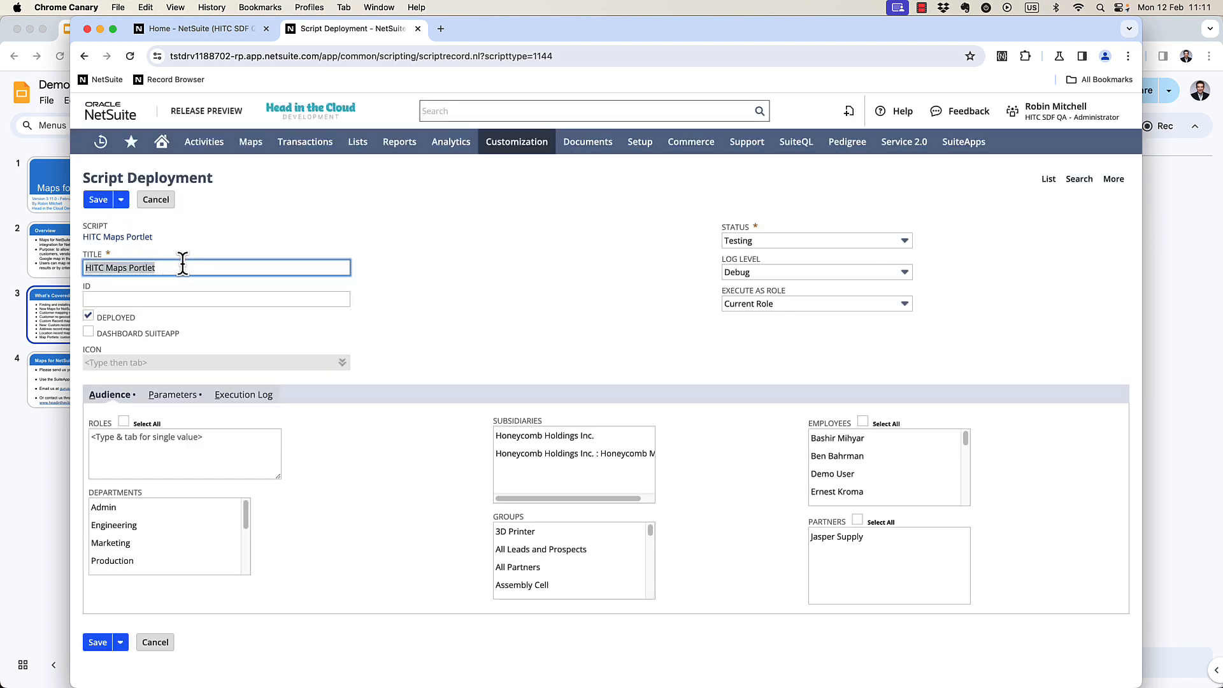
text(M)
click(123, 422)
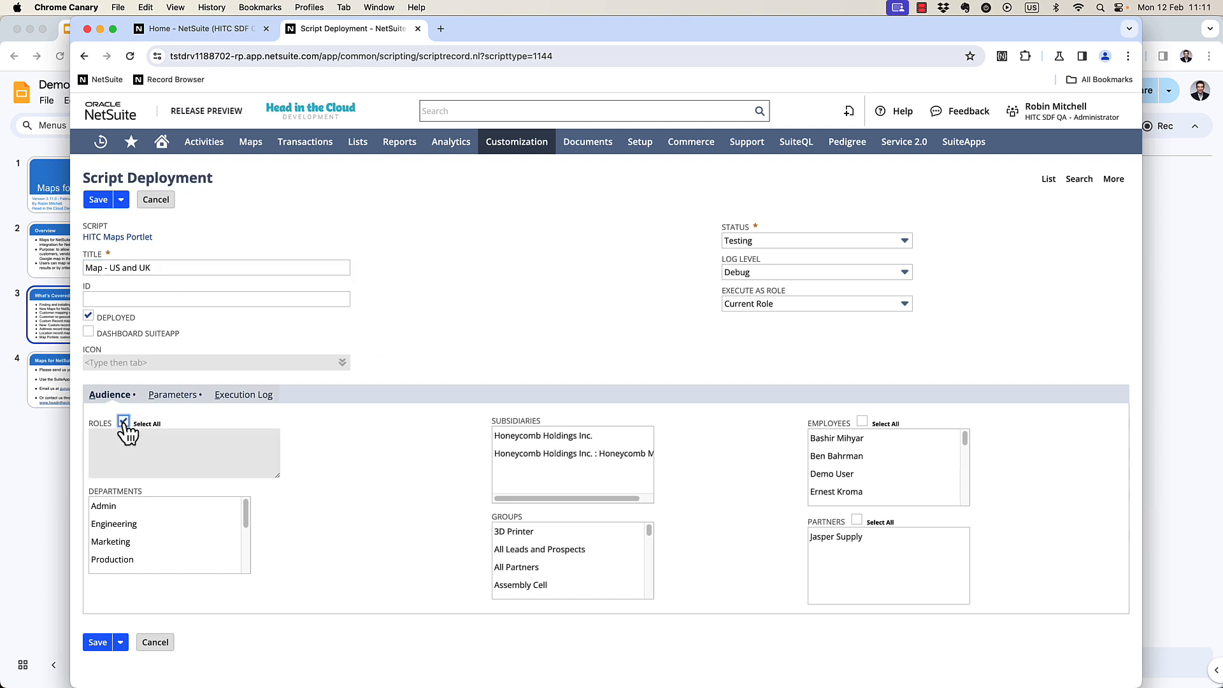
click(167, 397)
click(160, 438)
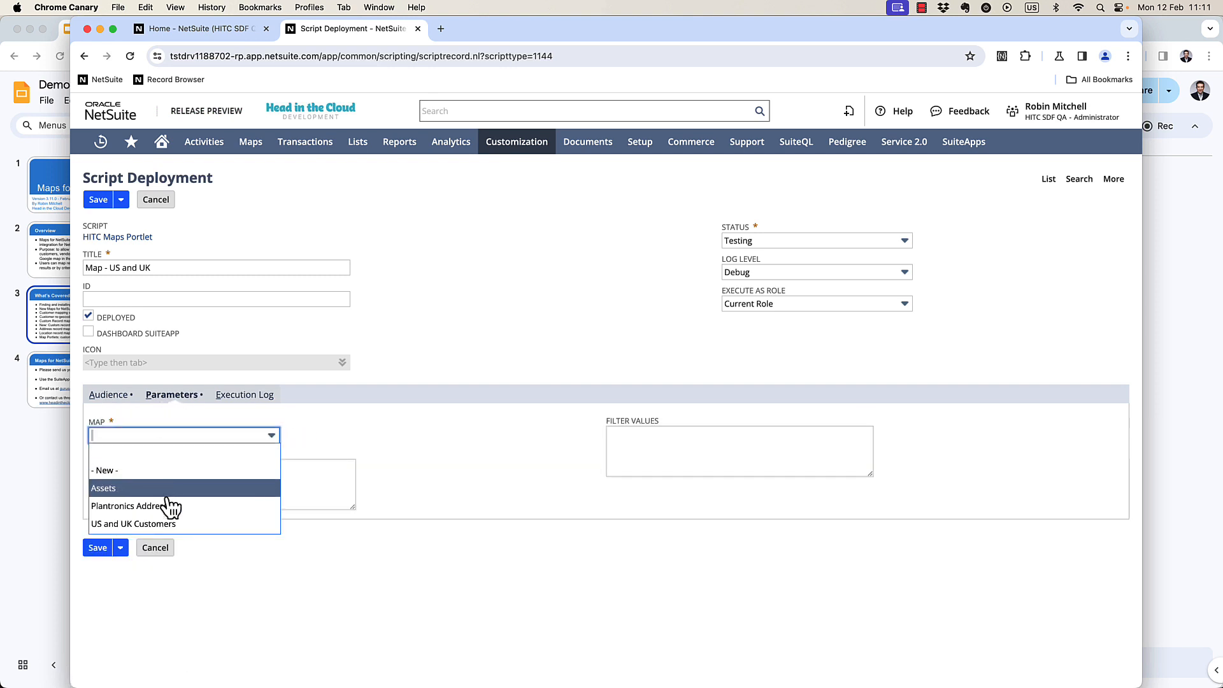
click(108, 524)
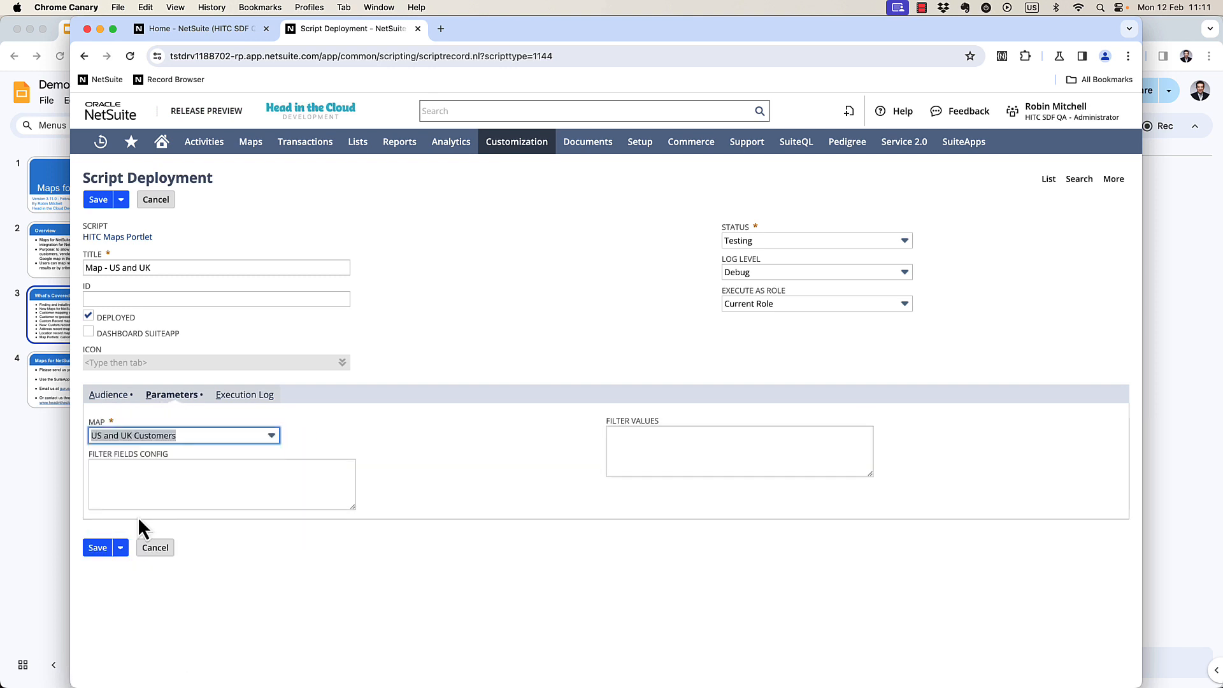
click(97, 200)
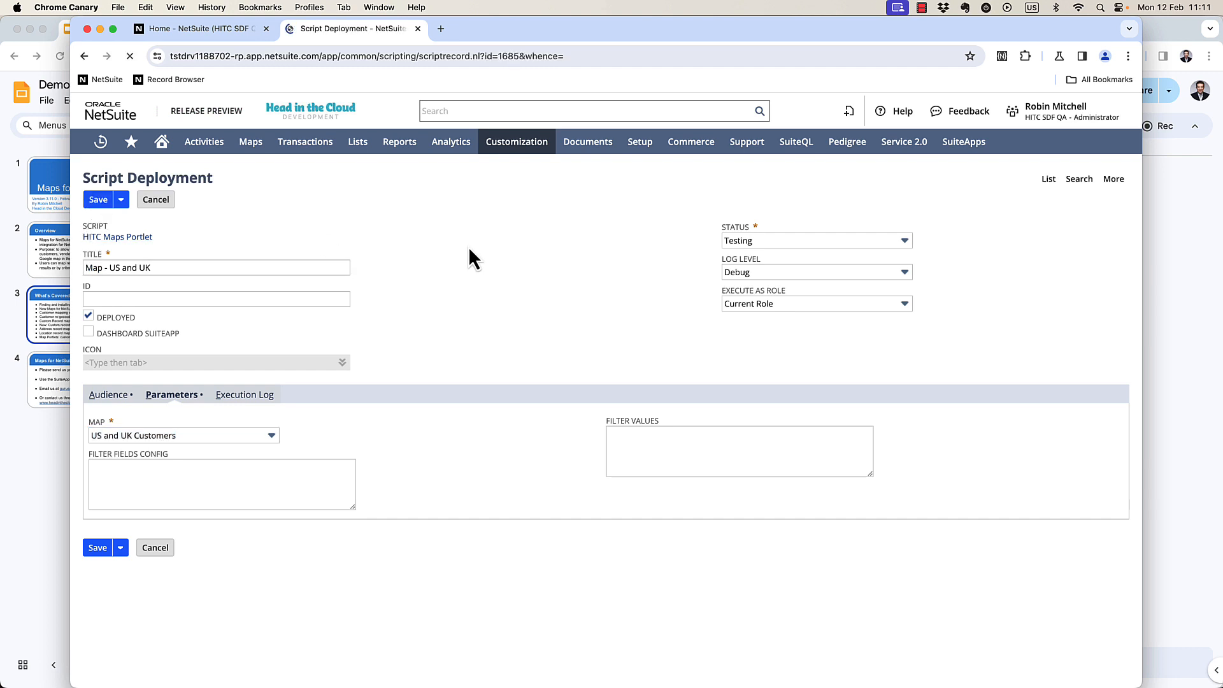
Set up the home dashboard's Custom Content portlet with source Map - US and UK and save it.
click(208, 31)
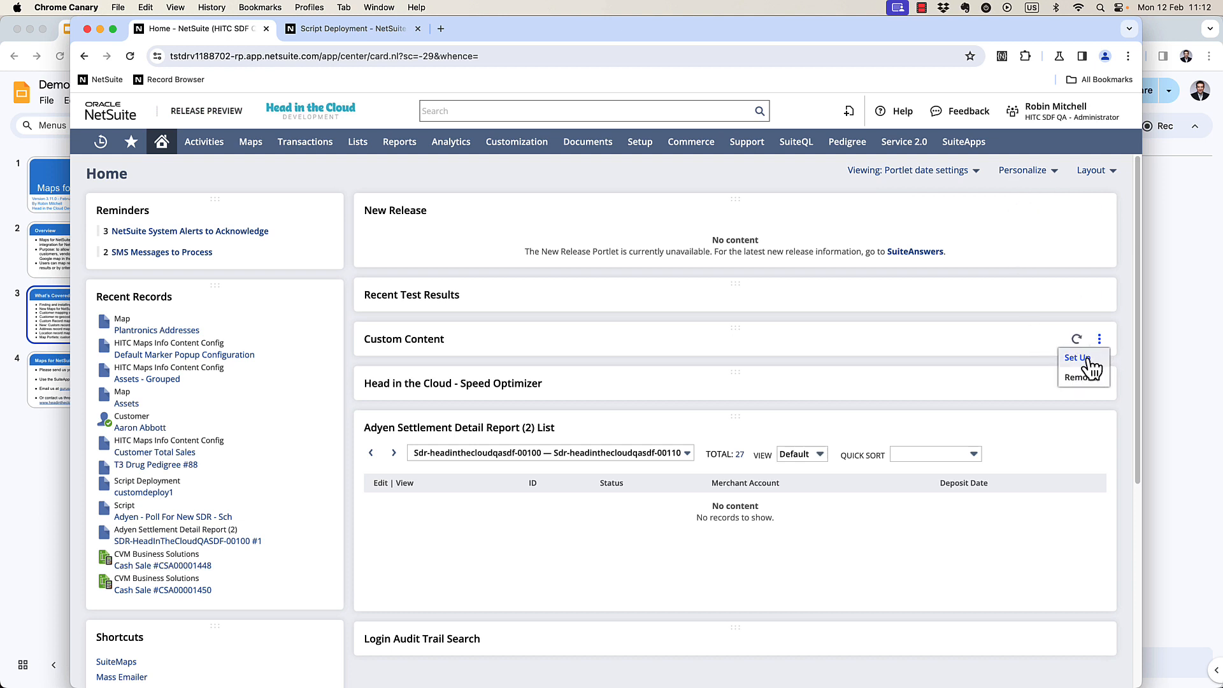
click(1086, 358)
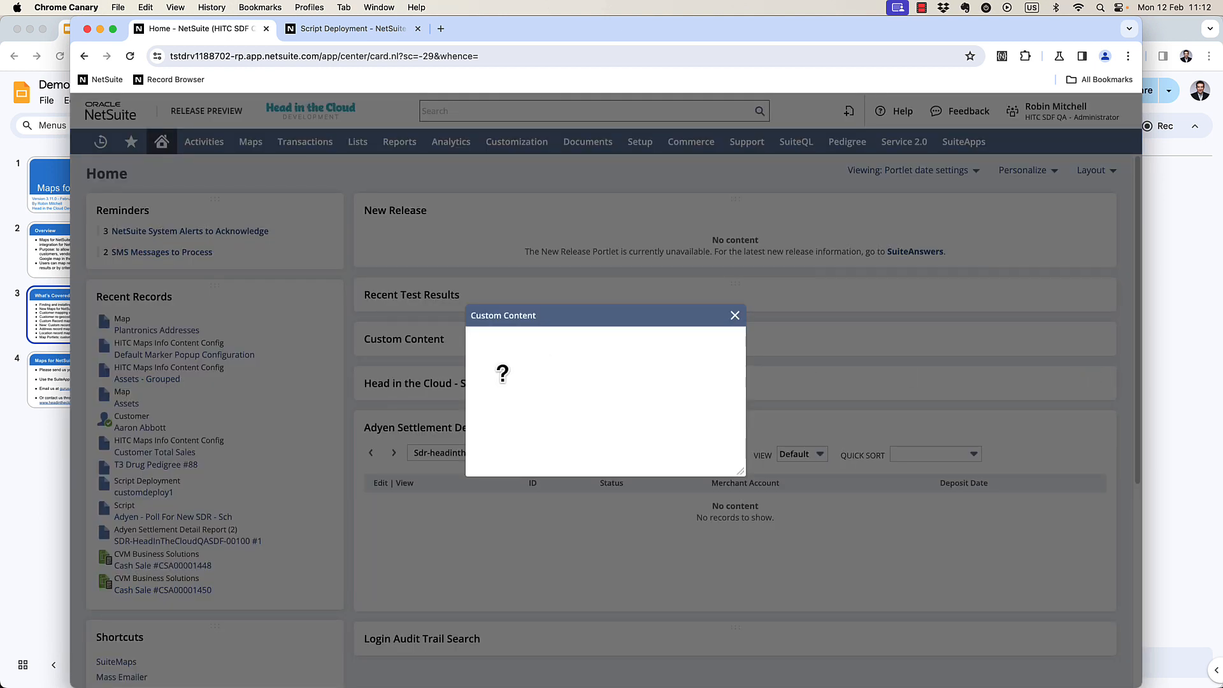
click(509, 393)
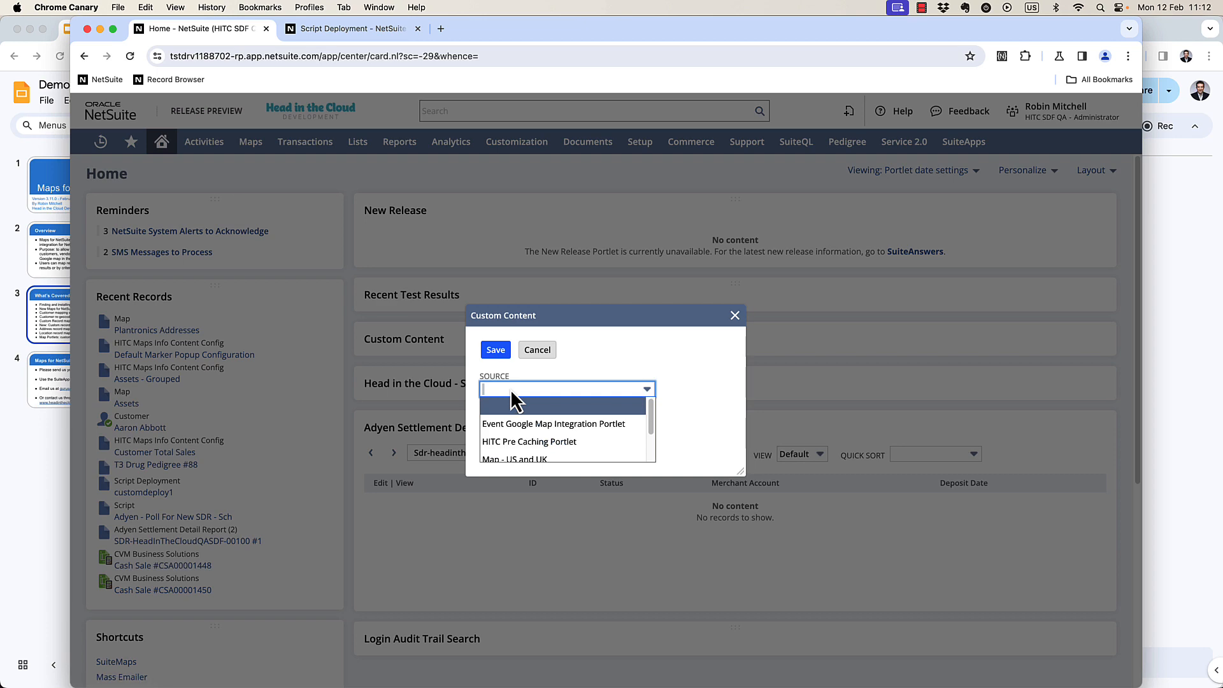
click(521, 452)
click(495, 350)
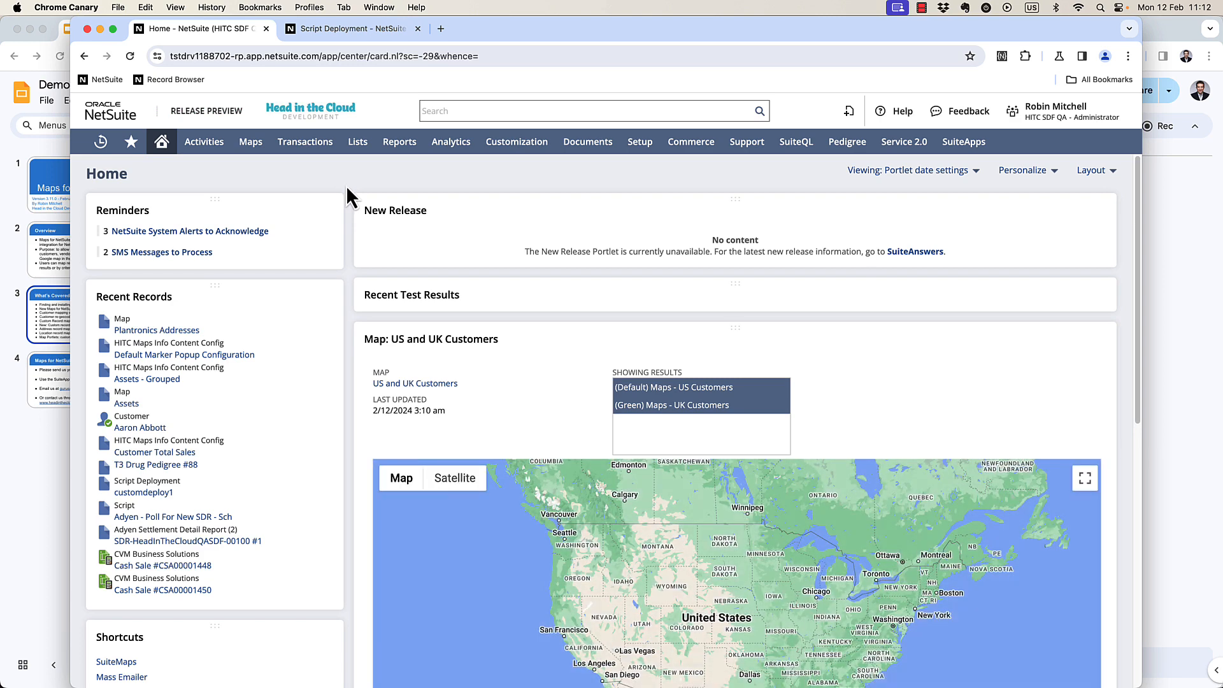
scroll(347, 187, down, 4)
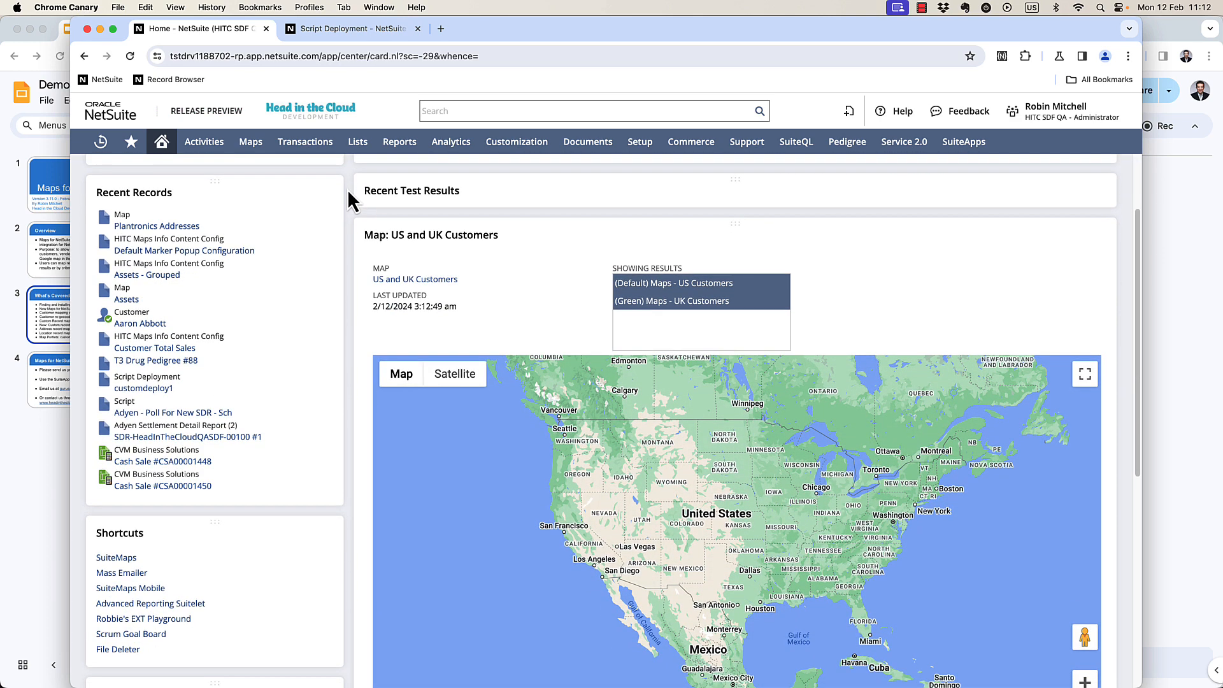
Switch the dashboard map portlet between the US Customers and UK Customers results.
scroll(346, 190, down, 3)
scroll(347, 190, up, 3)
scroll(346, 189, down, 1)
scroll(347, 201, down, 1)
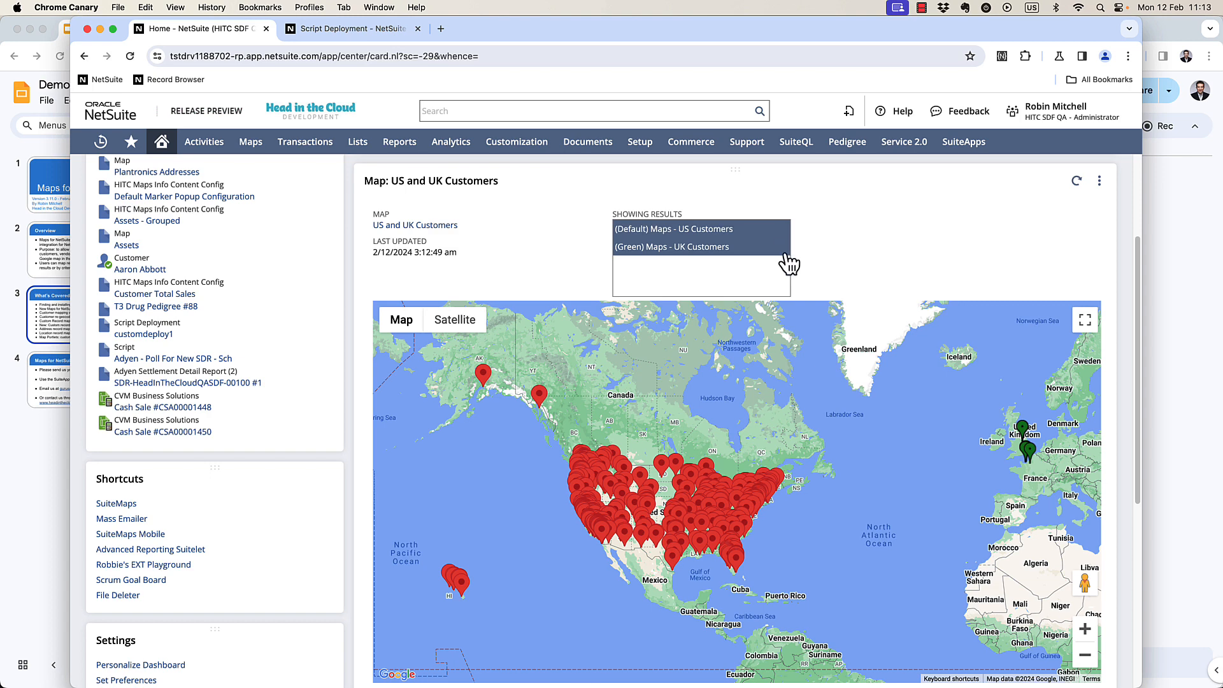
click(686, 248)
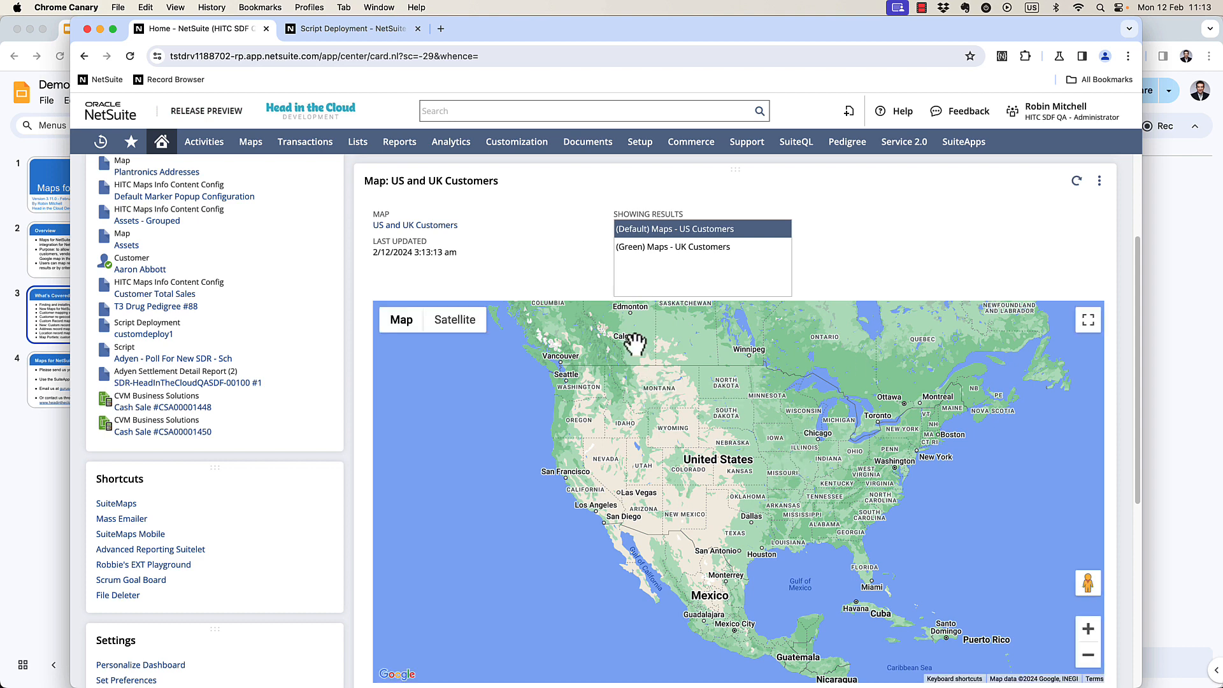
click(704, 232)
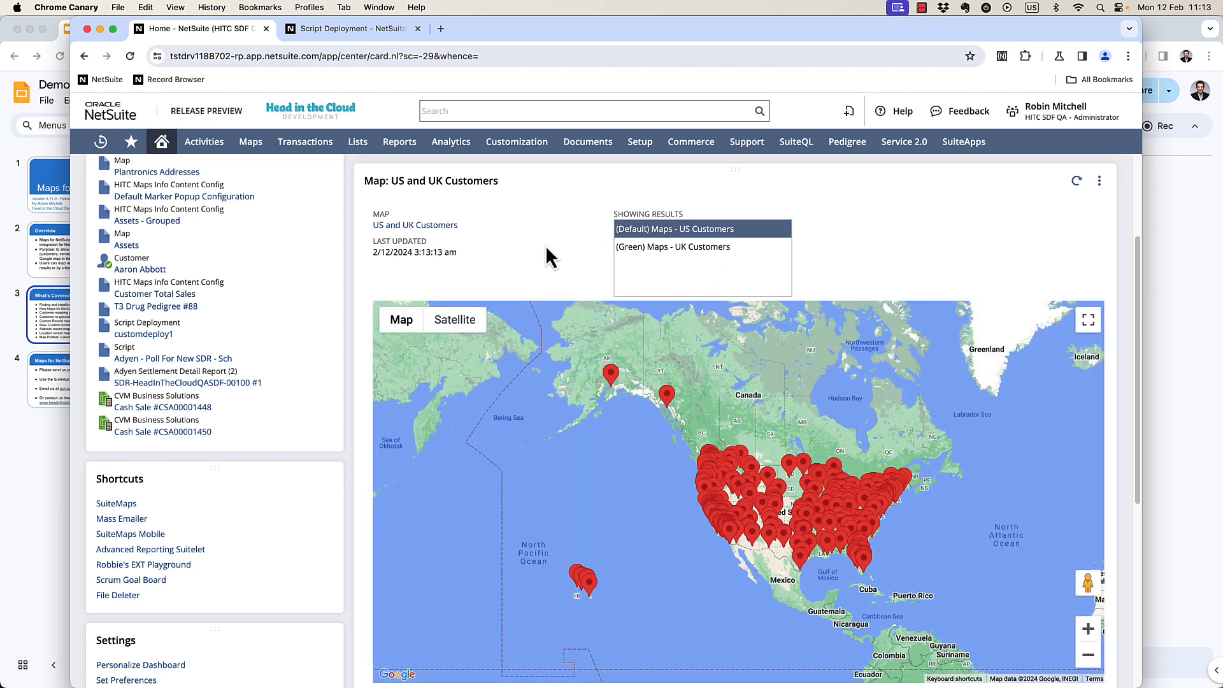
click(680, 249)
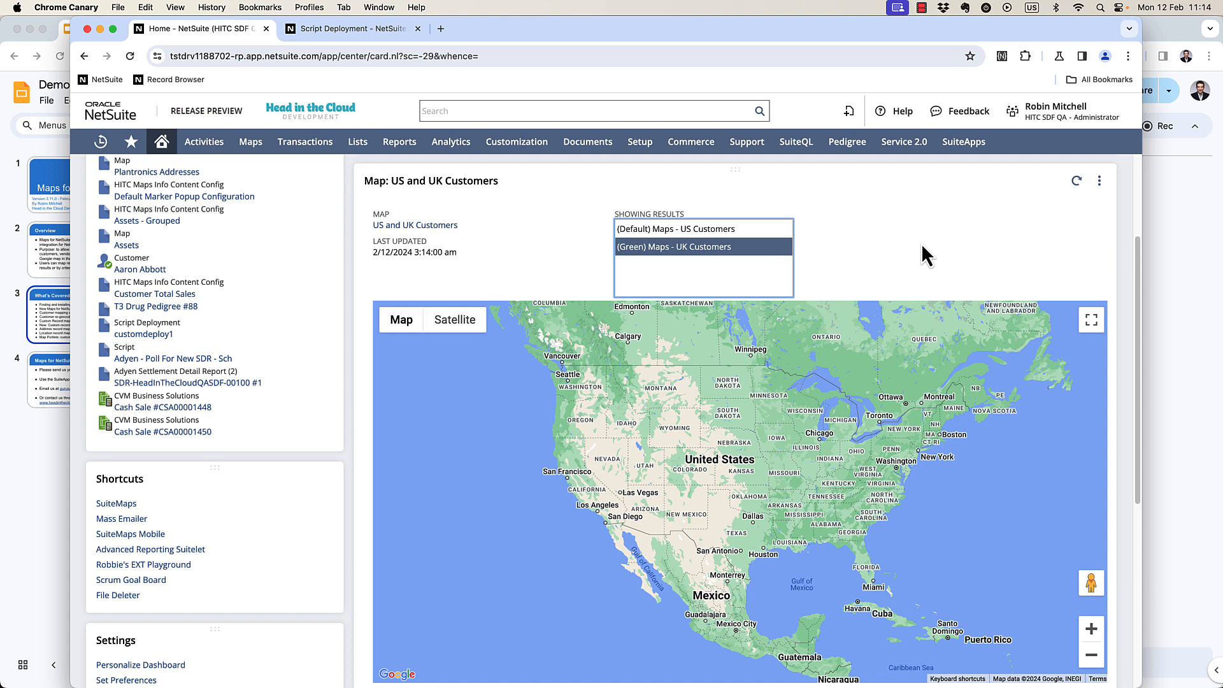
super+click(697, 258)
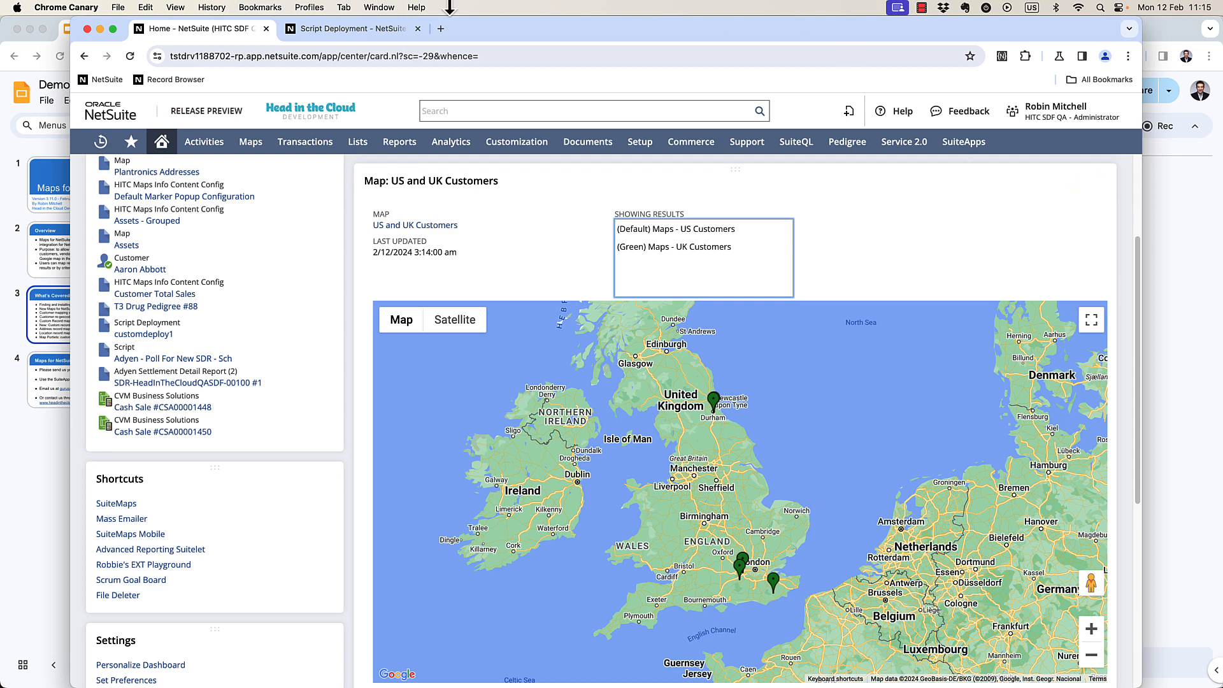
Edit the portlet deployment and paste the field help's example JSON into Filter Fields Config.
click(358, 30)
click(97, 202)
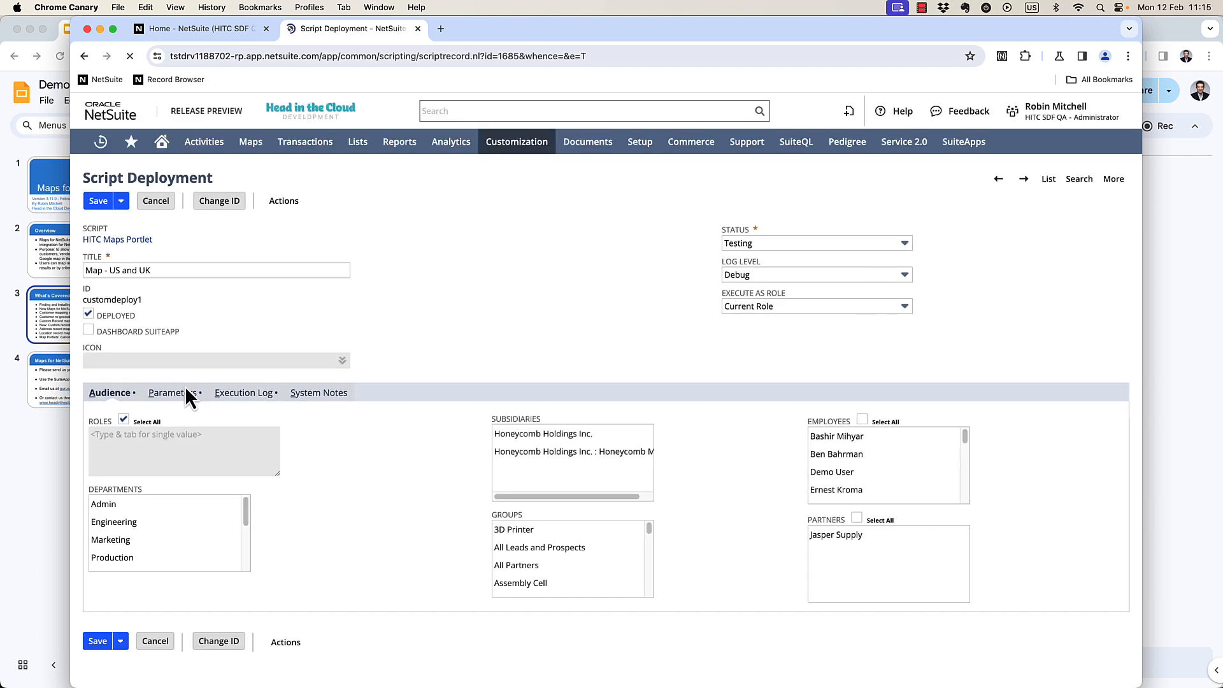
click(190, 393)
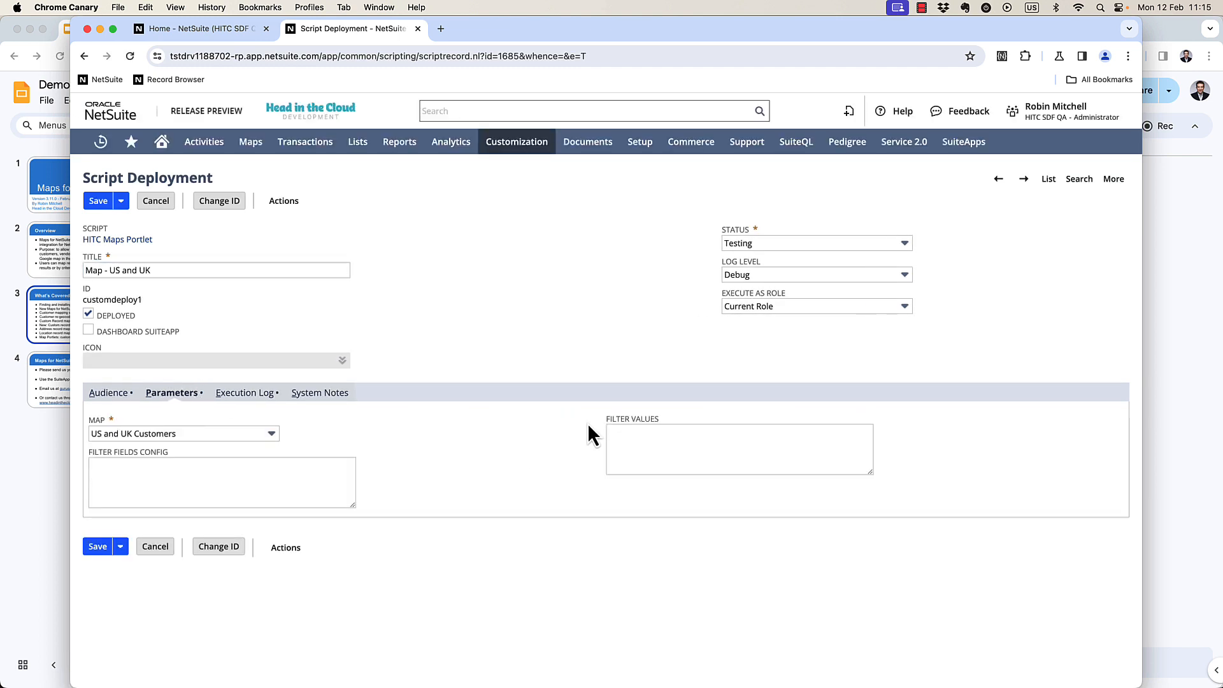
click(130, 453)
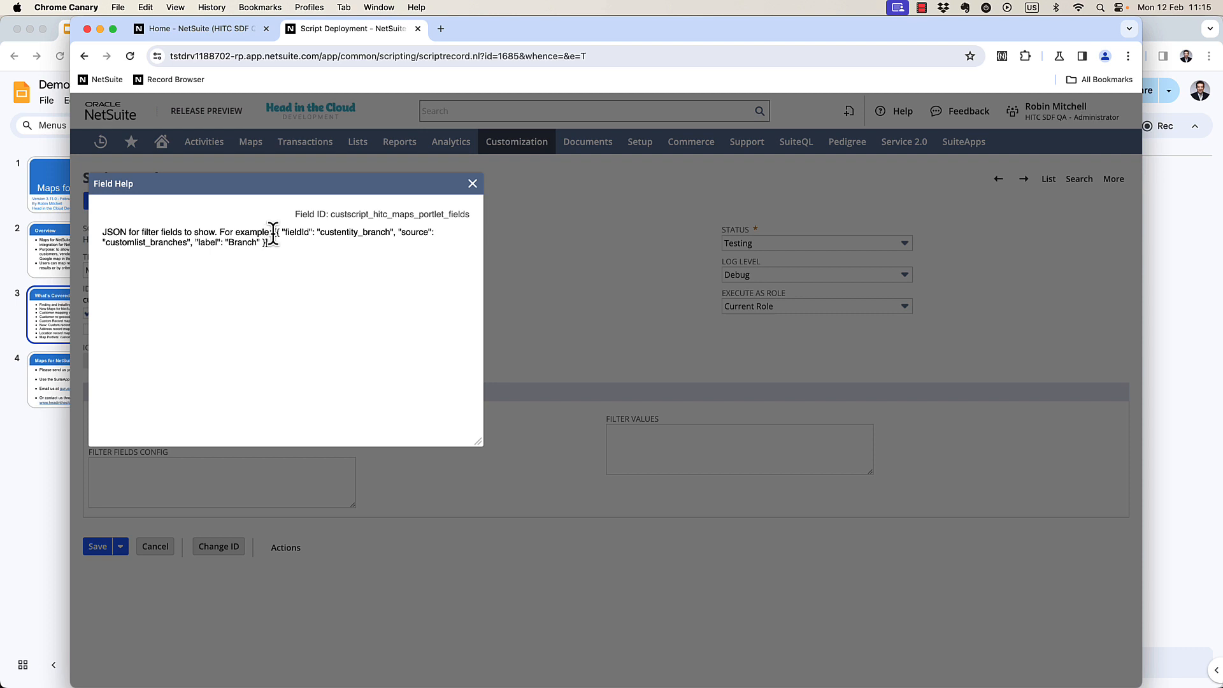
drag(272, 233, 272, 242)
key(super+c)
click(283, 245)
click(472, 183)
click(312, 477)
key(super+v)
drag(360, 498, 537, 577)
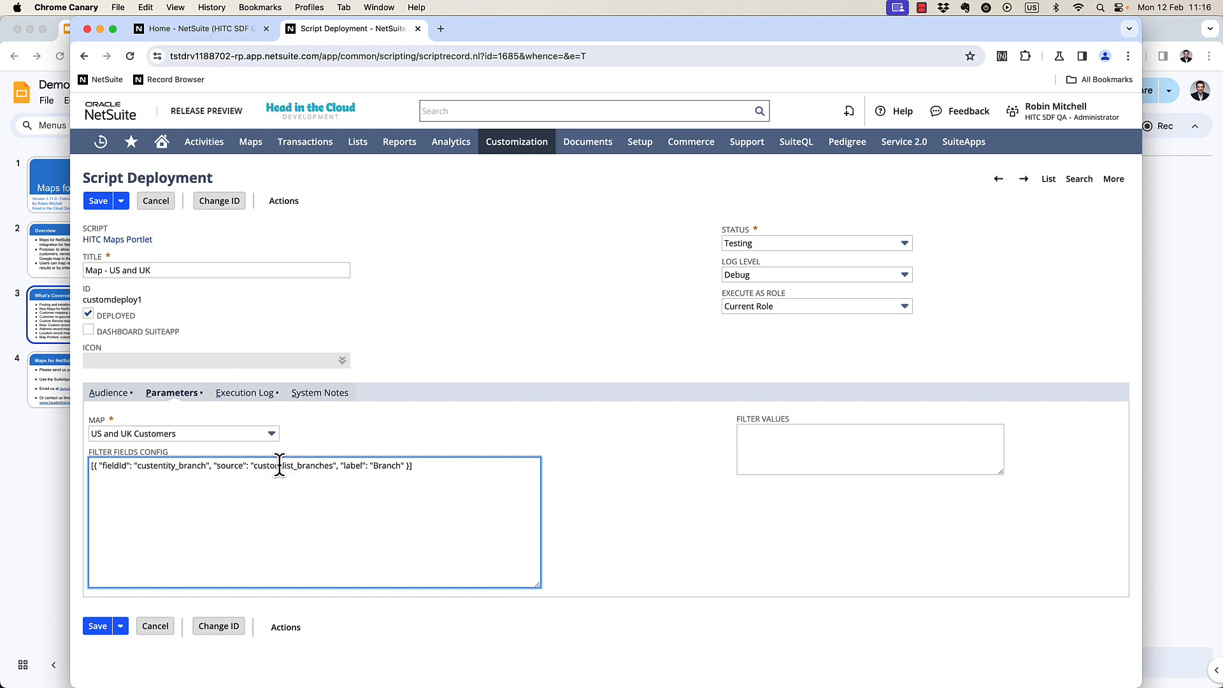
Change the filter to fieldid salesrep, source employee, label Sales Rep, and save the deployment.
double_click(169, 466)
text(salesrep)
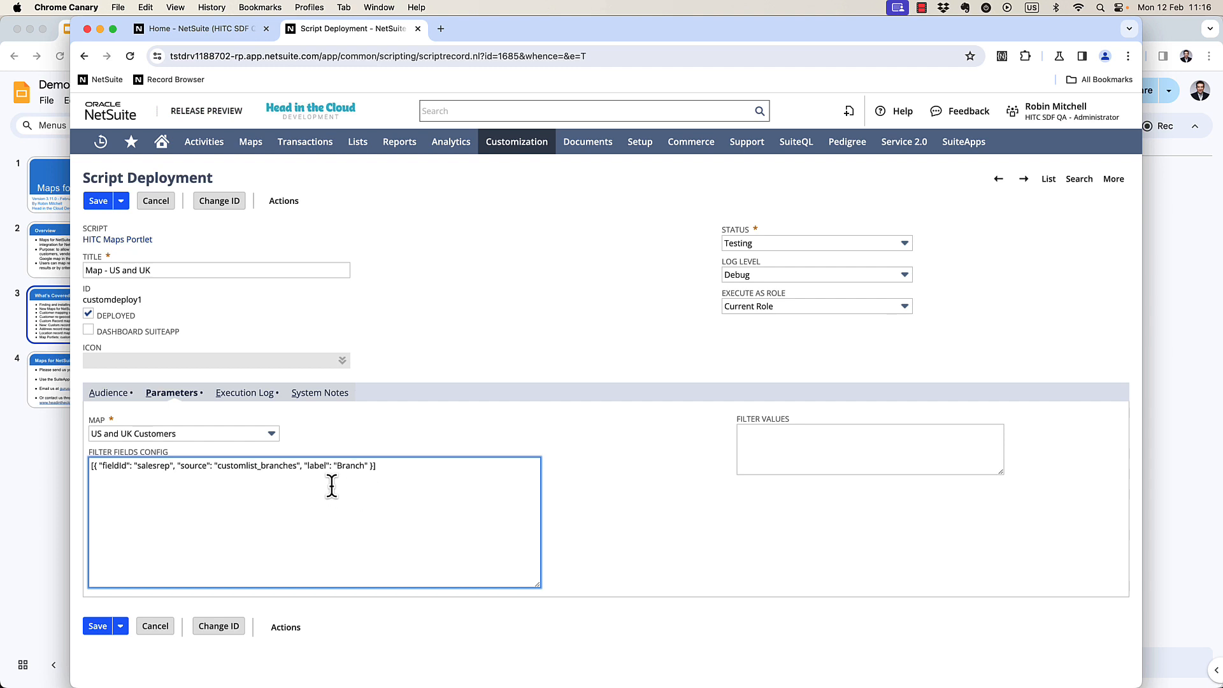
double_click(271, 467)
text(employee)
double_click(304, 466)
text(Sales Rep)
click(99, 201)
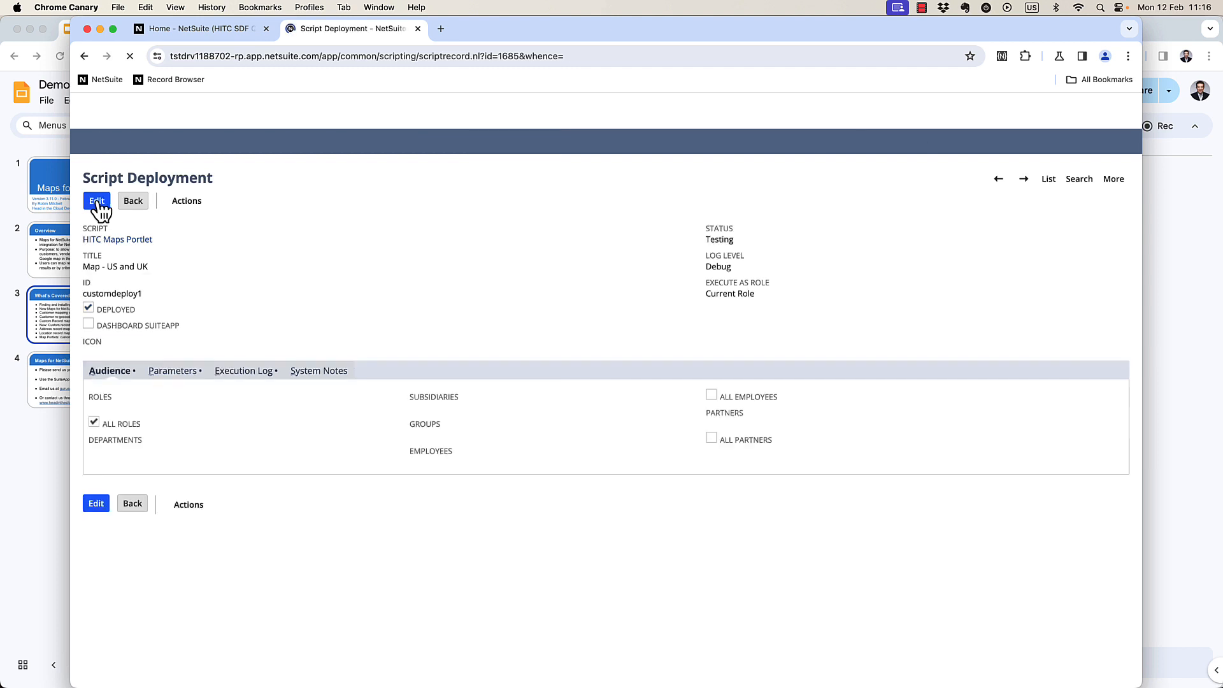
Refresh the dashboard map portlet and filter it by a sales rep's name.
click(224, 28)
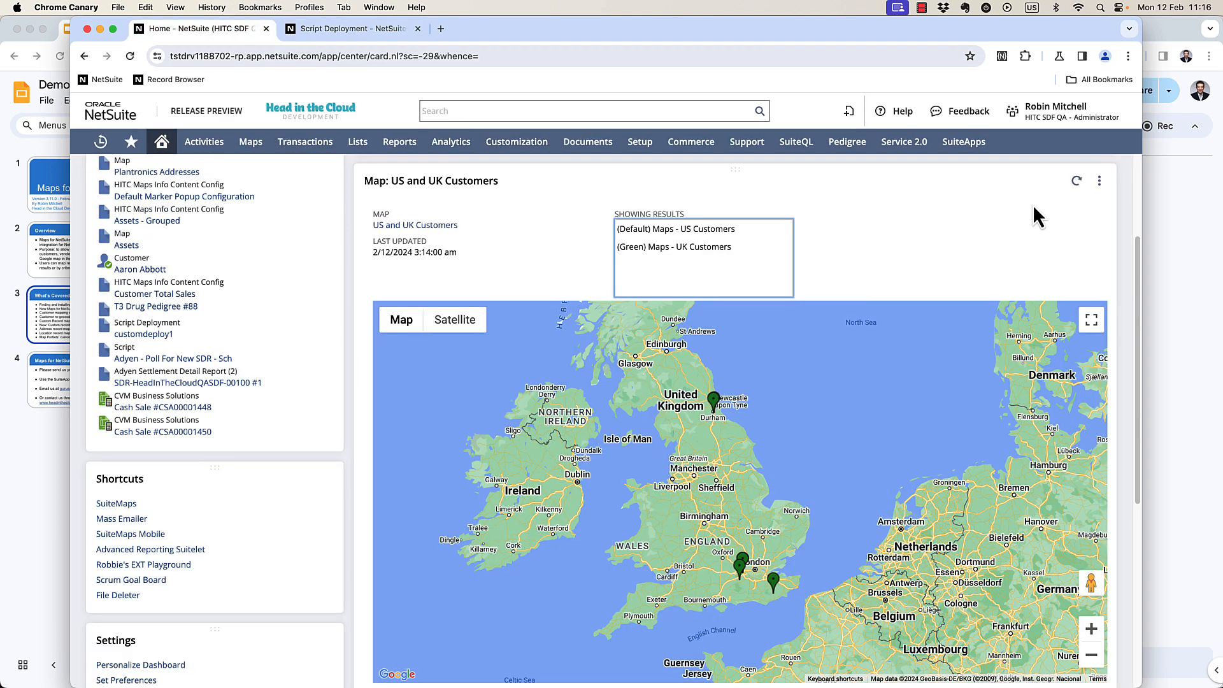
click(1076, 181)
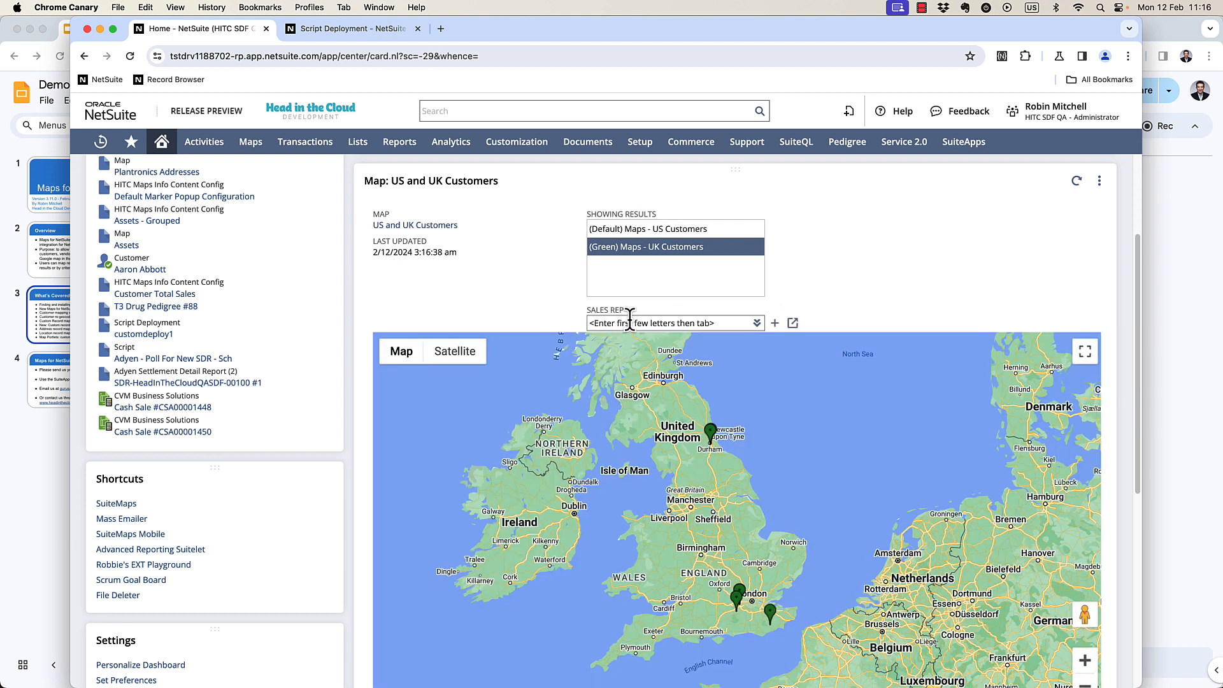
click(638, 320)
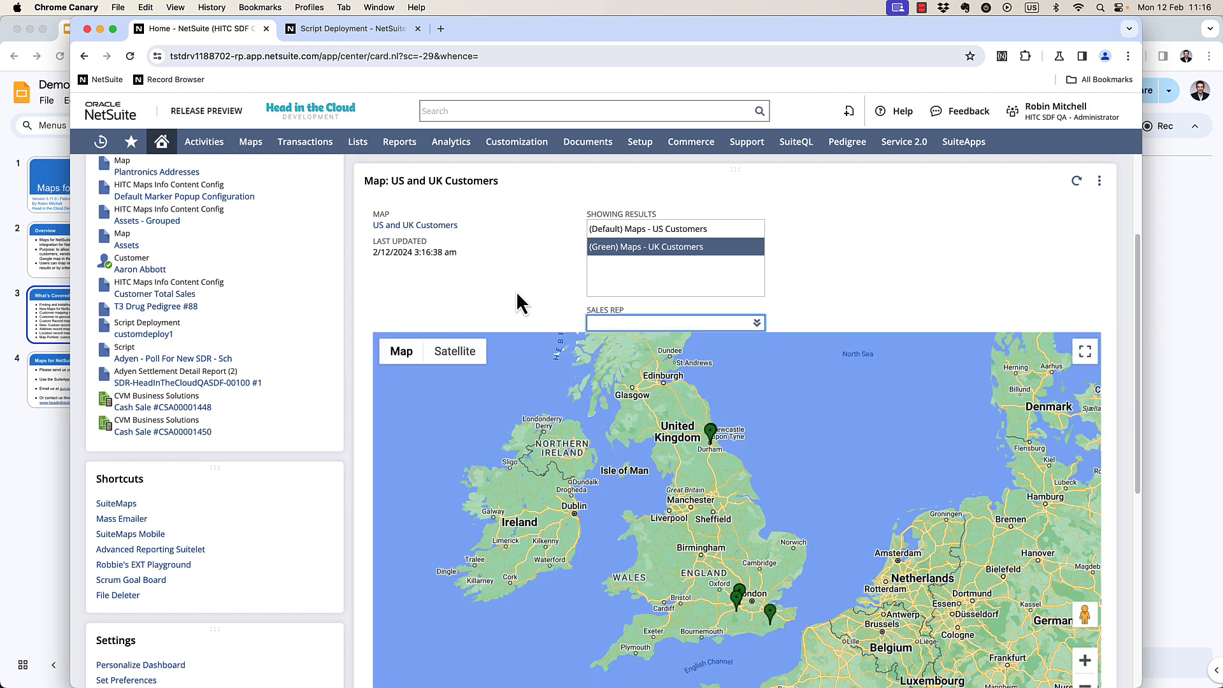
text(mary re)
key(Return)
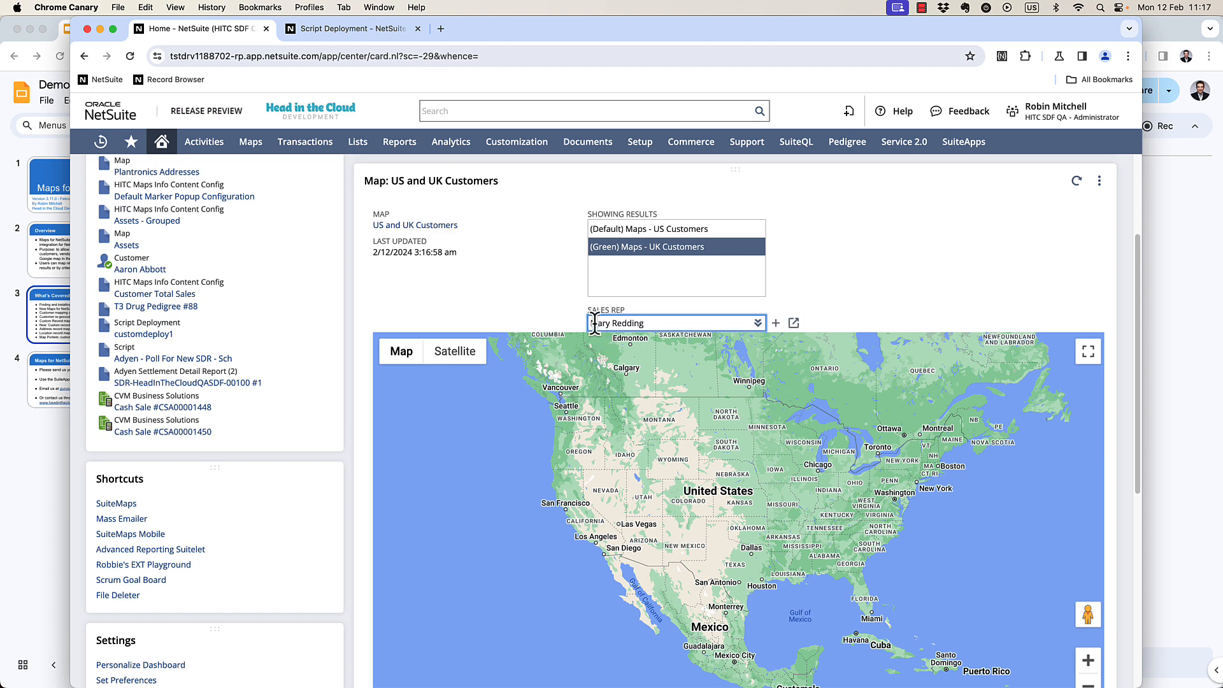
Open the filtered UK customer marker's details and zoom in on its location.
click(741, 521)
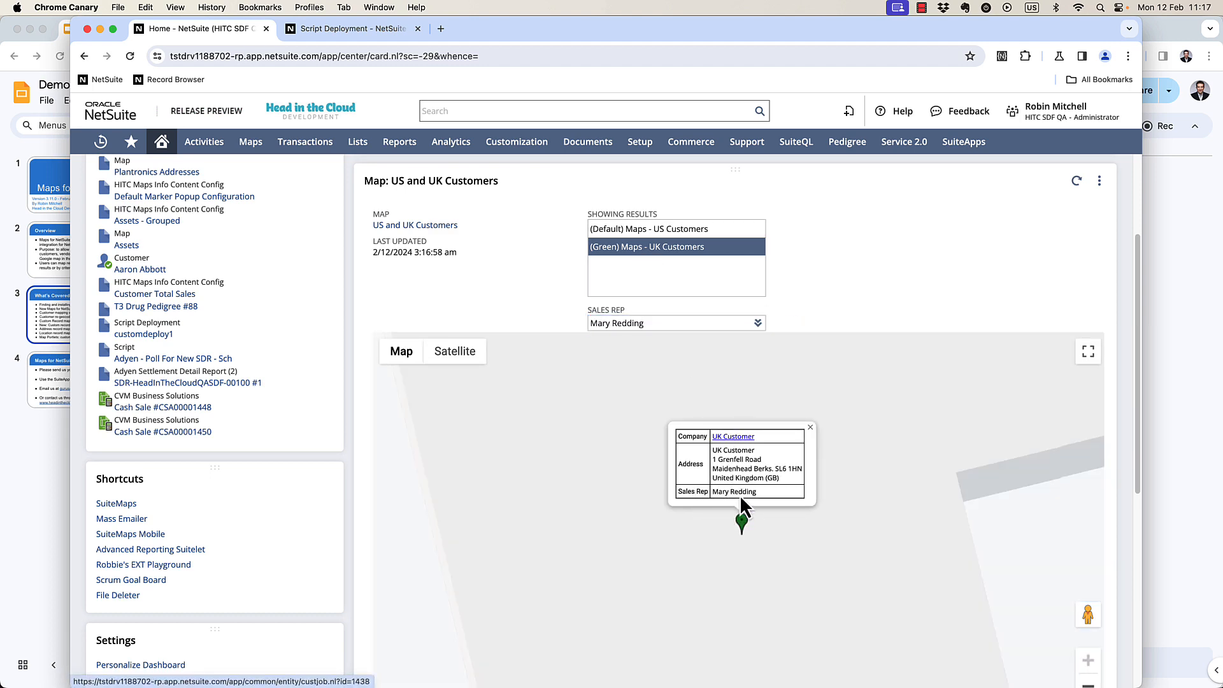
click(1088, 684)
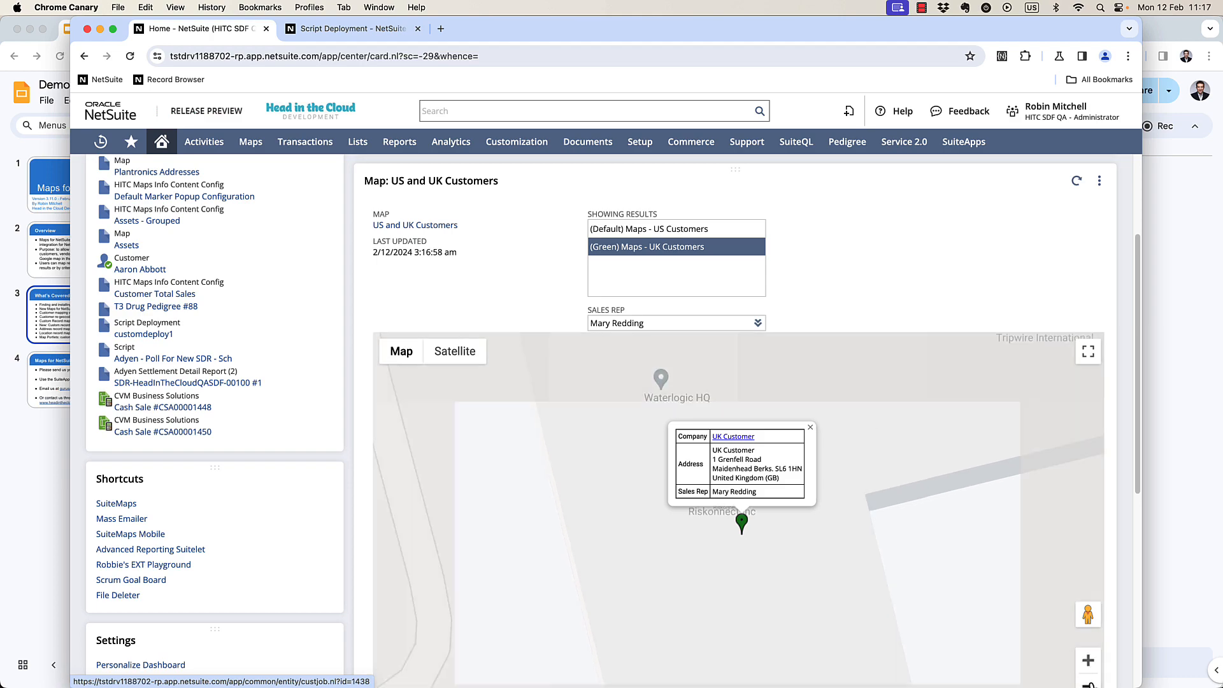
click(1088, 685)
click(1087, 685)
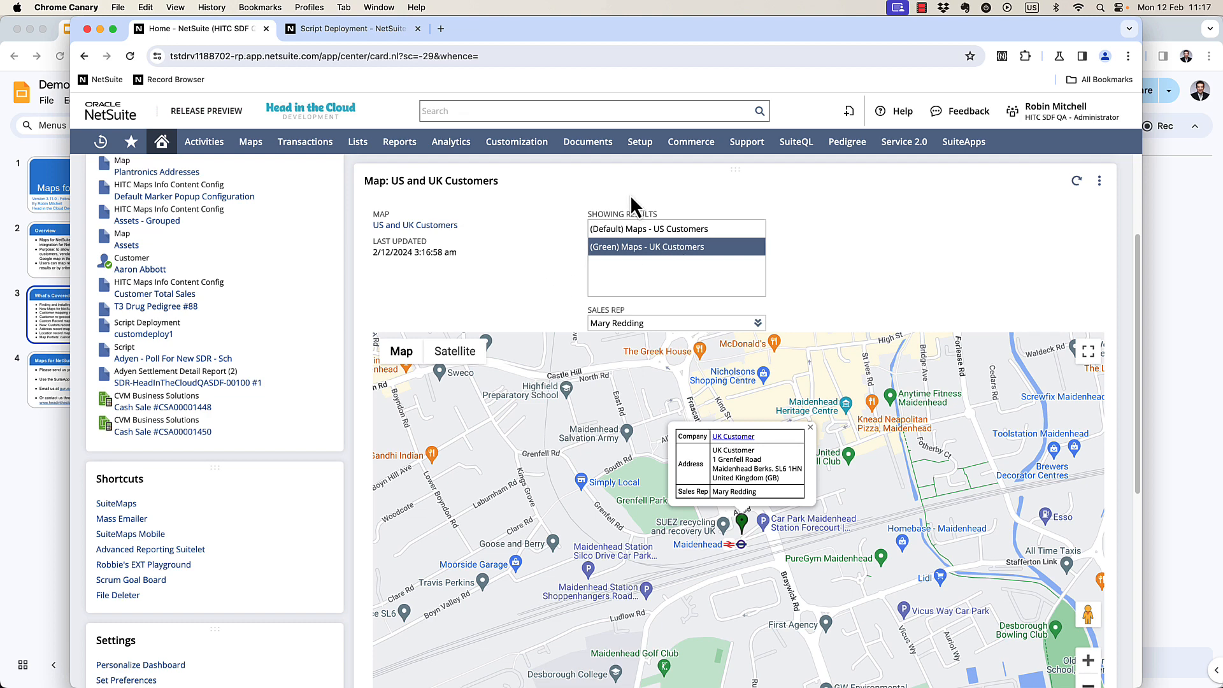
Edit the deployment again and duplicate the filter entry onto a new line in Filter Fields Config.
click(348, 30)
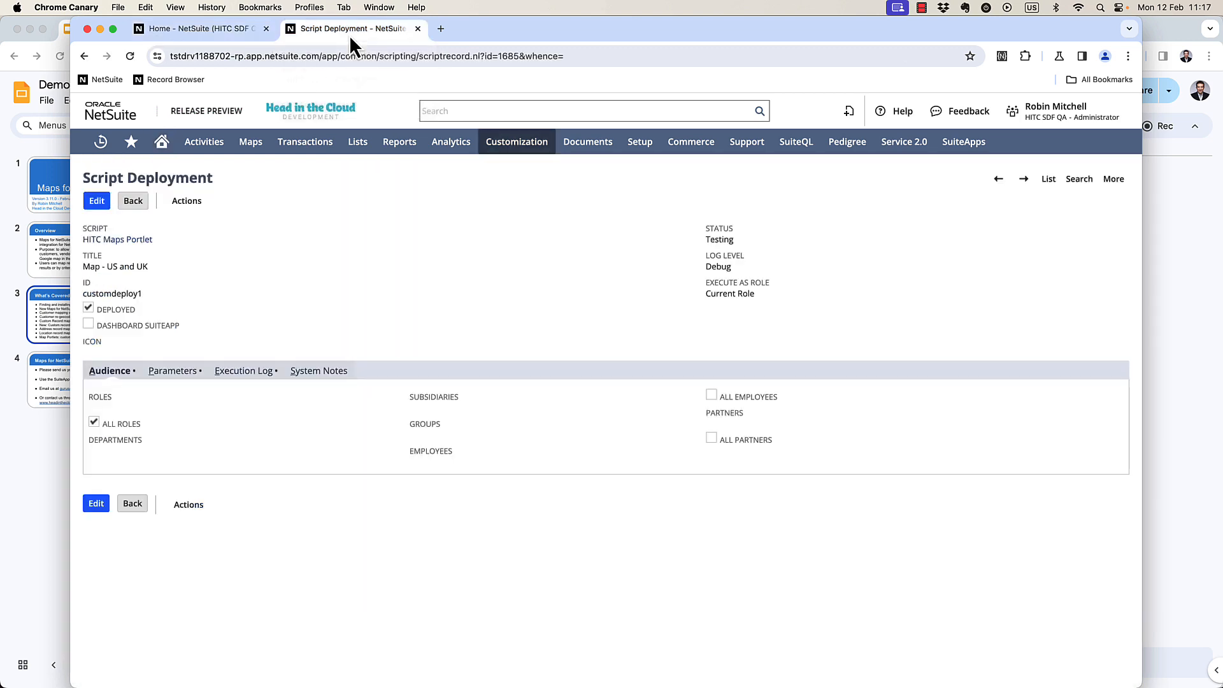
click(103, 202)
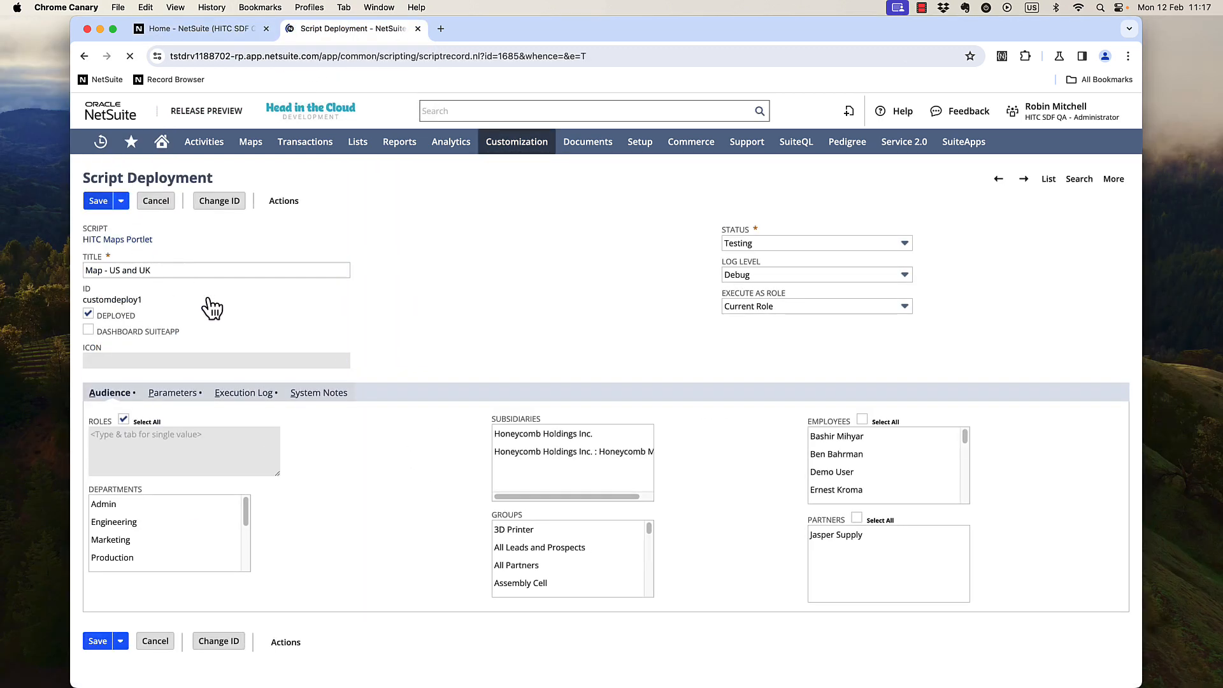
click(172, 393)
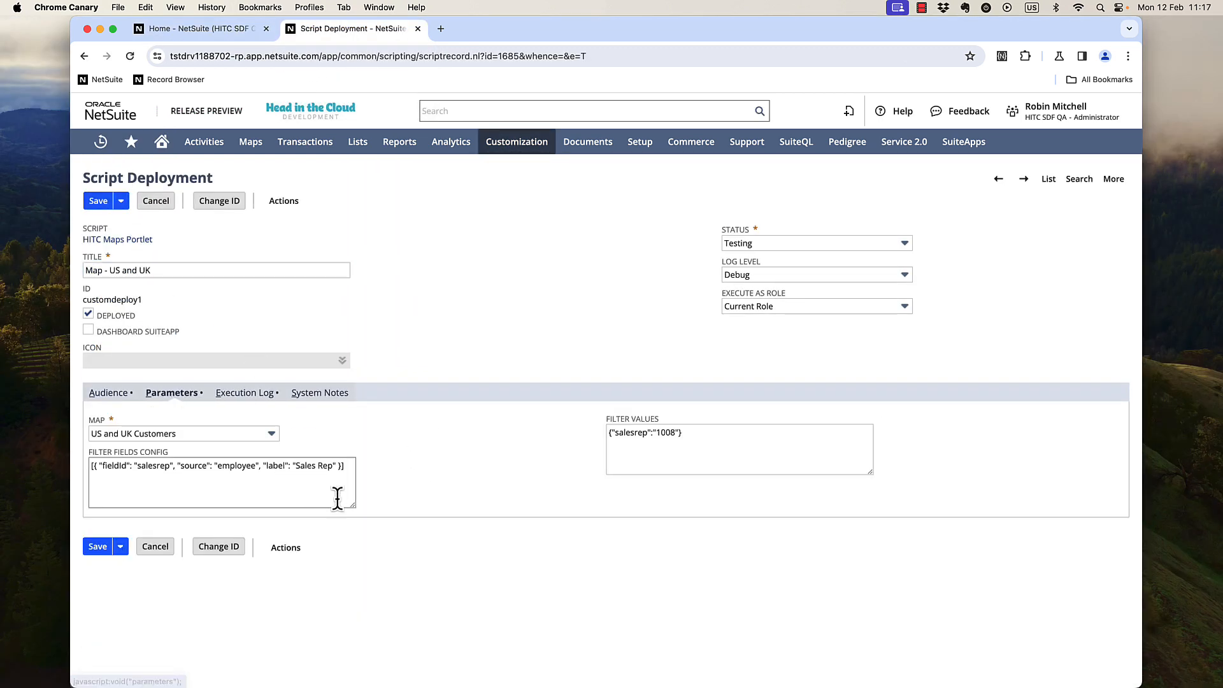
drag(352, 505, 408, 586)
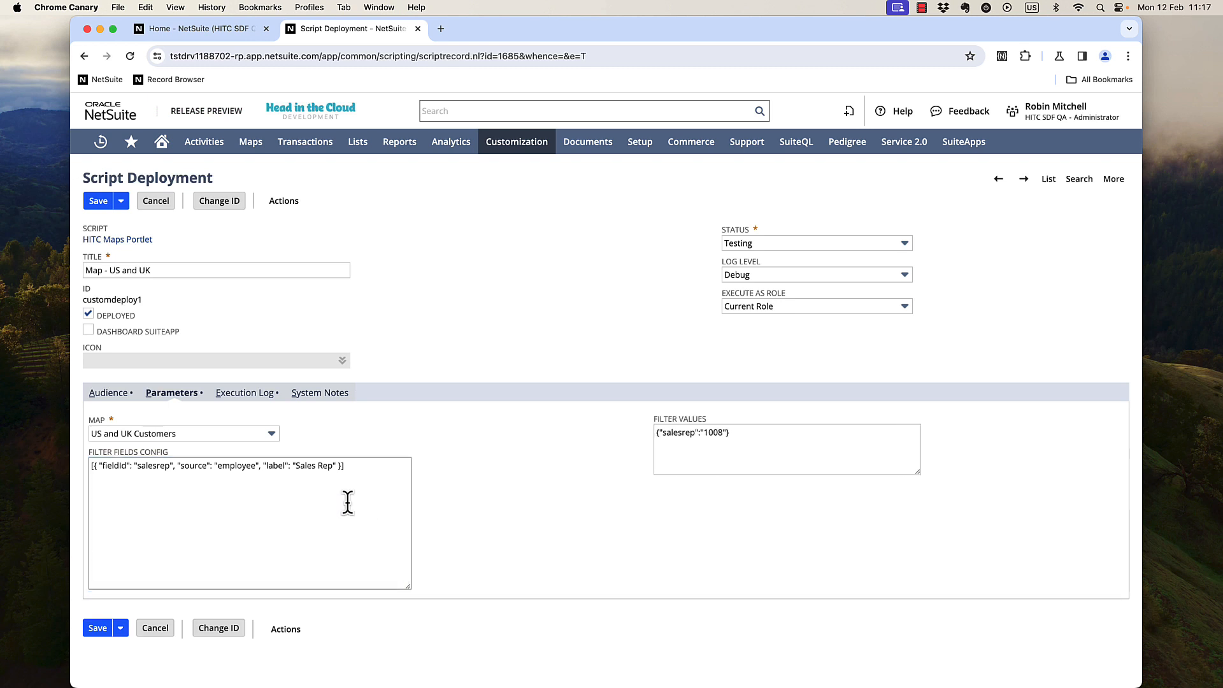
drag(341, 466, 93, 466)
key(super+c)
key(Right)
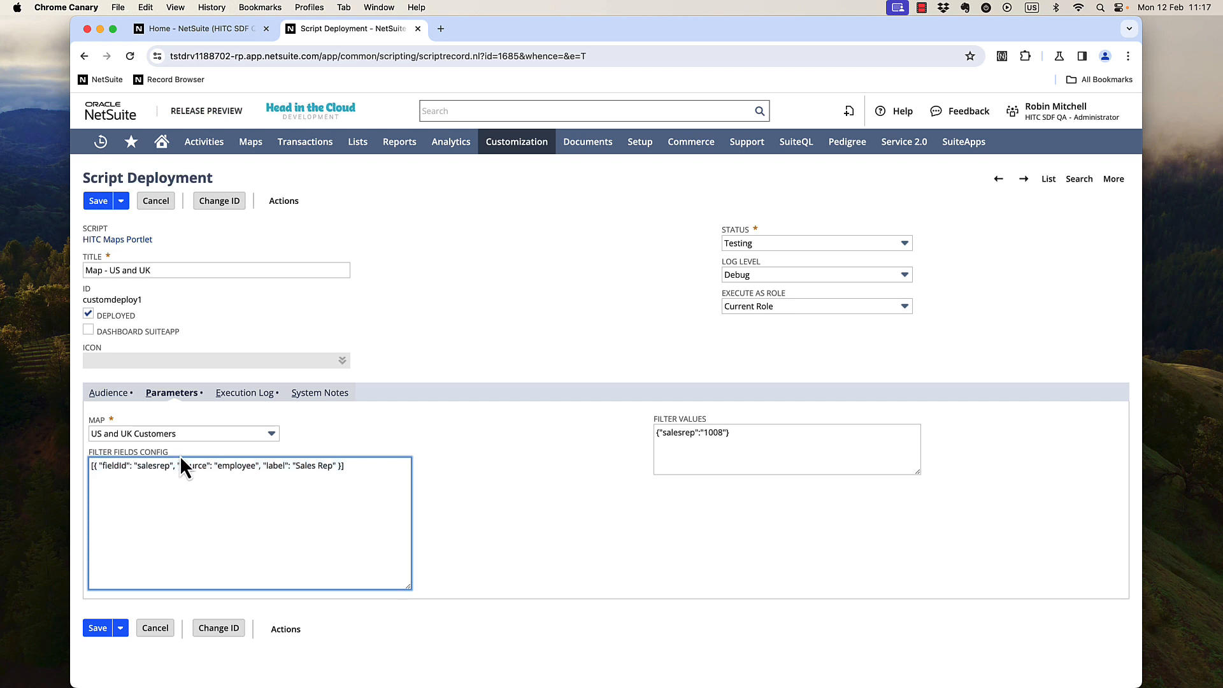
key(Return)
key(super+v)
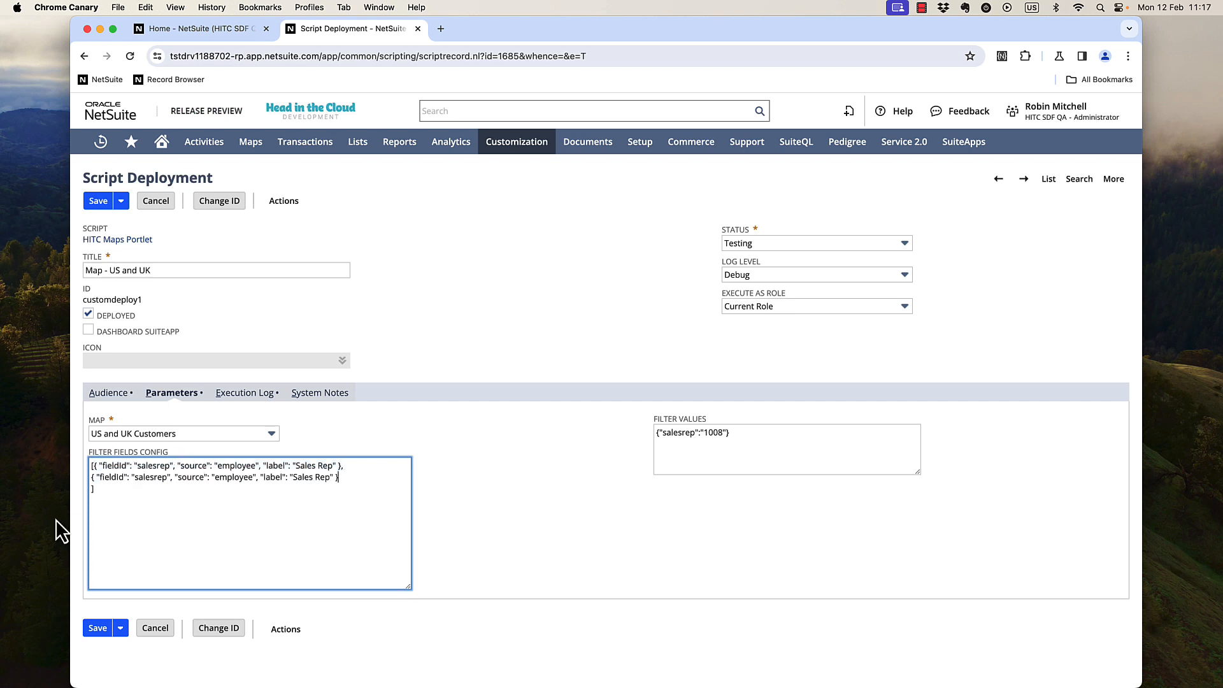
Change the second filter to fieldid stateid, source state, label State, and save the deployment.
double_click(143, 477)
text(stateid)
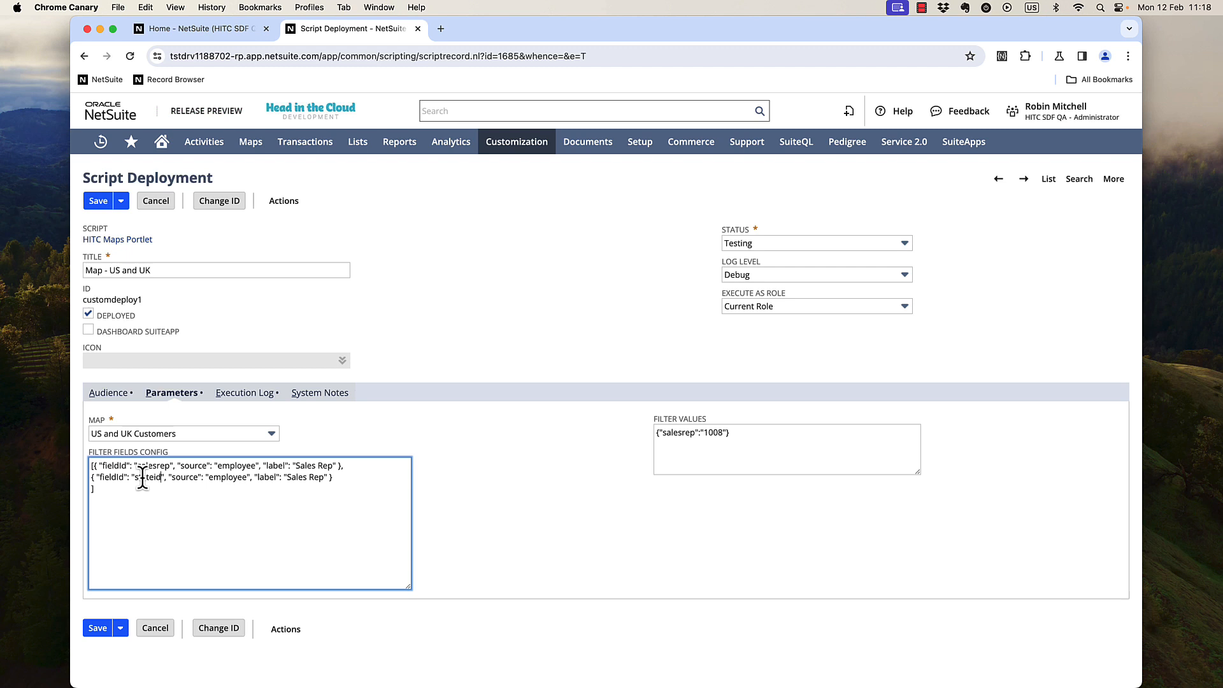
double_click(221, 477)
text(state)
drag(272, 477, 304, 476)
text(State)
click(100, 201)
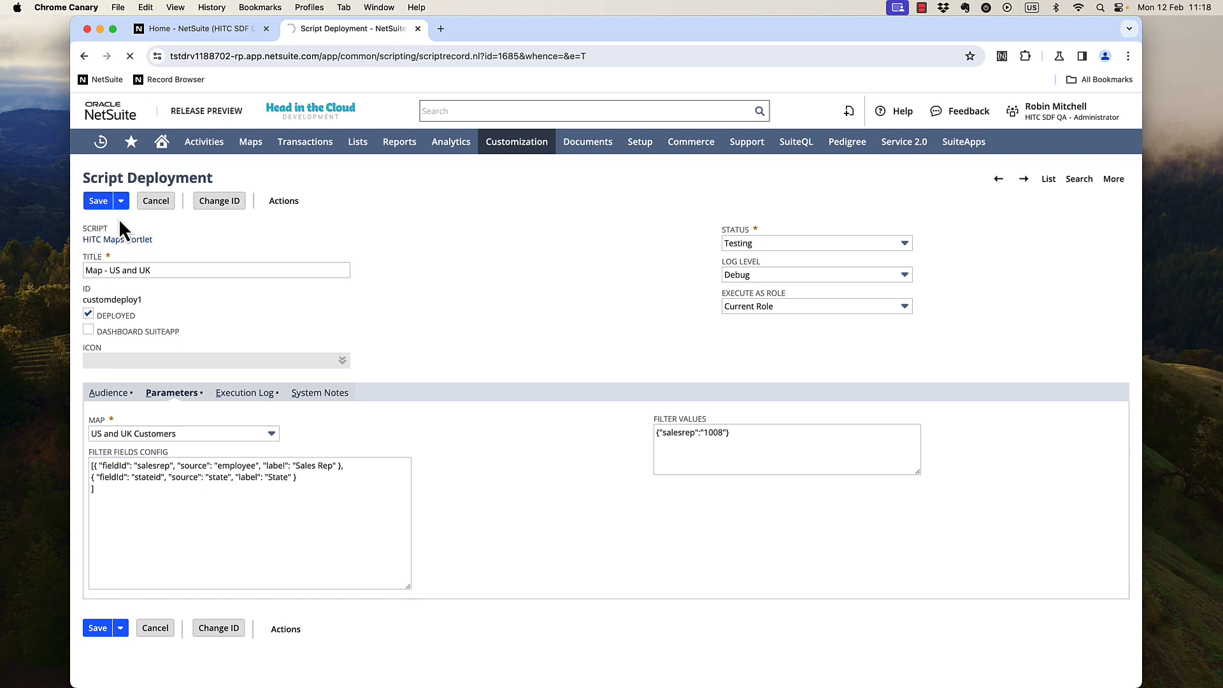
Refresh the dashboard map portlet and show the US Customers results.
click(232, 29)
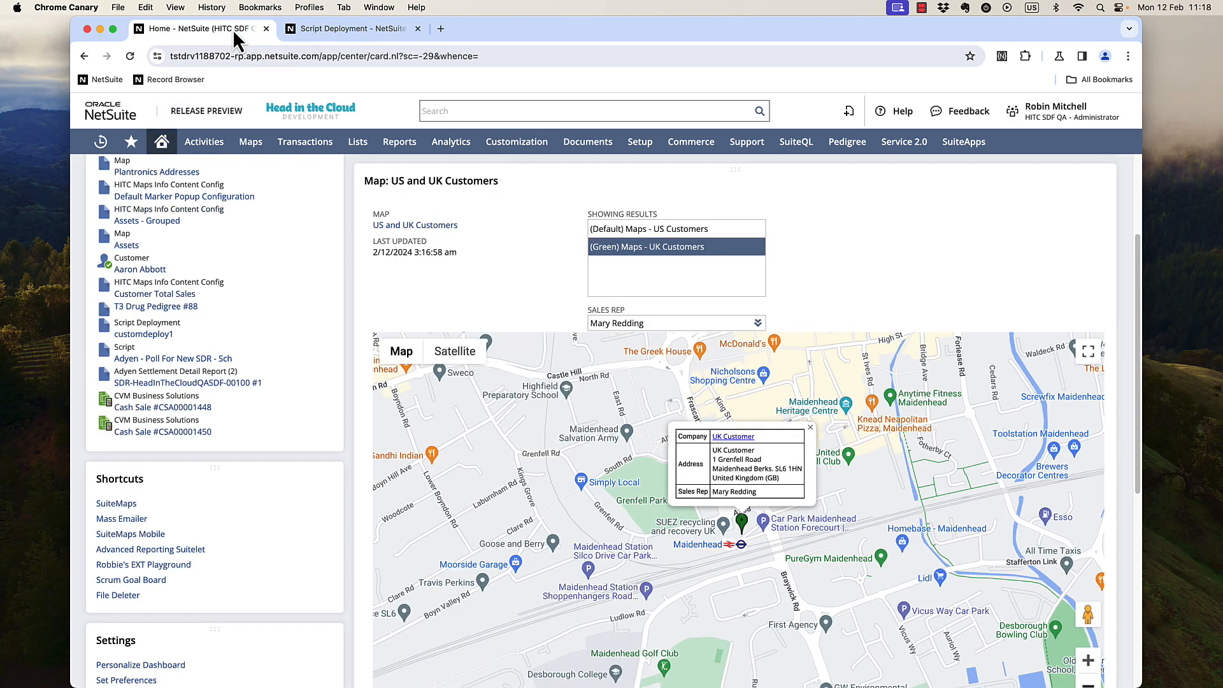
scroll(962, 239, up, 1)
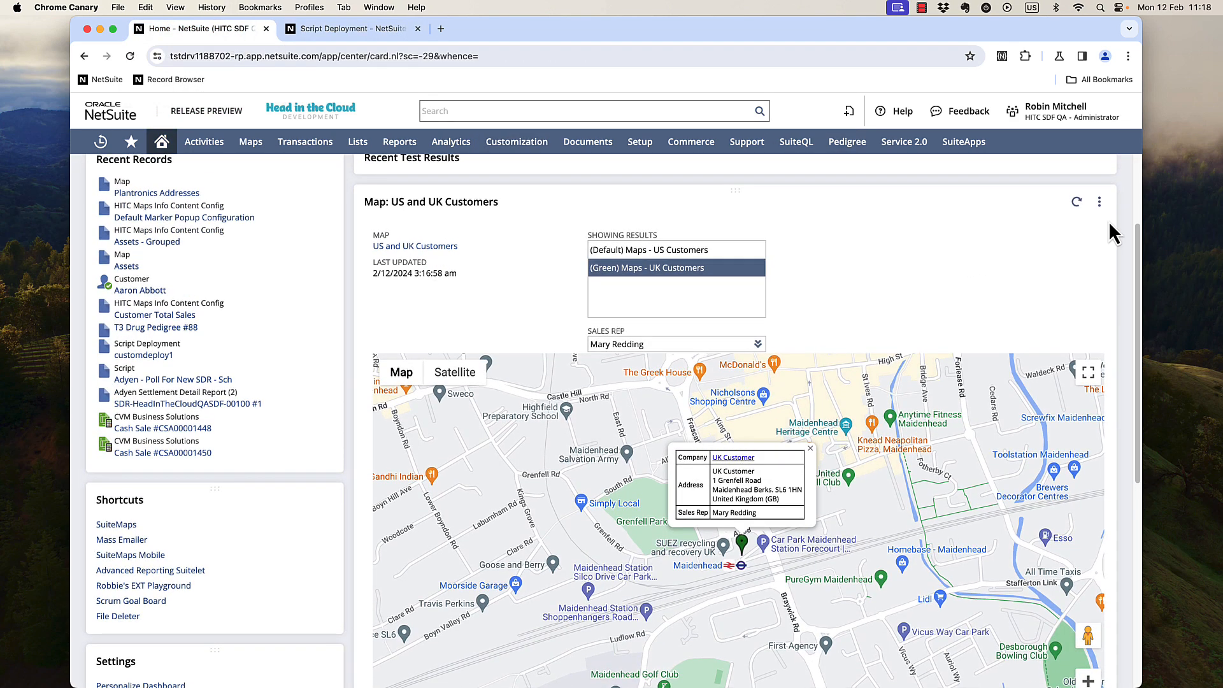
click(1076, 202)
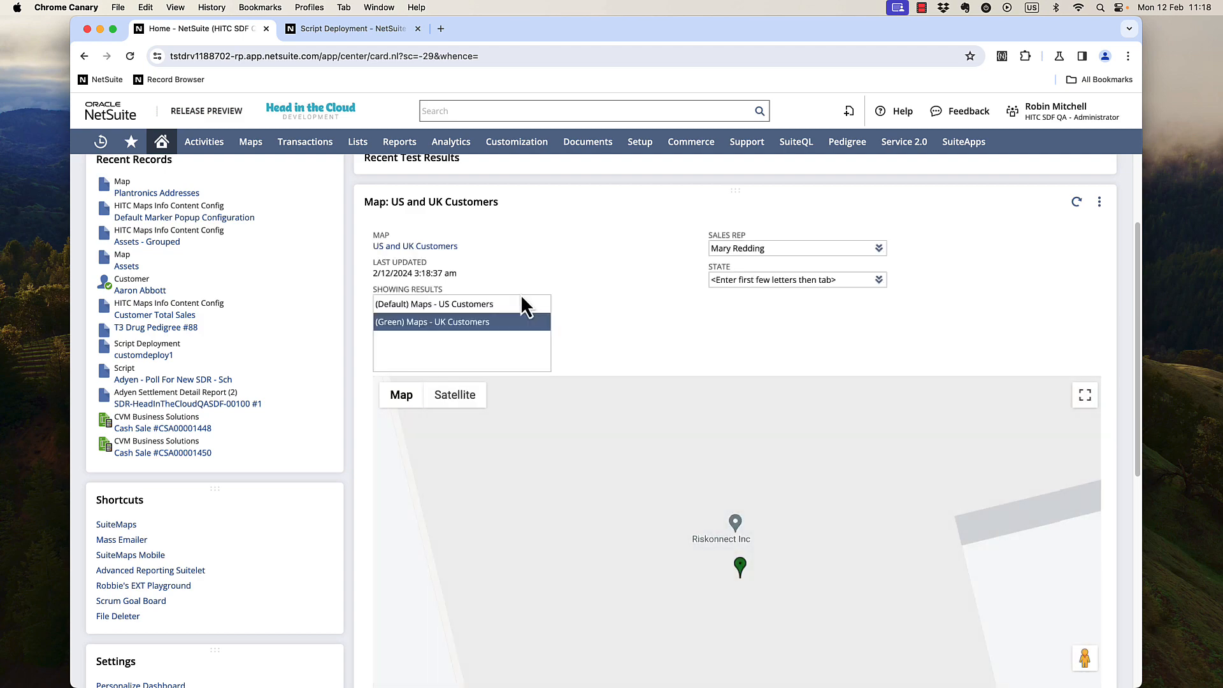
click(478, 305)
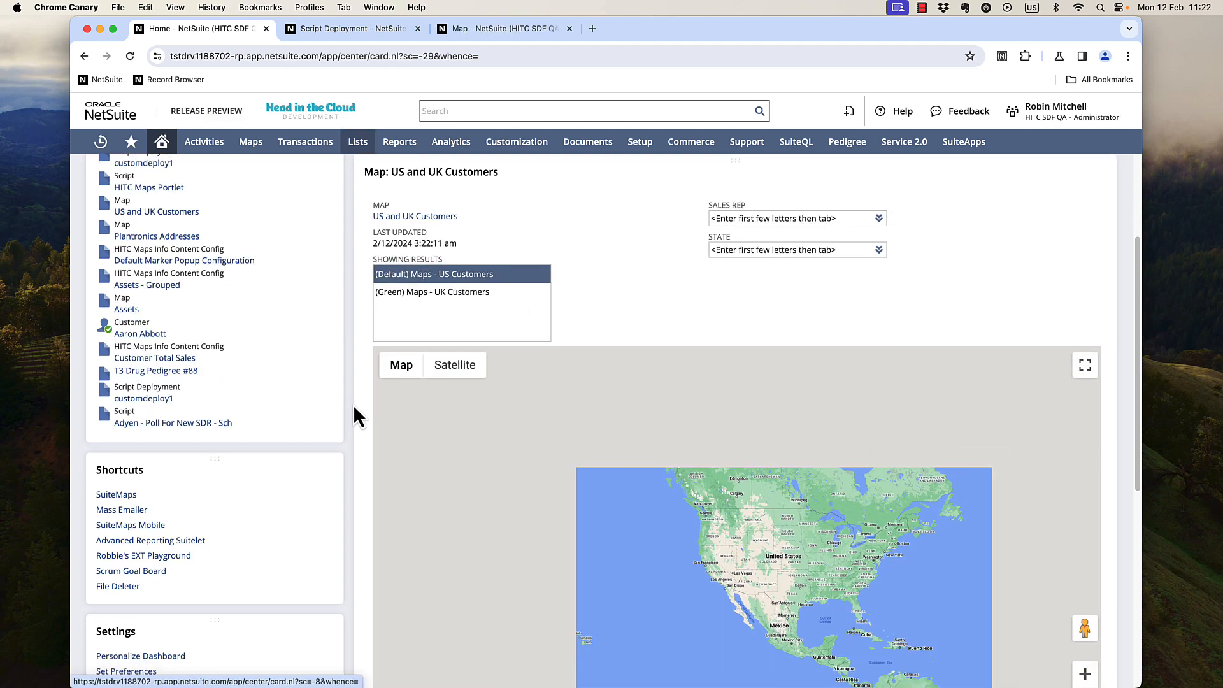
Filter the portlet's map by the state Hawaii.
scroll(351, 396, down, 2)
scroll(351, 396, up, 2)
click(779, 260)
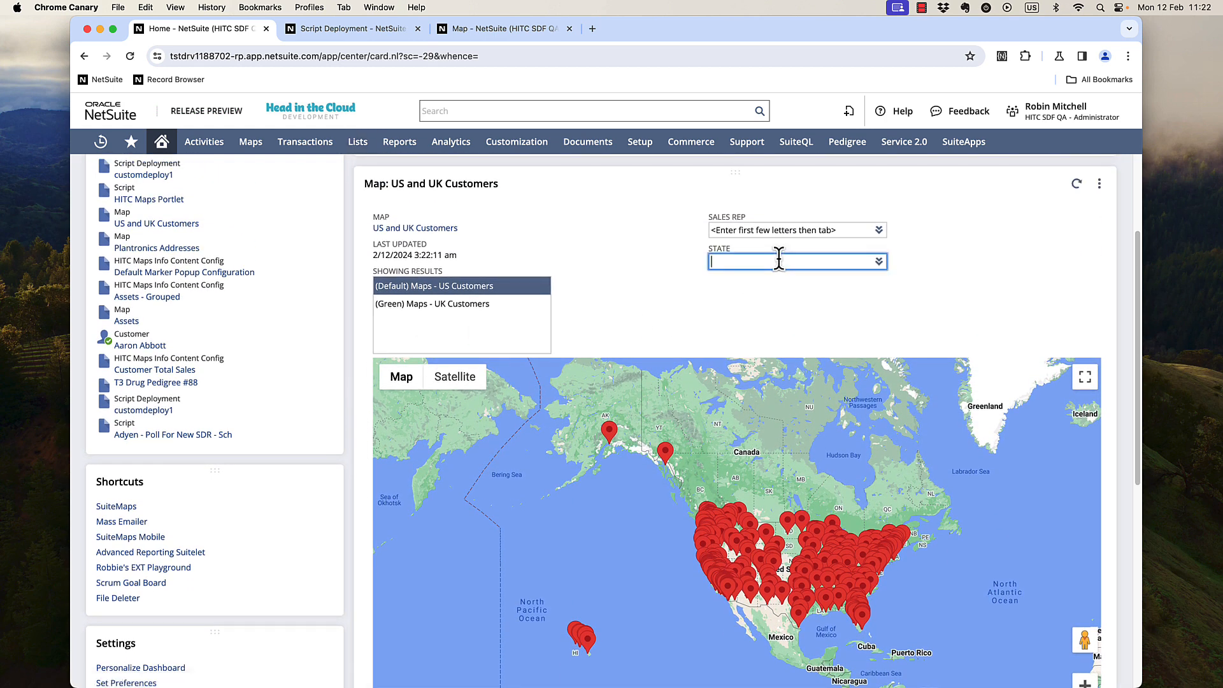
text(hawai)
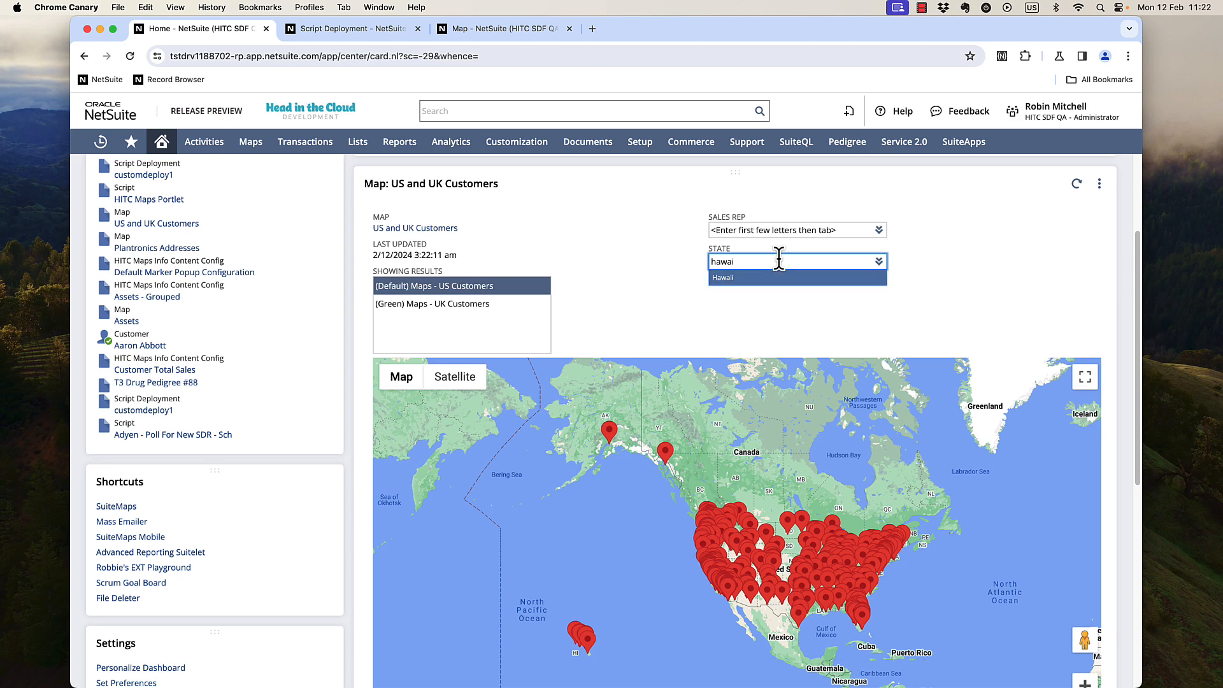
key(Return)
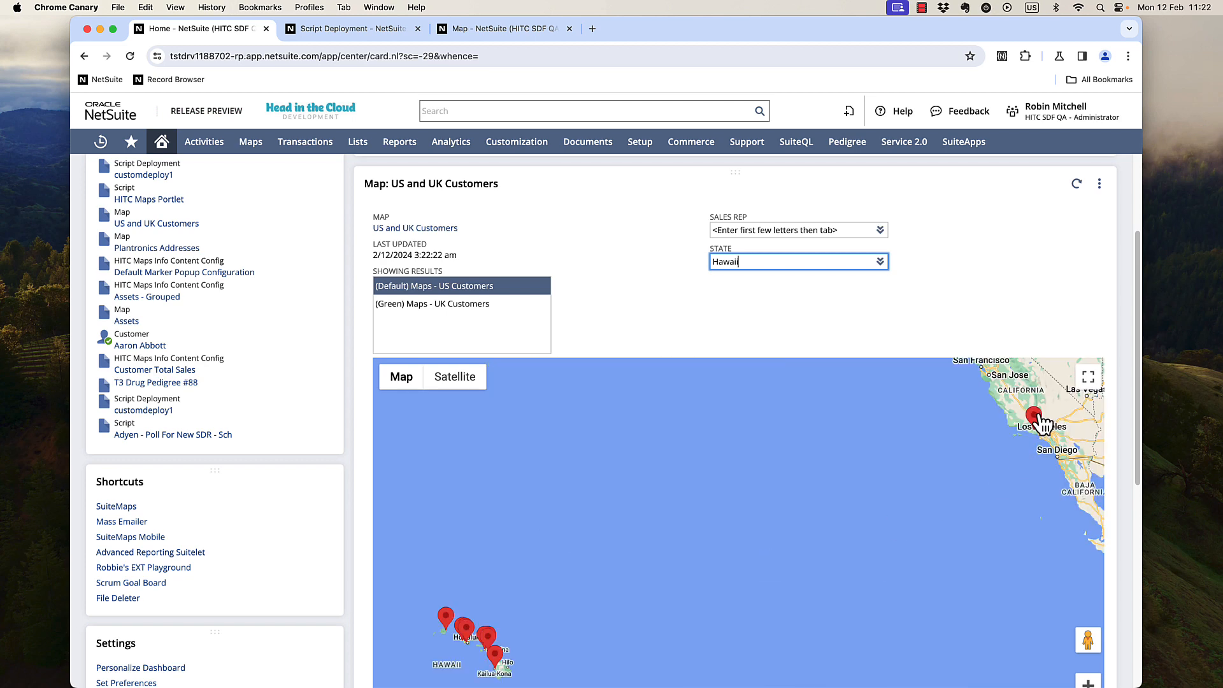
Open a Hawaii customer marker's details and pan around the map.
click(1036, 418)
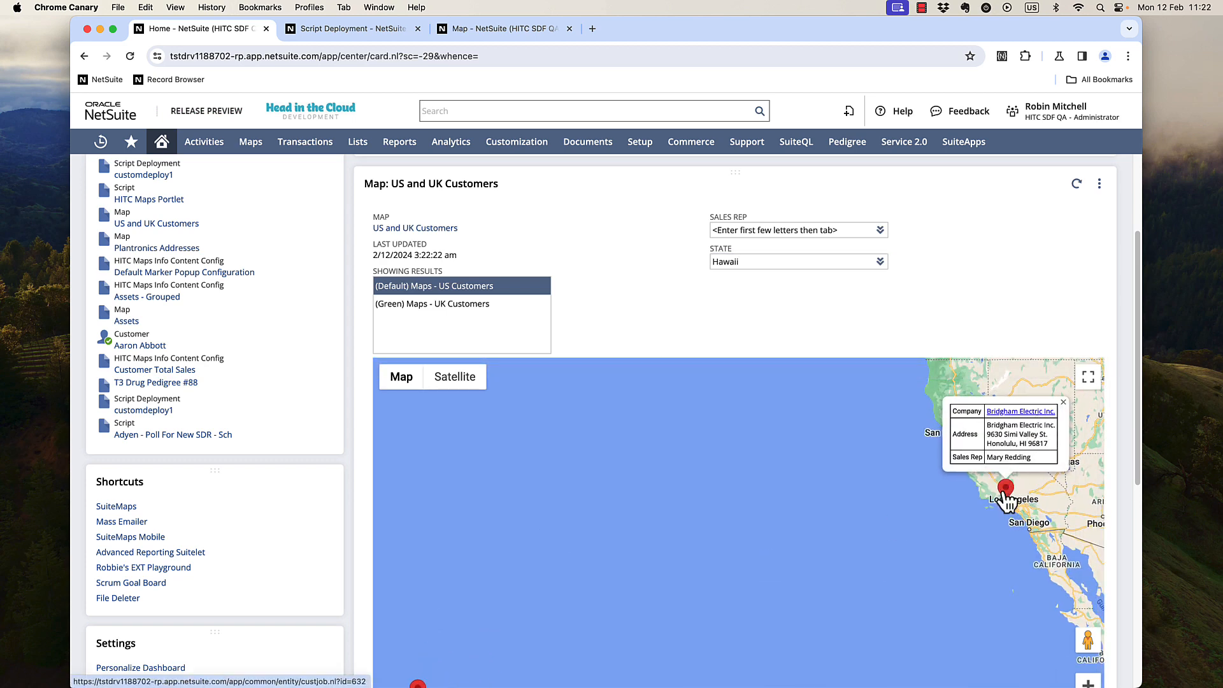
mouse_move(805, 551)
mouse_down()
mouse_move(817, 482)
mouse_move(770, 560)
mouse_up()
scroll(770, 564, down, 1)
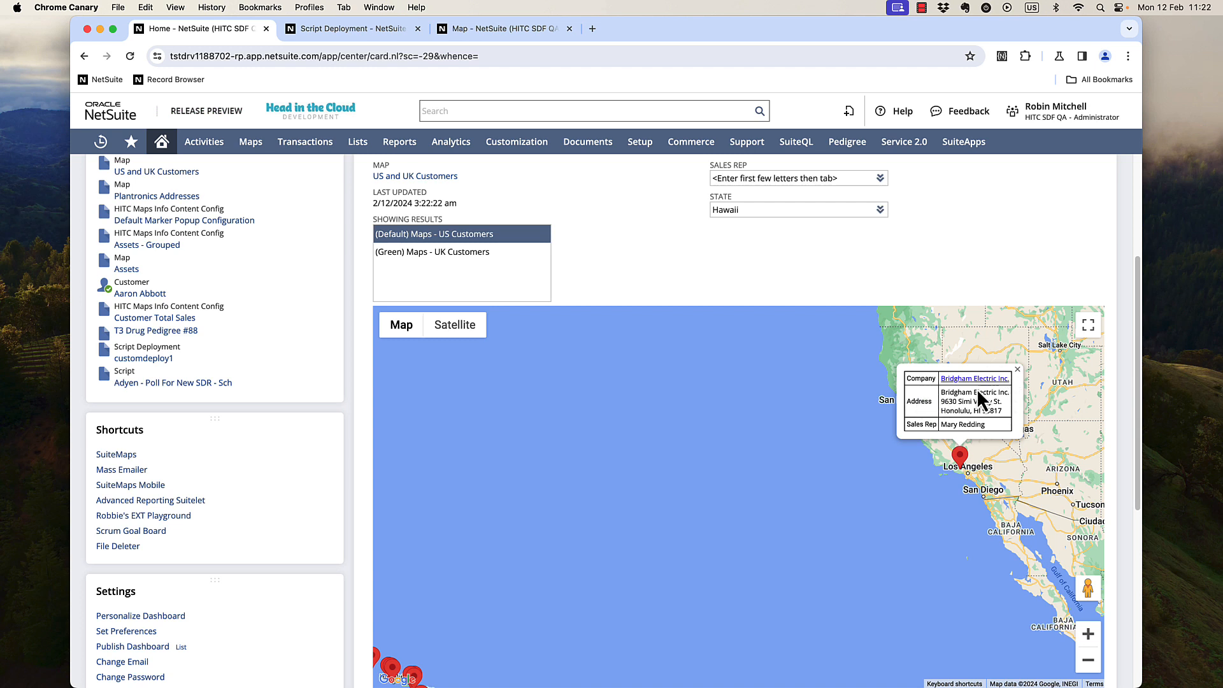
Edit the script deployment and add a third filter line with fieldid country, source -159, label Country, then save.
drag(711, 473, 742, 452)
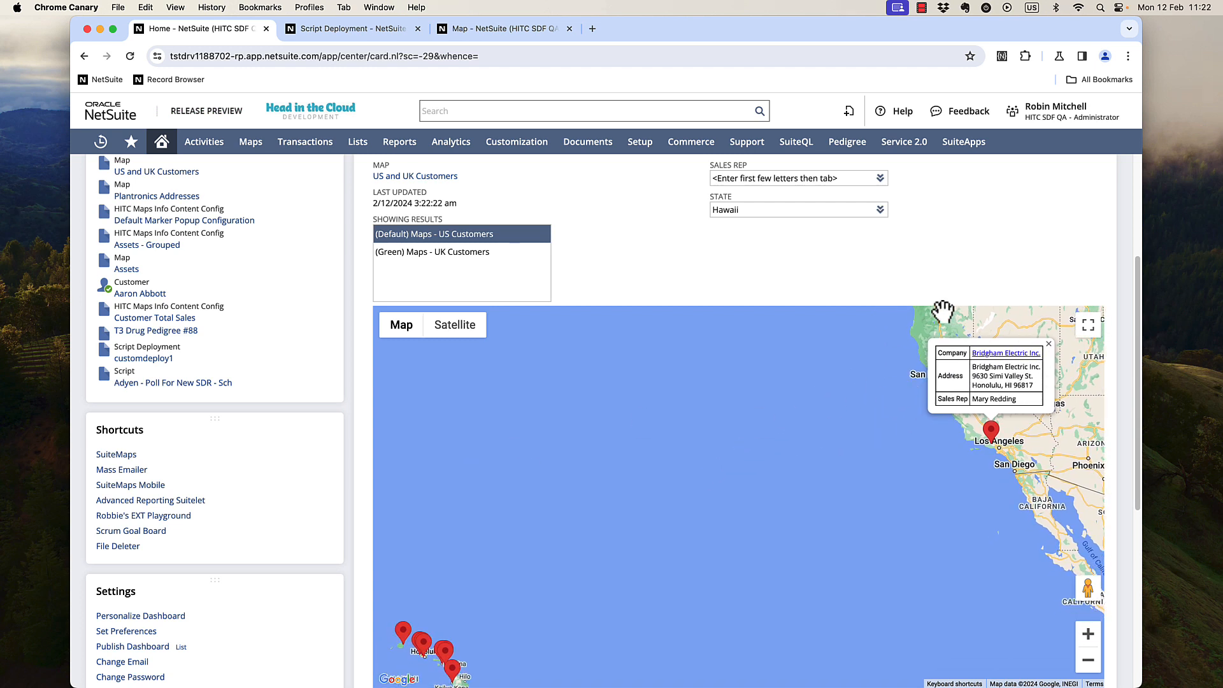
scroll(693, 289, up, 4)
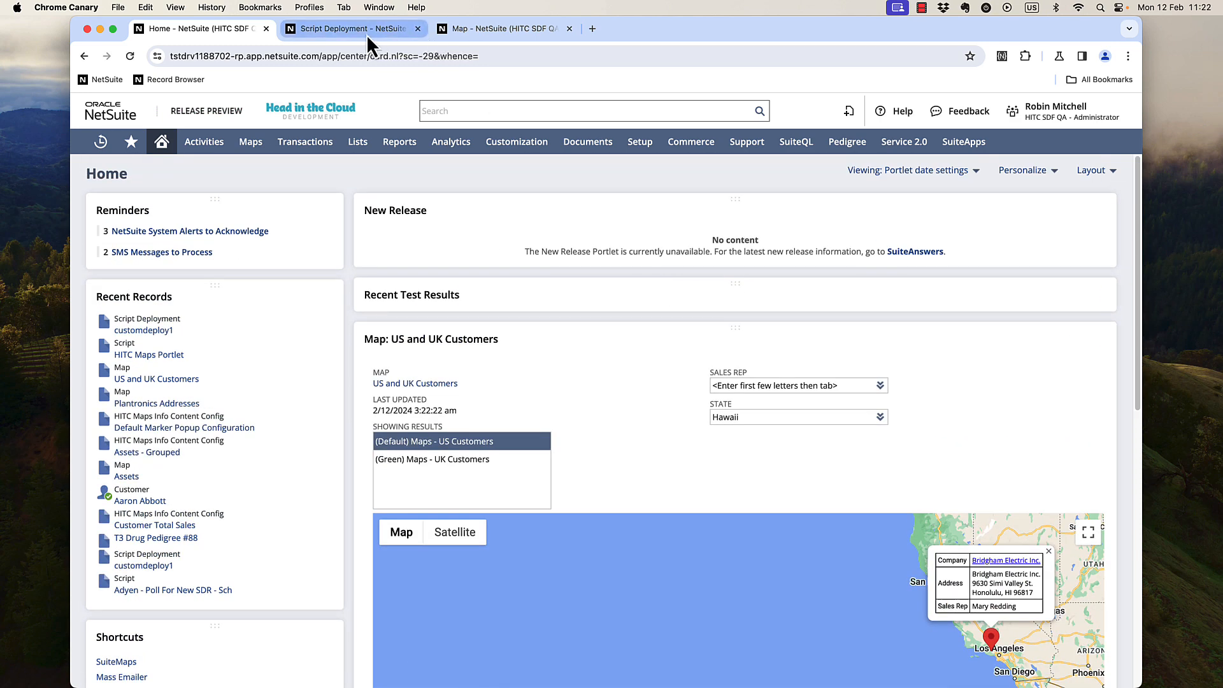
click(349, 32)
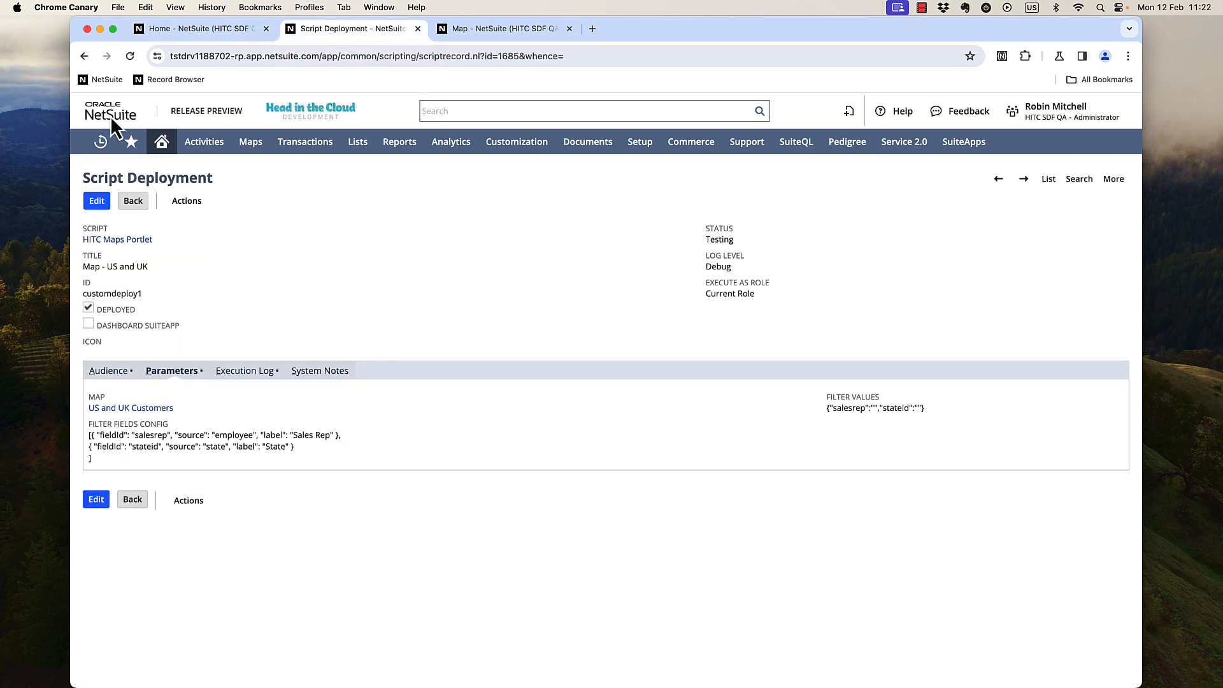
click(97, 201)
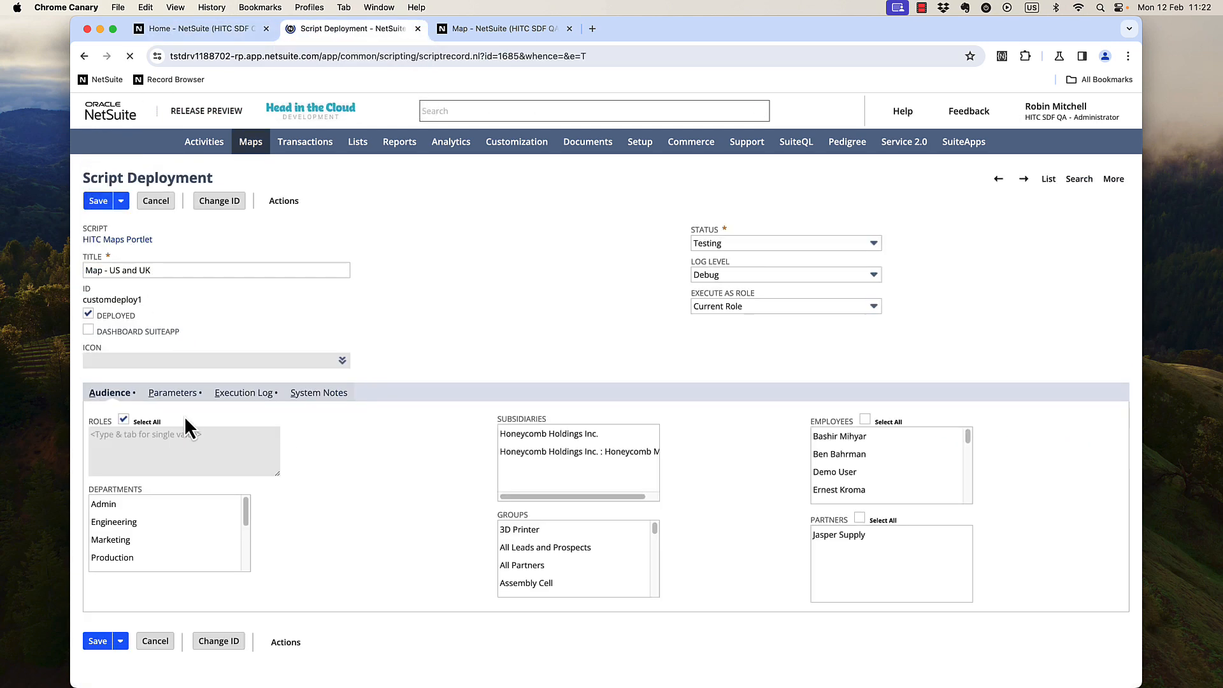
click(175, 399)
drag(321, 478, 83, 480)
key(cmd+c)
click(287, 477)
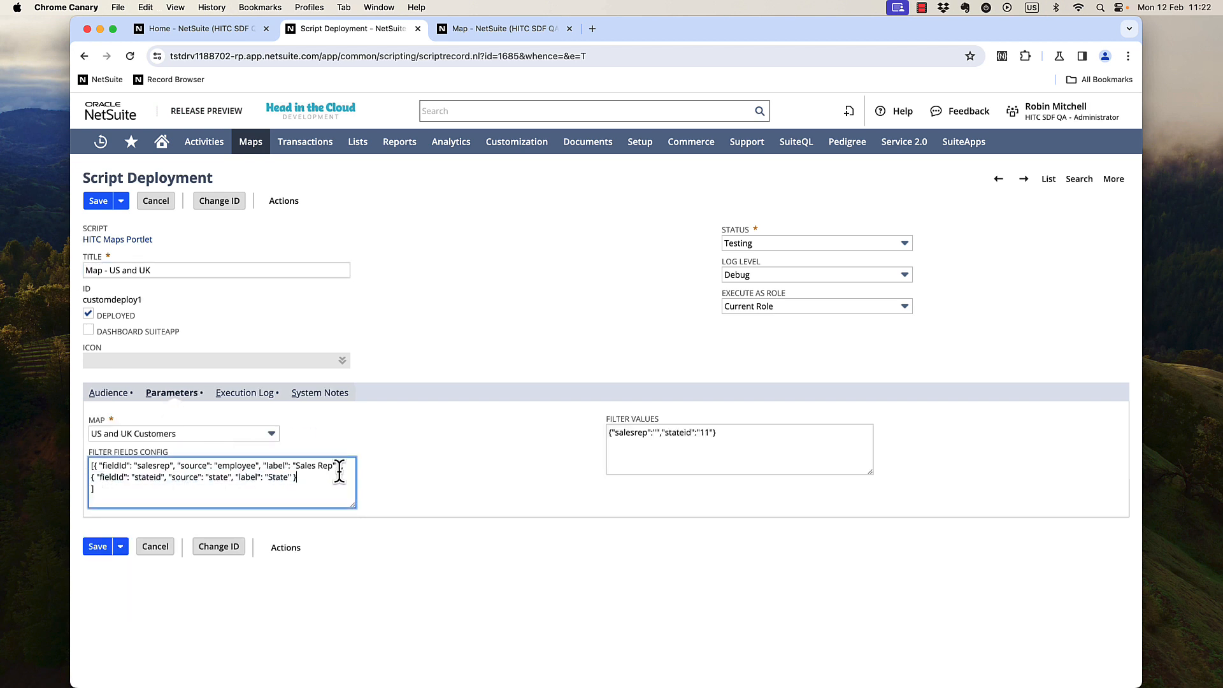
text(,)
key(Return)
key(cmd+v)
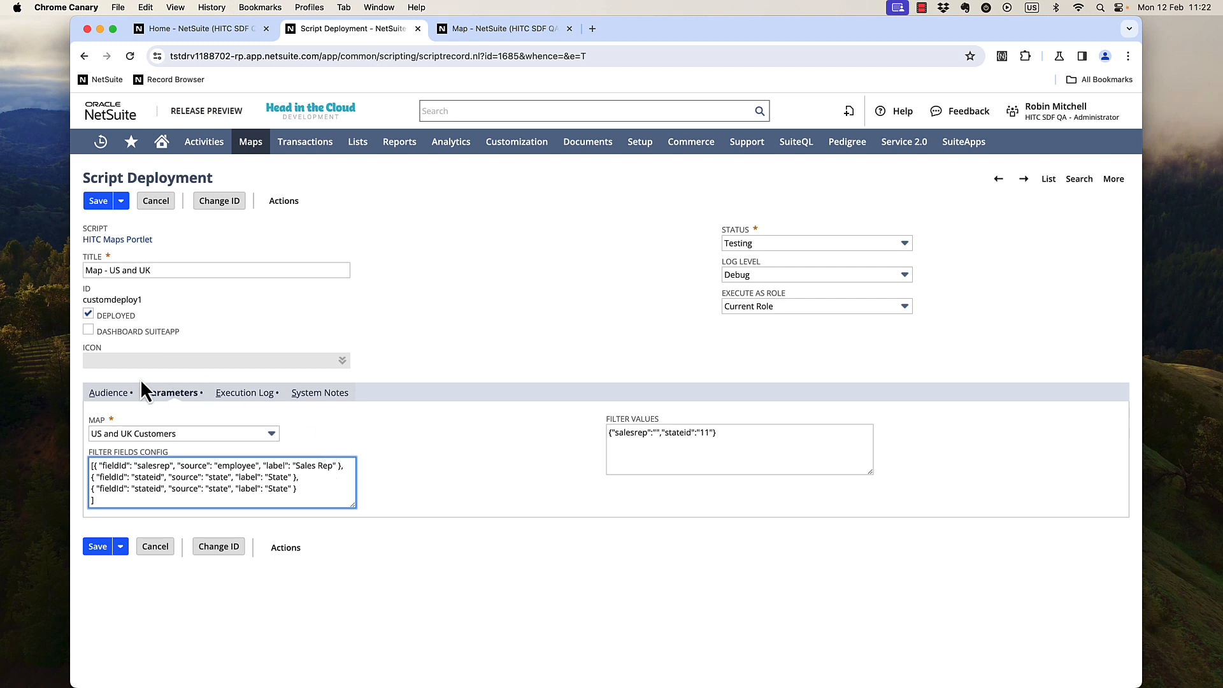
double_click(146, 489)
text(country)
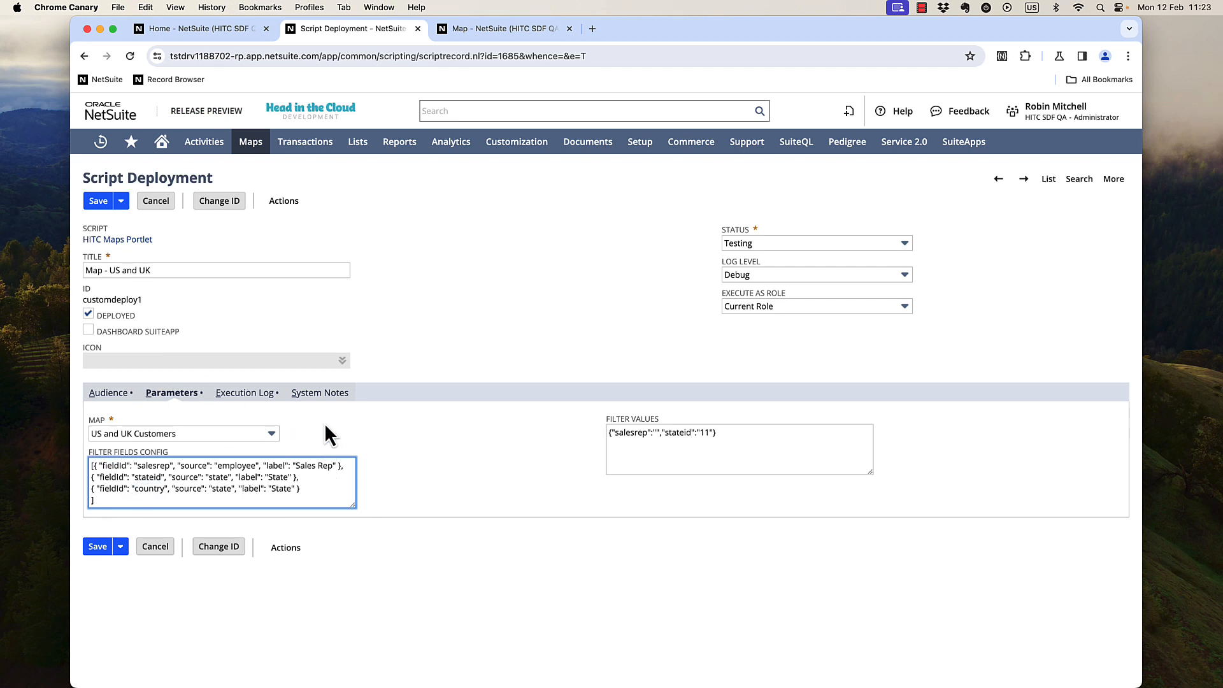
key(BackSpace)
text(c159)
double_click(284, 488)
click(98, 201)
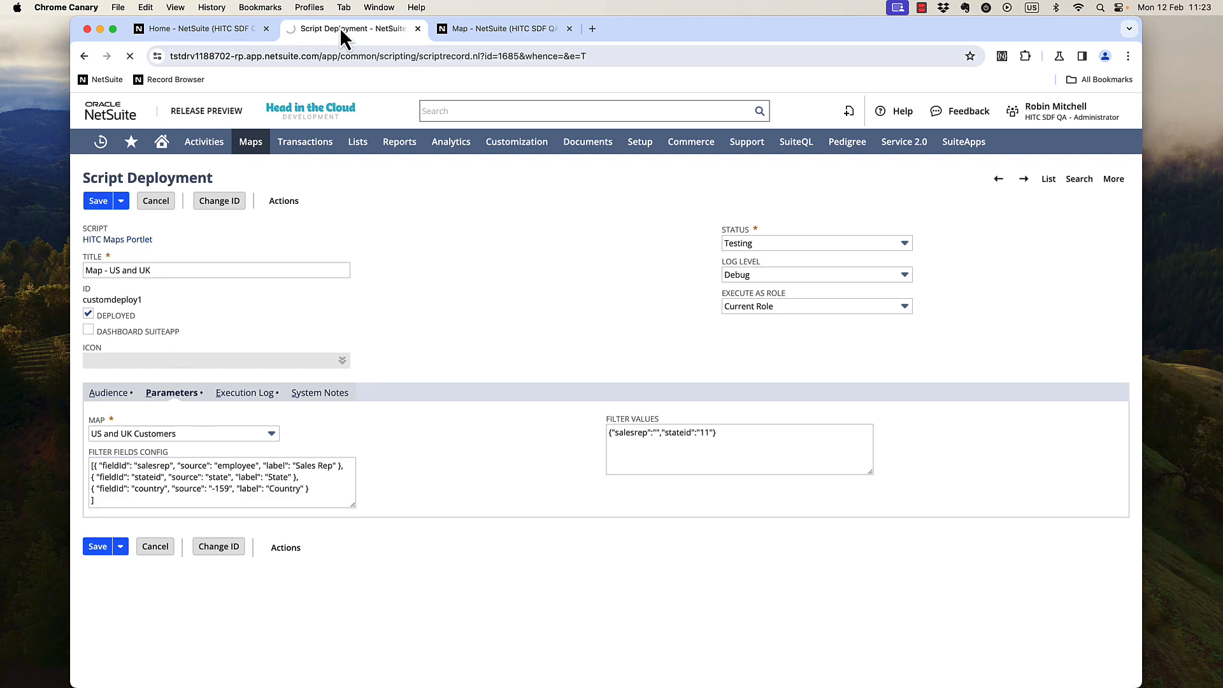
Refresh the dashboard map portlet to load the new Country filter.
click(198, 28)
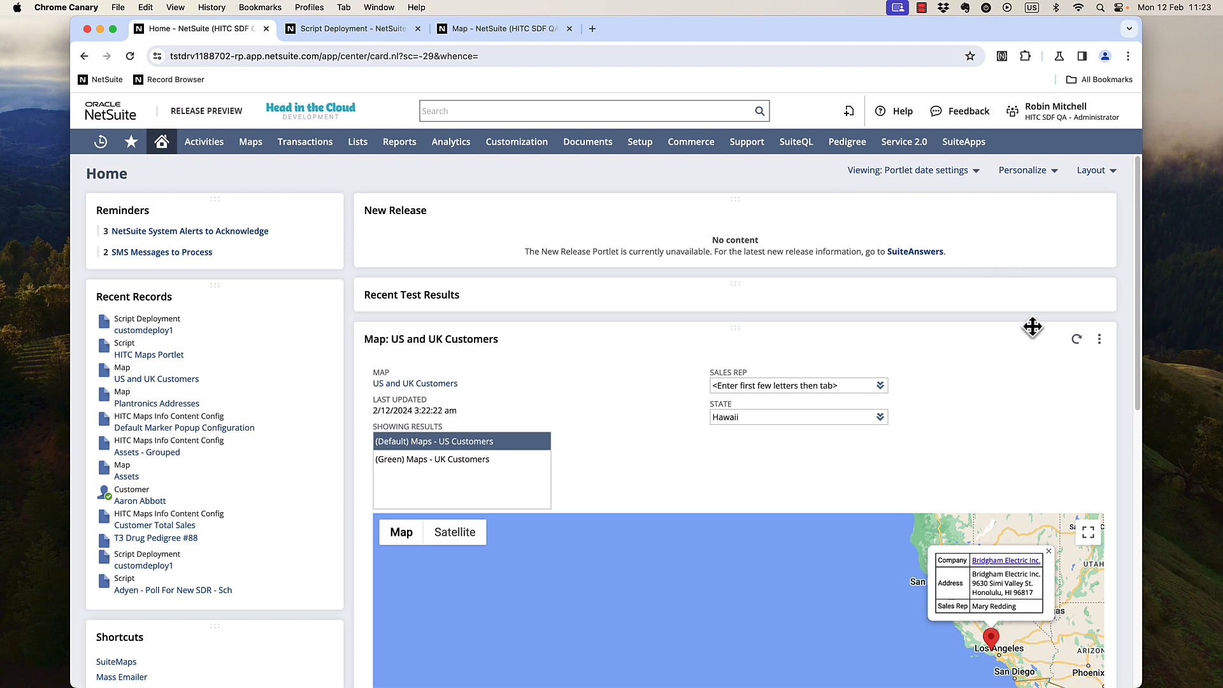
click(1078, 338)
scroll(349, 296, down, 3)
scroll(349, 295, down, 1)
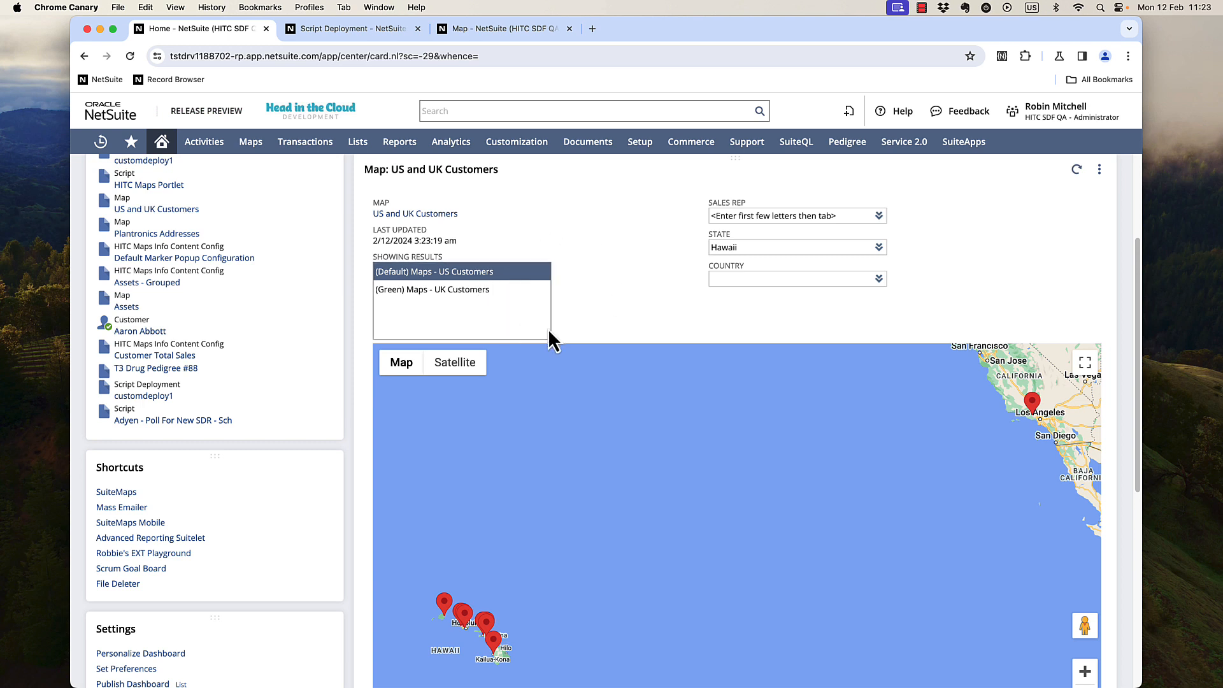
Filter the portlet's map by the country United States and open a Hawaii customer marker's details.
click(728, 279)
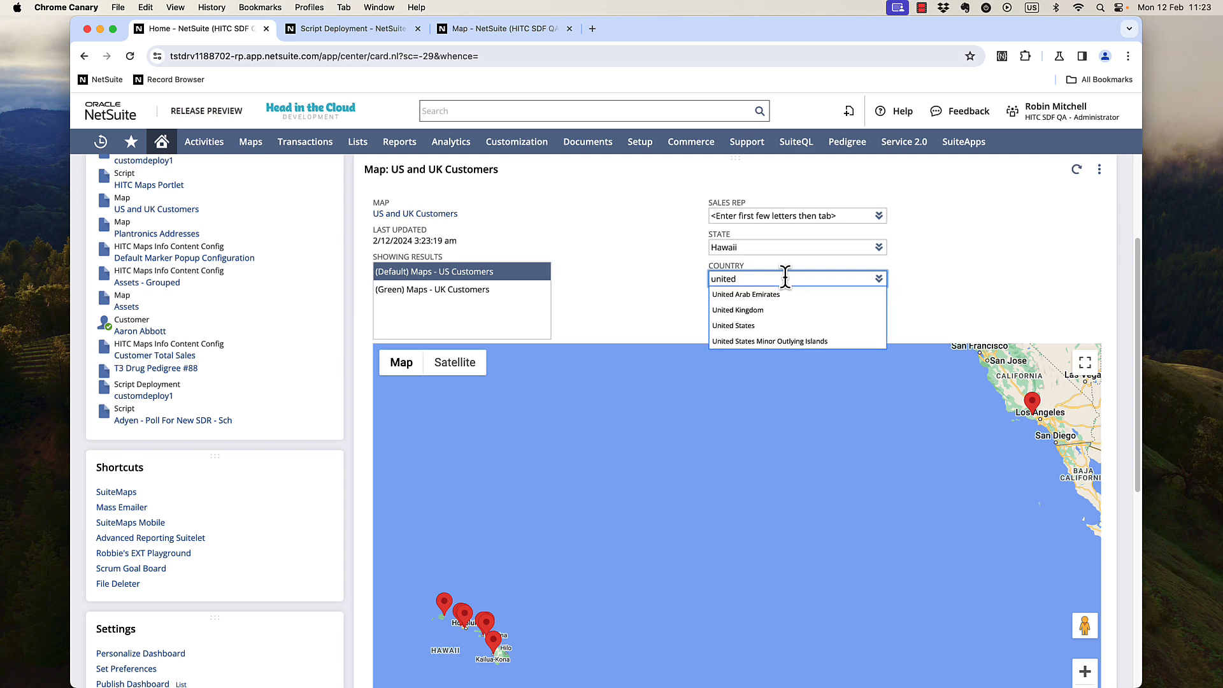
click(808, 328)
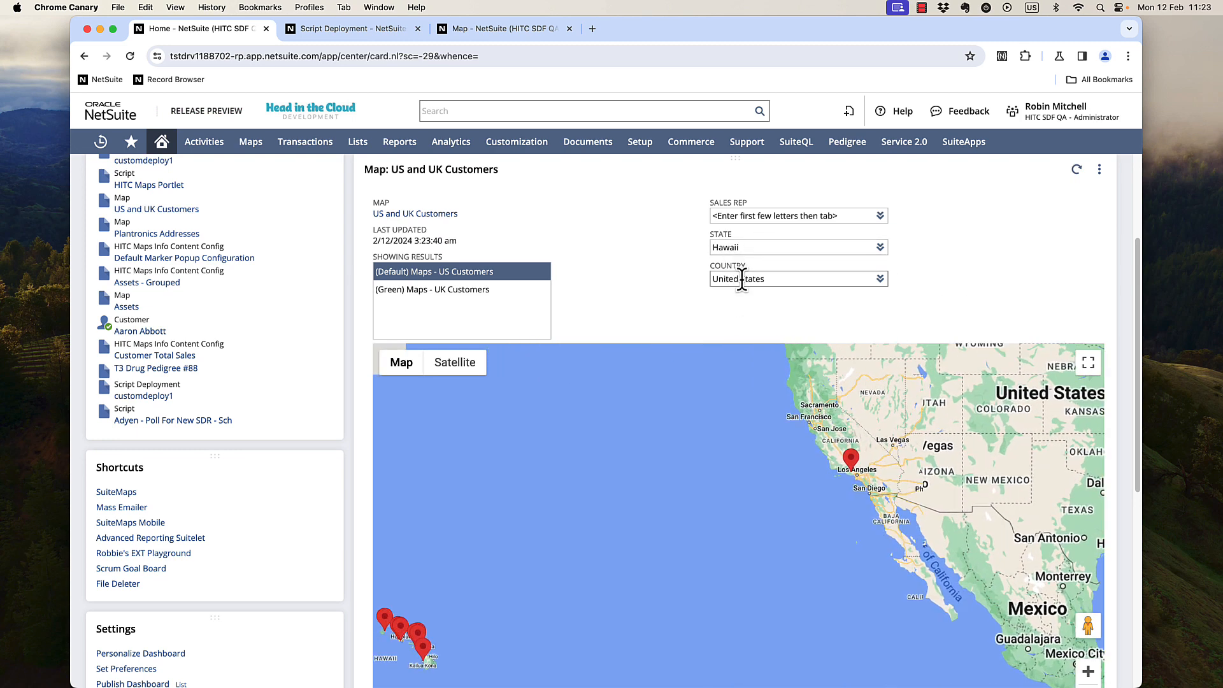
click(449, 608)
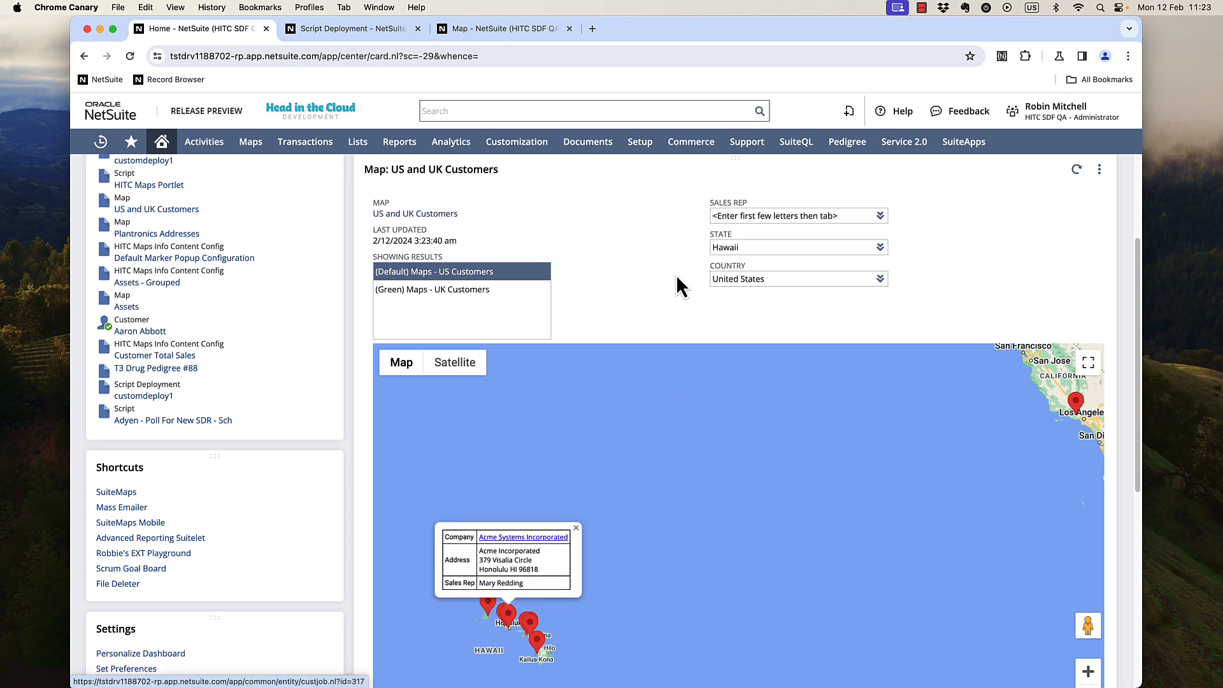
Edit the deployment parameters and duplicate the Country filter line in the filter fields config.
click(353, 28)
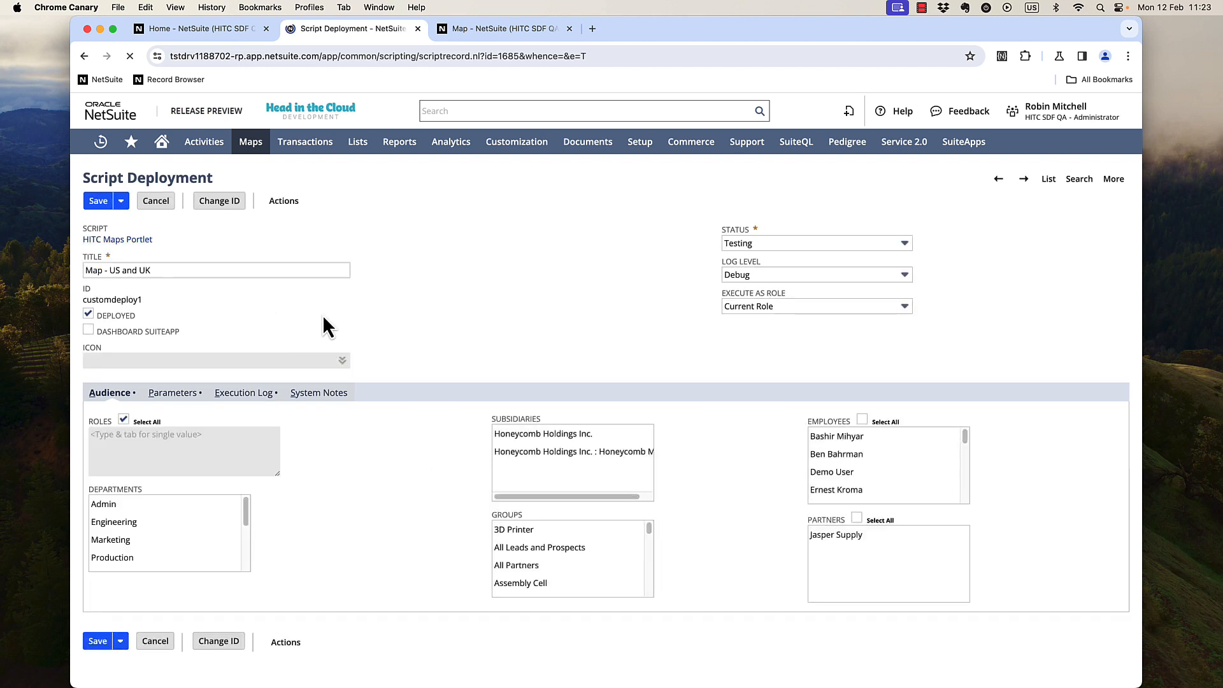
click(178, 395)
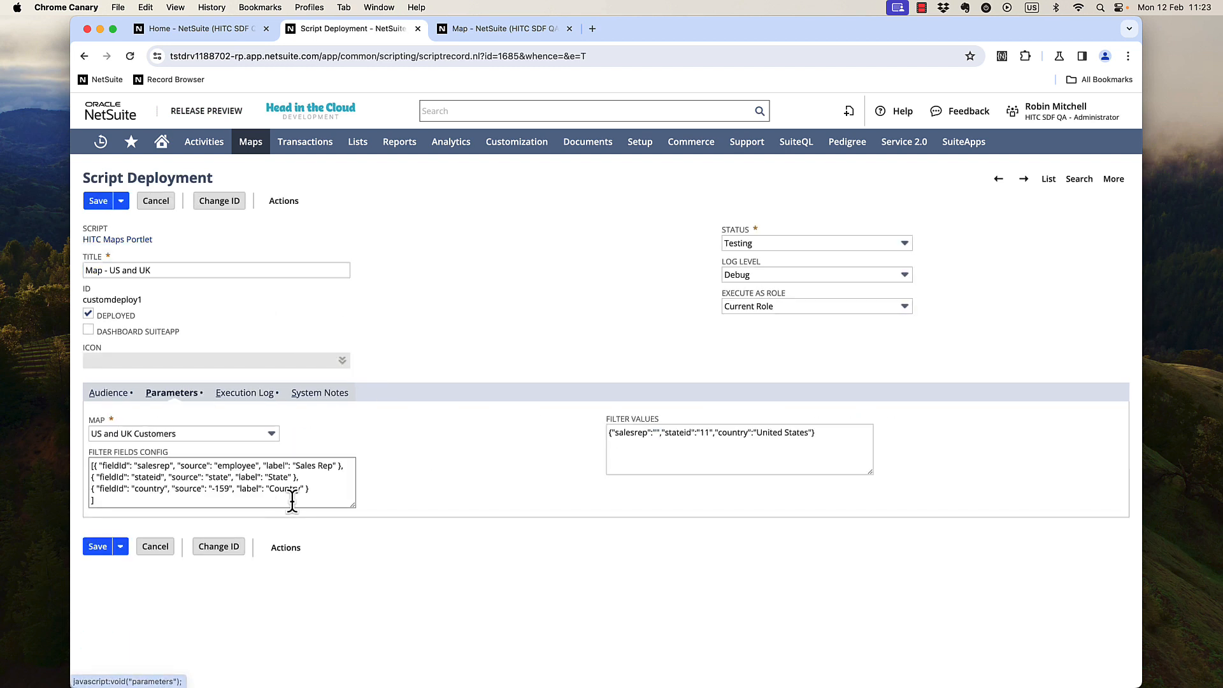
drag(312, 489, 93, 491)
key(cmd+c)
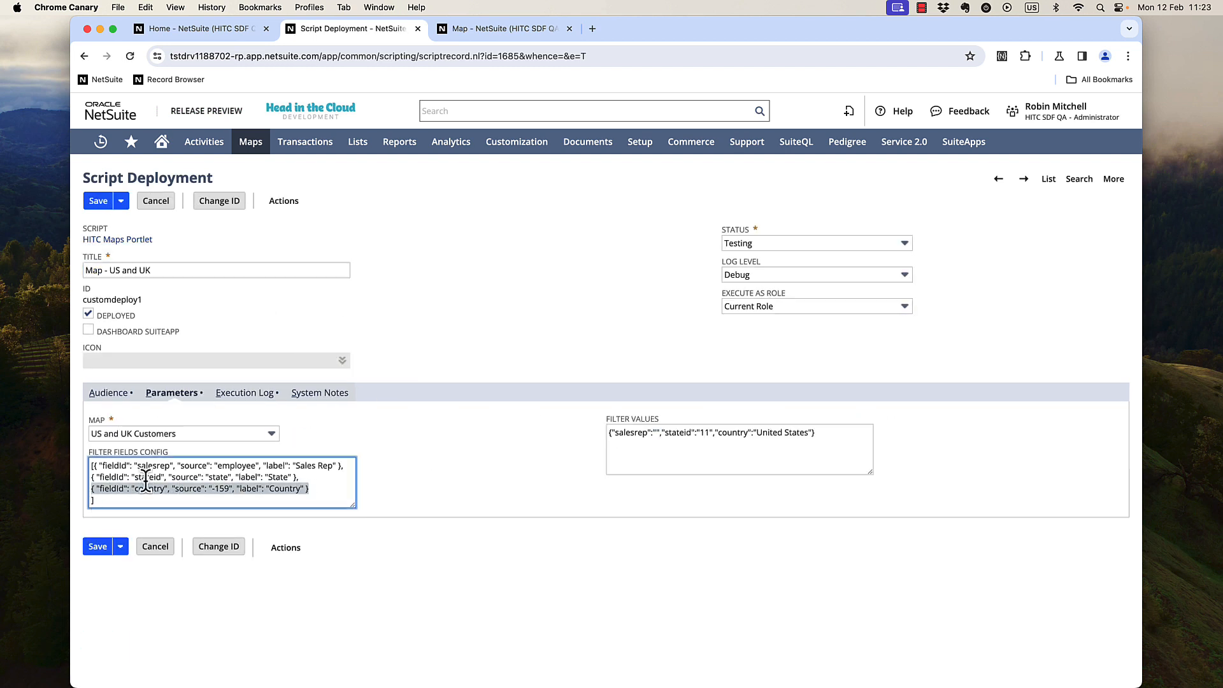
click(348, 484)
text(,)
key(Return)
key(cmd+v)
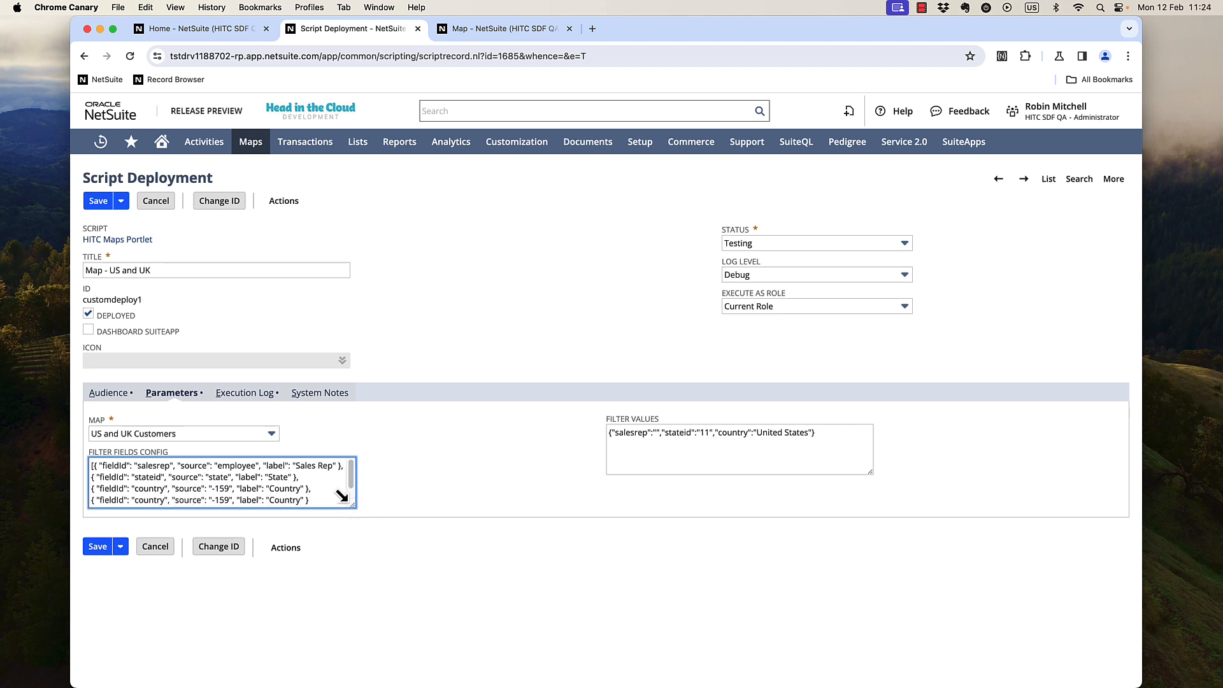
drag(342, 496, 400, 571)
Change the duplicated filter to fieldid subsidiary, source subsidiary, label Subsidiary, and save the deployment.
double_click(148, 500)
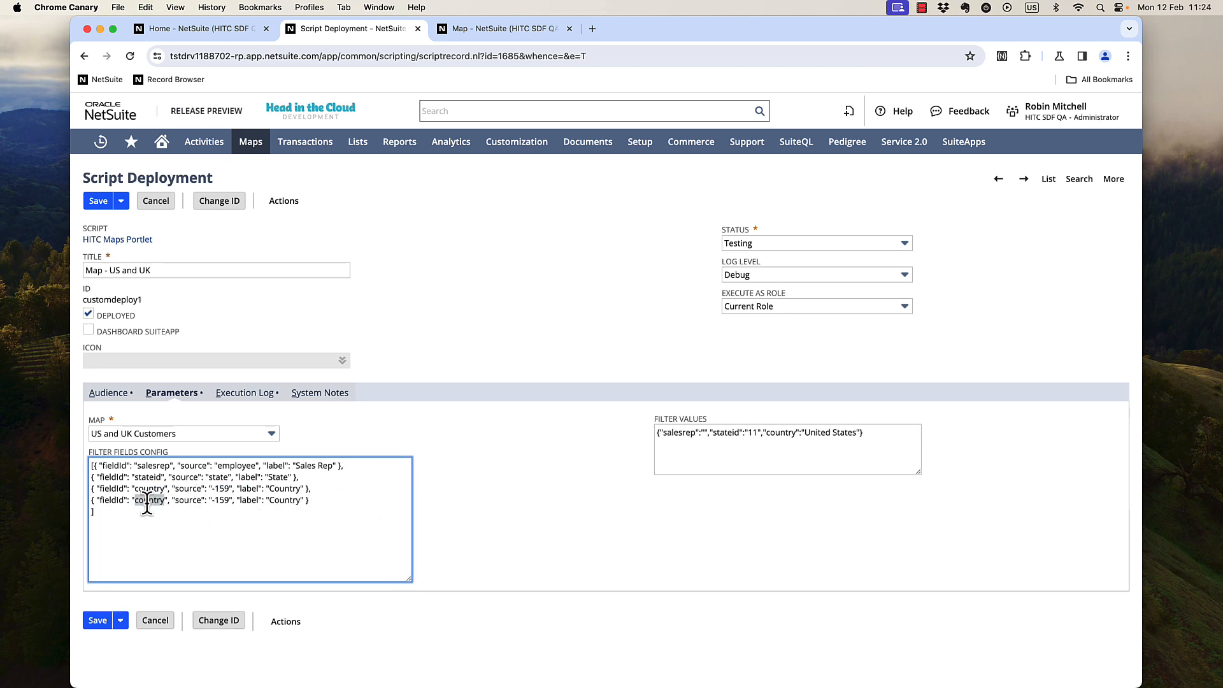
text(subsidiary)
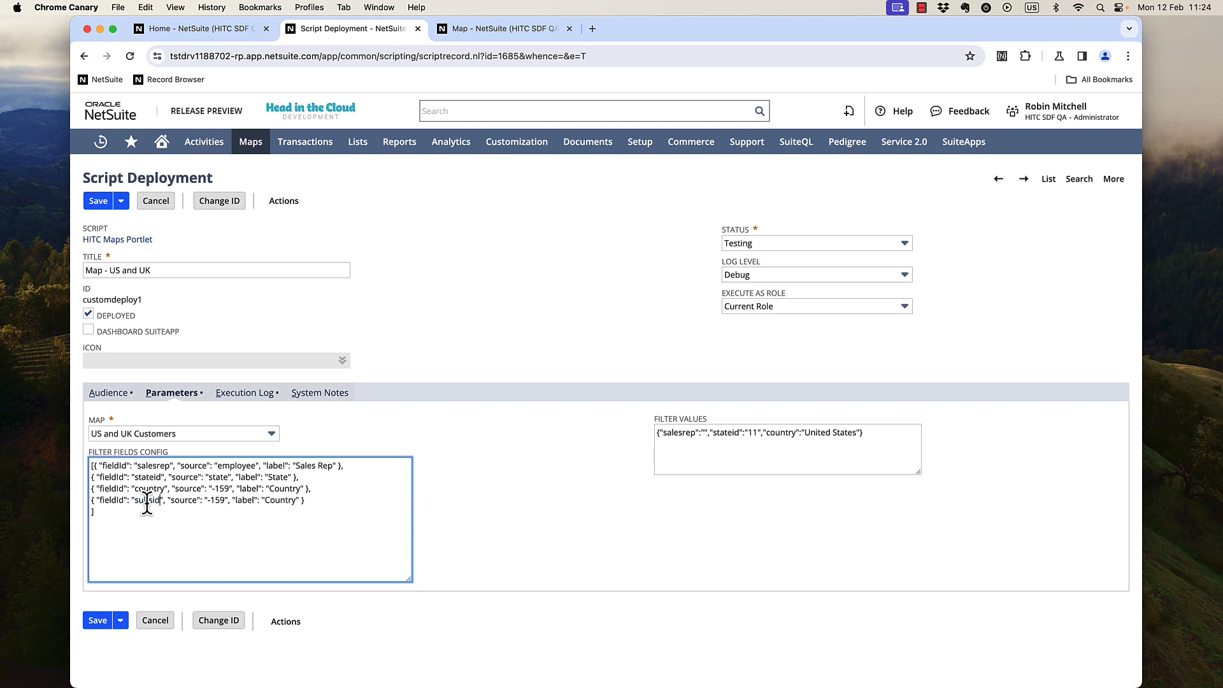
double_click(153, 500)
key(cmd+c)
double_click(232, 500)
key(cmd+v)
key(alt+Left)
key(BackSpace)
key(alt+Right)
double_click(320, 500)
text(Subsidiary)
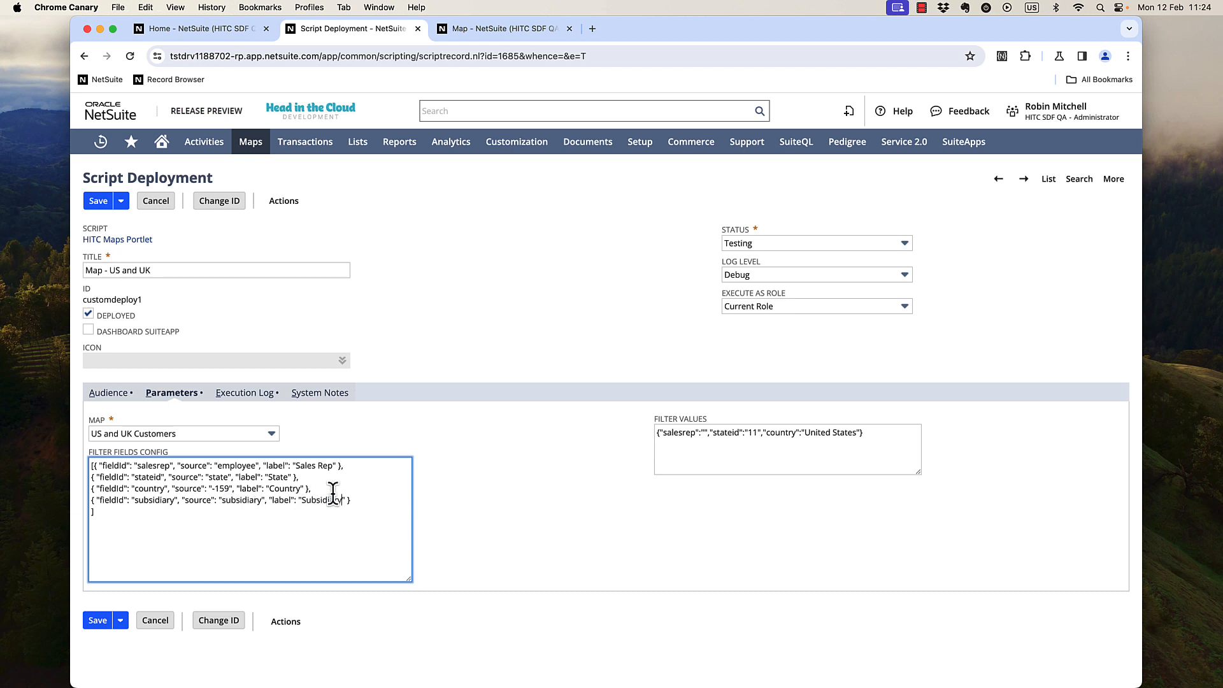
click(98, 201)
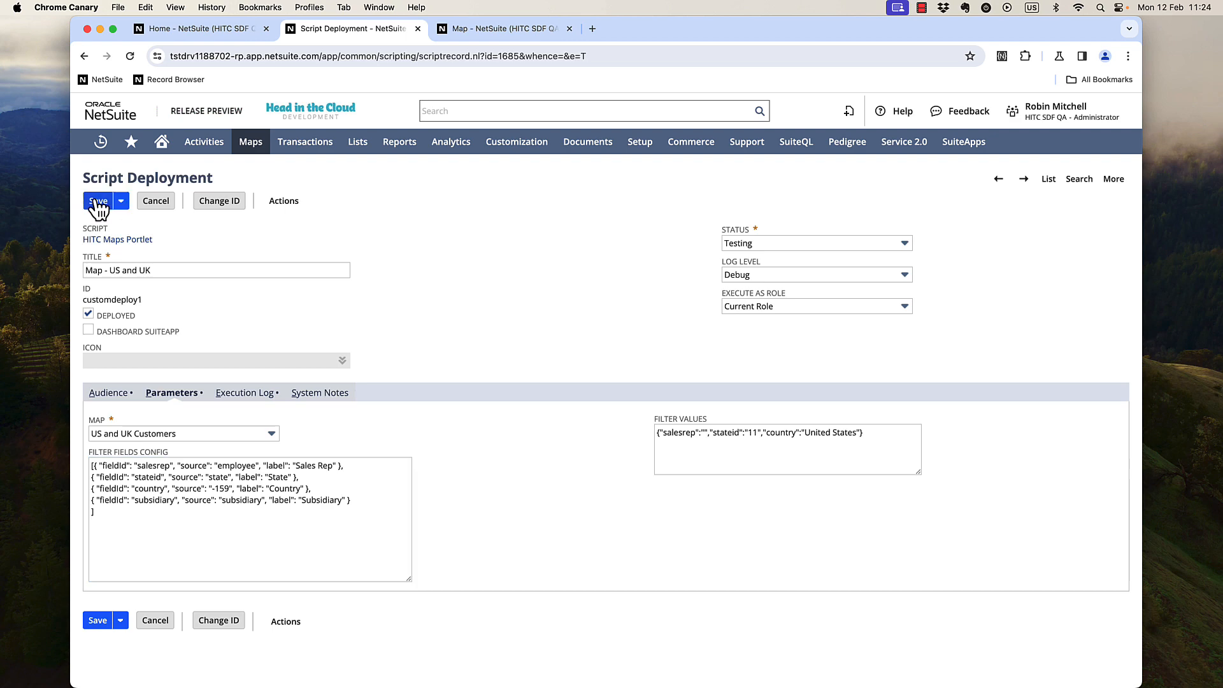
Refresh the map portlet and filter it by the subsidiary Honeycomb Holdings Inc. : Honeycomb Mfg.
click(223, 30)
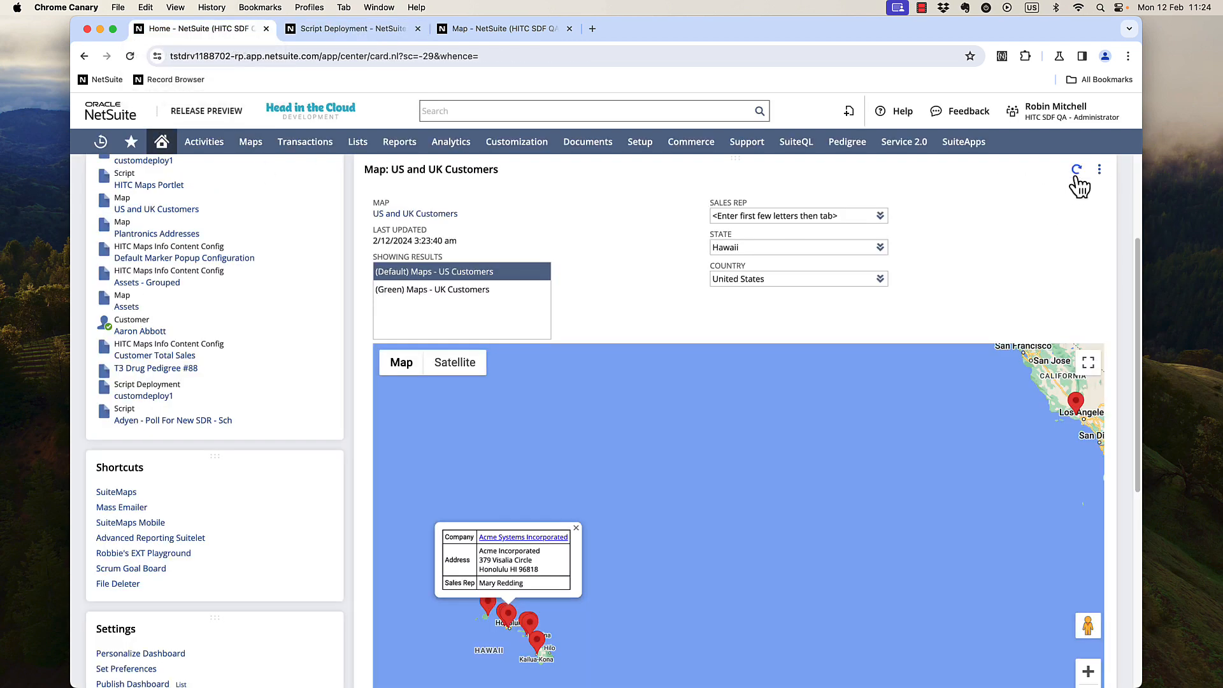
click(1076, 171)
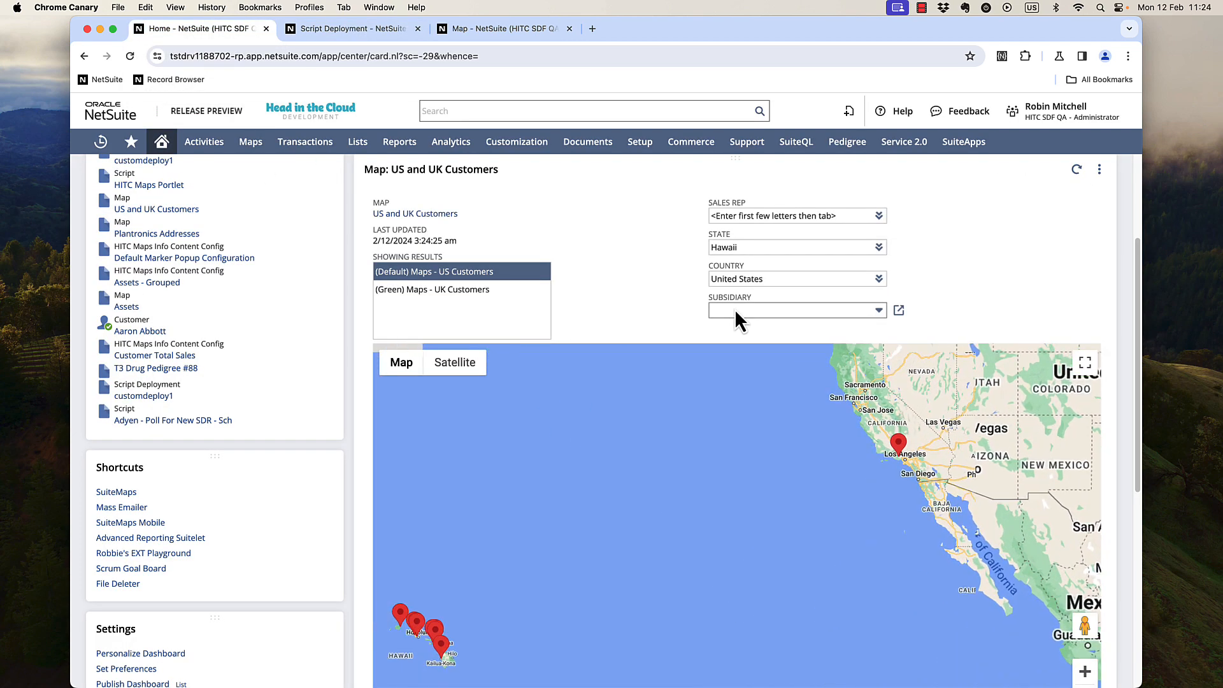
click(735, 308)
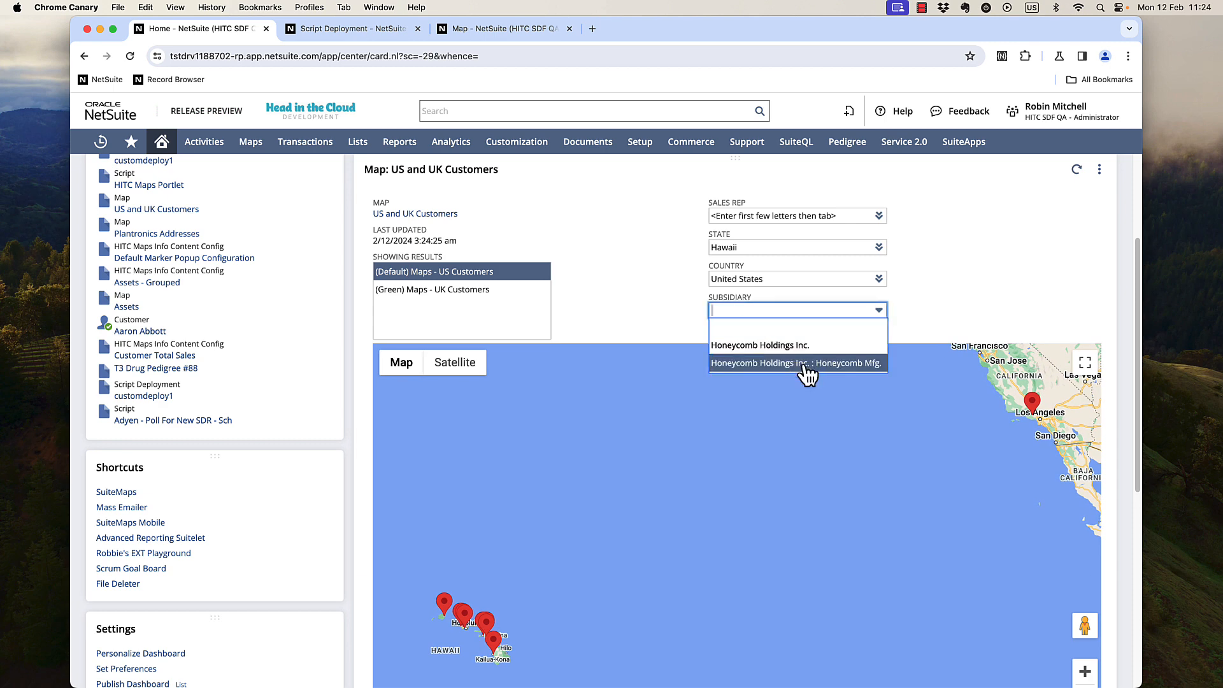
click(863, 365)
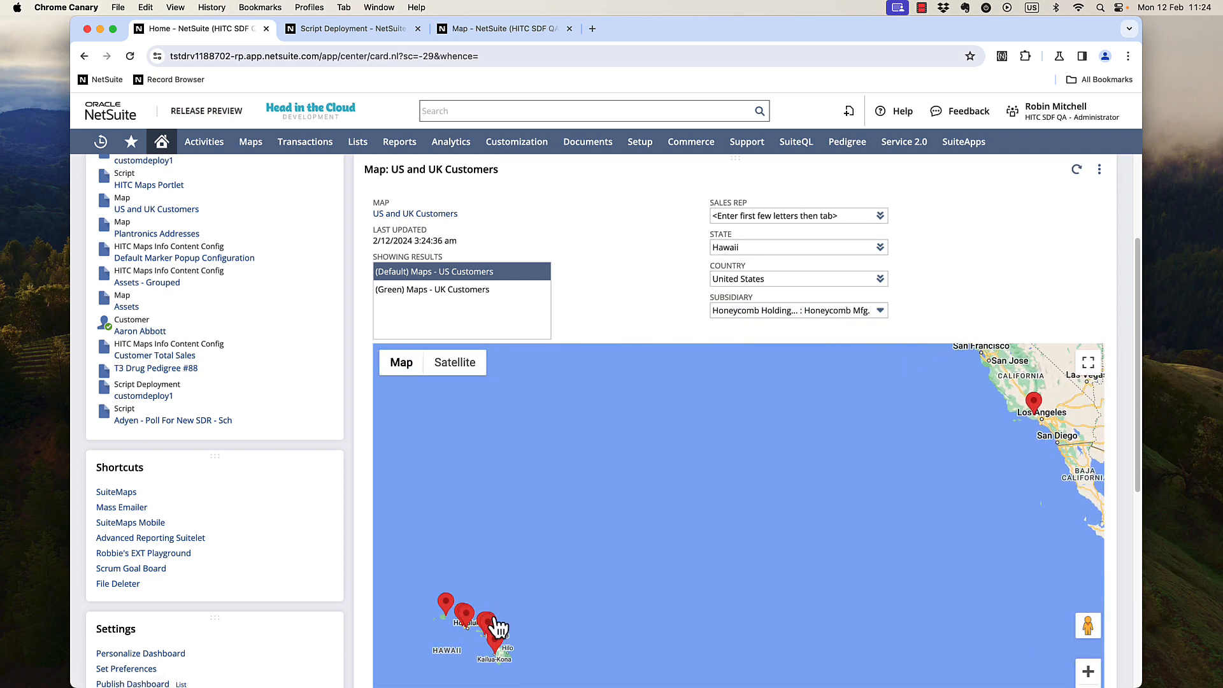
click(491, 626)
click(544, 538)
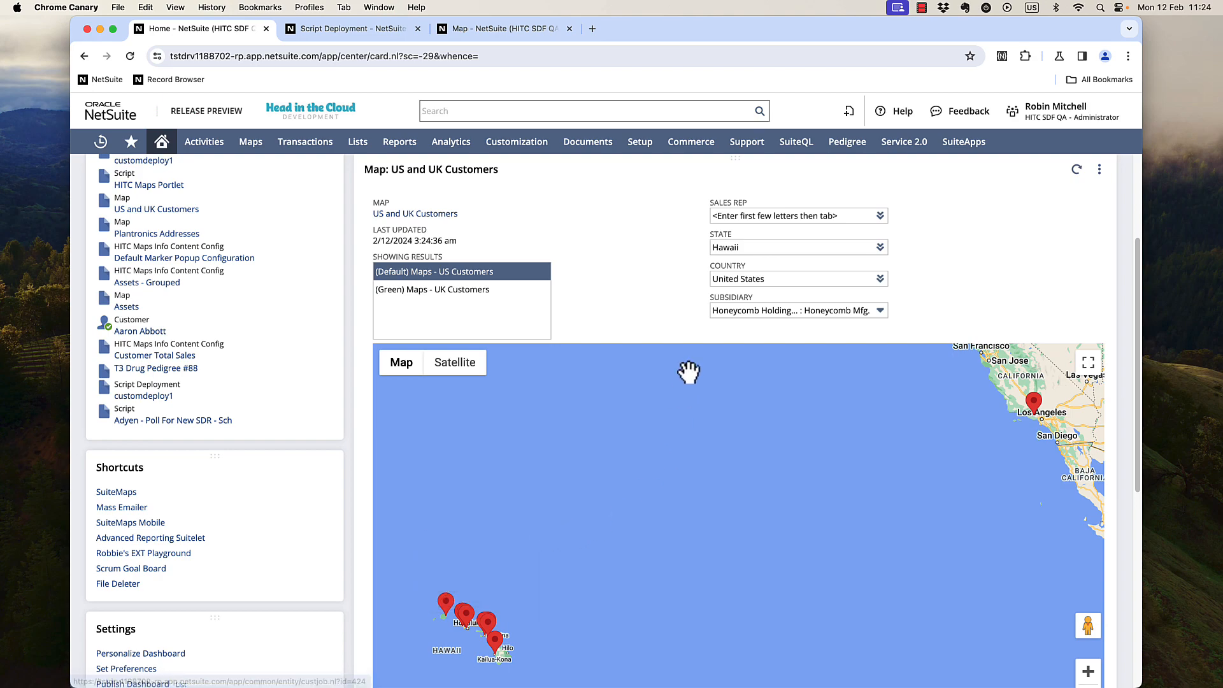